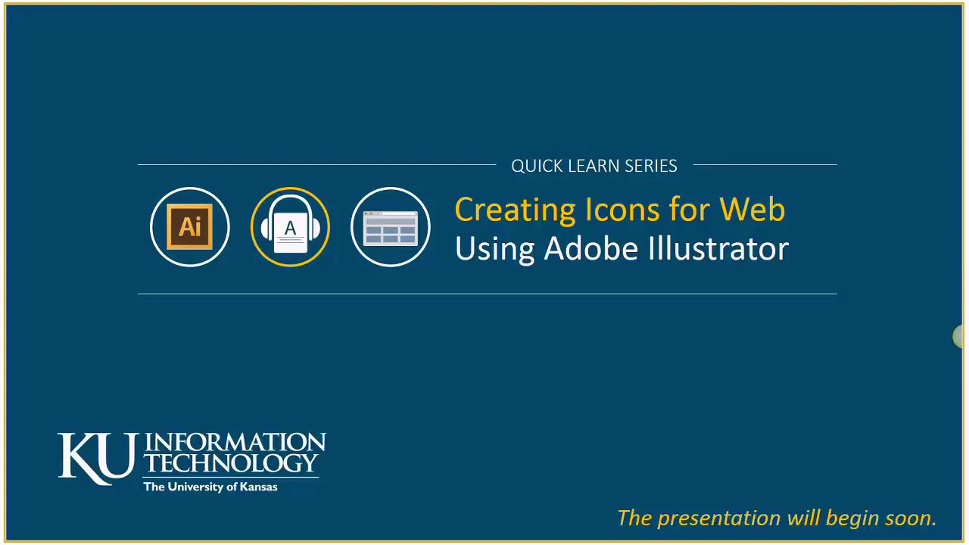
# Advance the slideshow past the waiting title slide to the Meeting Tips slide.
pyautogui.press('Right')
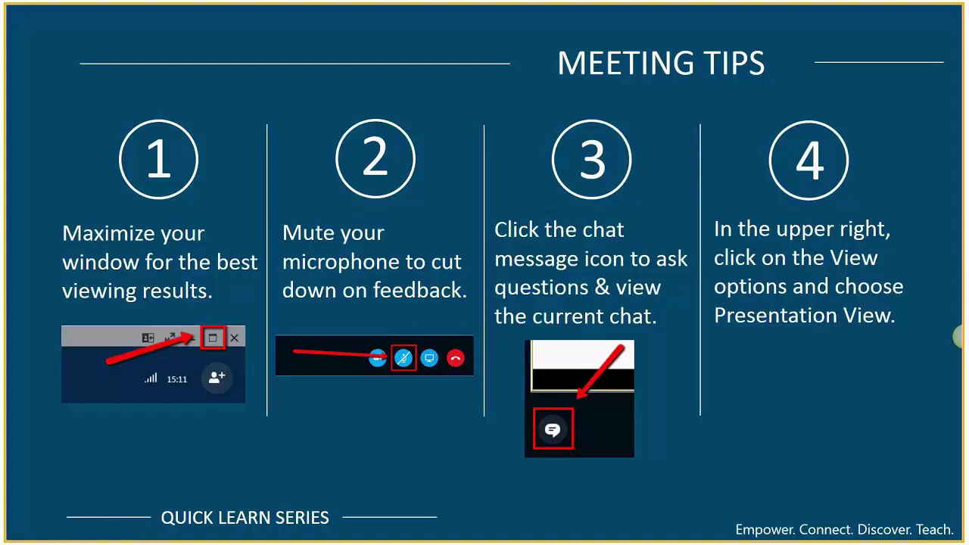
# Step forward to the Course Format slide, then back to Meeting Tips.
pyautogui.press('Right')
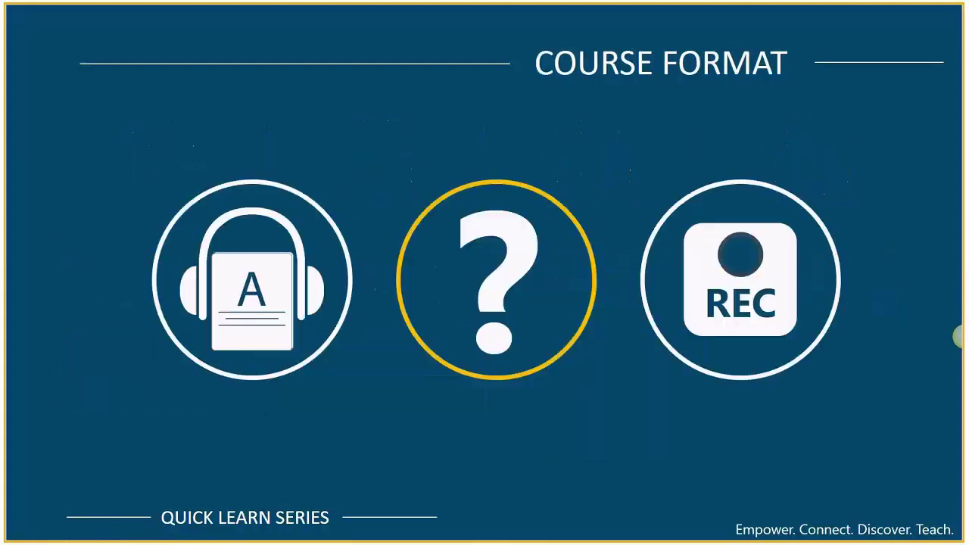
pyautogui.press('Left')
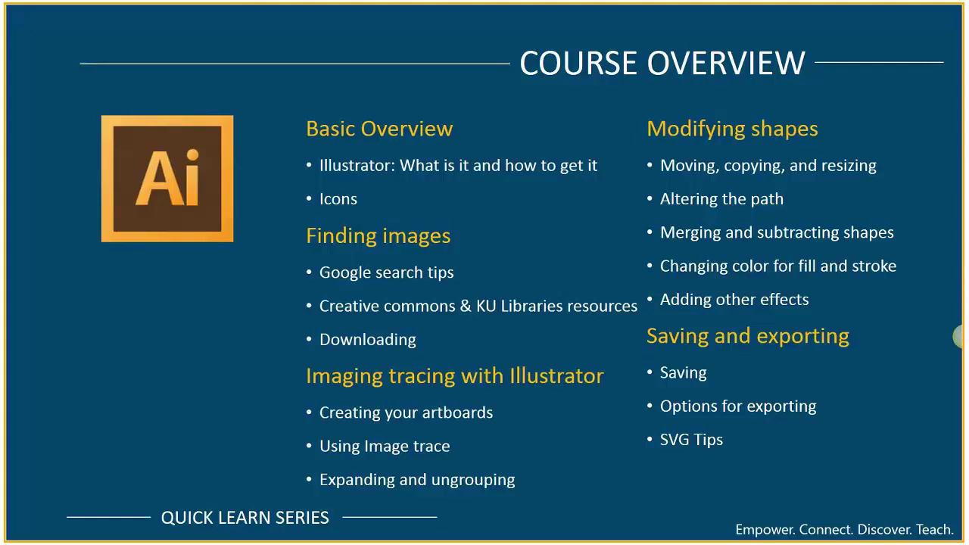
# Advance the slideshow to the 'What is Illustrator?' slide.
pyautogui.press('Right')
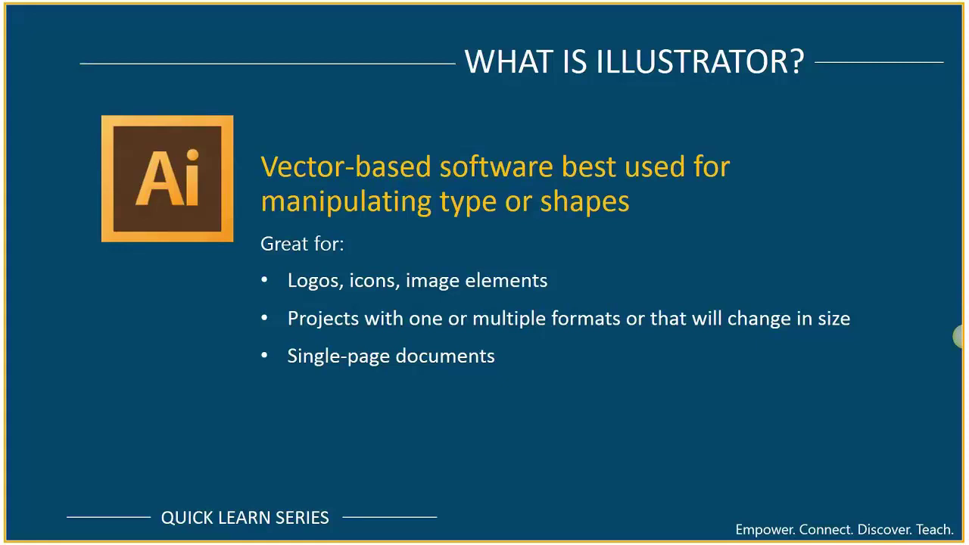
# Advance the slideshow to the 'Raster vs. Vector' comparison slide.
pyautogui.press('Right')
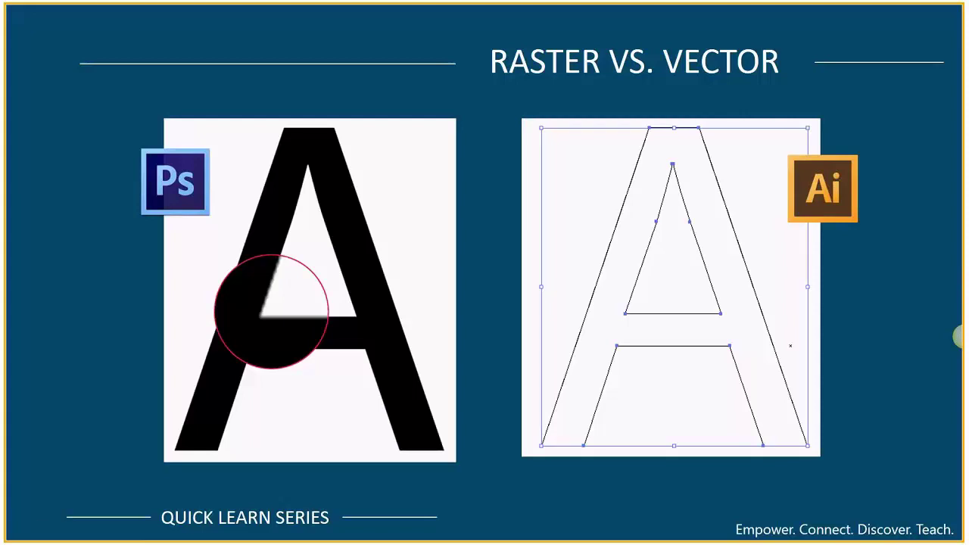
# Advance the slideshow to the 'How Do I Get Illustrator?' slide.
pyautogui.click(488, 189)
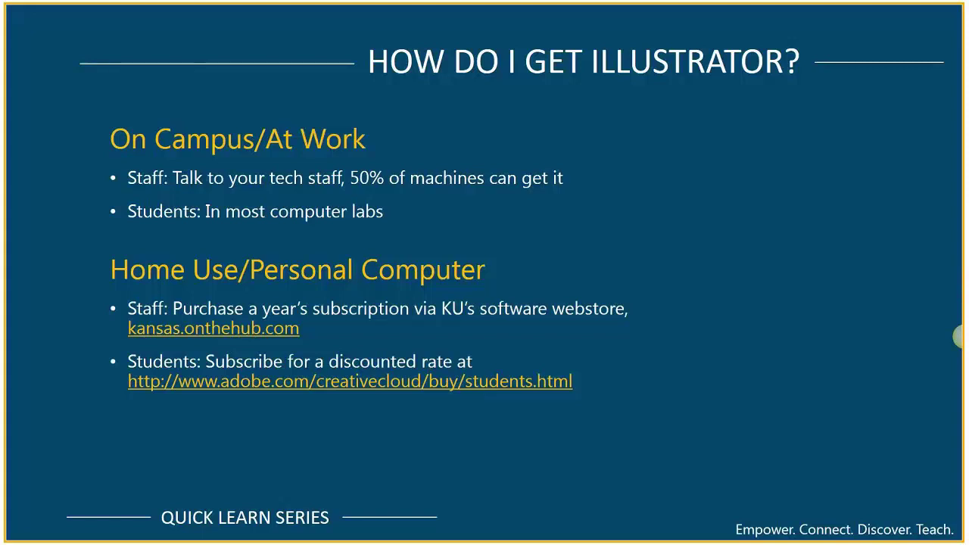
# Advance the slideshow to the Image Trace slide about why icons are great.
pyautogui.click(638, 192)
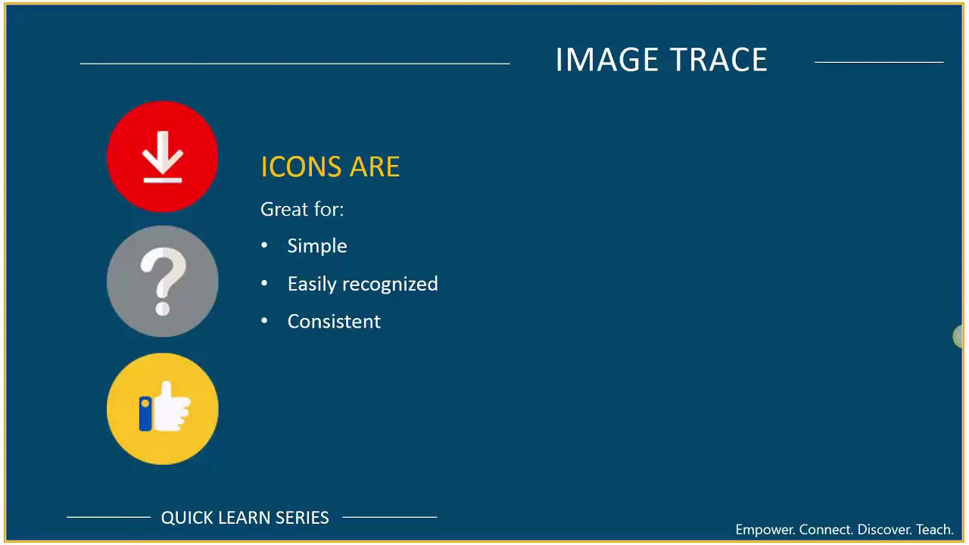
# Advance to the six-step ICONS slide, then bring up the Start menu.
pyautogui.press('Right')
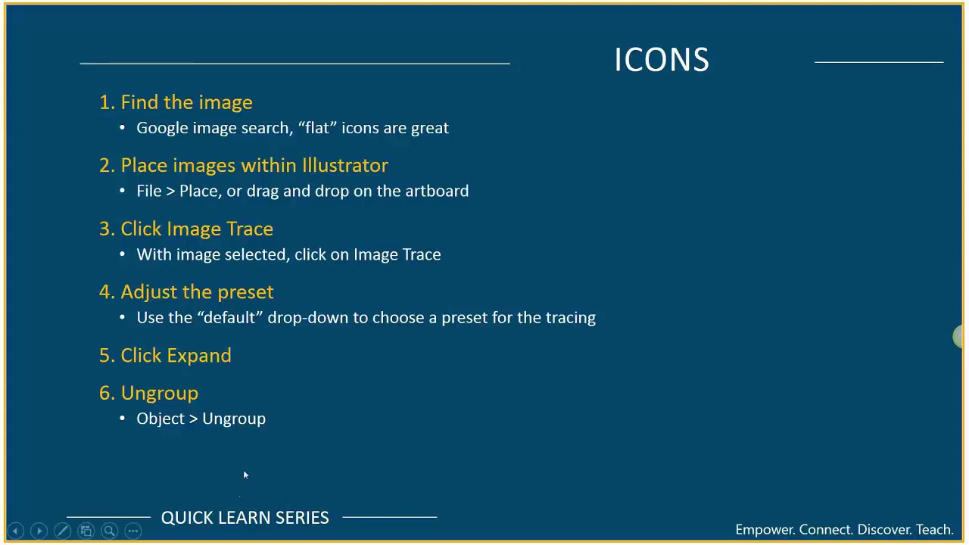
pyautogui.press('super')
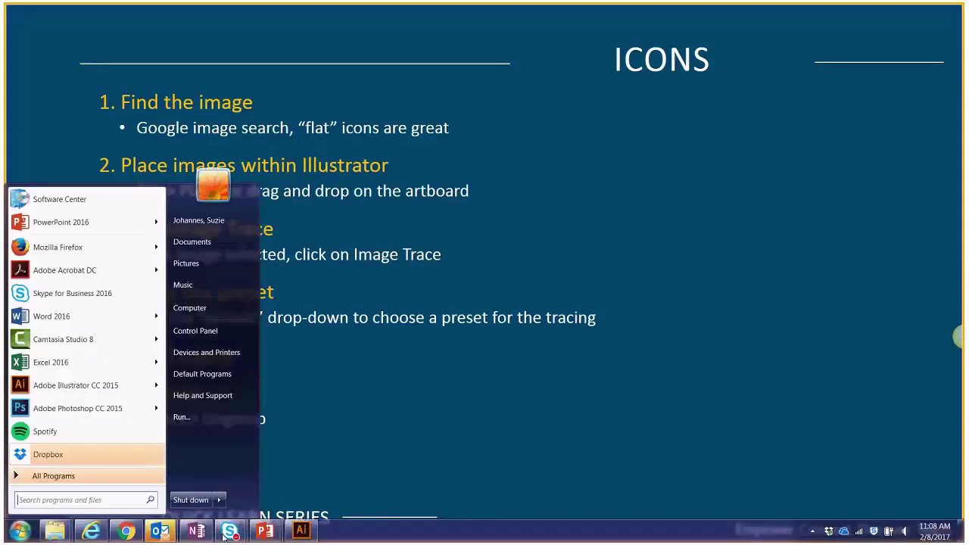
# In Chrome's new Google tab, search for 'lightbulb'.
pyautogui.click(126, 531)
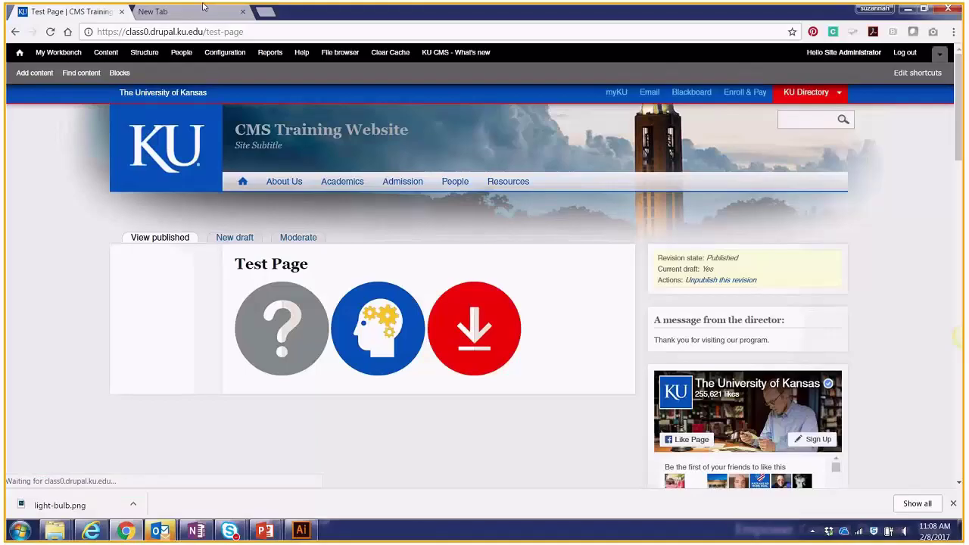
pyautogui.click(203, 7)
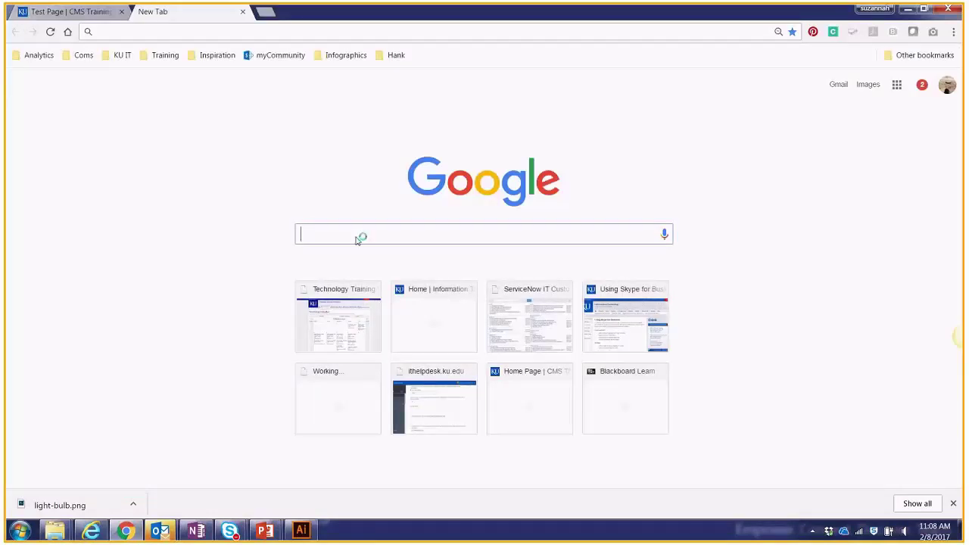
pyautogui.write('lightbu')
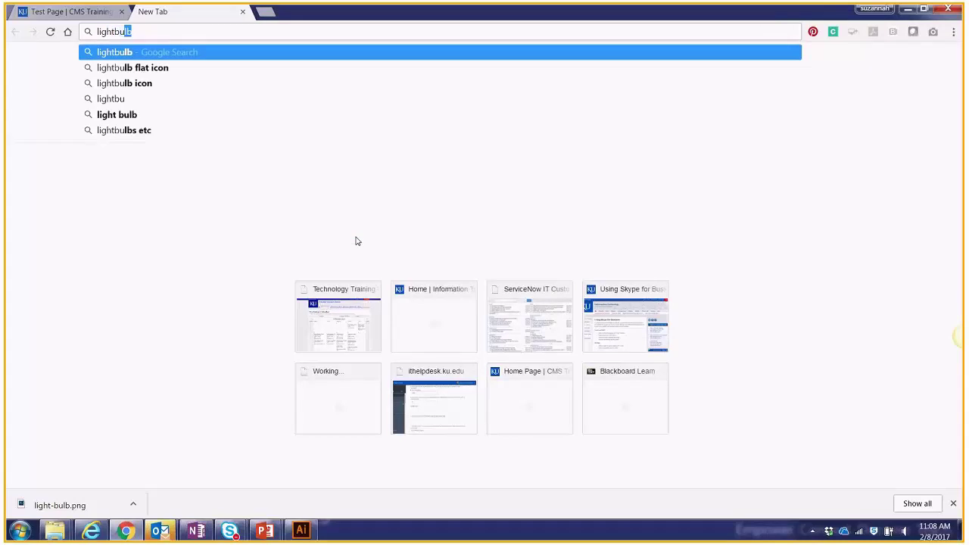
pyautogui.press('Return')
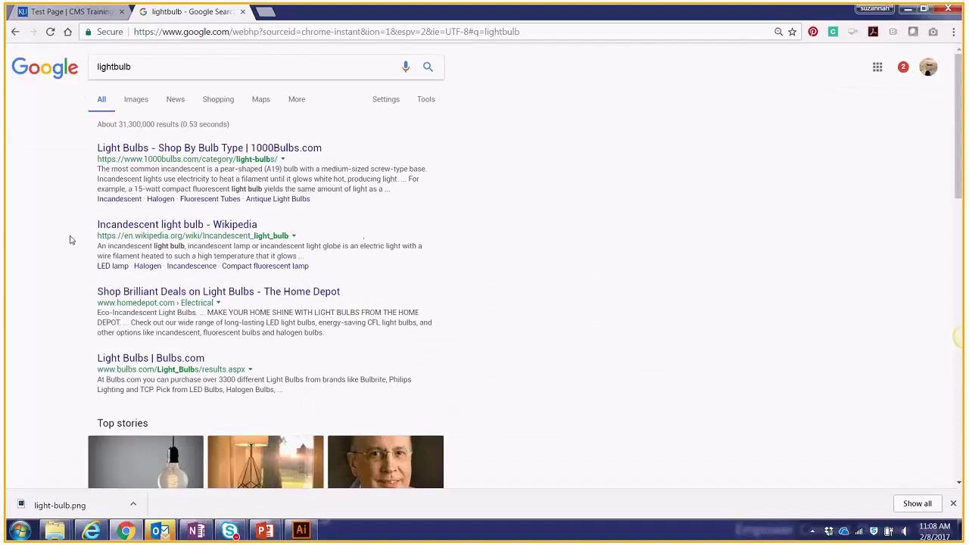
# Switch to the Images results for lightbulb and browse them.
pyautogui.click(141, 102)
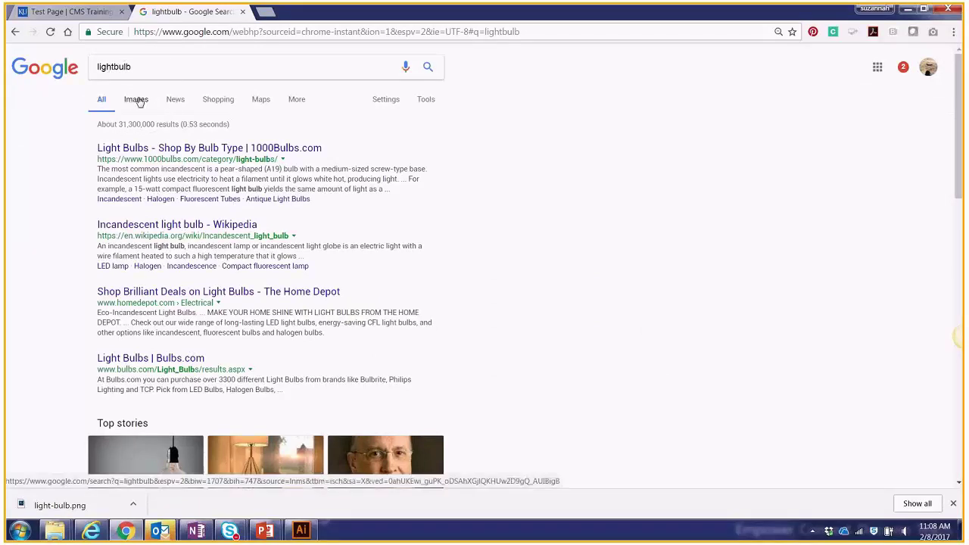
pyautogui.click(140, 101)
pyautogui.click(139, 102)
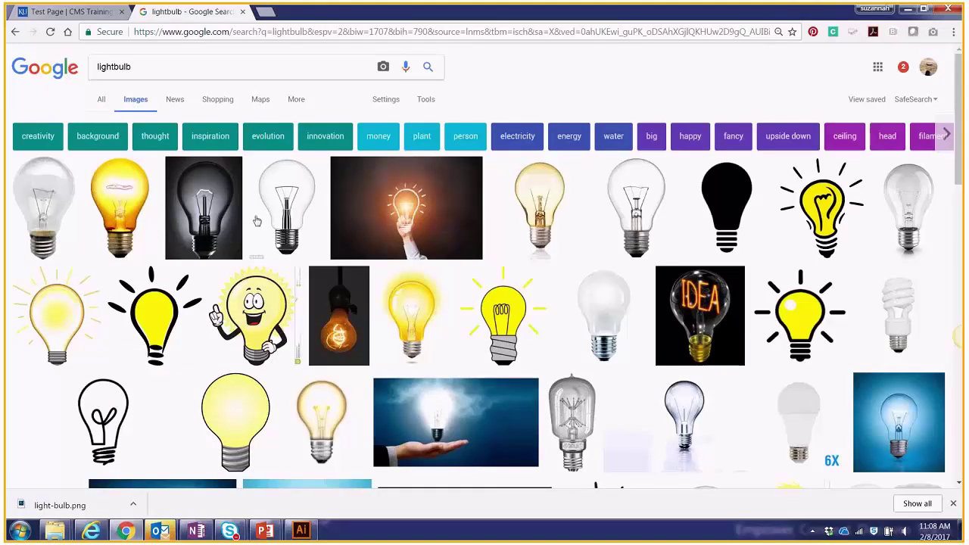
pyautogui.scroll(-1, 262, 224)
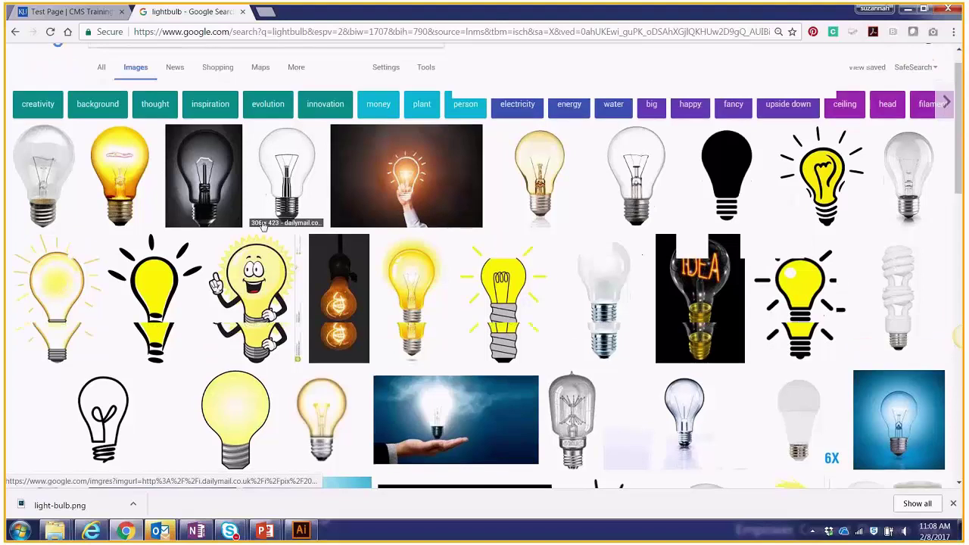
pyautogui.scroll(-4, 263, 224)
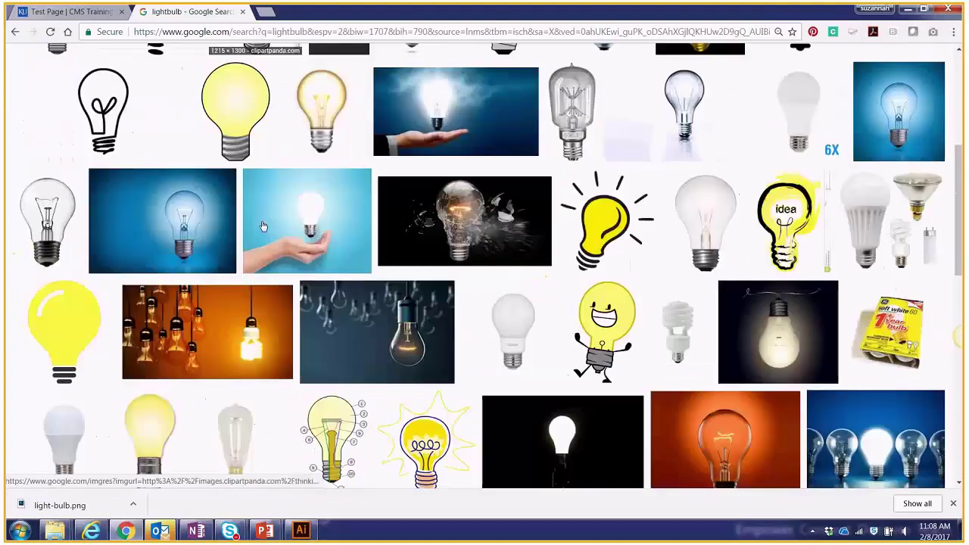
pyautogui.scroll(4, 263, 224)
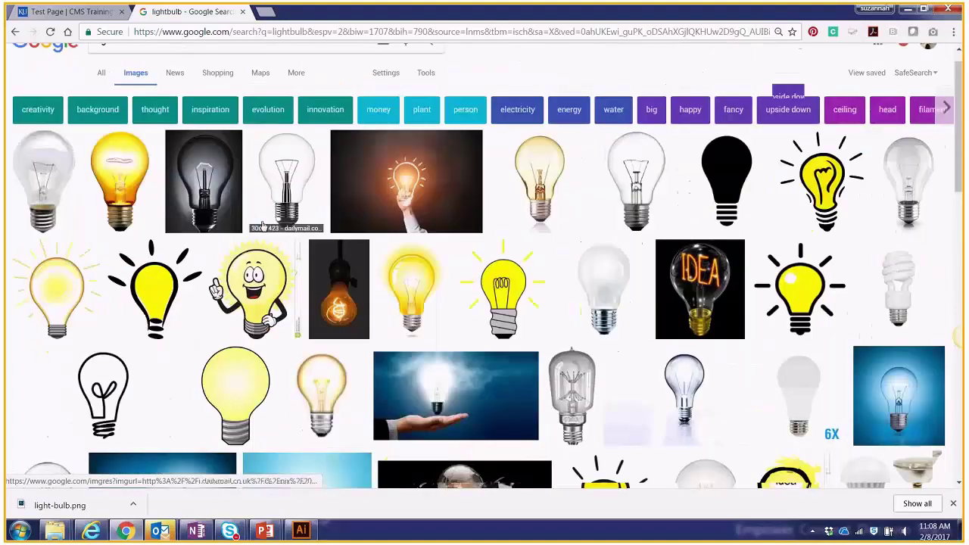
pyautogui.scroll(1, 263, 225)
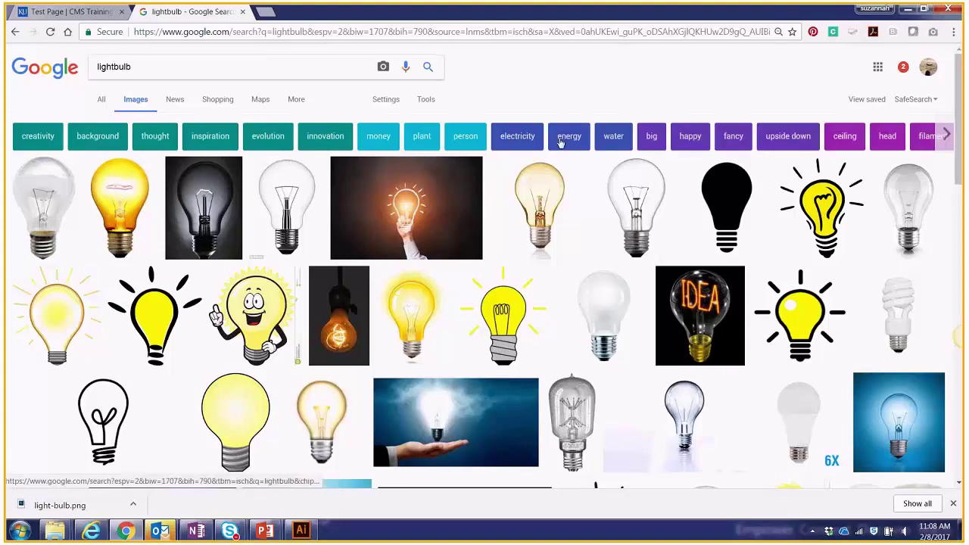
pyautogui.click(428, 103)
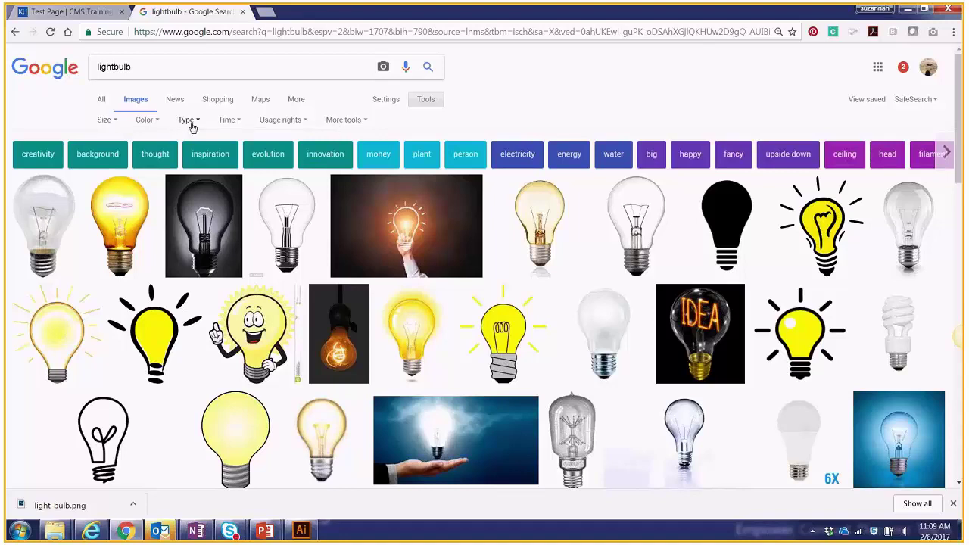
pyautogui.click(194, 126)
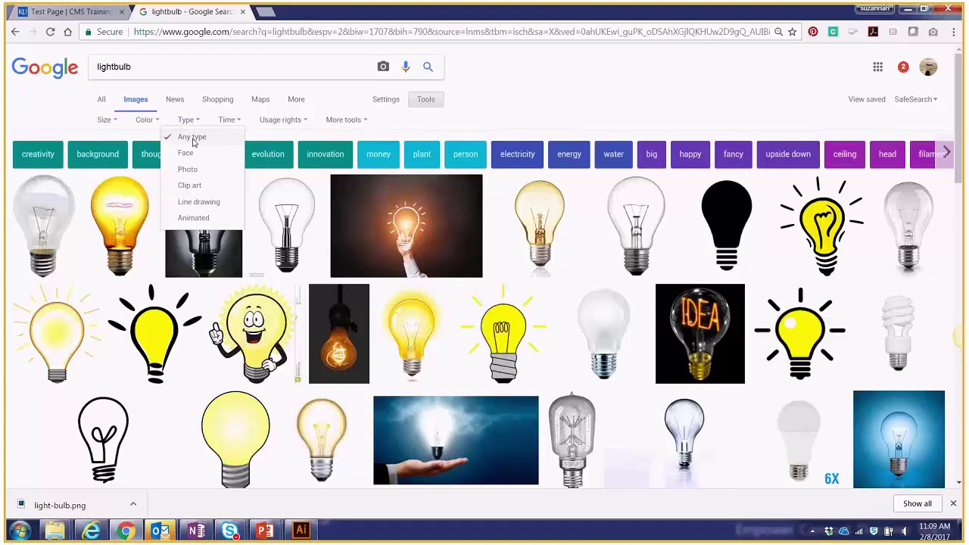
pyautogui.click(216, 185)
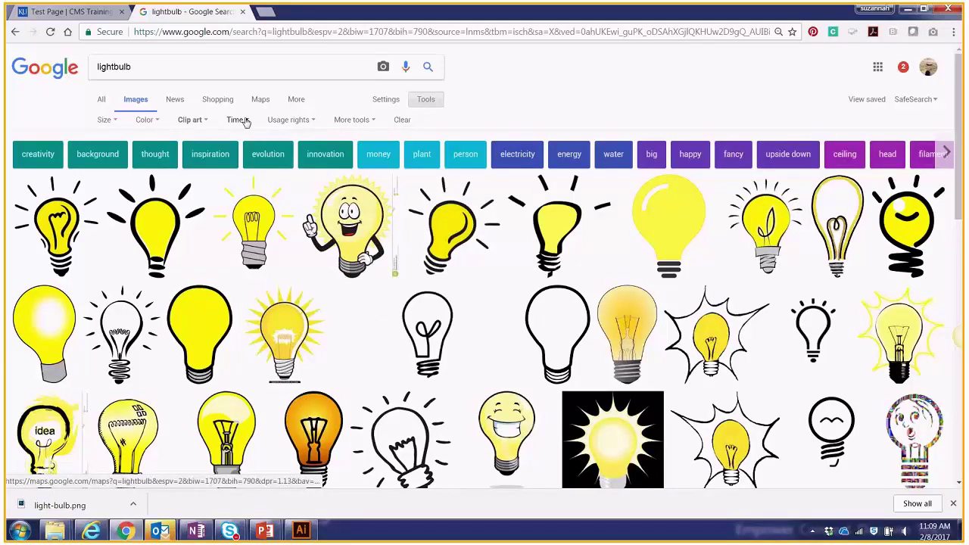
pyautogui.click(244, 123)
pyautogui.click(202, 121)
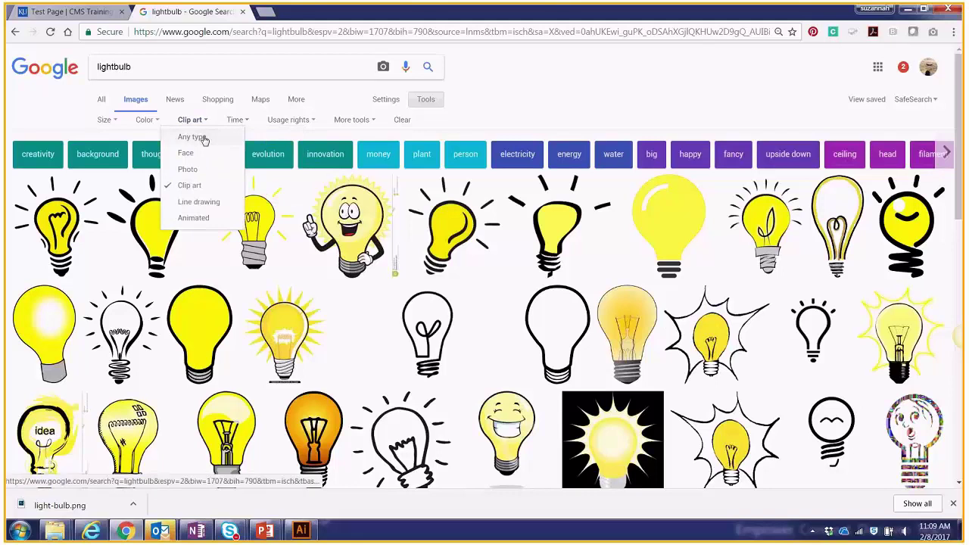
pyautogui.click(202, 138)
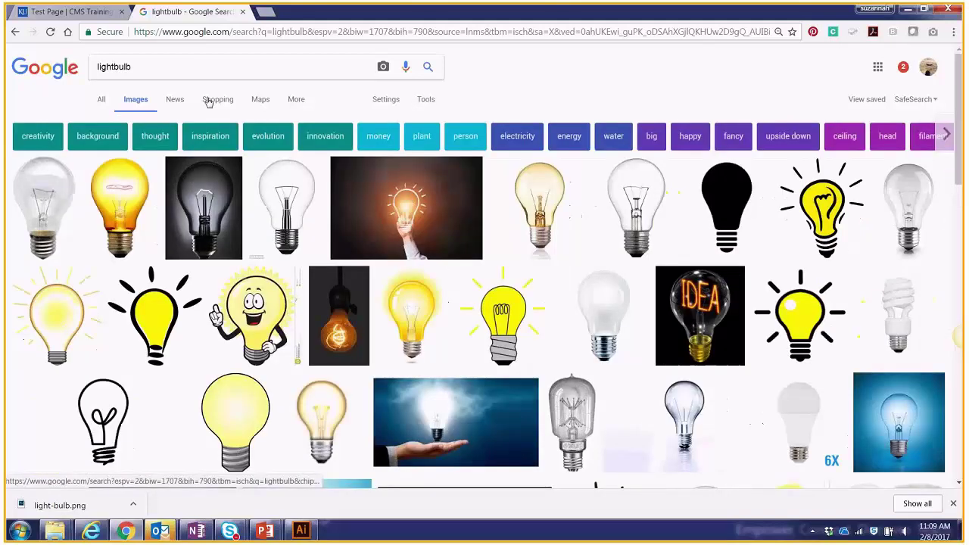
pyautogui.click(208, 66)
# Search for 'lightbulb icon' and filter usage rights to Labeled for reuse.
pyautogui.write('ico')
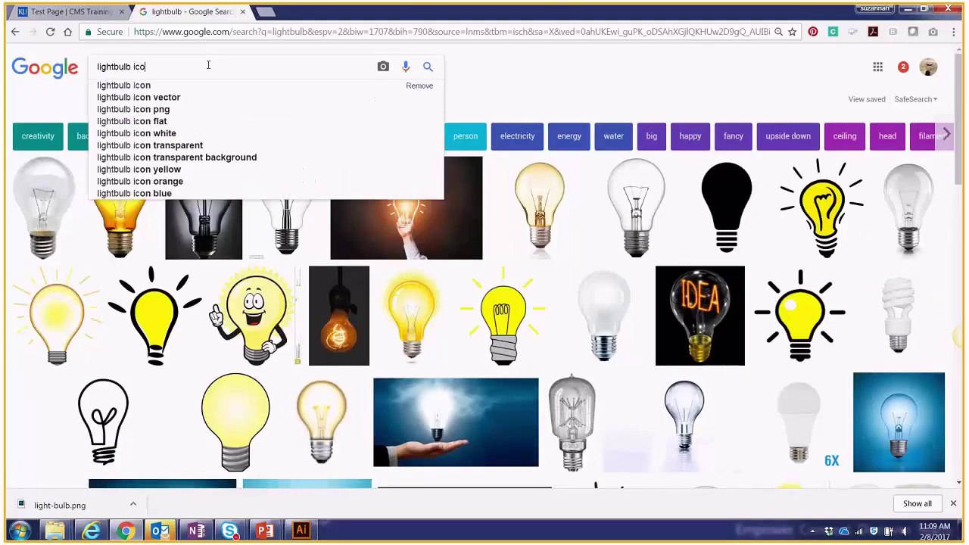
pyautogui.write('n')
pyautogui.press('Return')
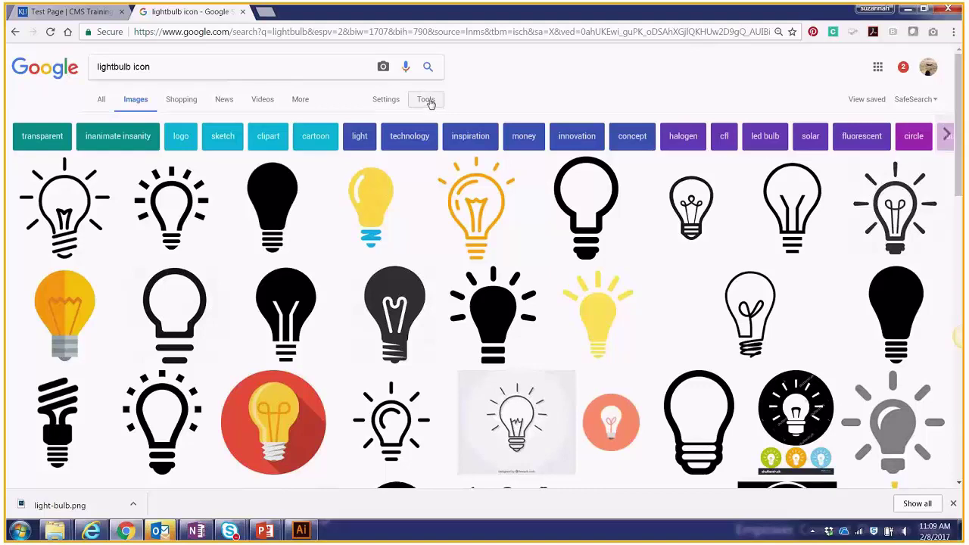
pyautogui.click(426, 100)
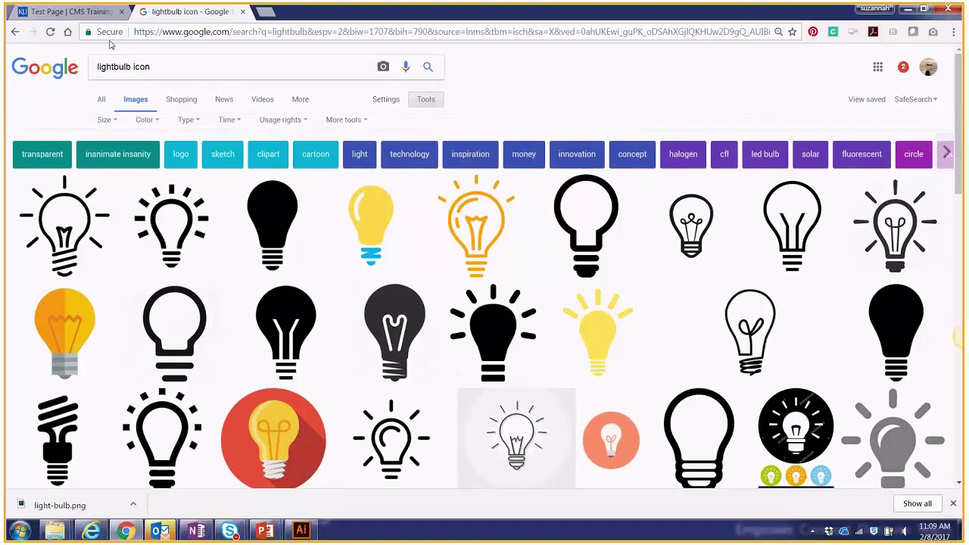
pyautogui.click(277, 123)
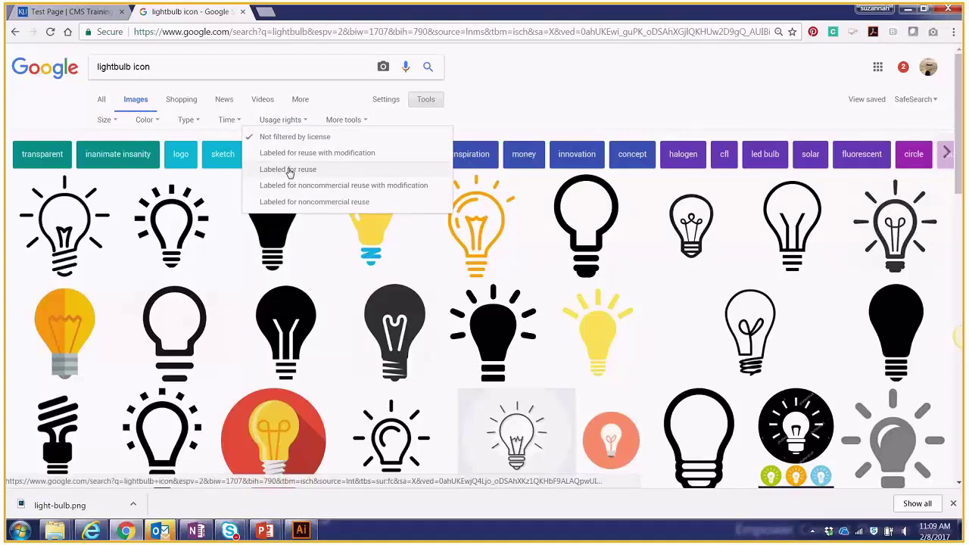
pyautogui.click(287, 170)
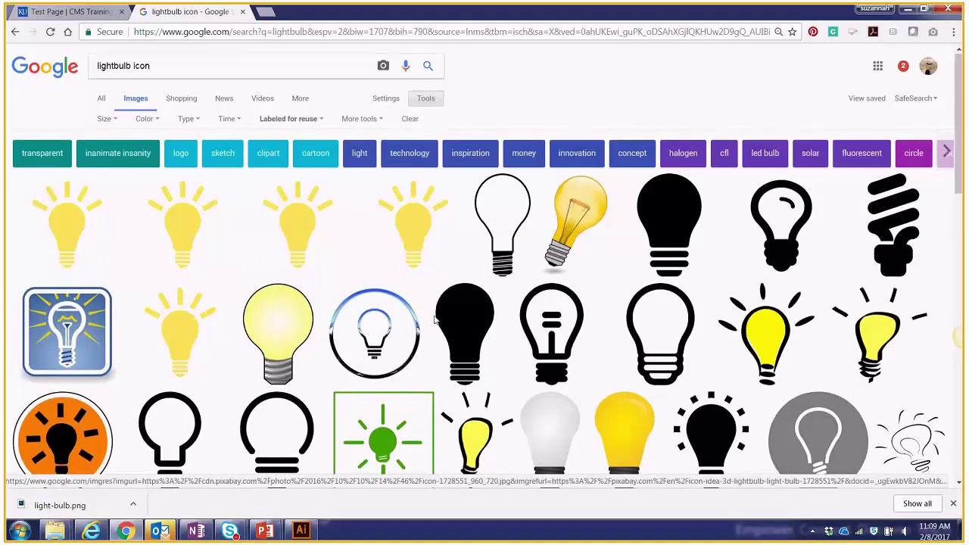
# Browse the reusable lightbulb icon results before returning to the slideshow.
pyautogui.scroll(-3, 436, 319)
pyautogui.scroll(2, 435, 320)
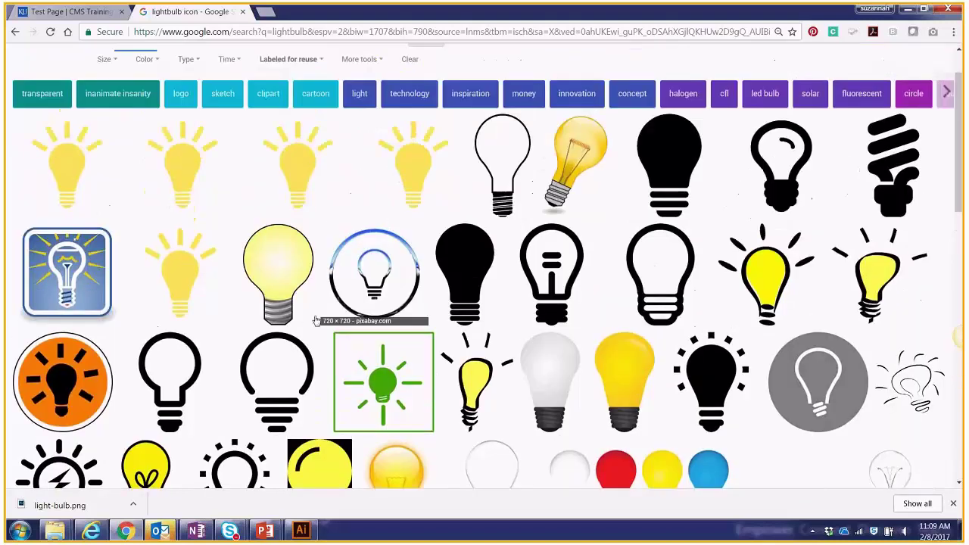
pyautogui.scroll(-2, 316, 320)
pyautogui.scroll(3, 389, 217)
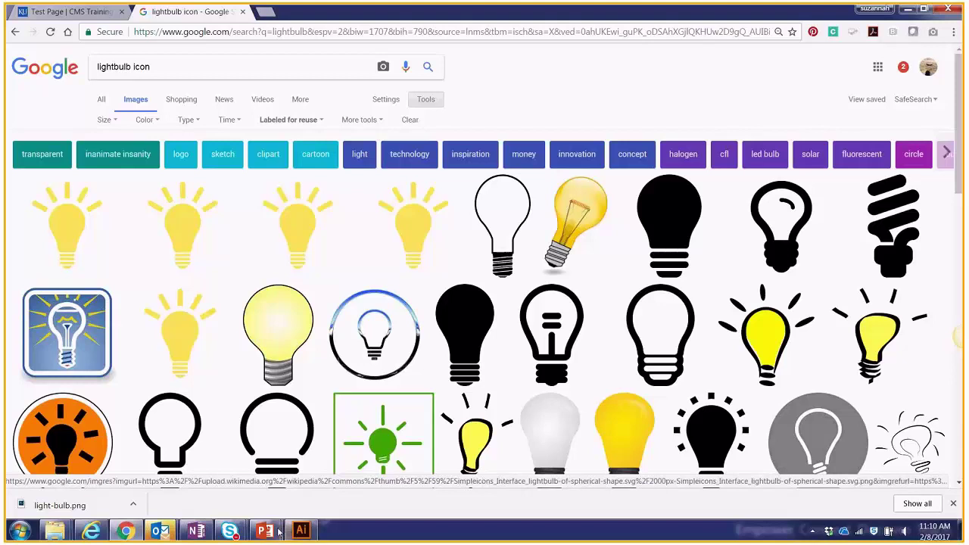
pyautogui.moveTo(279, 532)
pyautogui.click(291, 482)
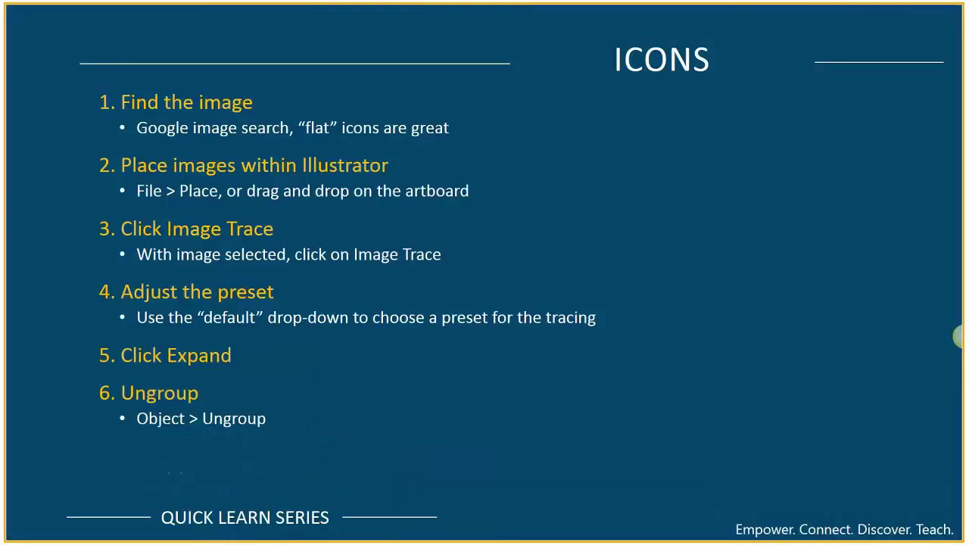
pyautogui.press('Right')
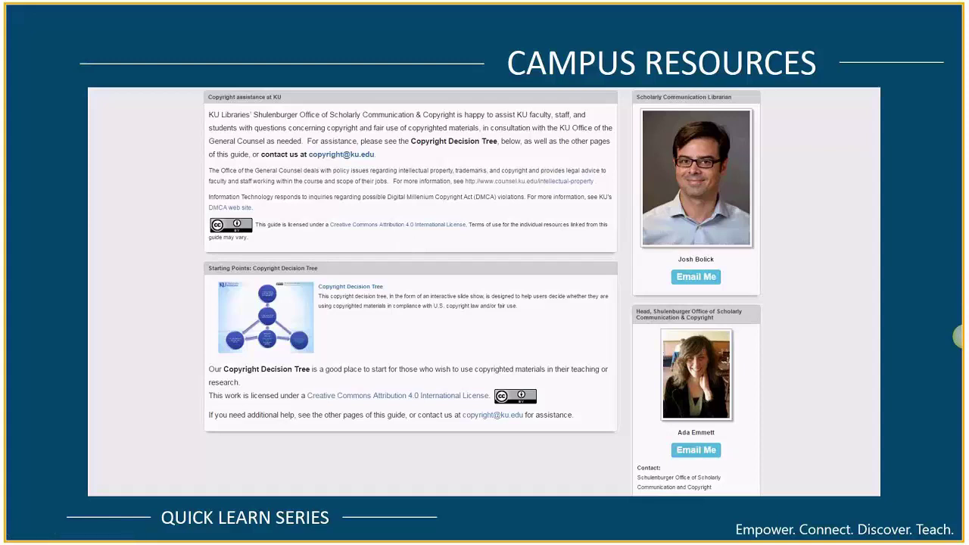
pyautogui.press('Right')
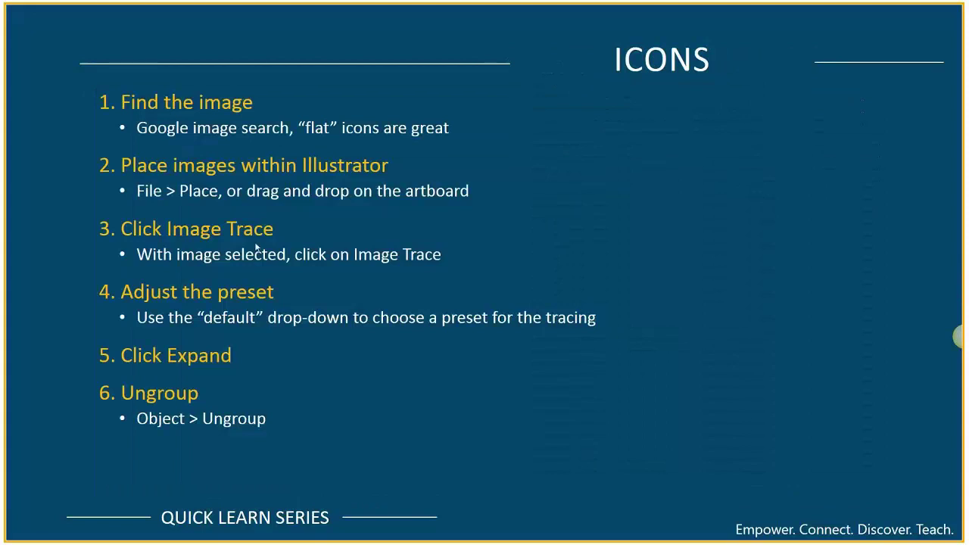
pyautogui.press('super')
# Open the full-size yellow Wikimedia lightbulb icon and save it to the Desktop as PNG.
pyautogui.click(136, 533)
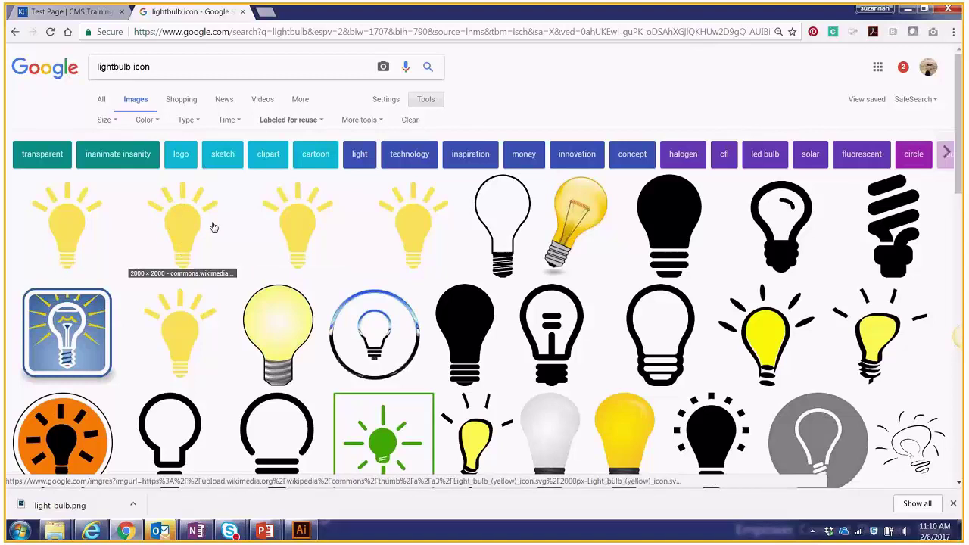
pyautogui.click(184, 229)
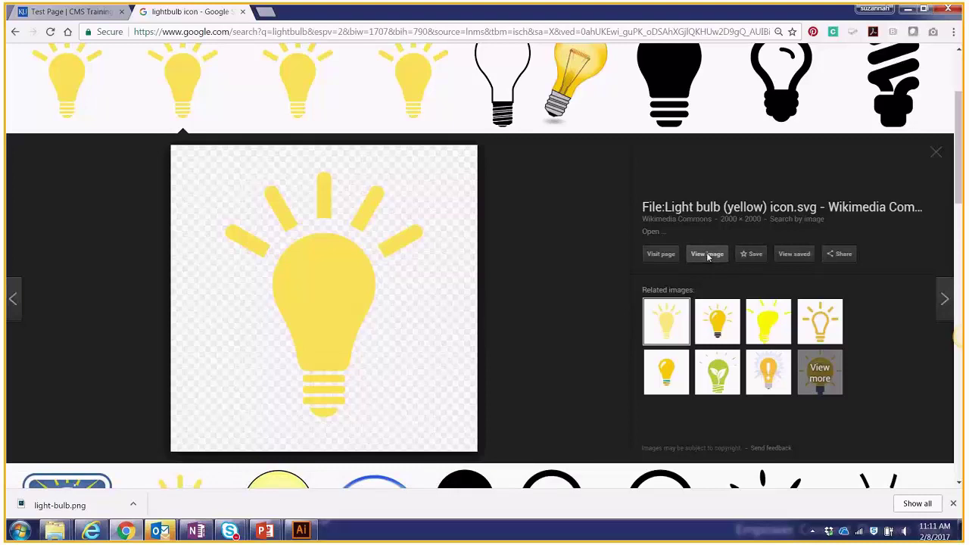
pyautogui.click(708, 255)
pyautogui.scroll(-8, 454, 316)
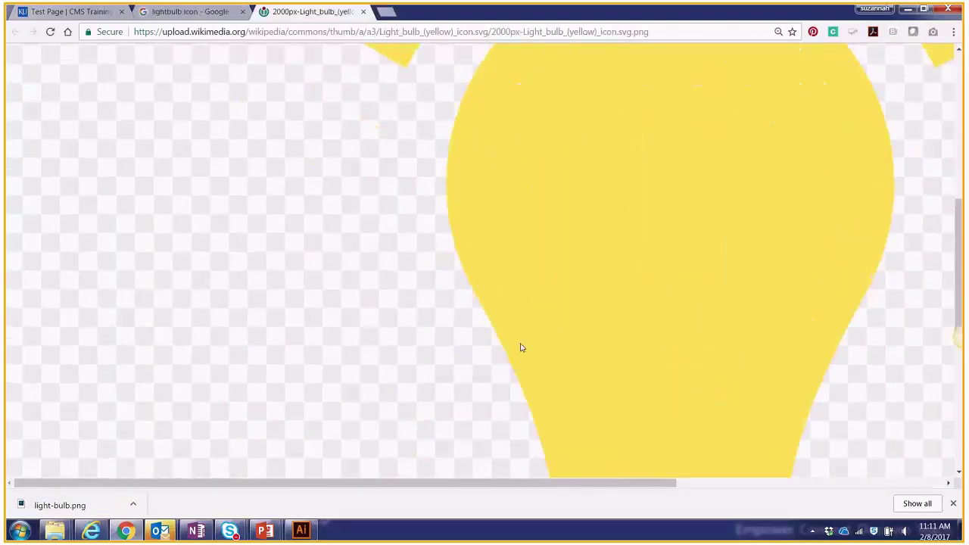
pyautogui.hotkey('ctrl', 's')
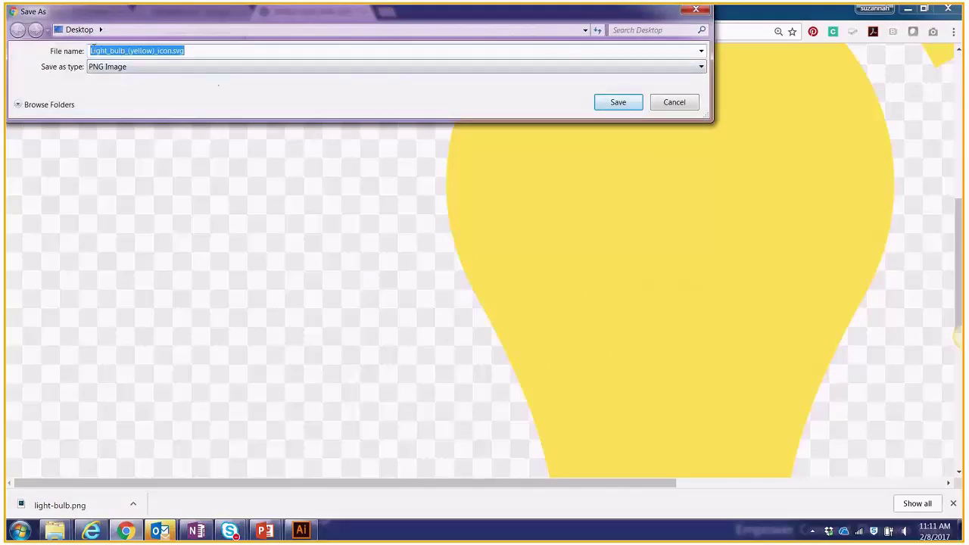
pyautogui.moveTo(121, 17); pyautogui.dragTo(174, 112)
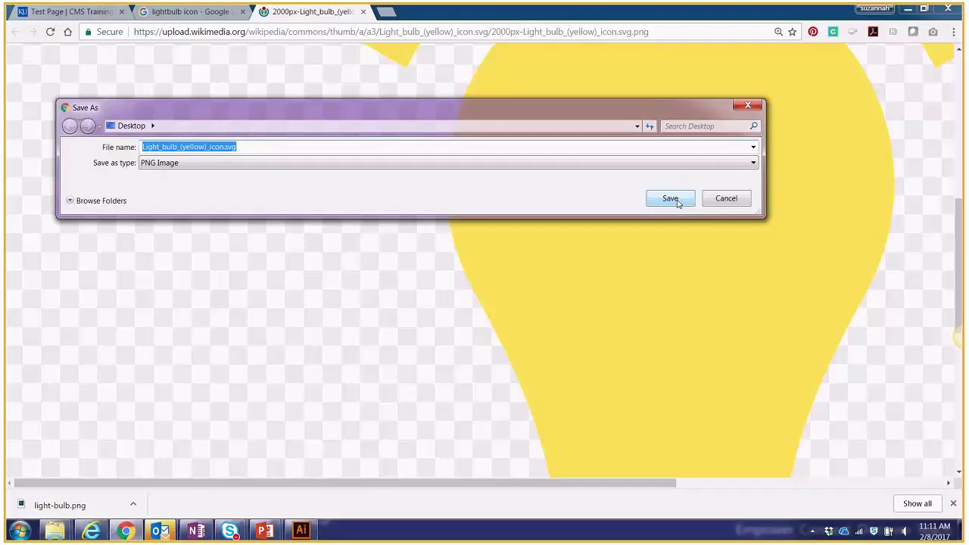
pyautogui.click(670, 199)
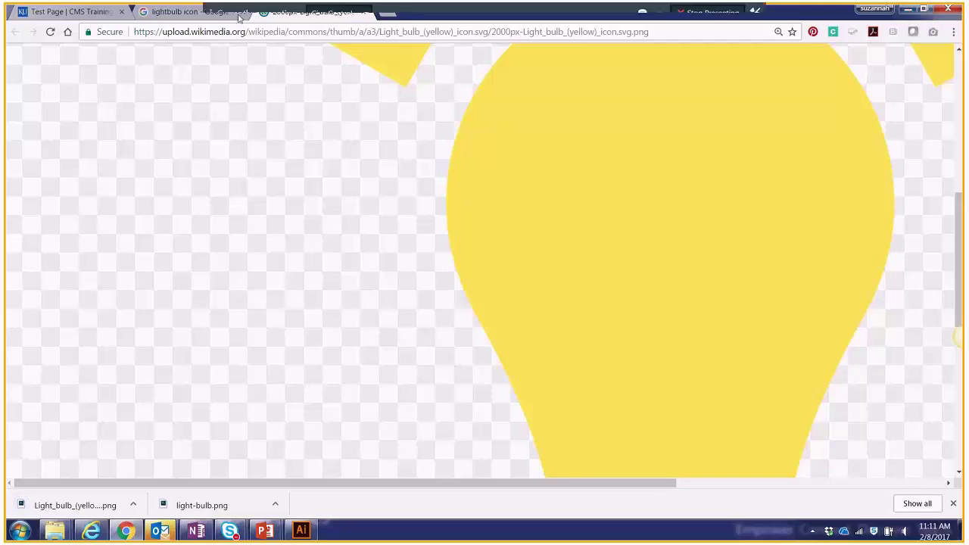
# Refine the Google Images search to 'lightbulb flat icon'.
pyautogui.click(174, 12)
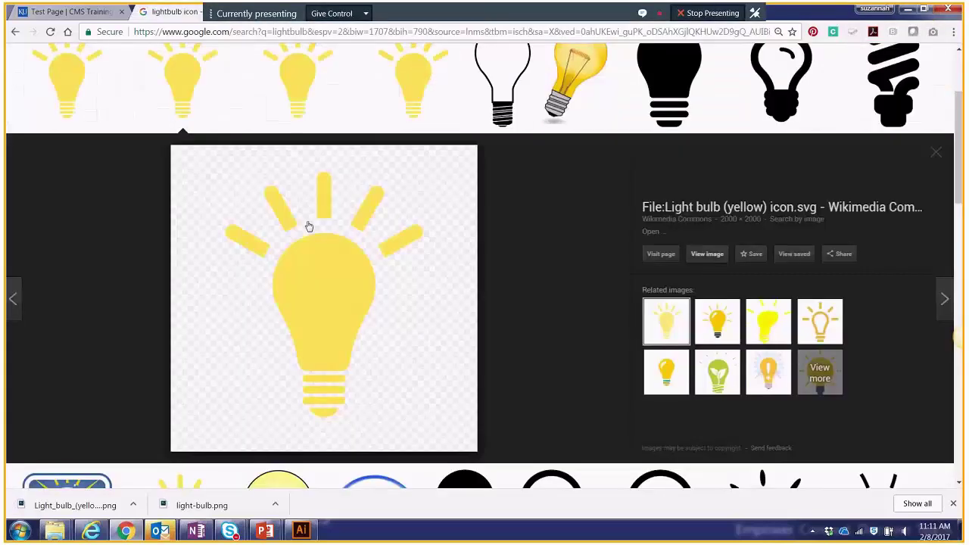
pyautogui.scroll(1, 461, 229)
pyautogui.scroll(2, 462, 228)
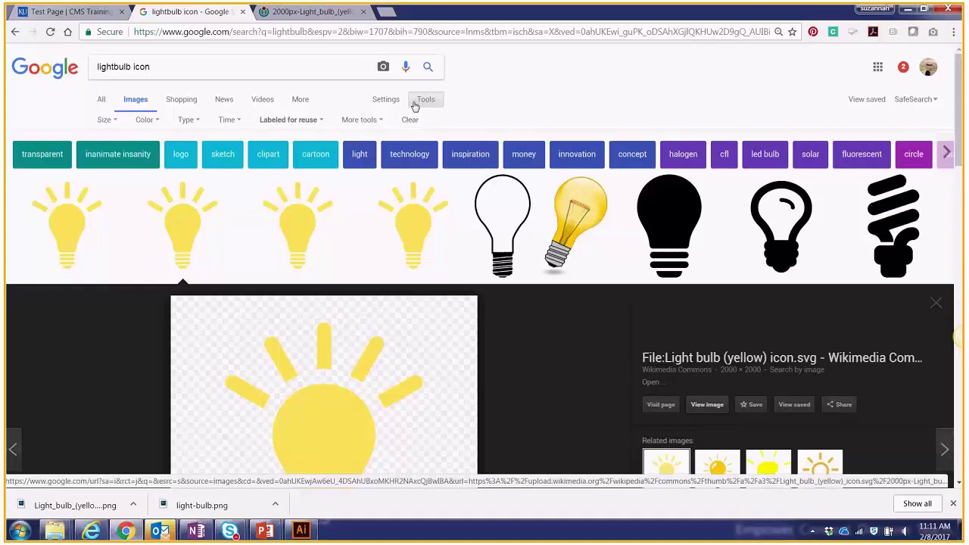
pyautogui.click(227, 68)
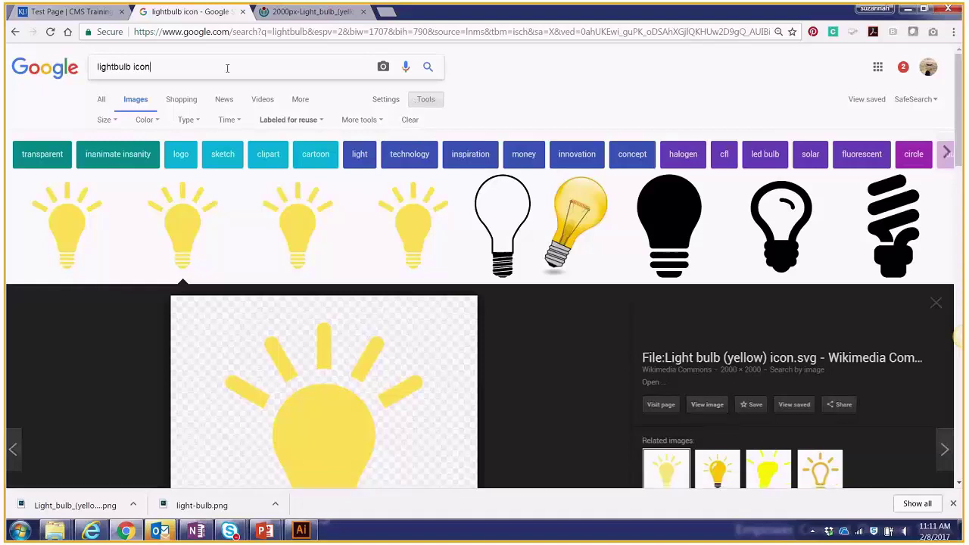
pyautogui.click(135, 66)
pyautogui.write('flat')
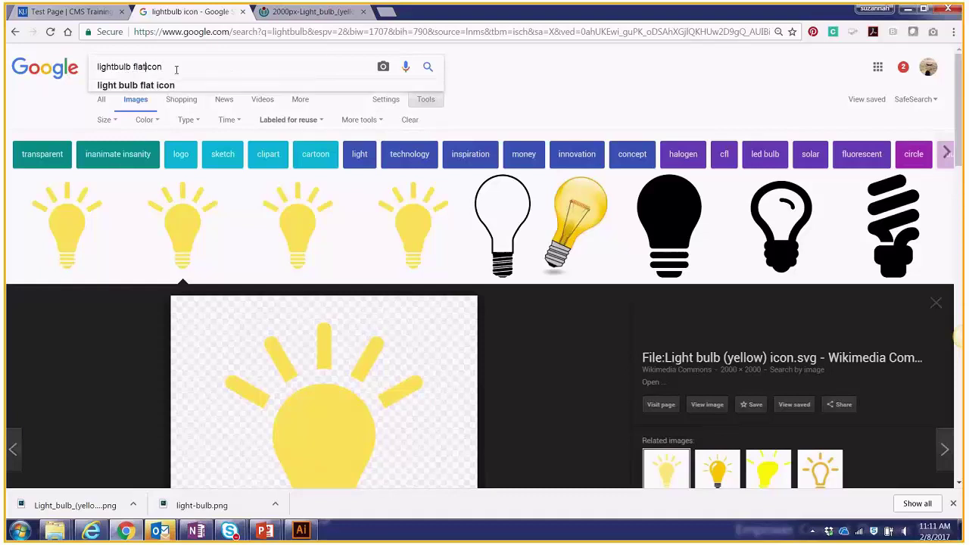
pyautogui.press('Return')
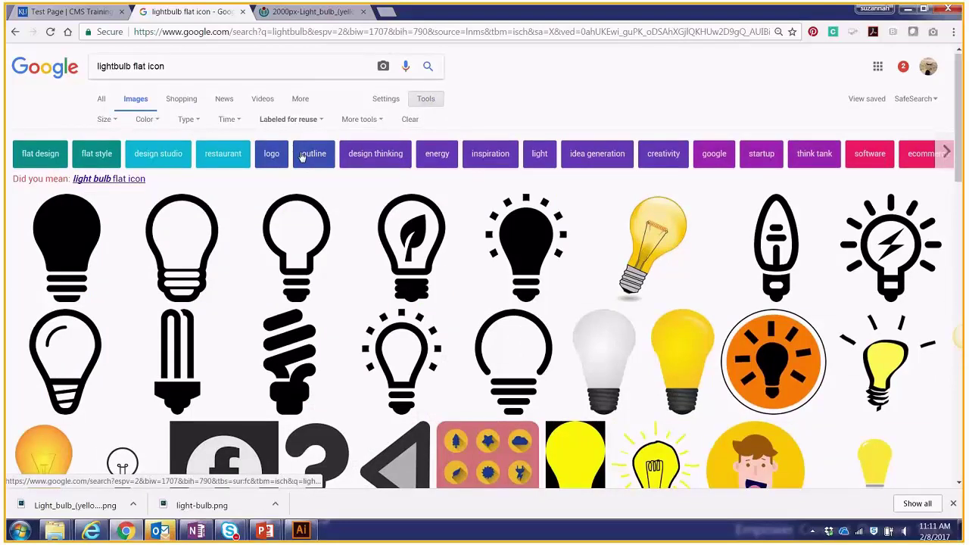
# Browse the lightbulb flat icon results, then go back to the ICONS slideshow.
pyautogui.scroll(-2, 301, 157)
pyautogui.scroll(1, 301, 157)
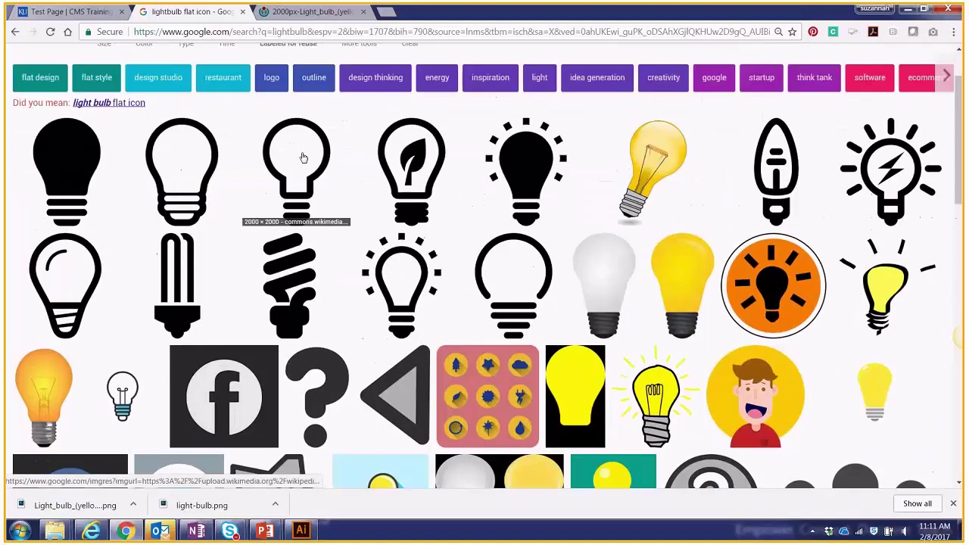
pyautogui.scroll(1, 303, 157)
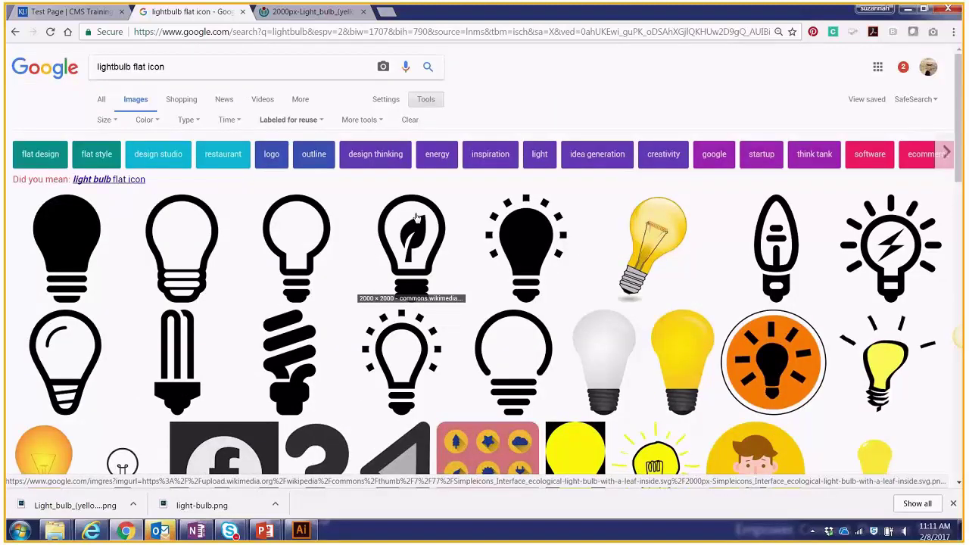
pyautogui.scroll(-2, 415, 218)
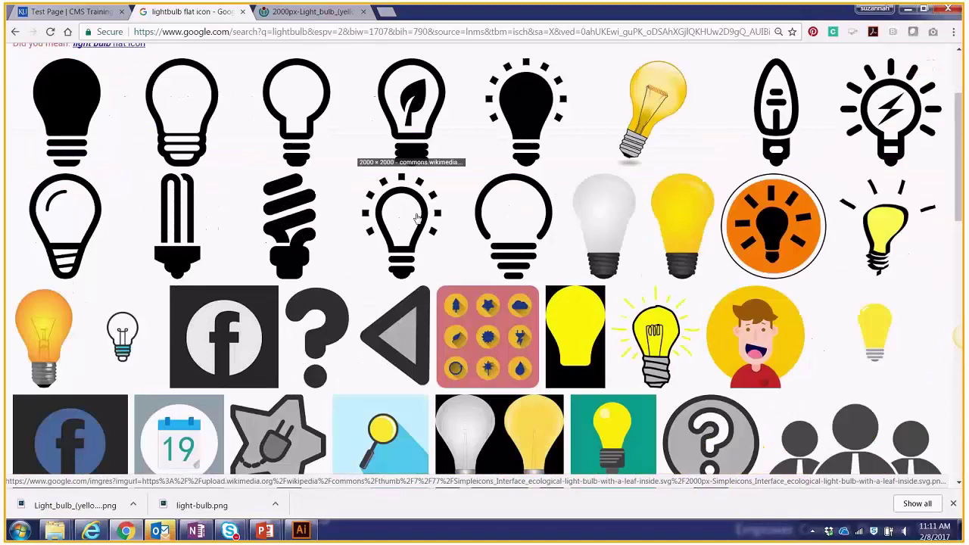
pyautogui.scroll(1, 415, 218)
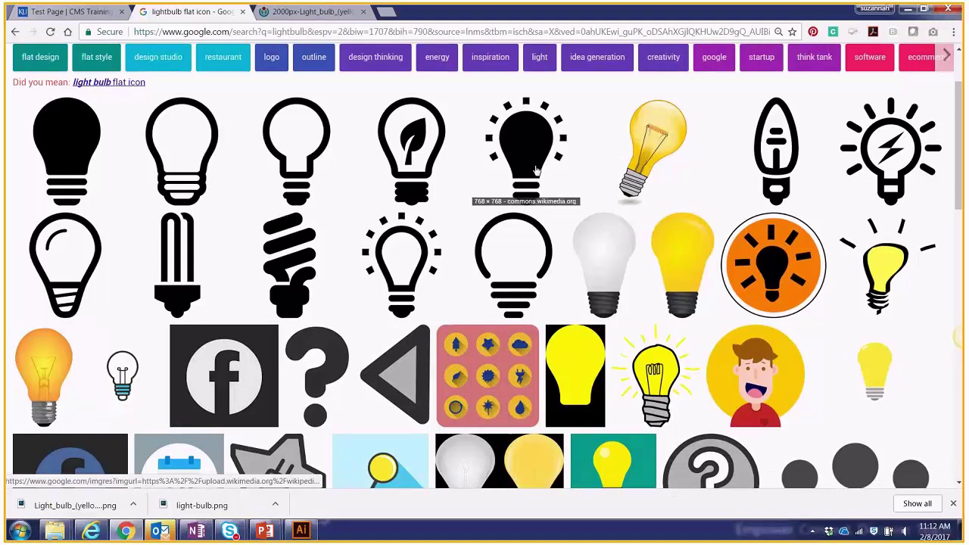
pyautogui.scroll(1, 541, 173)
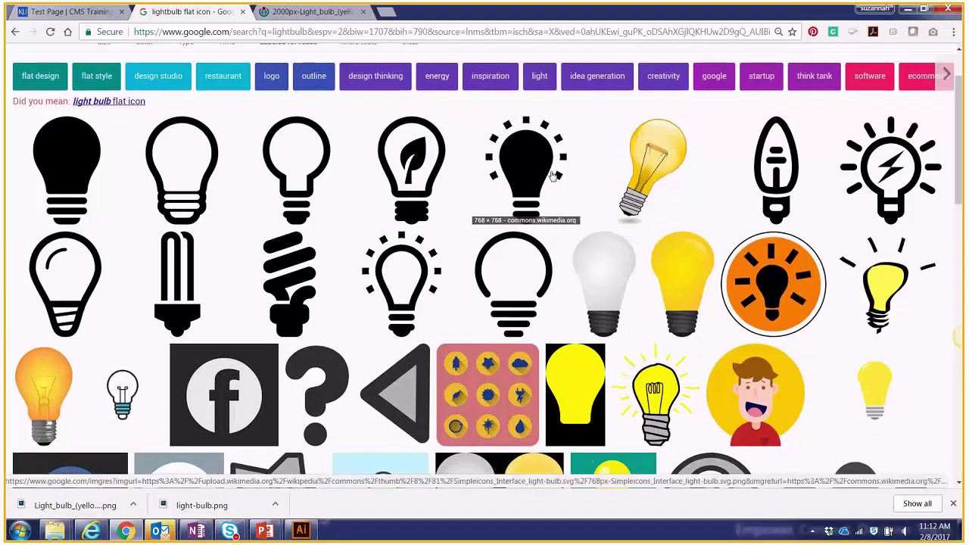
pyautogui.scroll(1, 408, 197)
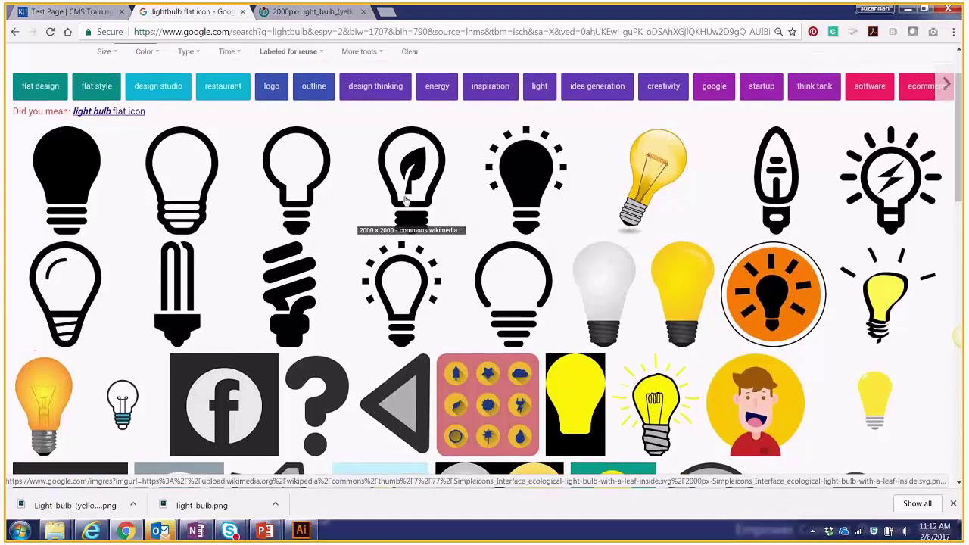
pyautogui.scroll(1, 408, 287)
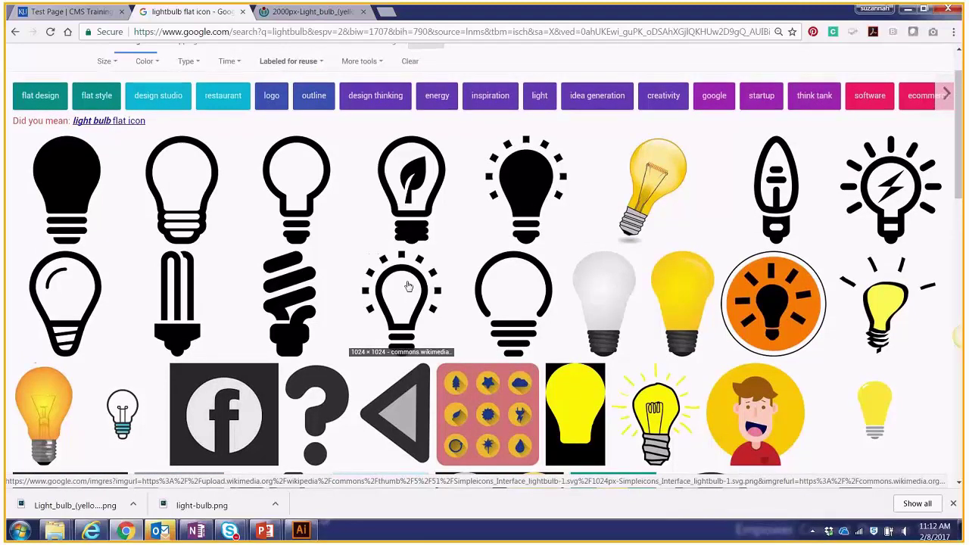
pyautogui.scroll(1, 408, 286)
pyautogui.scroll(1, 408, 284)
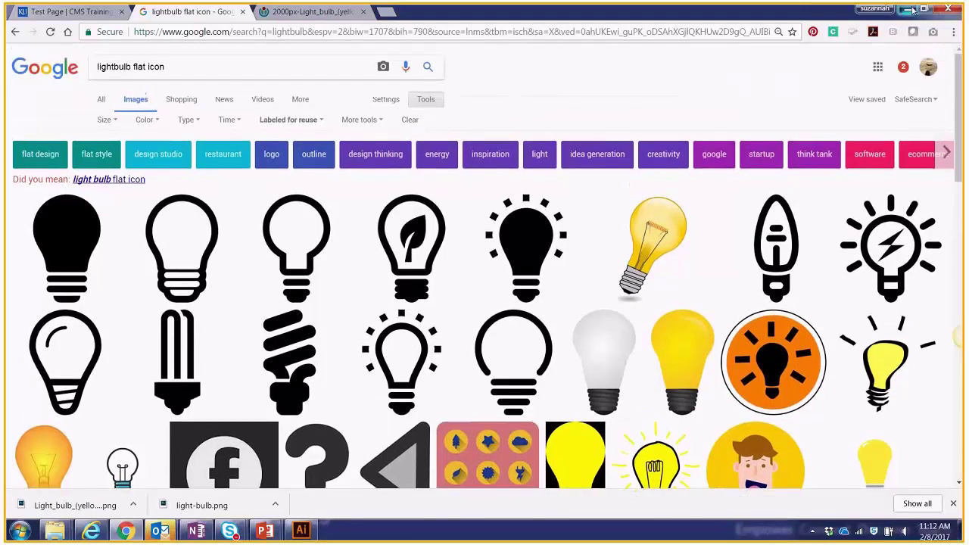
pyautogui.hotkey('alt', 'Tab')
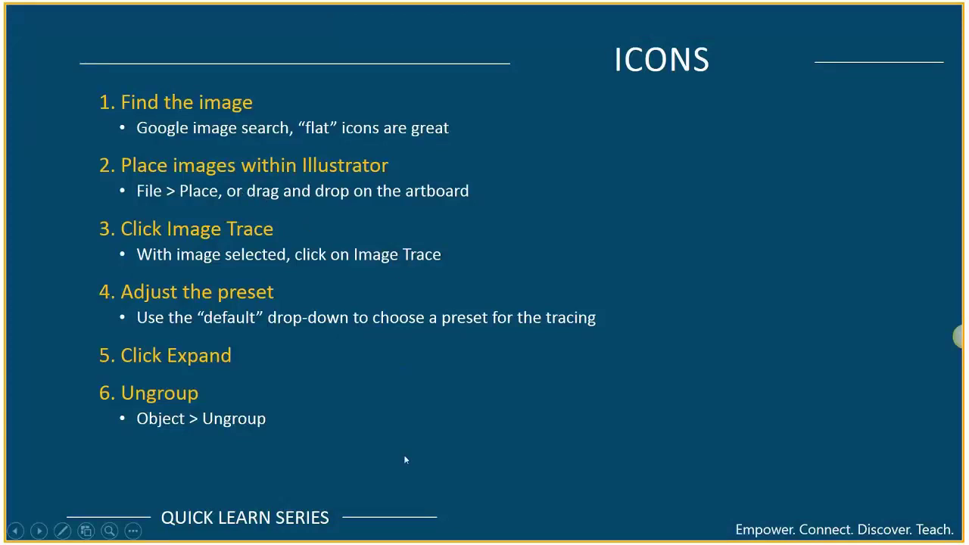
# Bring up Icons_100x100_15up_5_almostcomplete.ai in Illustrator and recentre its icon grid.
pyautogui.click(311, 531)
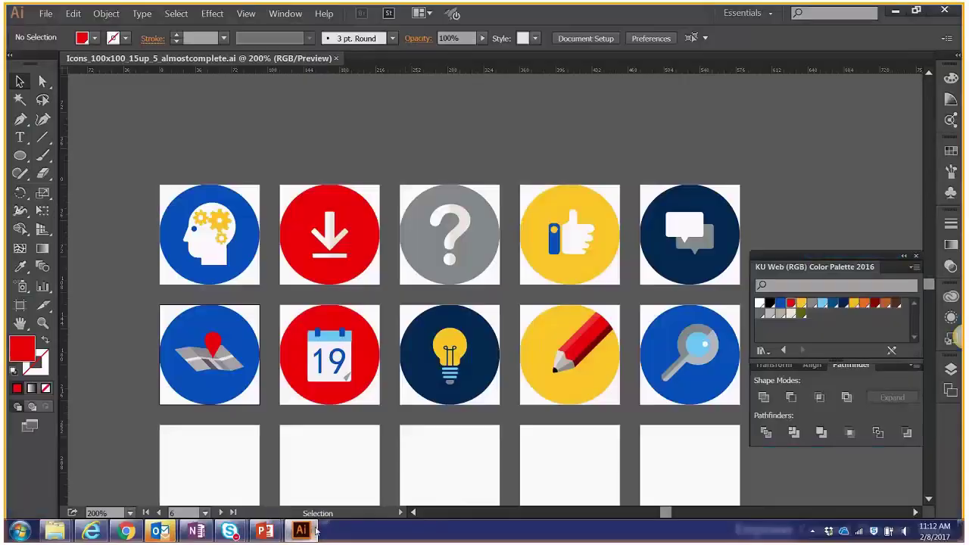
pyautogui.moveTo(679, 159); pyautogui.dragTo(655, 115)
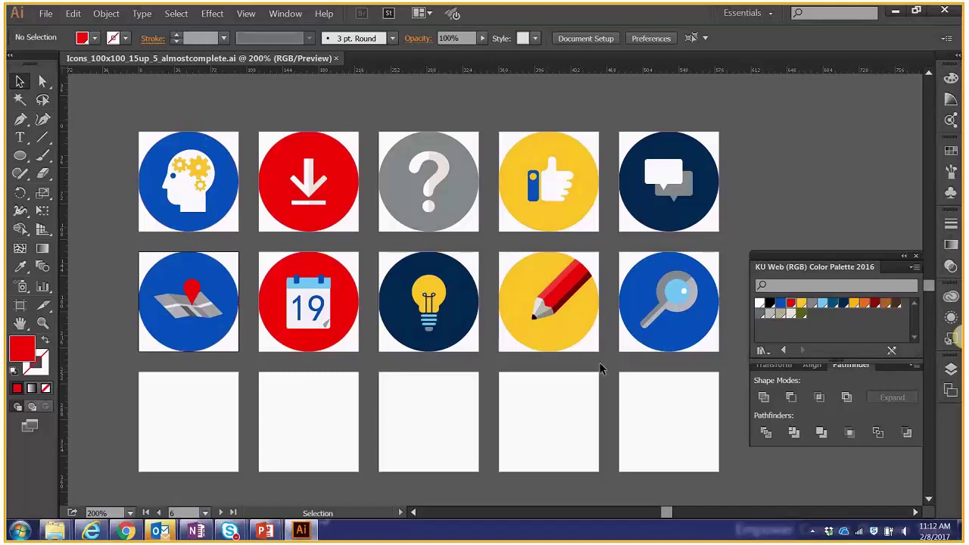
# Start a new Illustrator document using the Web profile.
pyautogui.click(45, 13)
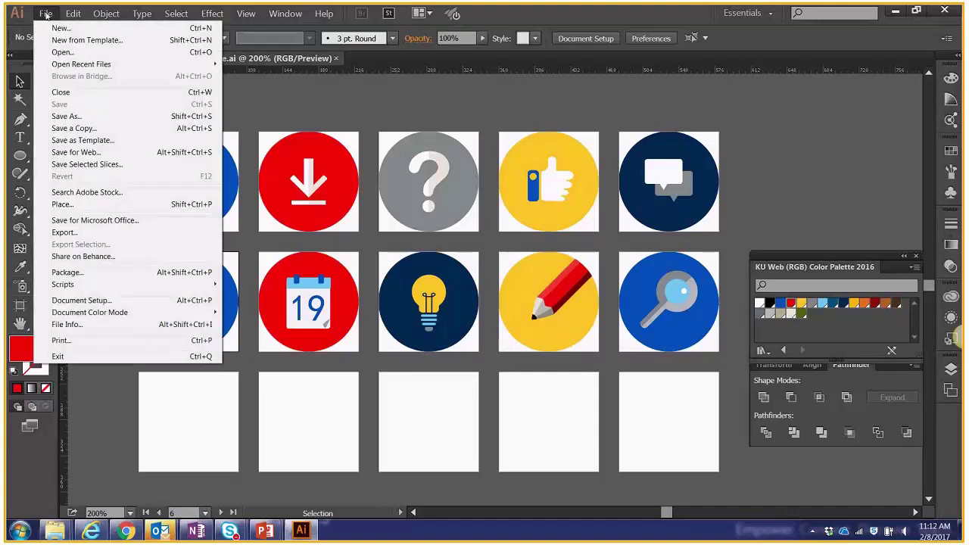
pyautogui.click(59, 29)
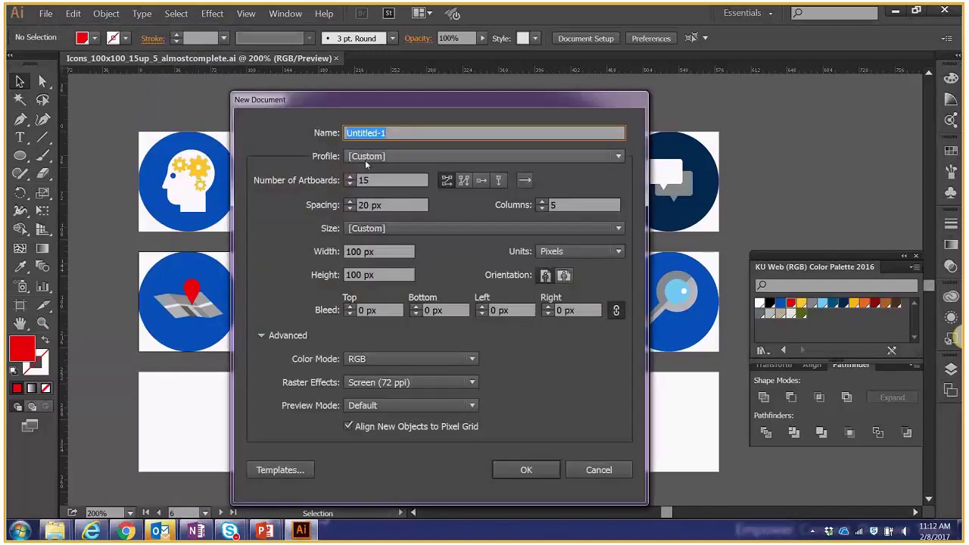
pyautogui.click(369, 159)
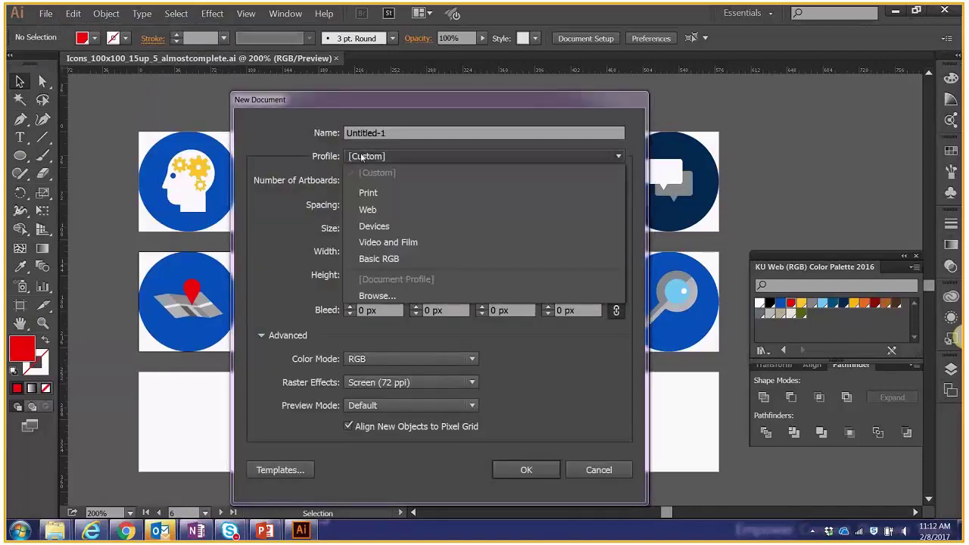
pyautogui.click(388, 215)
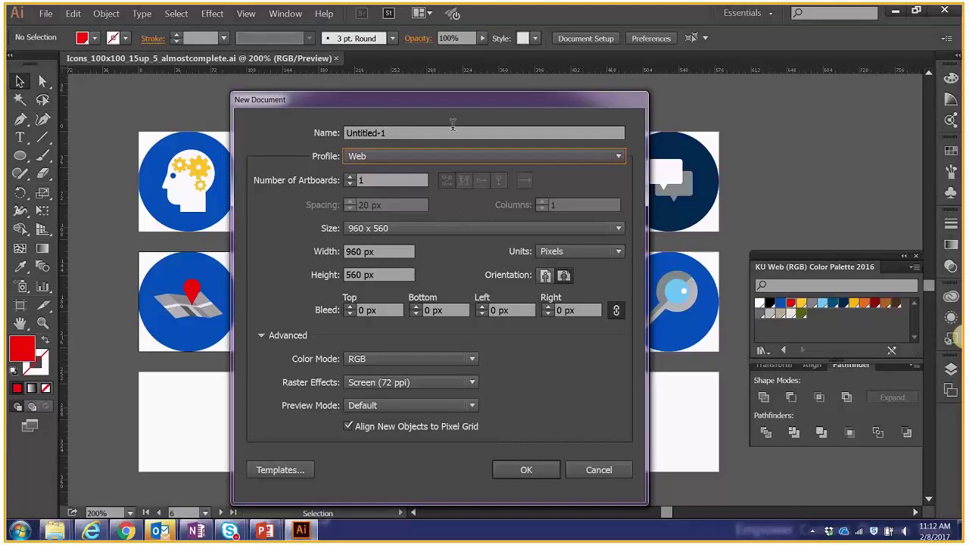
pyautogui.moveTo(451, 99); pyautogui.dragTo(445, 89)
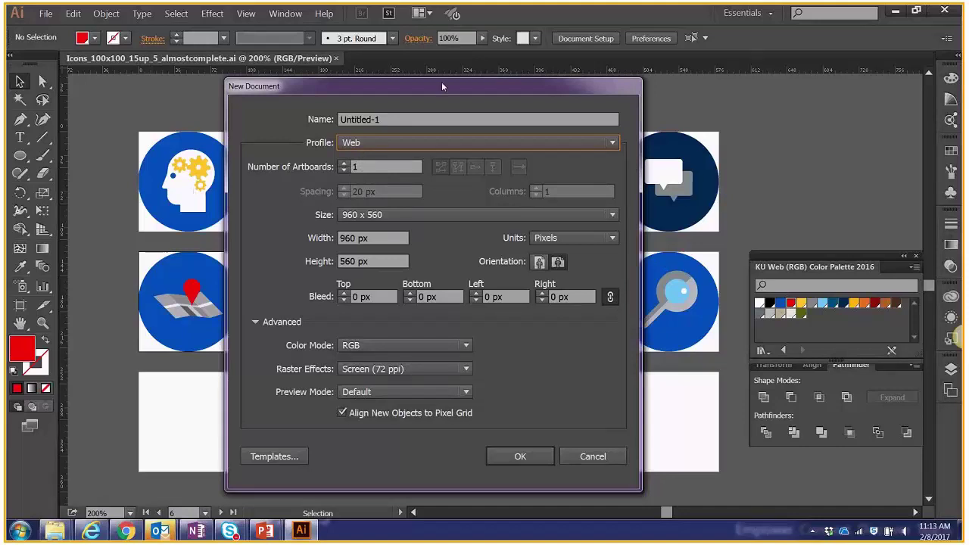
# Set 15 artboards in 5 columns, each 100 × 100 px.
pyautogui.click(360, 167)
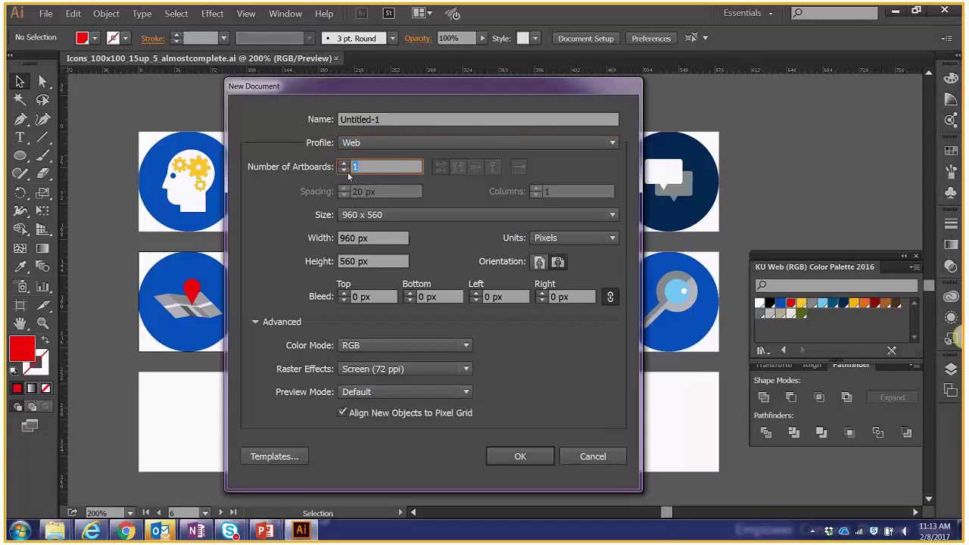
pyautogui.write('15')
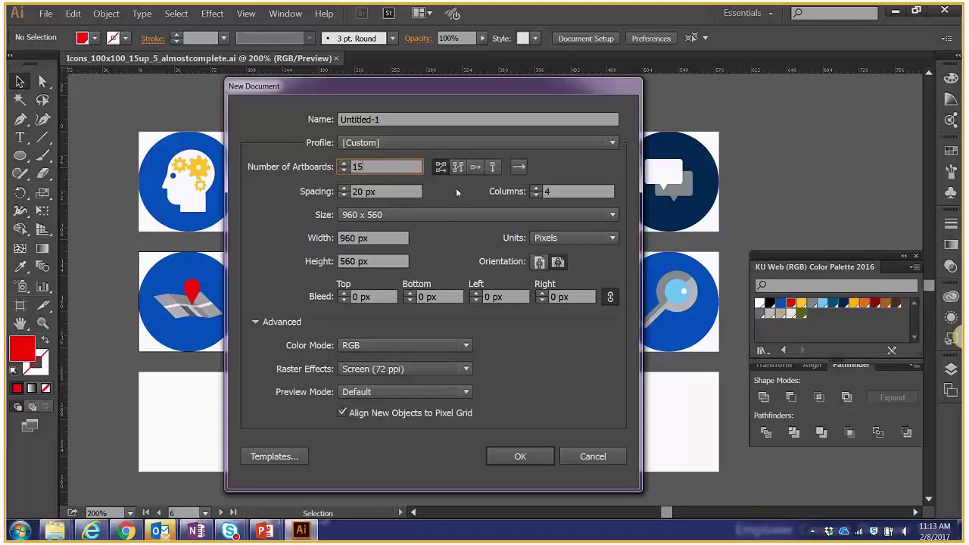
pyautogui.moveTo(284, 88)
pyautogui.mouseDown()
pyautogui.moveTo(300, 164)
pyautogui.moveTo(266, 194)
pyautogui.moveTo(460, 209)
pyautogui.moveTo(273, 102)
pyautogui.mouseUp()
pyautogui.click(532, 203)
pyautogui.click(532, 203)
pyautogui.click(532, 209)
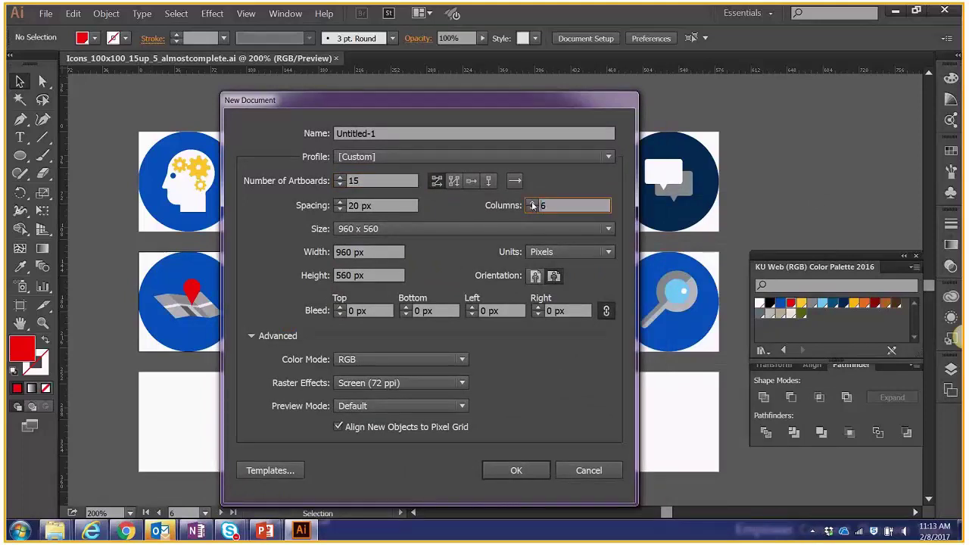
pyautogui.doubleClick(351, 251)
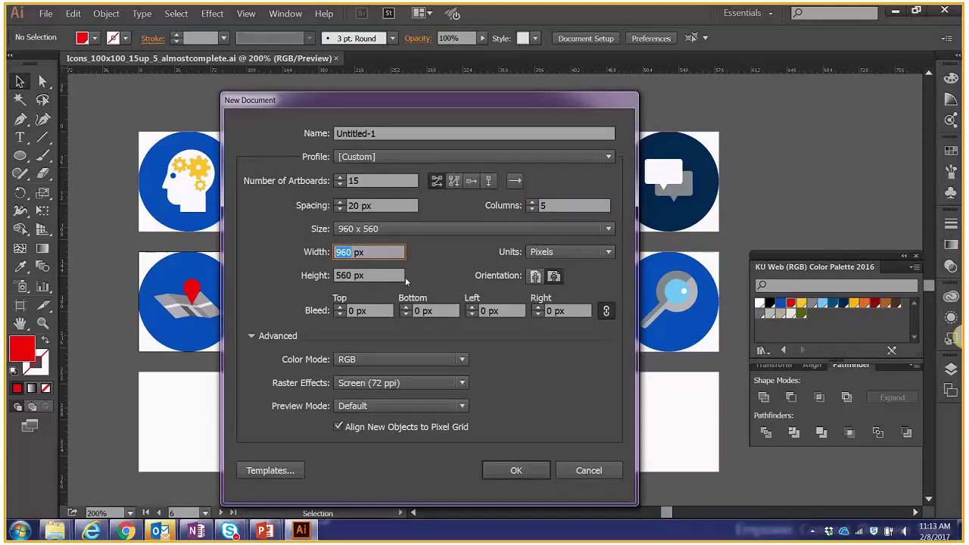
pyautogui.write('100')
pyautogui.press('Tab')
pyautogui.write('100 px')
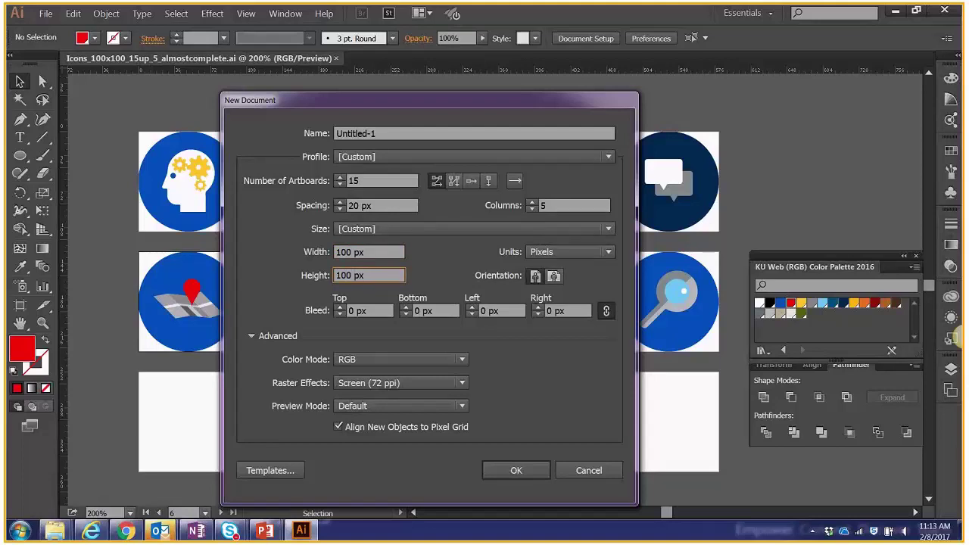
# Create the document and select the magnifier through Pencil_ballonicon2.svg plus both light-bulb files to place.
pyautogui.click(516, 473)
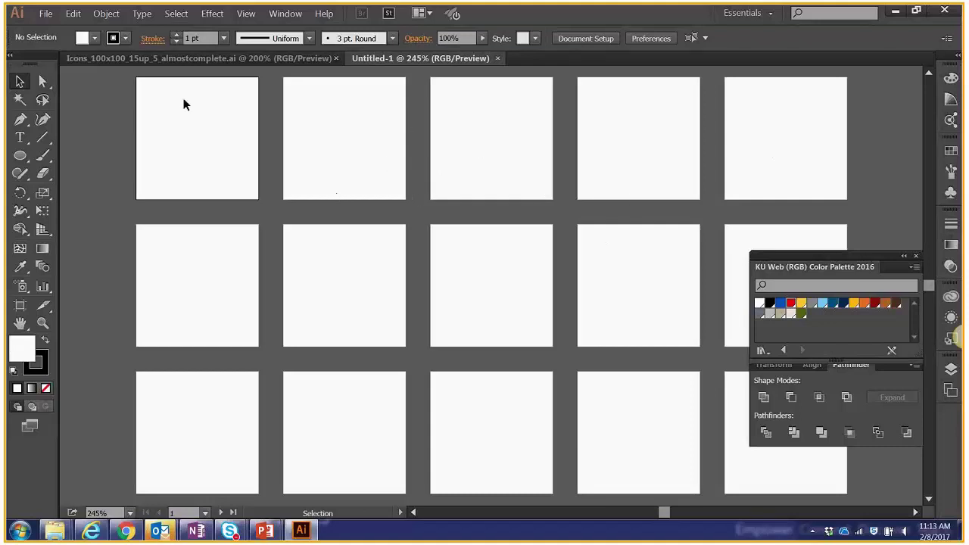
pyautogui.click(46, 15)
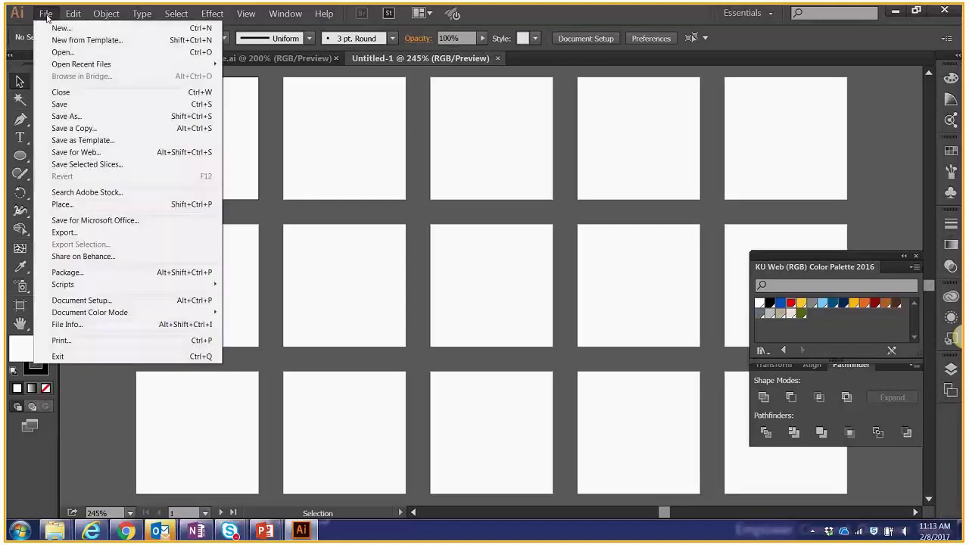
pyautogui.click(81, 205)
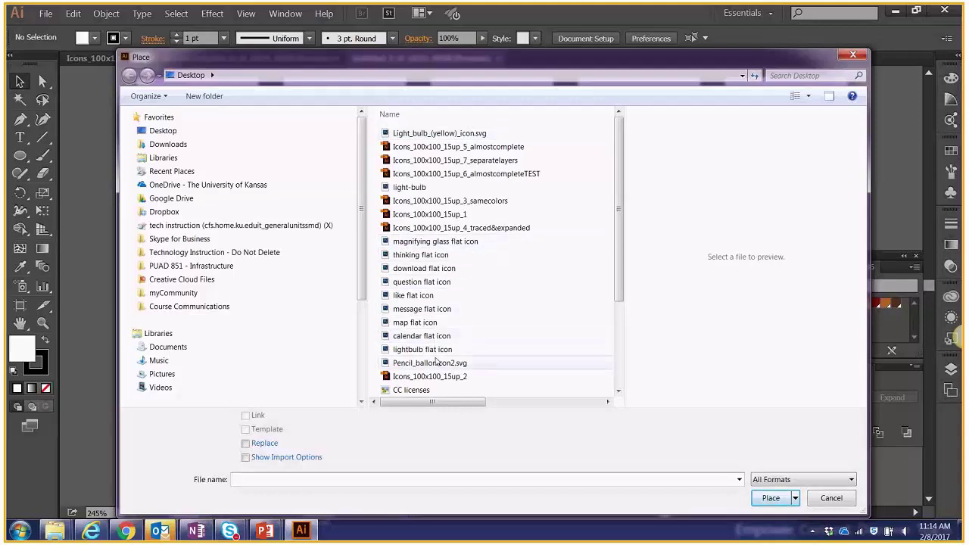
pyautogui.click(435, 246)
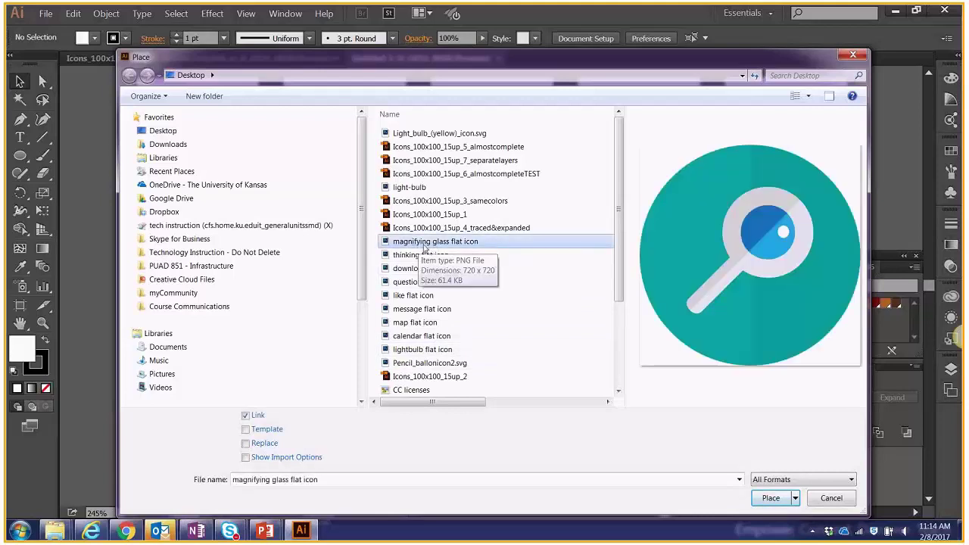
pyautogui.keyDown('shift'); pyautogui.click(445, 364); pyautogui.keyUp('shift')
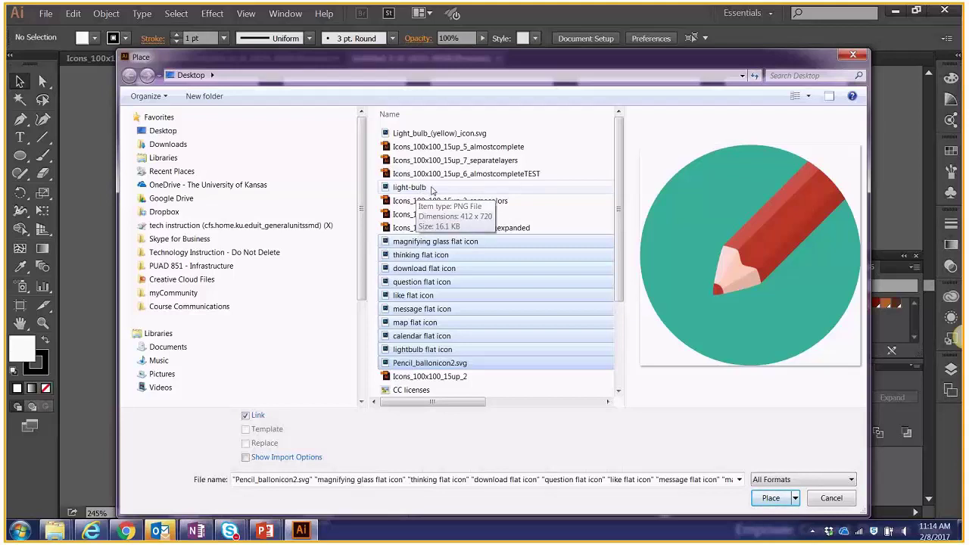
pyautogui.keyDown('ctrl'); pyautogui.click(431, 189); pyautogui.keyUp('ctrl')
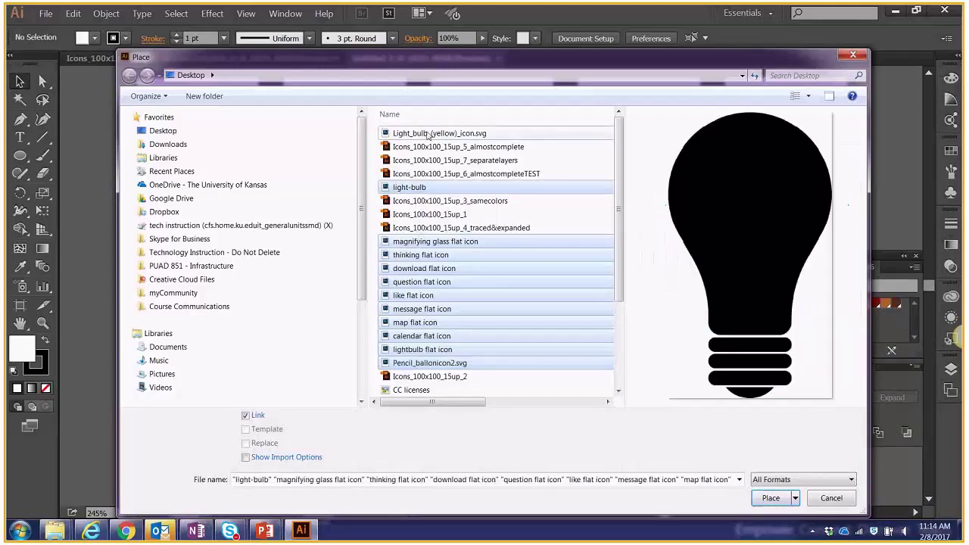
pyautogui.keyDown('ctrl'); pyautogui.click(436, 135); pyautogui.keyUp('ctrl')
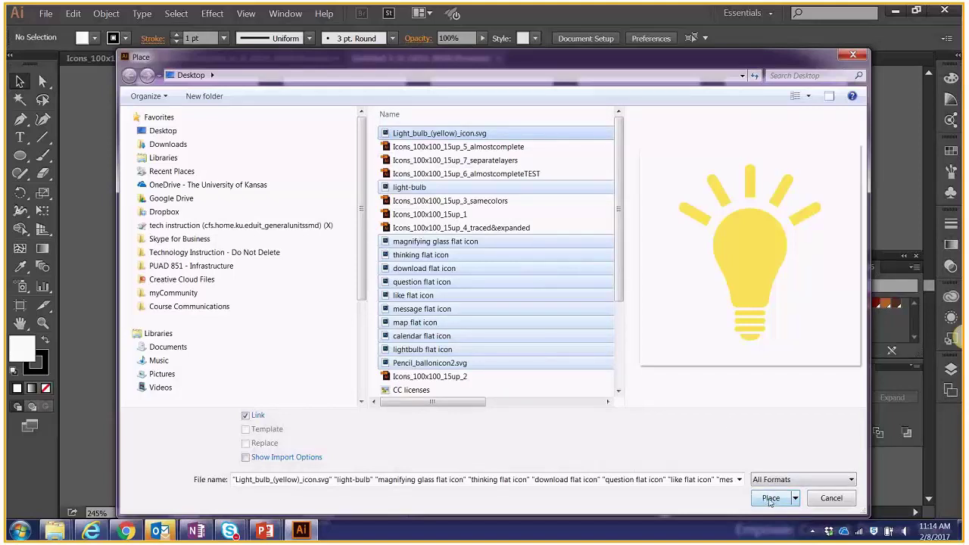
# Place the icons, undoing an oversized drop and fitting the yellow bulb into artboard 1.
pyautogui.click(770, 499)
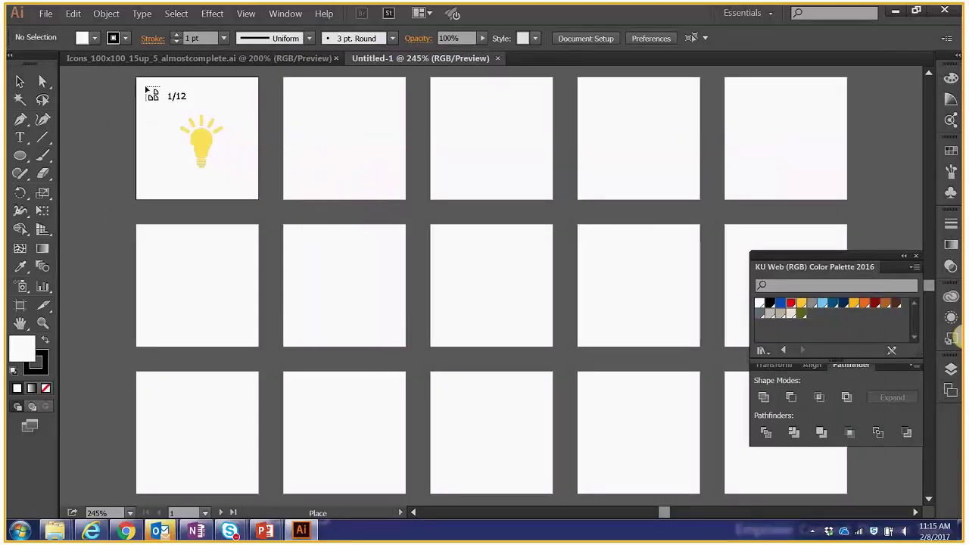
pyautogui.click(146, 89)
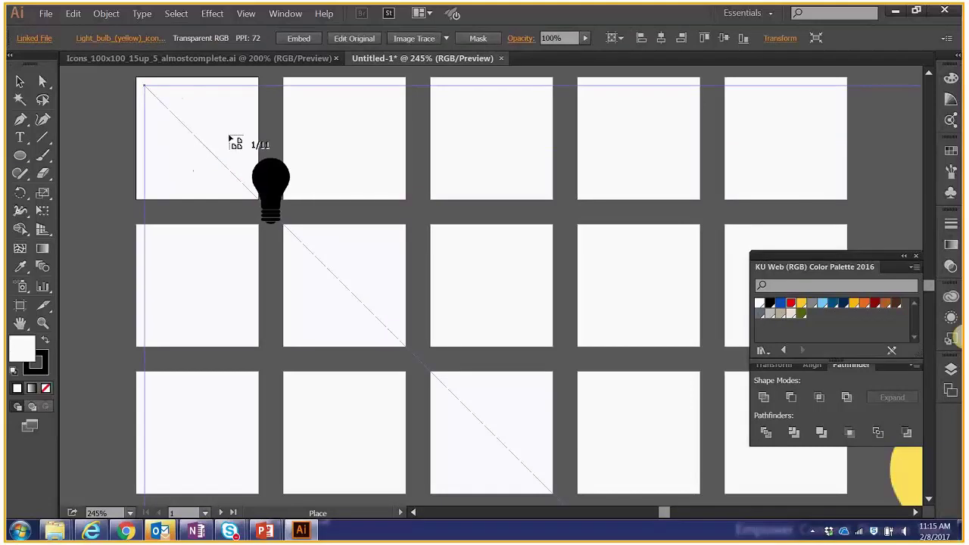
pyautogui.press('Escape')
pyautogui.hotkey('ctrl', '-')
pyautogui.hotkey('ctrl', '-')
pyautogui.hotkey('ctrl', '-')
pyautogui.hotkey('ctrl', '-')
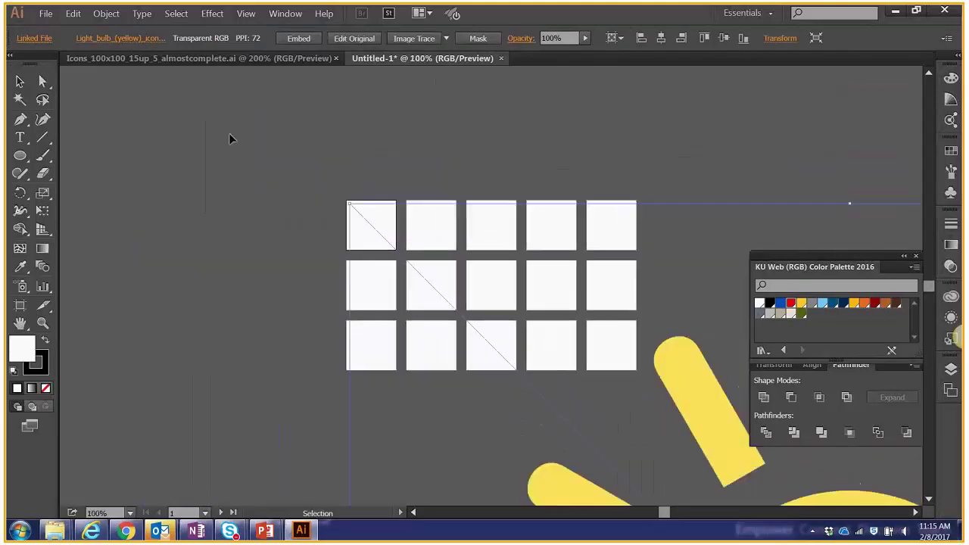
pyautogui.hotkey('ctrl', '-')
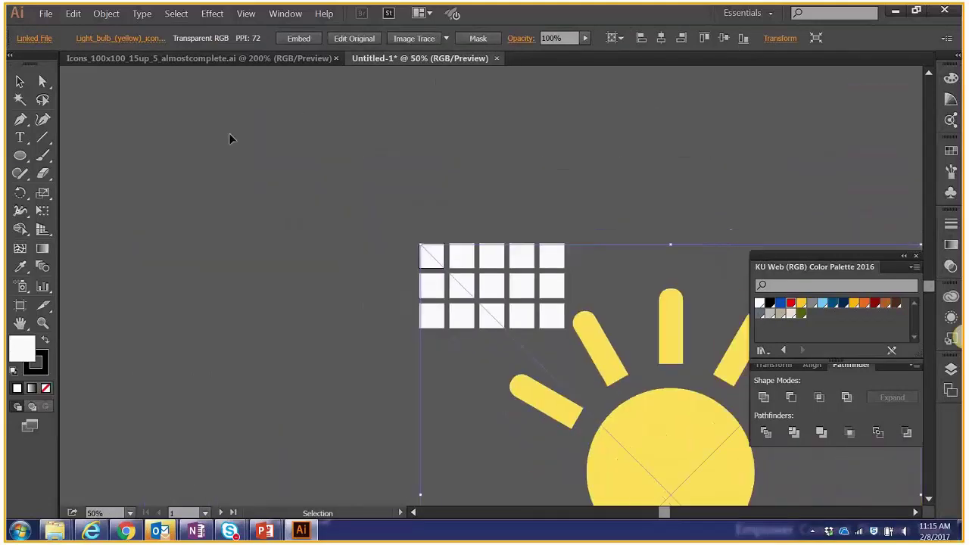
pyautogui.hotkey('ctrl', '+')
pyautogui.hotkey('ctrl', '+')
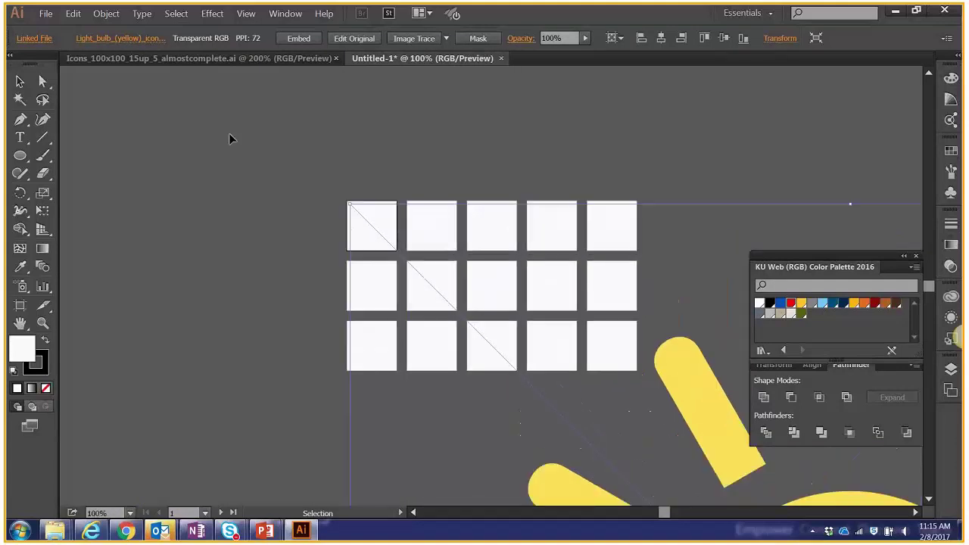
pyautogui.hotkey('ctrl', '+')
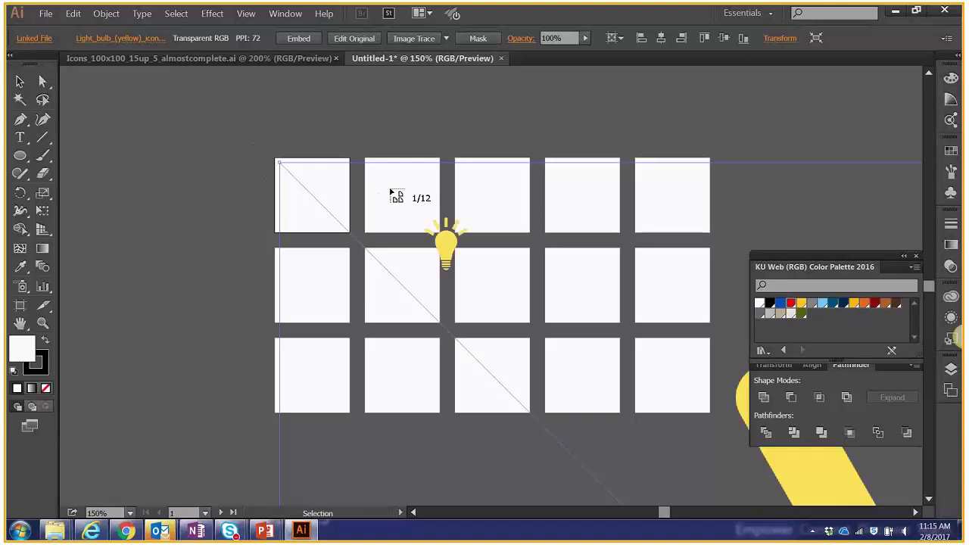
pyautogui.hotkey('ctrl', 'z')
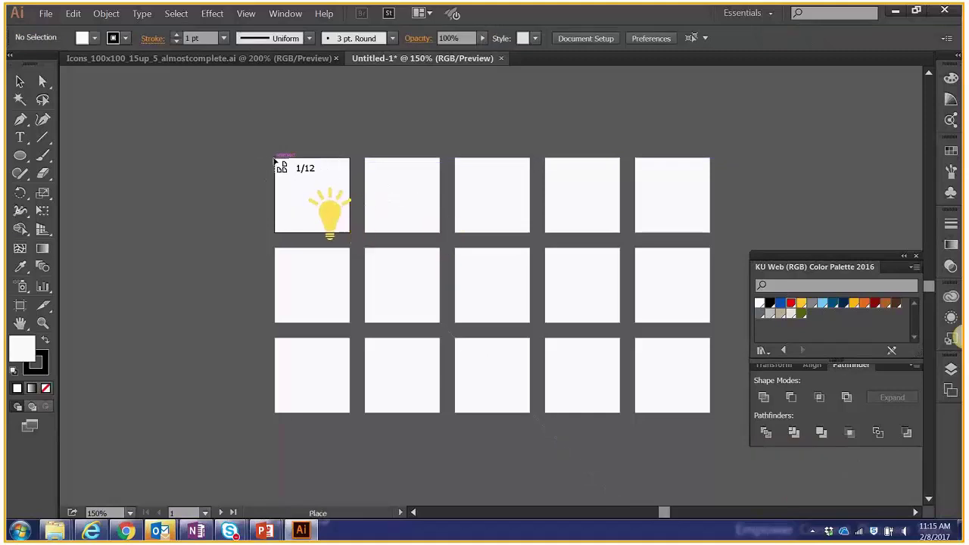
pyautogui.moveTo(274, 159); pyautogui.dragTo(350, 231)
# Place the black bulb, magnifier, thinking-head and download icons into artboards 2–5.
pyautogui.moveTo(367, 162); pyautogui.dragTo(422, 232)
pyautogui.moveTo(455, 158); pyautogui.dragTo(535, 280)
pyautogui.moveTo(546, 159); pyautogui.dragTo(610, 259)
pyautogui.moveTo(636, 160); pyautogui.dragTo(718, 278)
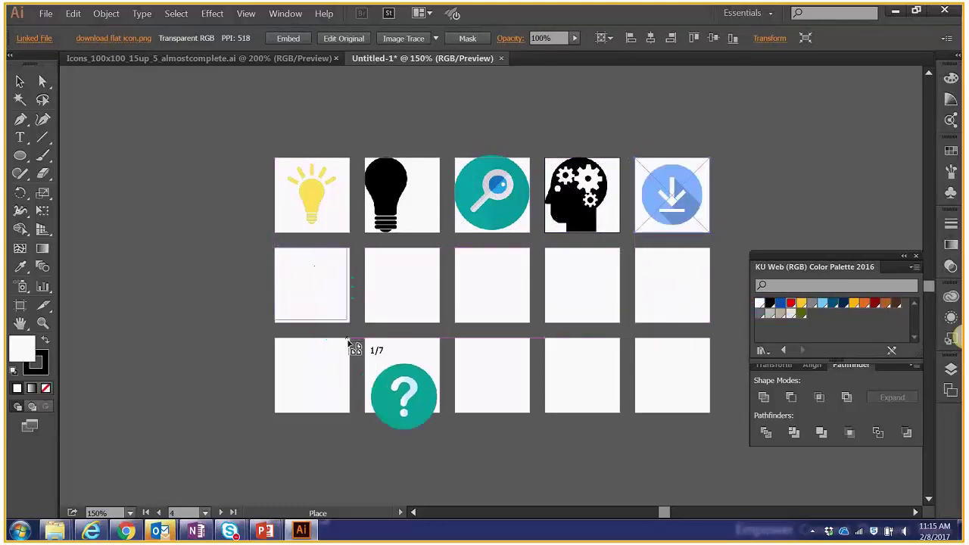
# Place the question-mark, thumbs-up, chat, map-pin, calendar and outline bulb images in squares 6–11.
pyautogui.moveTo(349, 323); pyautogui.dragTo(276, 248)
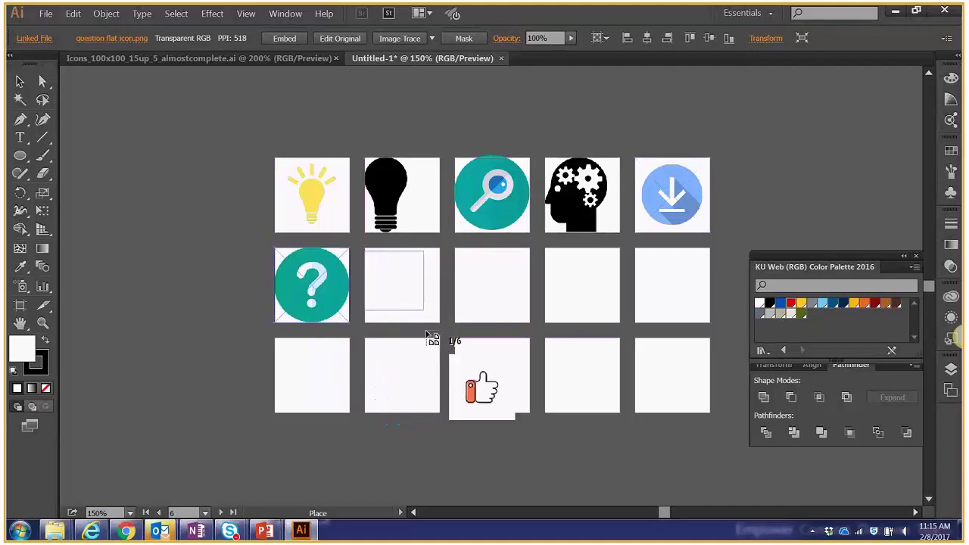
pyautogui.moveTo(439, 323); pyautogui.dragTo(365, 250)
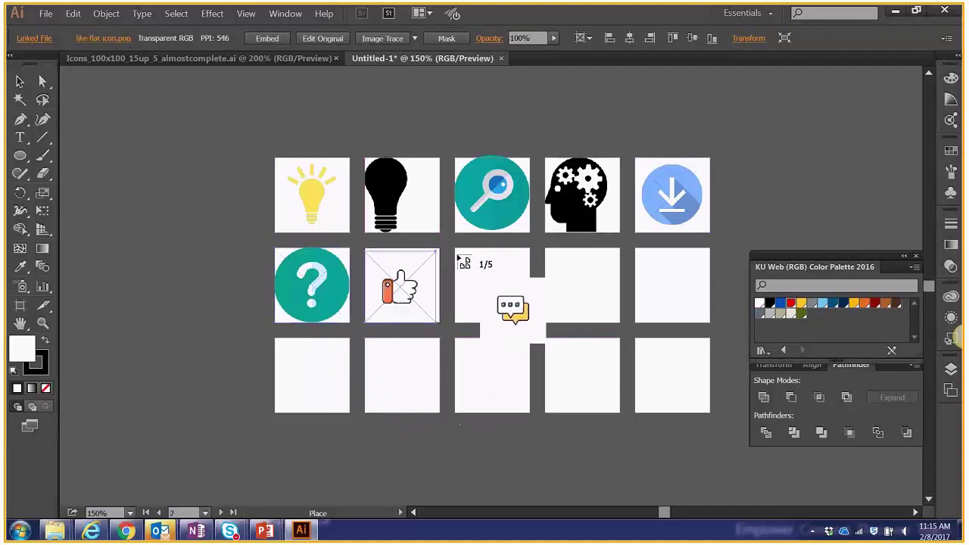
pyautogui.moveTo(482, 295); pyautogui.dragTo(530, 322)
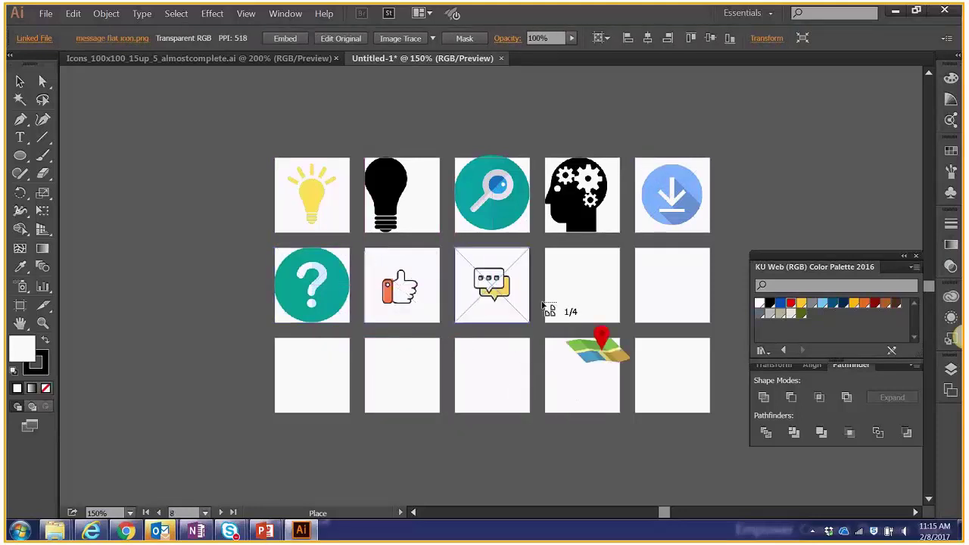
pyautogui.moveTo(549, 254); pyautogui.dragTo(619, 322)
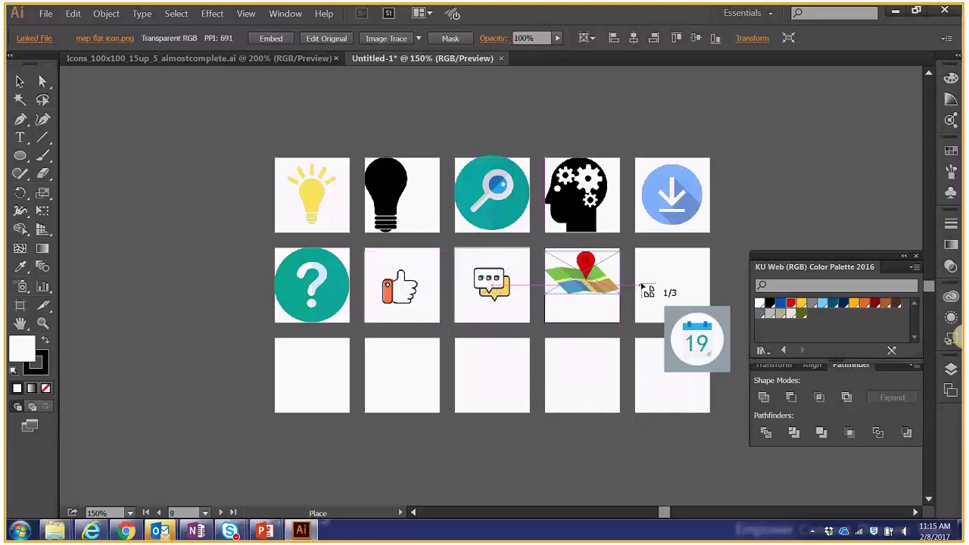
pyautogui.moveTo(647, 272); pyautogui.dragTo(711, 351)
pyautogui.moveTo(275, 339); pyautogui.dragTo(359, 438)
pyautogui.moveTo(366, 339)
pyautogui.mouseDown()
pyautogui.moveTo(421, 413)
pyautogui.moveTo(437, 412)
pyautogui.mouseUp()
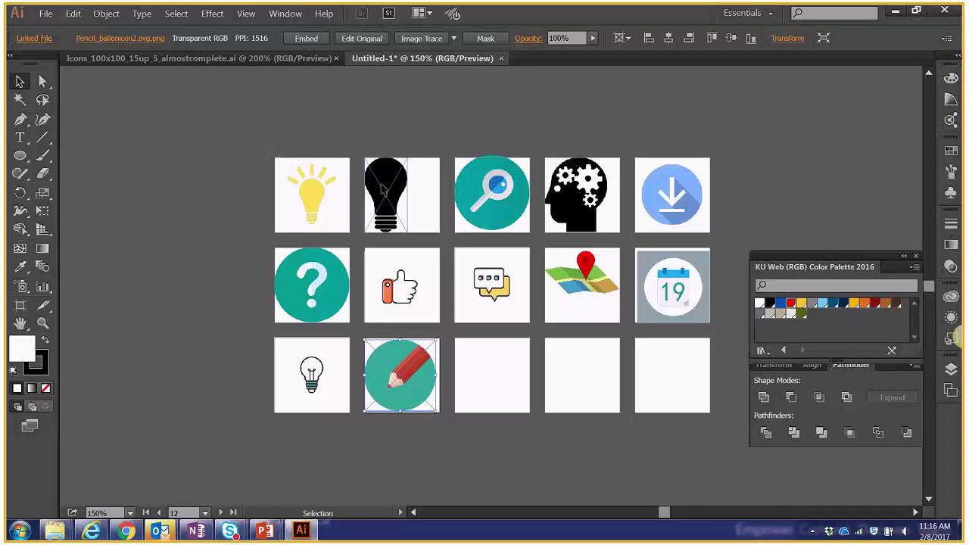
pyautogui.click(507, 189)
pyautogui.moveTo(507, 190); pyautogui.dragTo(507, 192)
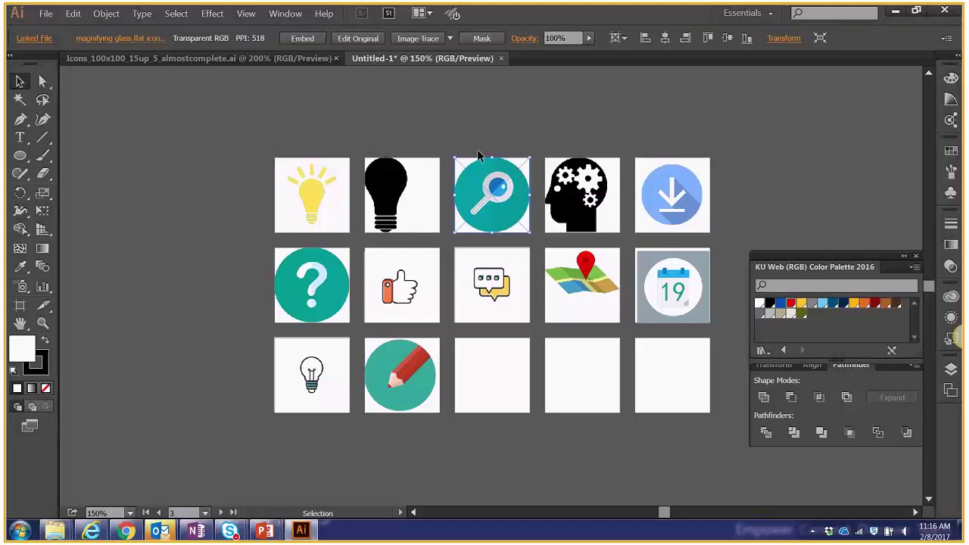
pyautogui.click(672, 285)
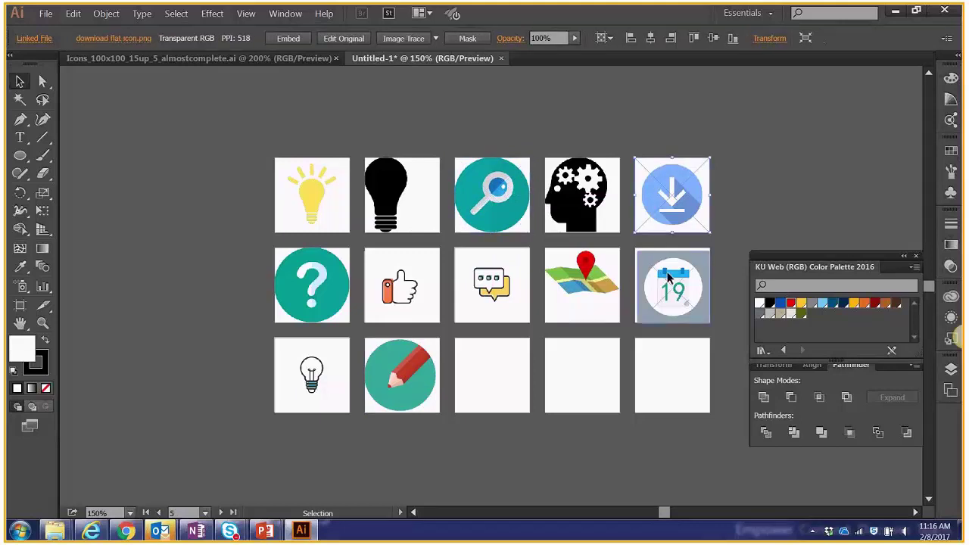
pyautogui.click(201, 58)
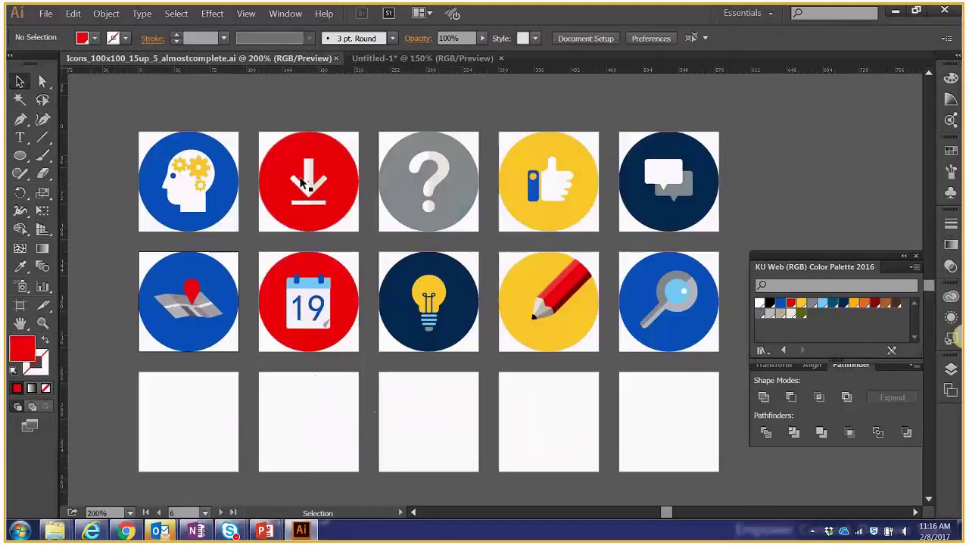
pyautogui.click(301, 182)
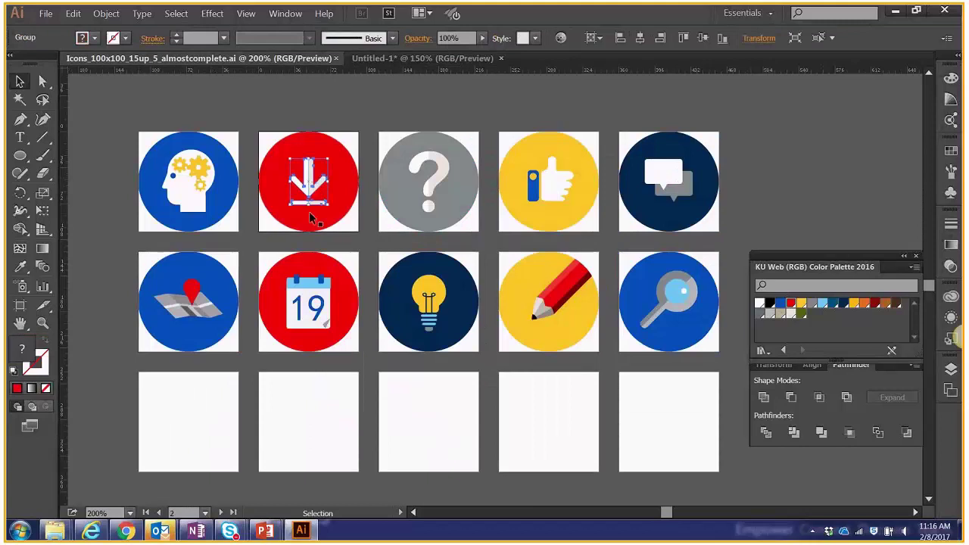
pyautogui.click(310, 216)
pyautogui.click(432, 184)
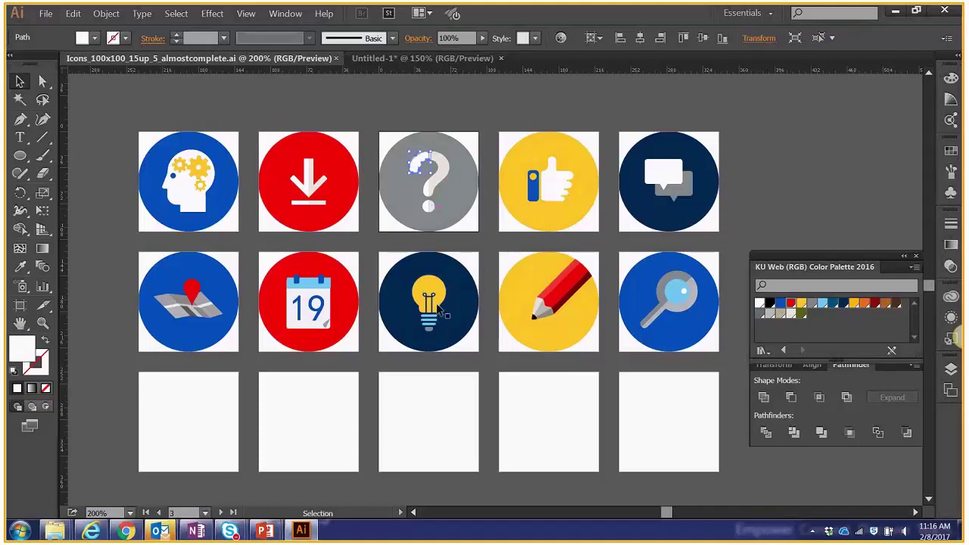
pyautogui.click(392, 60)
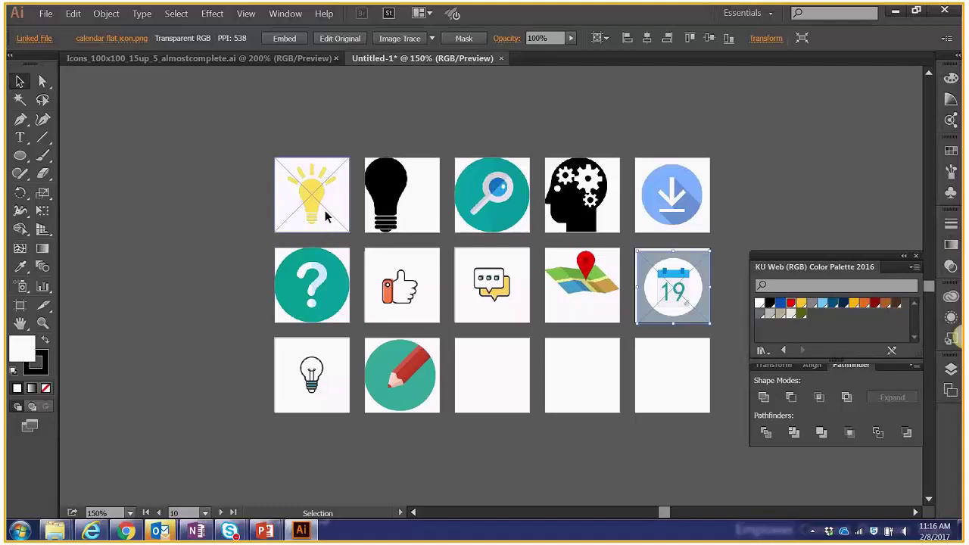
# Image Trace the yellow lightbulb in the first artboard and switch its preset to 3 Colors.
pyautogui.click(326, 215)
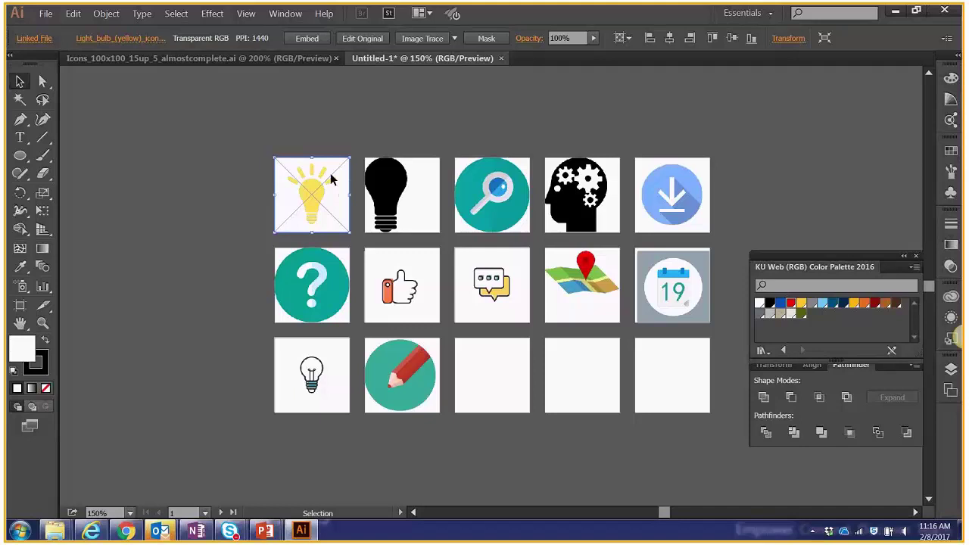
pyautogui.click(420, 39)
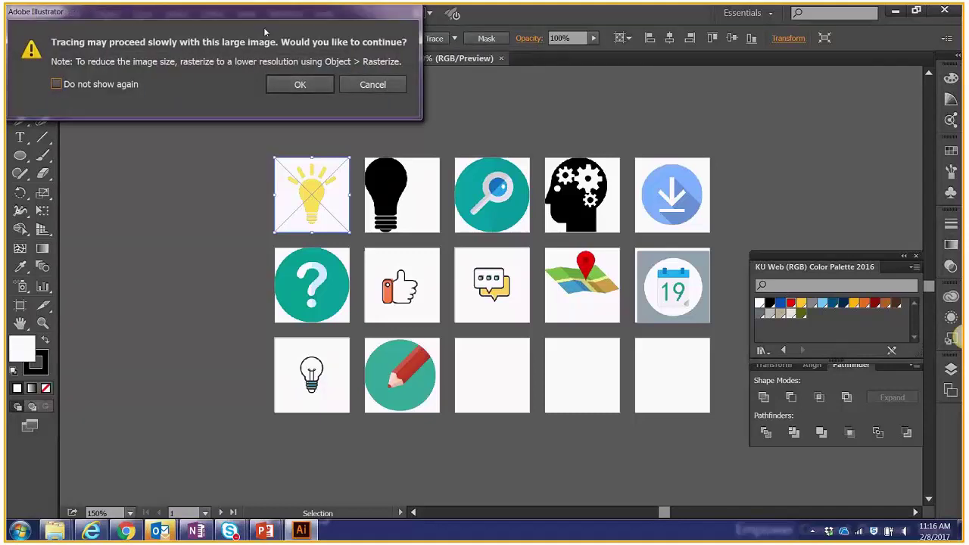
pyautogui.click(279, 85)
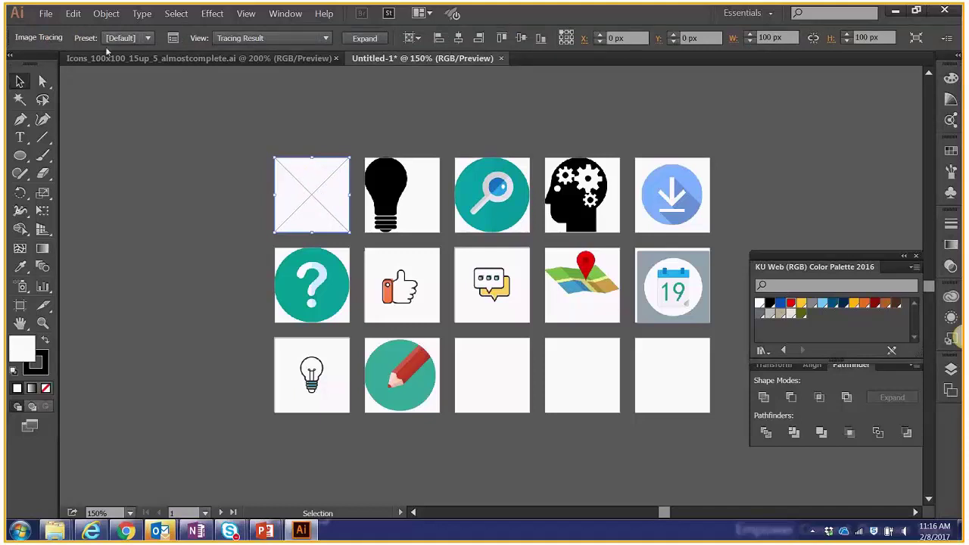
pyautogui.click(149, 41)
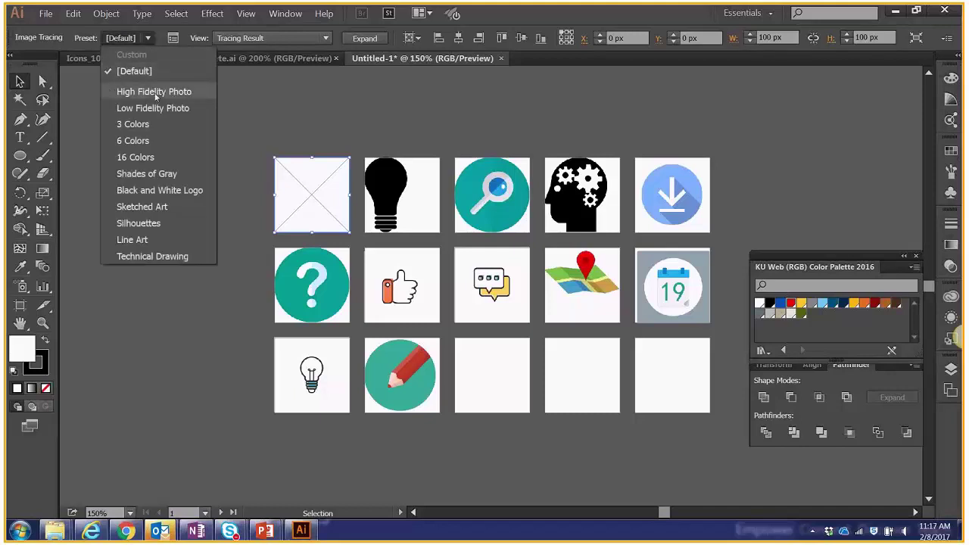
pyautogui.click(150, 124)
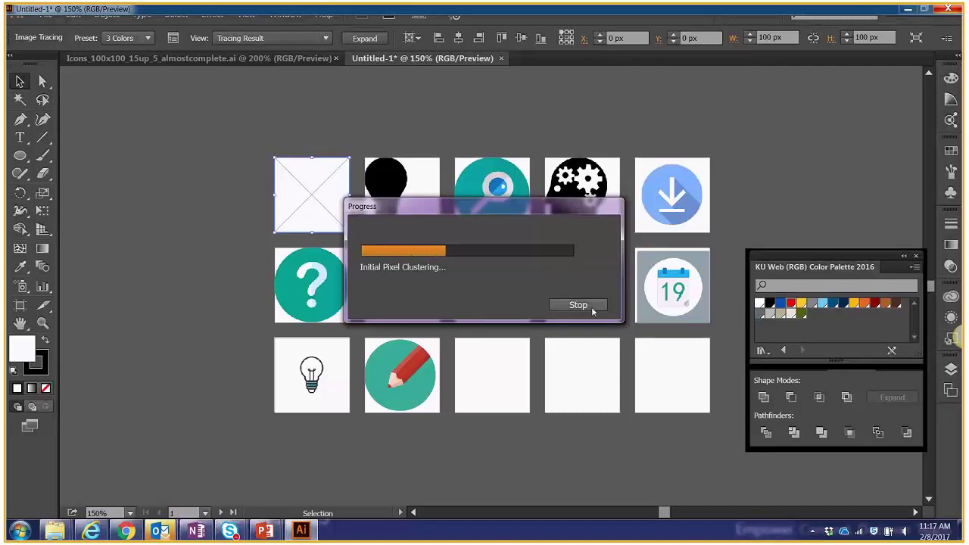
pyautogui.click(397, 212)
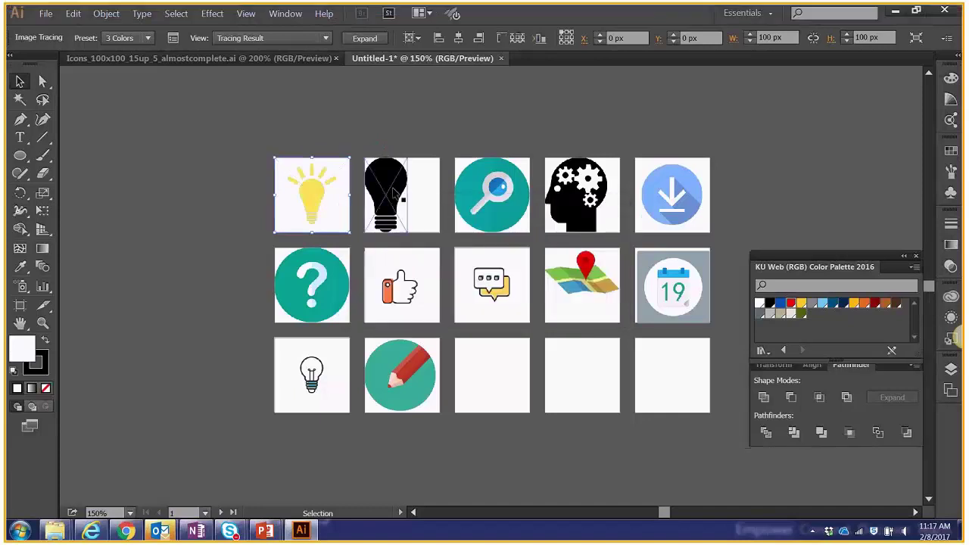
# Image Trace the black lightbulb and zoom in, keeping the default preset.
pyautogui.click(390, 41)
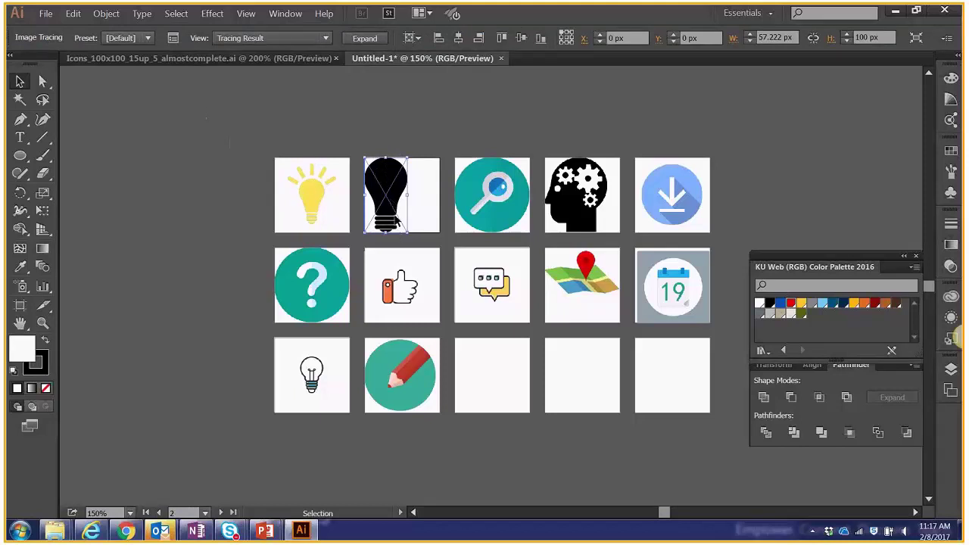
pyautogui.press('a')
pyautogui.hotkey('ctrl', '=')
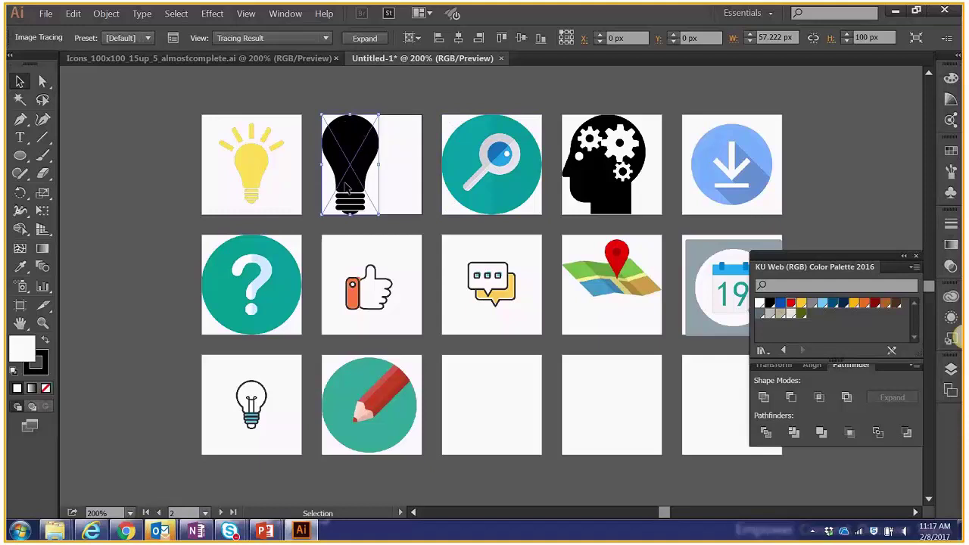
pyautogui.click(121, 37)
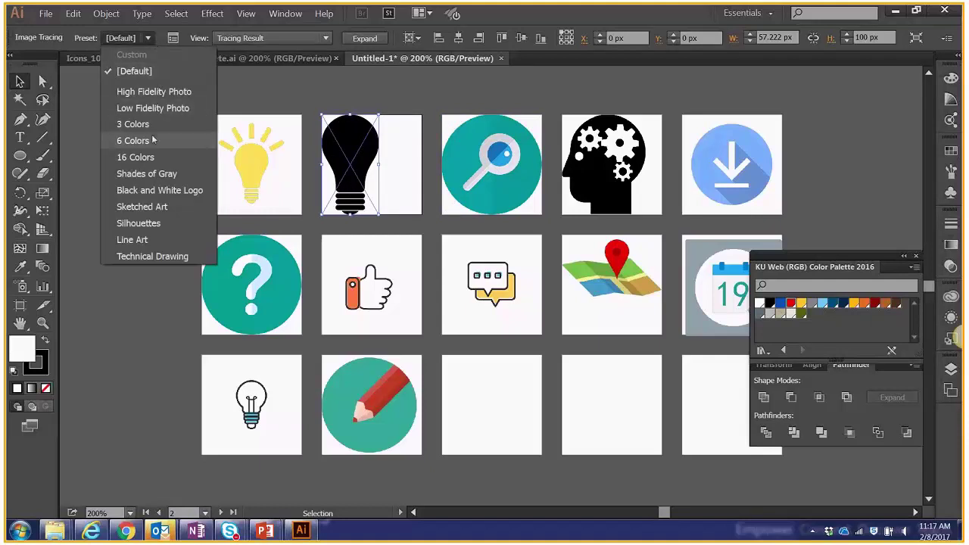
pyautogui.click(329, 98)
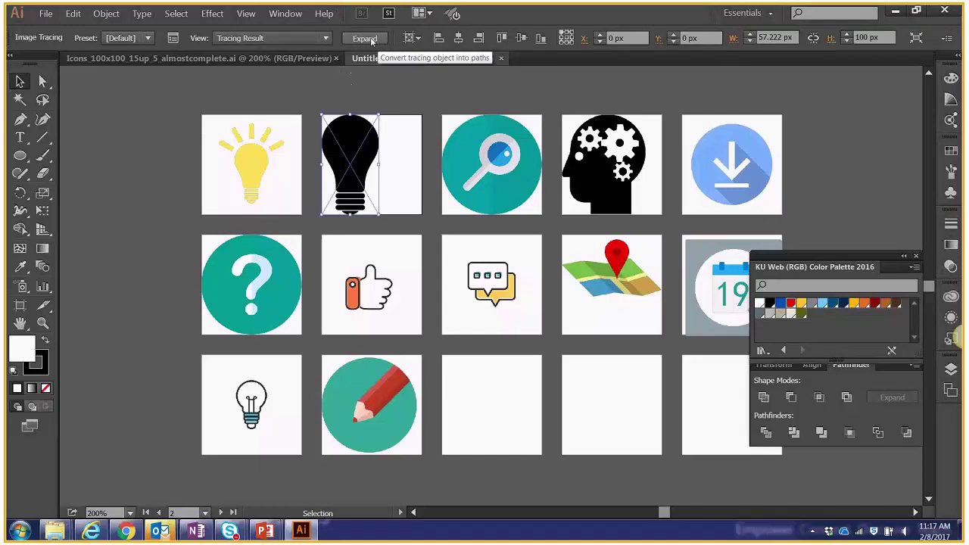
# Expand and ungroup the traced black bulb, then check its bulb, neck and base pieces.
pyautogui.click(366, 39)
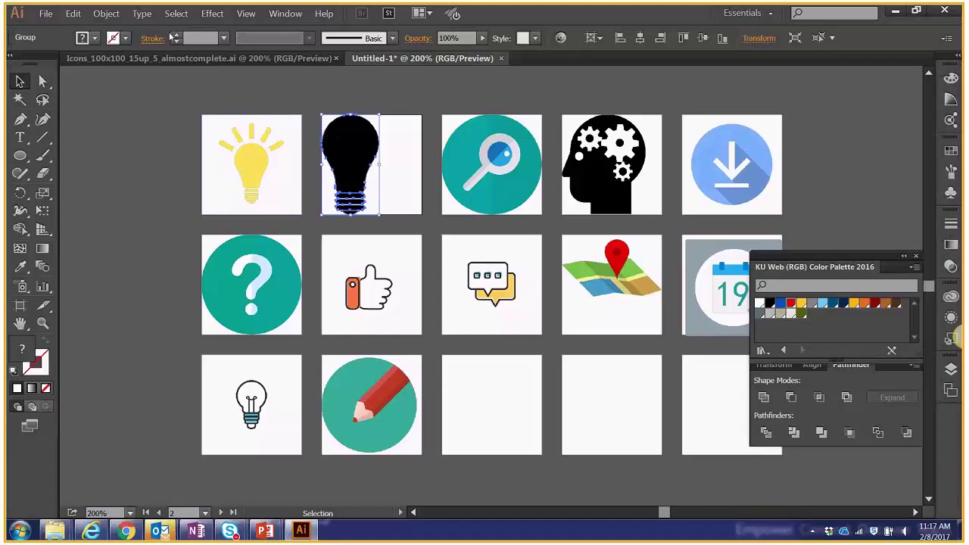
pyautogui.click(107, 14)
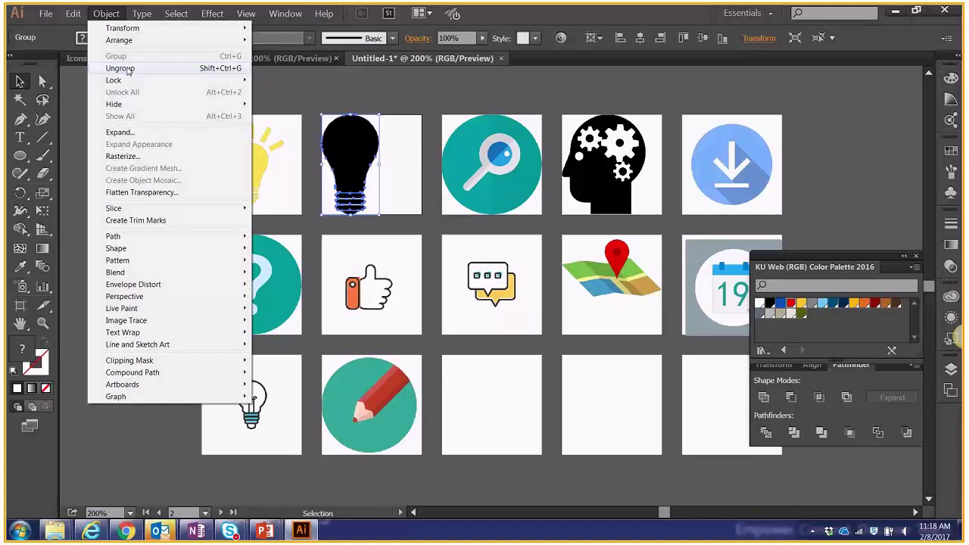
pyautogui.click(122, 68)
pyautogui.click(316, 94)
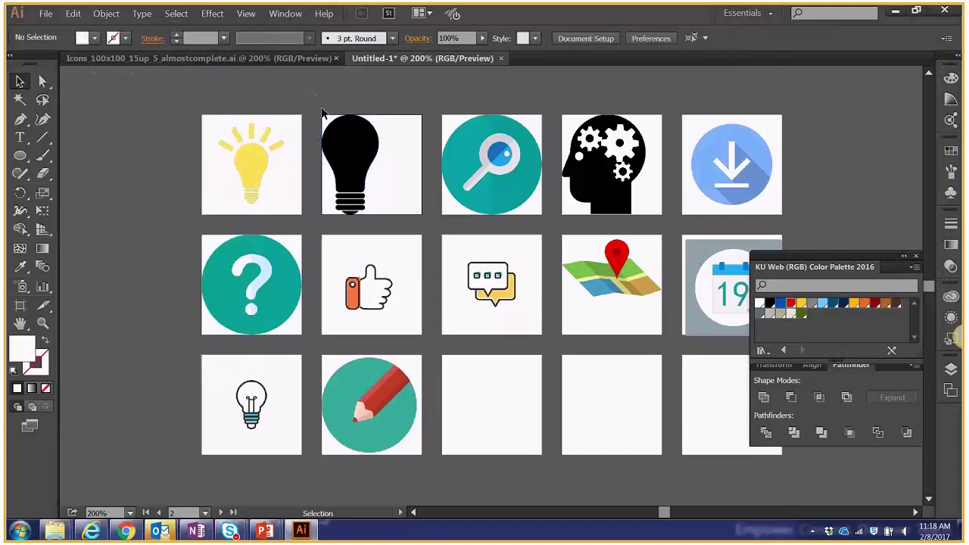
pyautogui.click(333, 134)
pyautogui.click(348, 212)
pyautogui.click(350, 215)
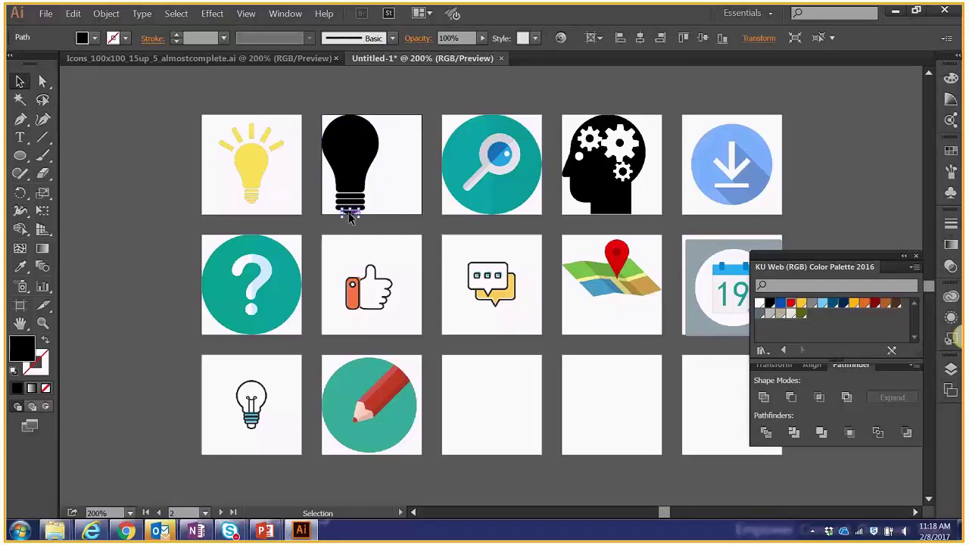
pyautogui.click(350, 197)
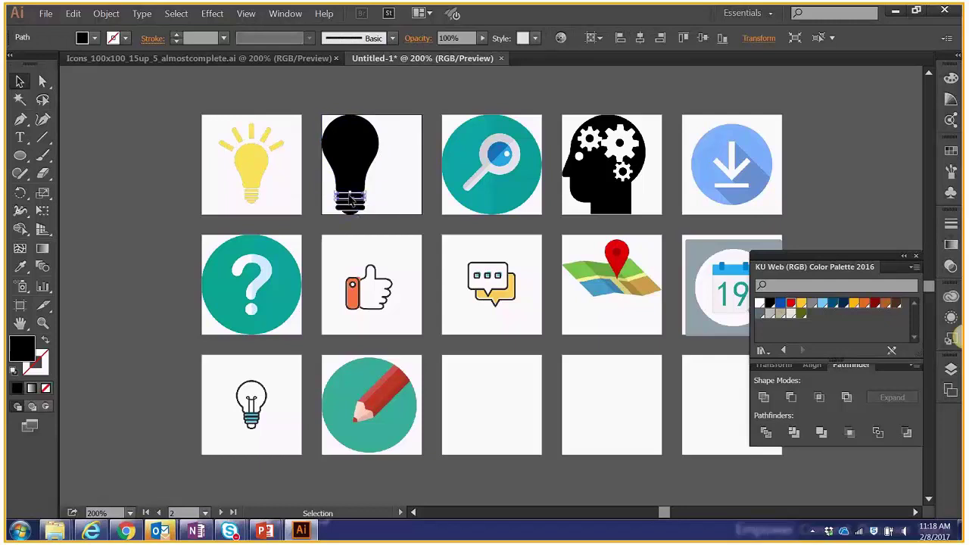
pyautogui.click(395, 180)
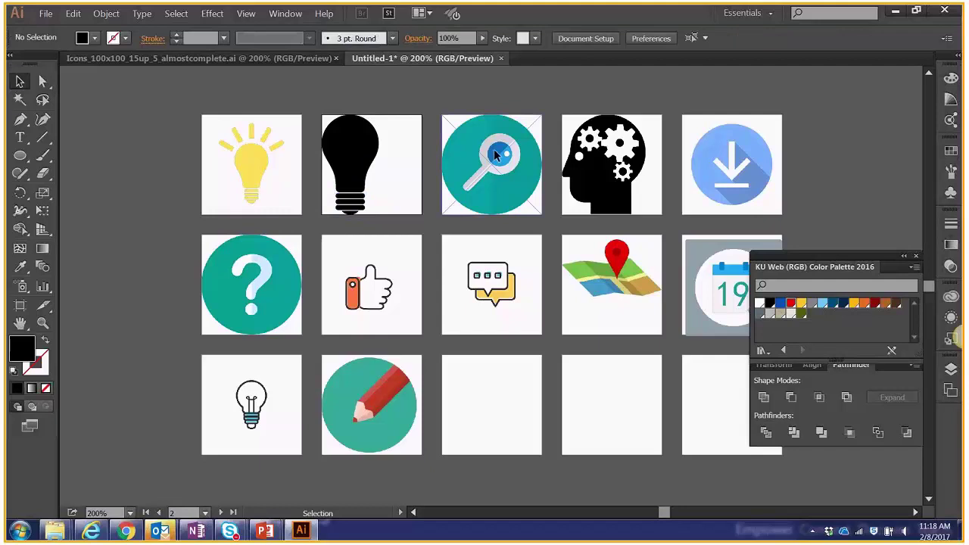
# Image Trace the magnifying-glass picture with the 16 Colors preset.
pyautogui.click(497, 156)
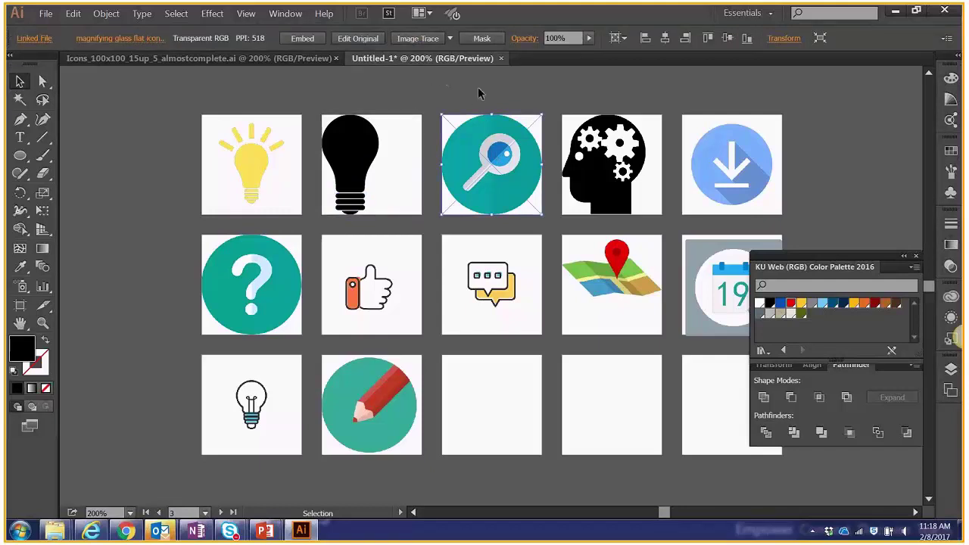
pyautogui.click(422, 40)
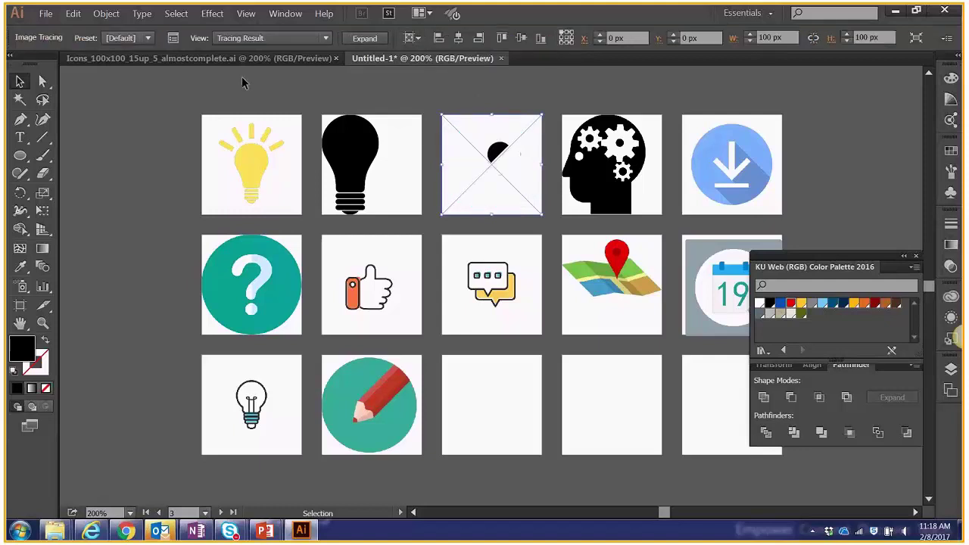
pyautogui.click(148, 38)
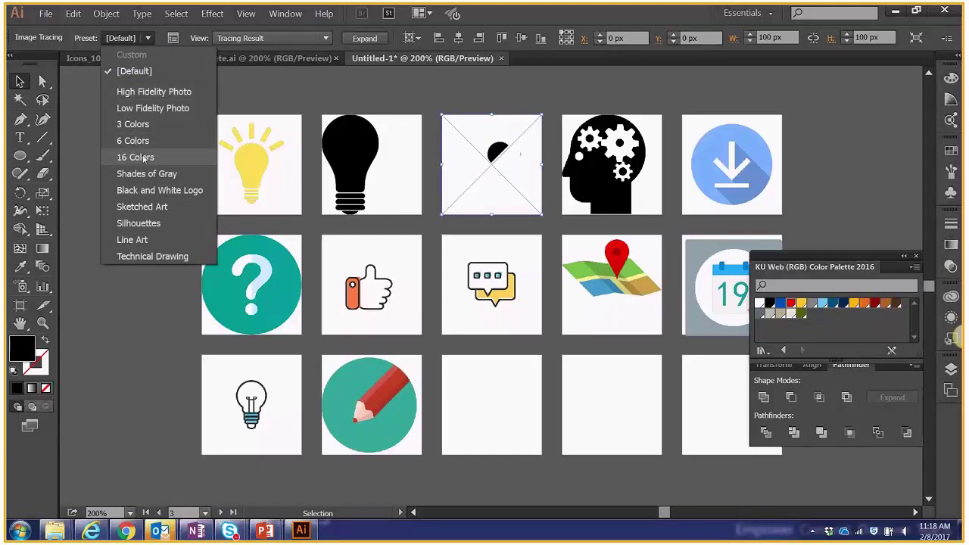
pyautogui.click(146, 156)
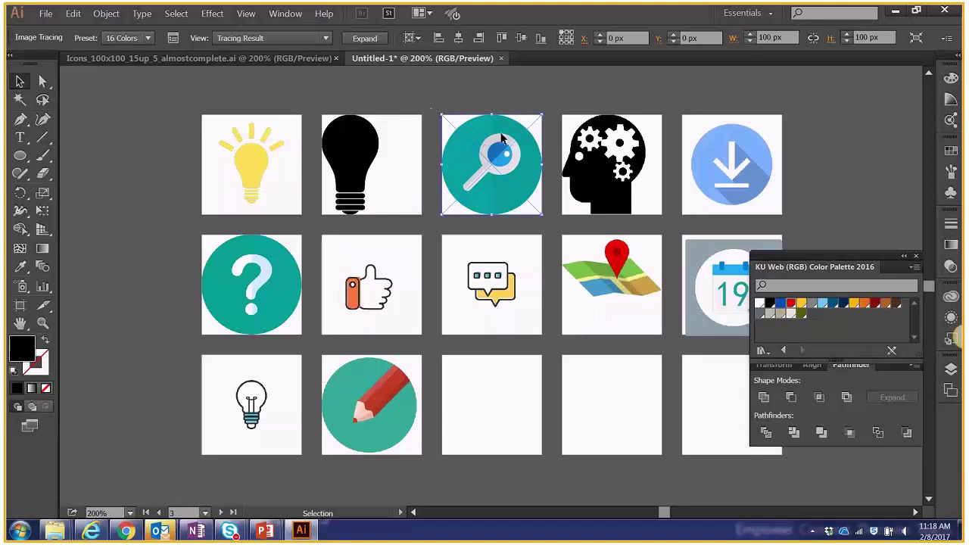
# Expand and ungroup the traced magnifier, then check its teal circle and white paths.
pyautogui.click(368, 40)
pyautogui.click(114, 14)
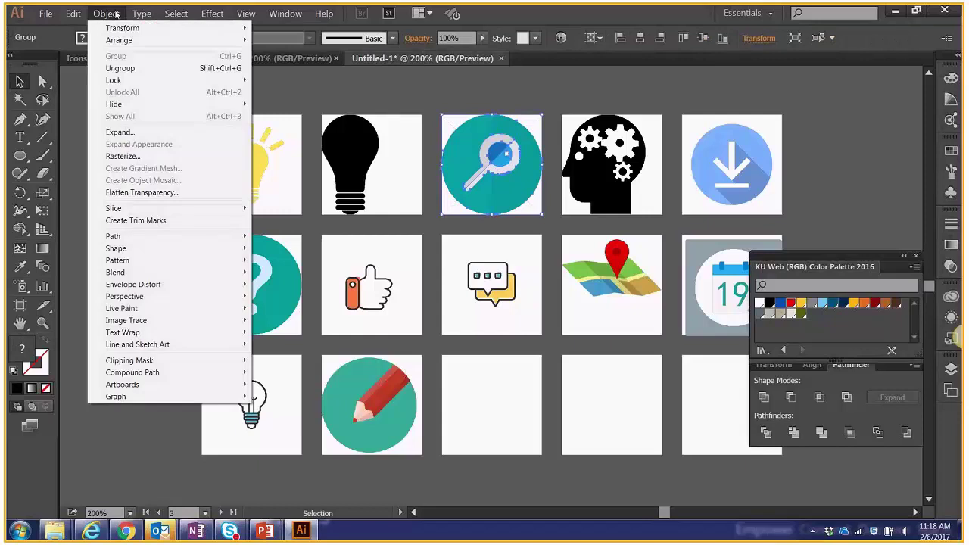
pyautogui.click(120, 67)
pyautogui.click(470, 92)
pyautogui.click(485, 136)
pyautogui.click(479, 180)
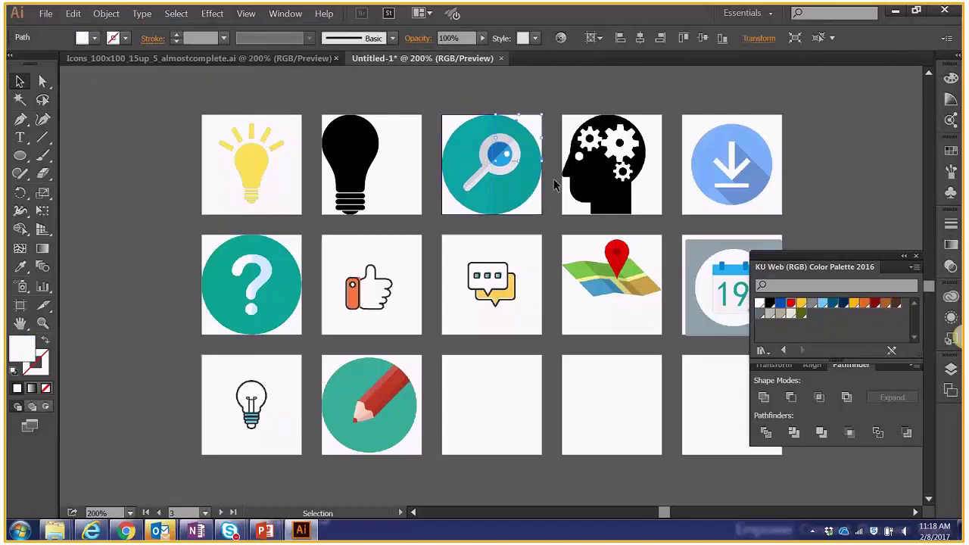
# Clear the selection and open Icons_100x100_15up_4_traced&expanded.ai from the Desktop.
pyautogui.click(452, 132)
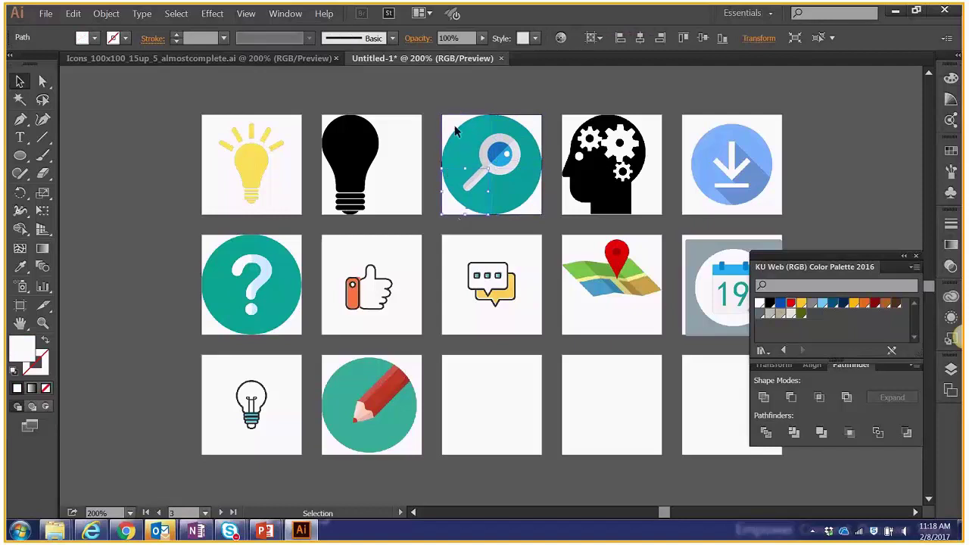
pyautogui.click(464, 91)
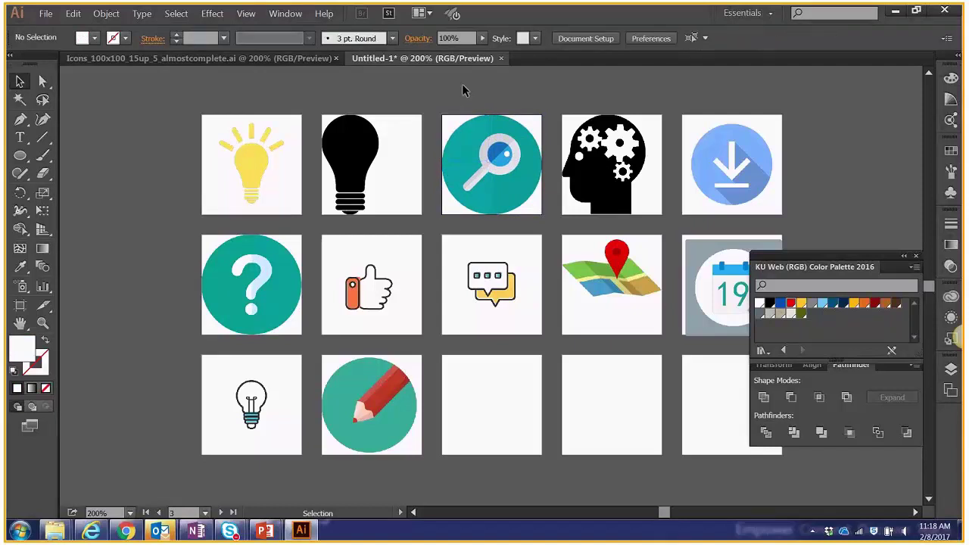
pyautogui.click(46, 13)
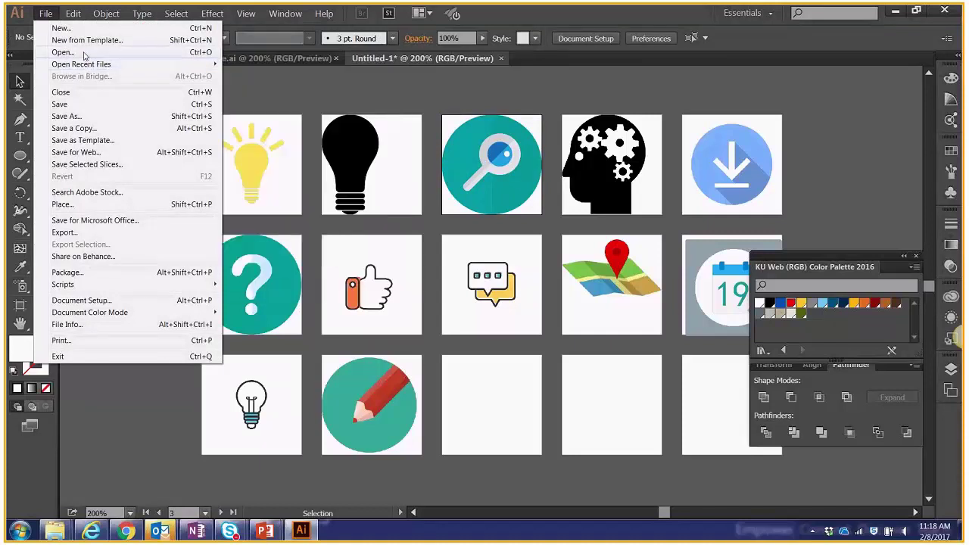
pyautogui.click(84, 53)
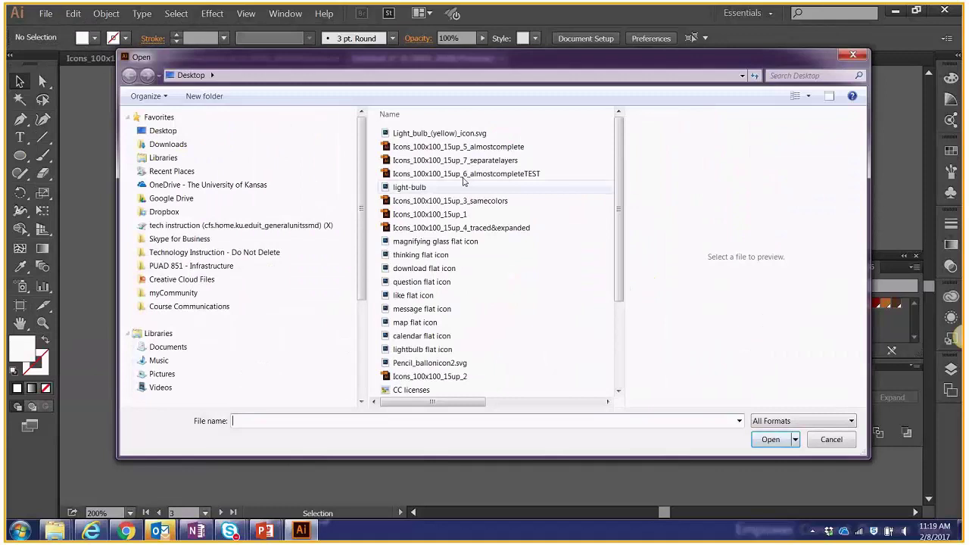
pyautogui.click(461, 227)
pyautogui.click(769, 439)
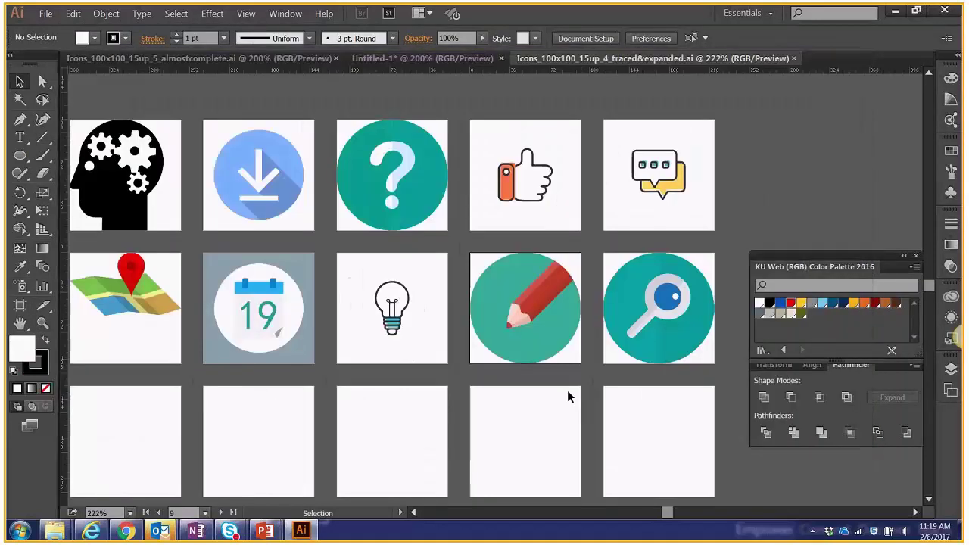
pyautogui.click(567, 390)
pyautogui.hscroll(-3, 481, 373)
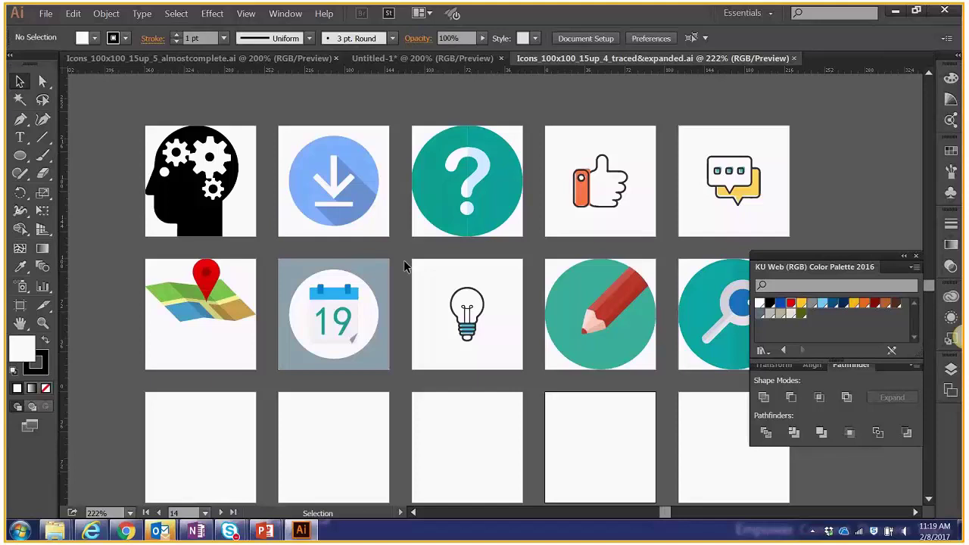
pyautogui.scroll(1, 403, 259)
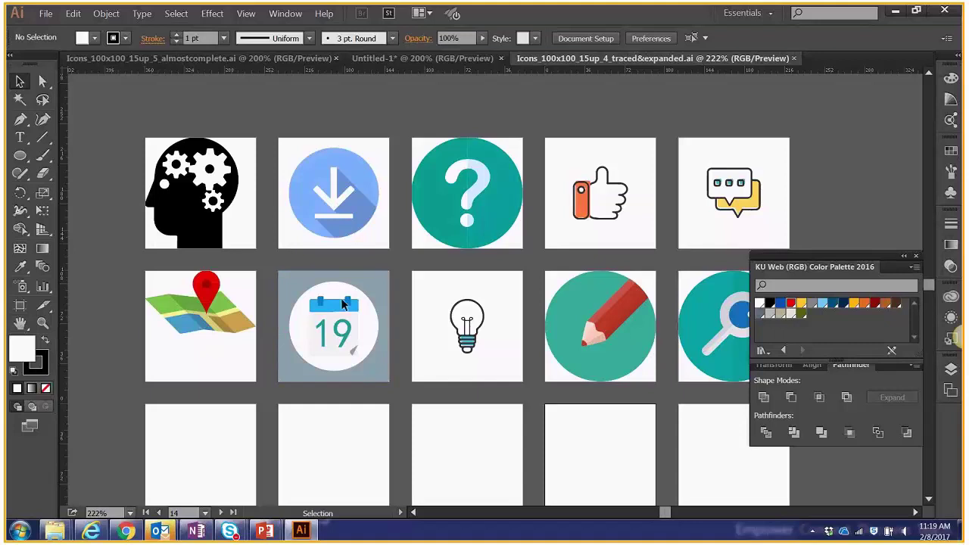
pyautogui.hotkey('ctrl', '=')
pyautogui.hotkey('ctrl', '=')
pyautogui.hotkey('ctrl', '=')
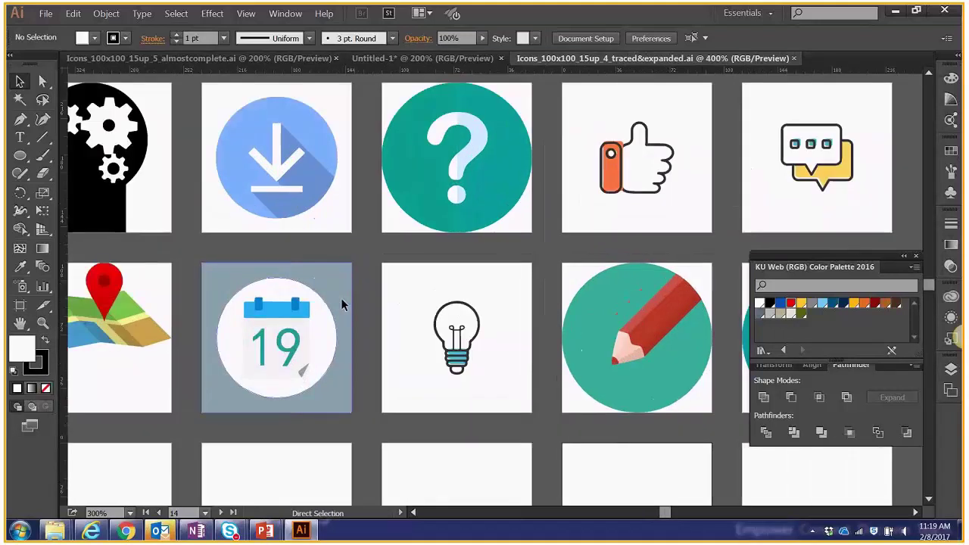
pyautogui.hotkey('ctrl', '=')
pyautogui.hotkey('ctrl', '-')
pyautogui.hotkey('ctrl', '-')
pyautogui.hotkey('ctrl', '-')
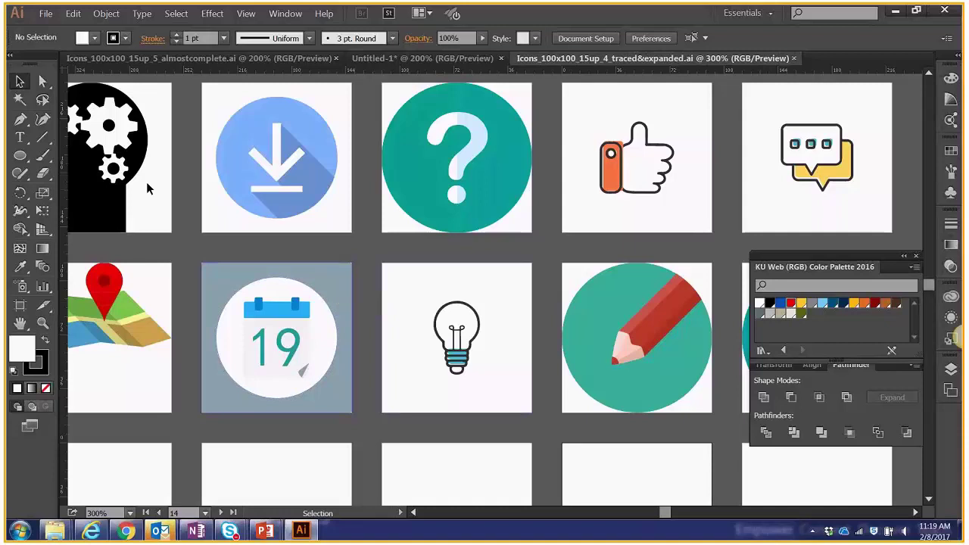
pyautogui.click(278, 162)
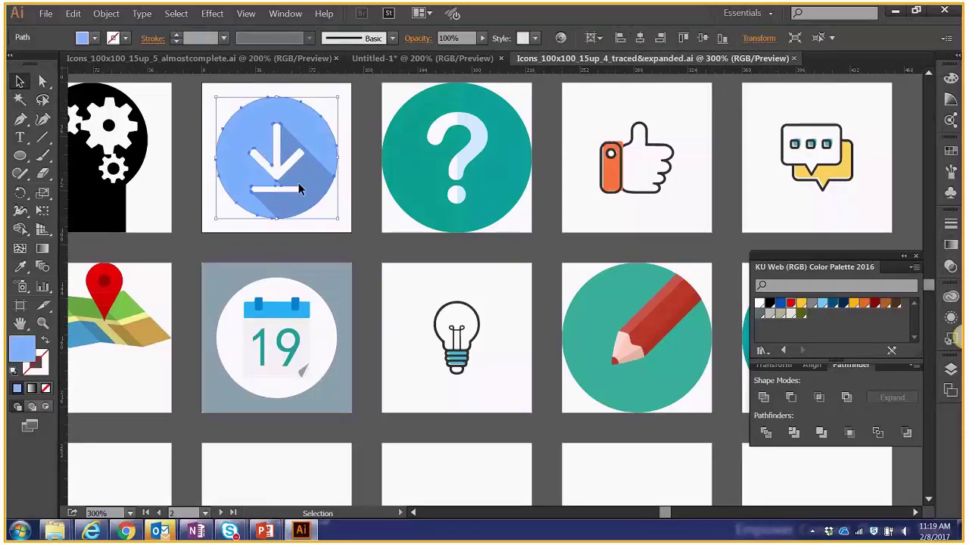
pyautogui.hotkey('ctrl', '0')
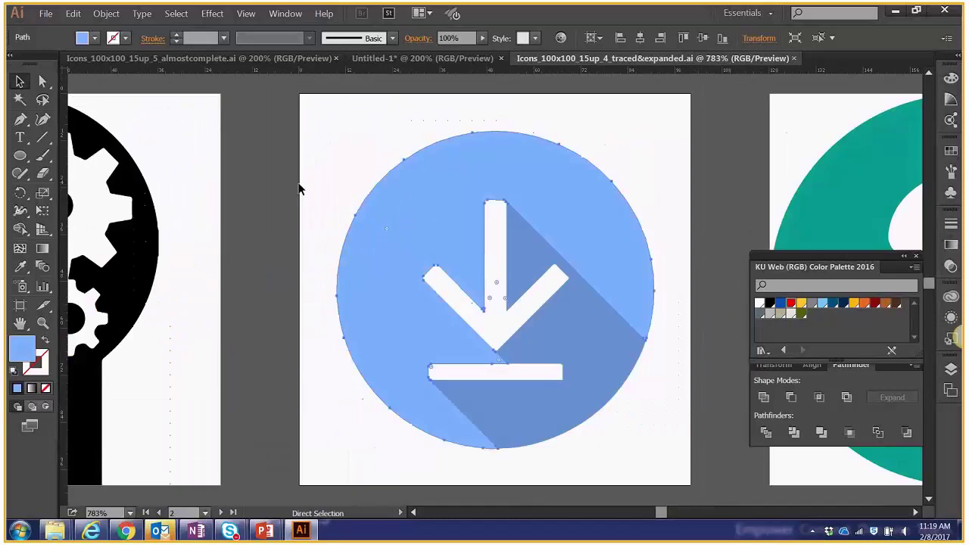
pyautogui.press('v')
pyautogui.press('a')
pyautogui.hotkey('ctrl', '-')
pyautogui.hotkey('ctrl', '-')
pyautogui.press('v')
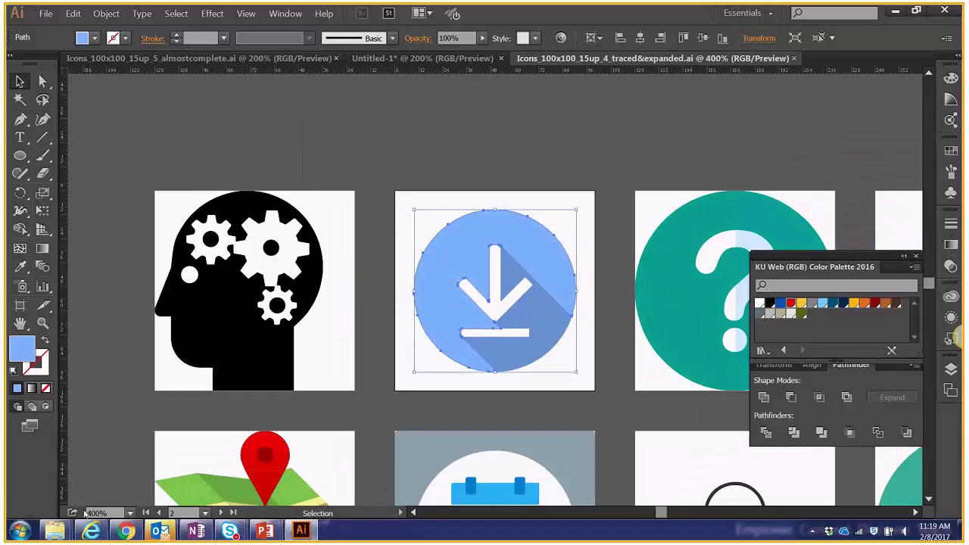
pyautogui.click(130, 515)
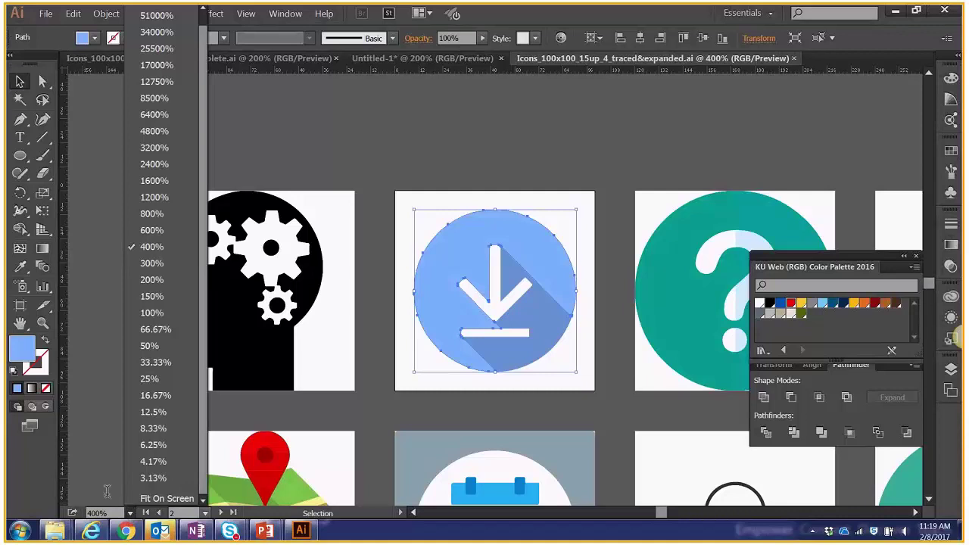
pyautogui.click(106, 491)
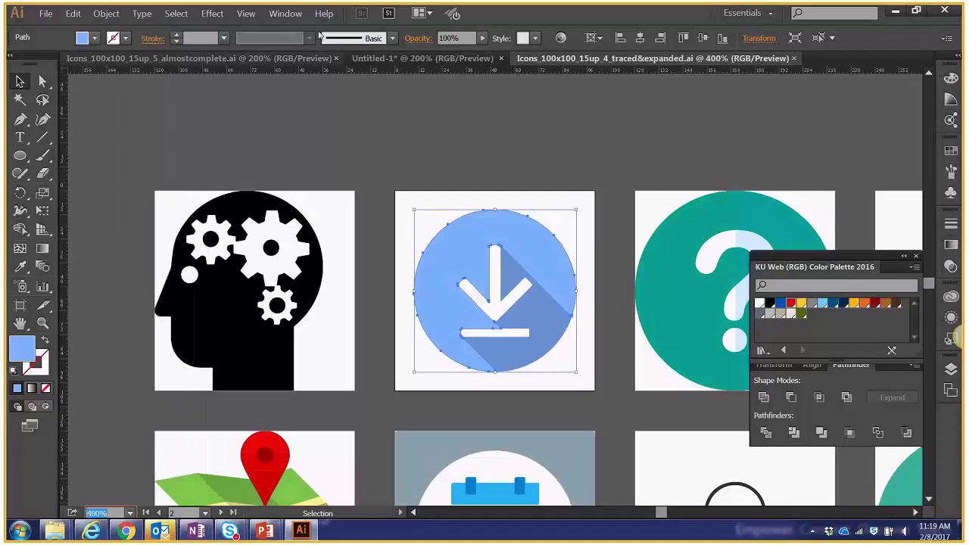
pyautogui.click(247, 13)
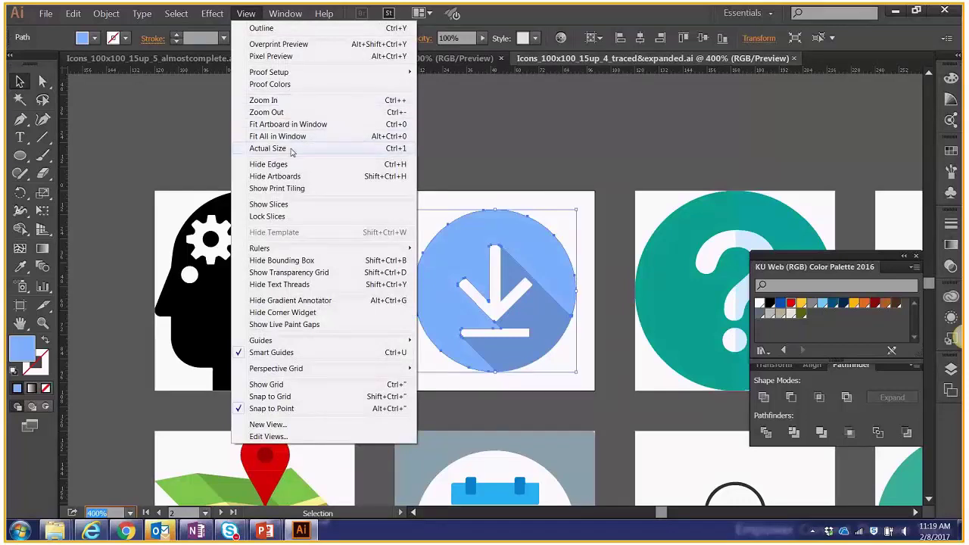
pyautogui.click(291, 150)
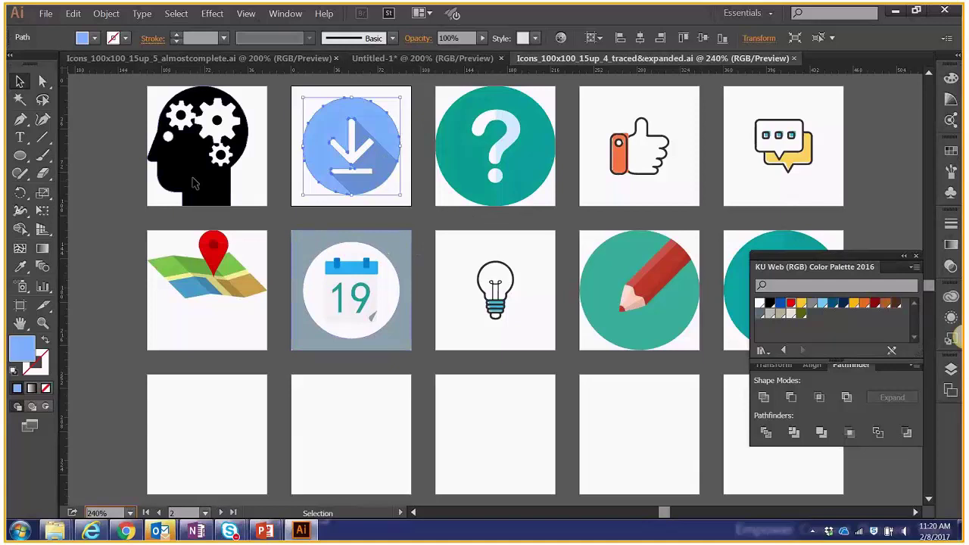
pyautogui.click(125, 165)
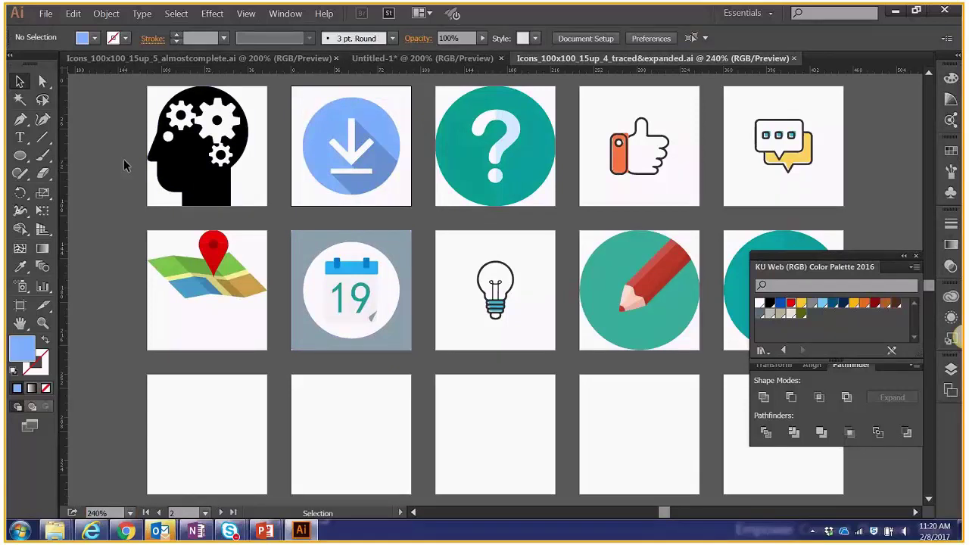
pyautogui.scroll(-3, 205, 183)
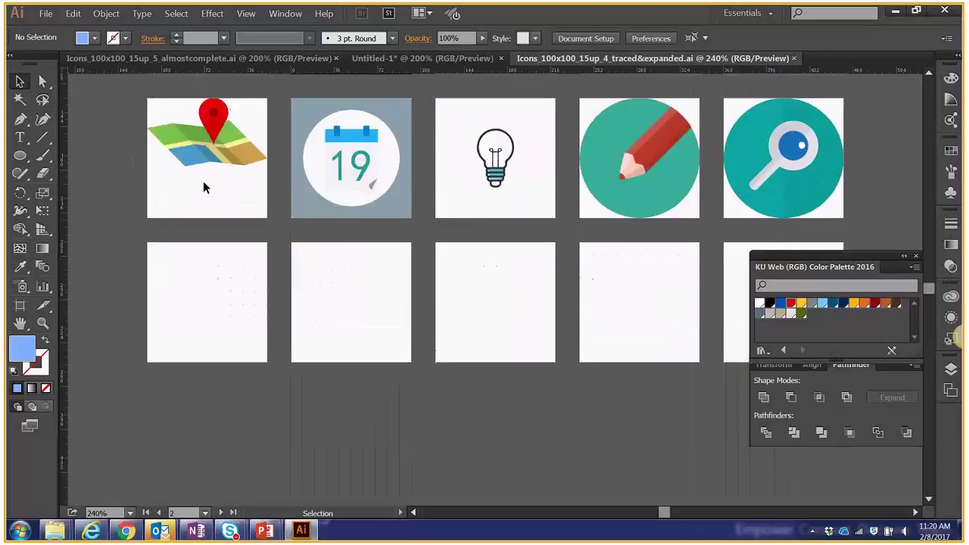
pyautogui.scroll(3, 206, 186)
pyautogui.scroll(-2, 210, 193)
pyautogui.scroll(2, 211, 195)
pyautogui.scroll(-2, 212, 197)
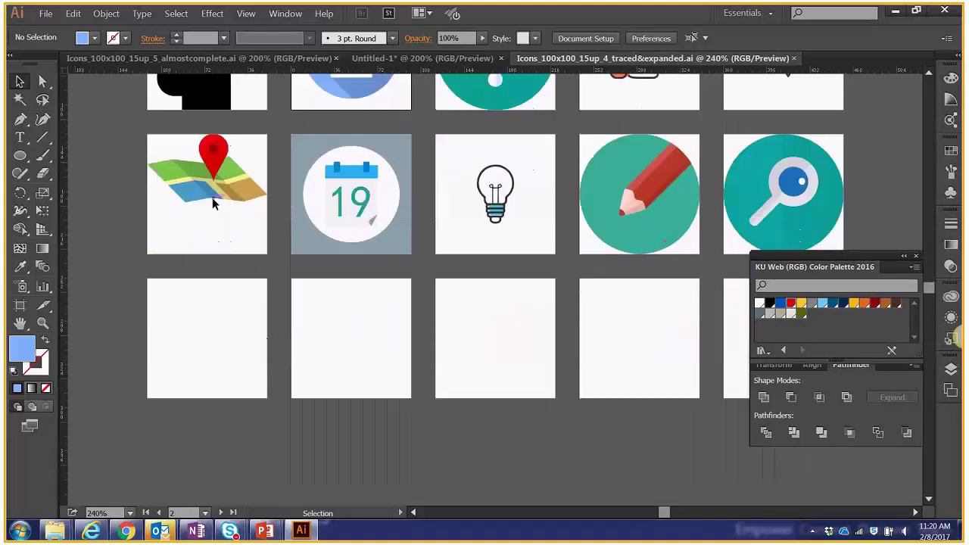
pyautogui.scroll(2, 212, 199)
pyautogui.scroll(1, 563, 218)
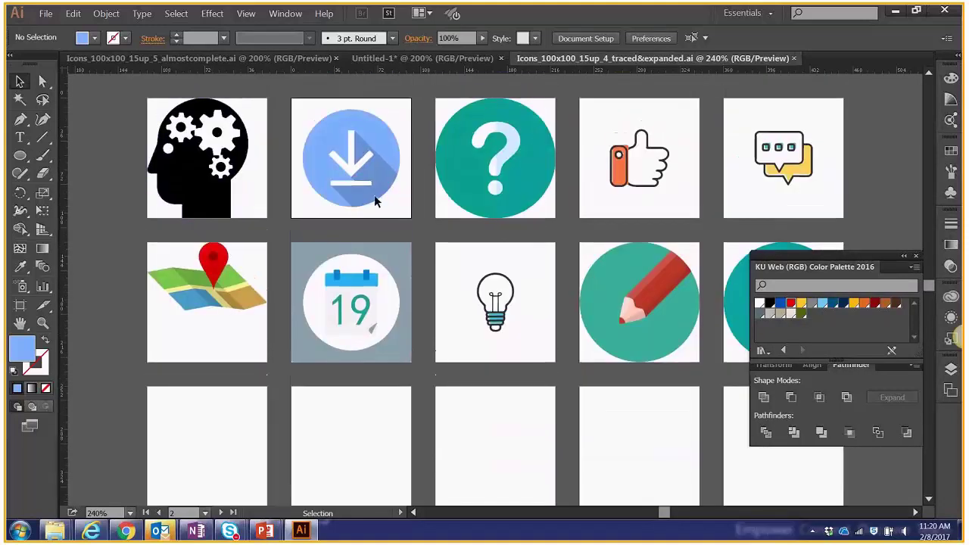
pyautogui.hotkey('ctrl', '+')
pyautogui.hotkey('ctrl', '+')
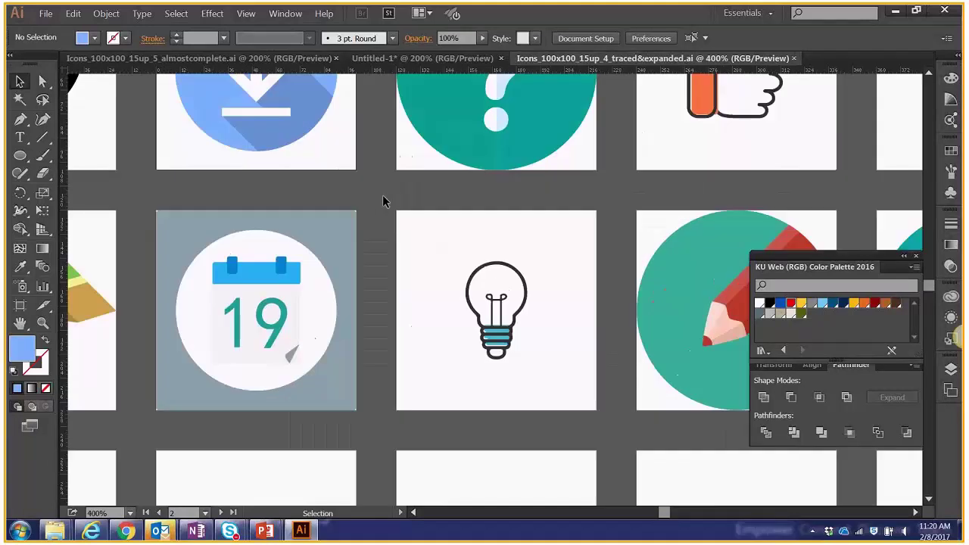
pyautogui.scroll(1, 171, 253)
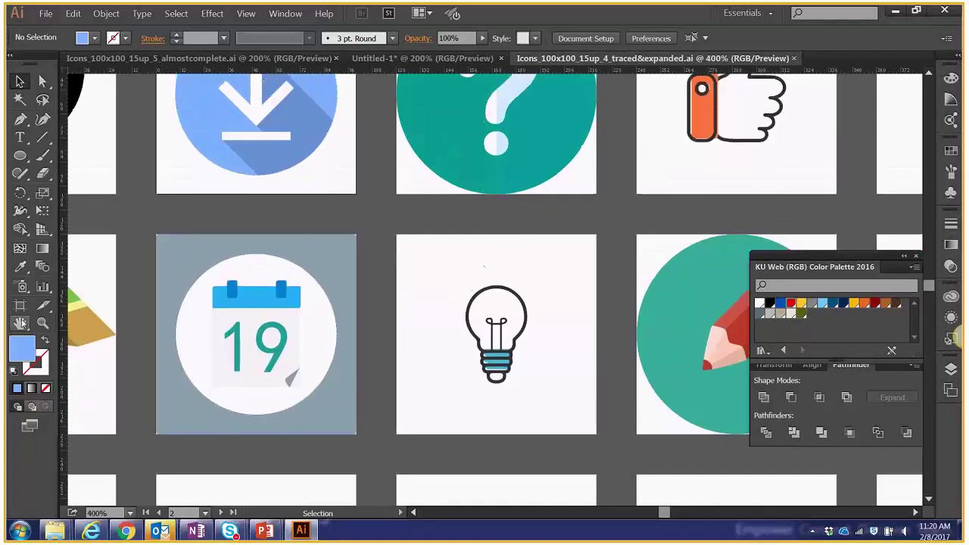
pyautogui.press('space')
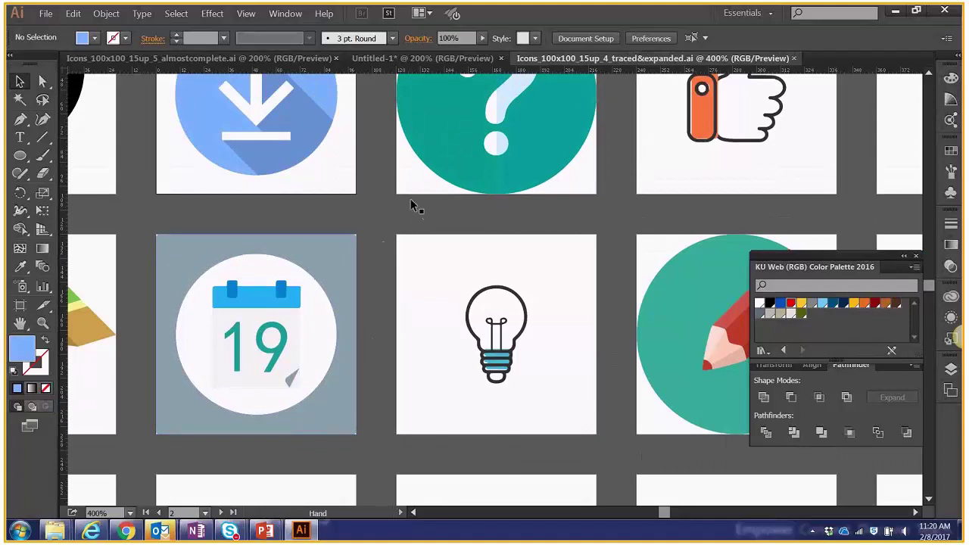
pyautogui.moveTo(412, 206); pyautogui.dragTo(534, 236)
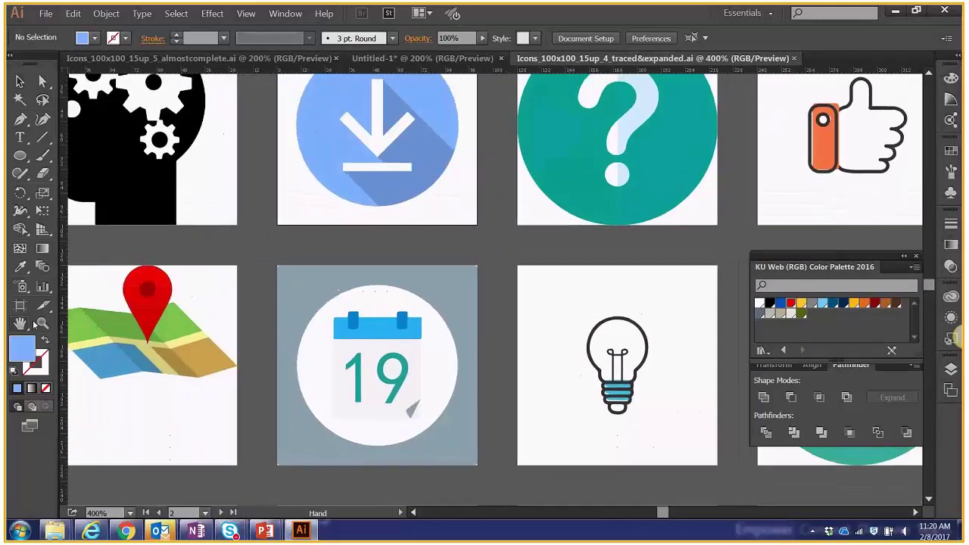
pyautogui.click(21, 323)
pyautogui.moveTo(363, 235); pyautogui.dragTo(426, 227)
pyautogui.press('v')
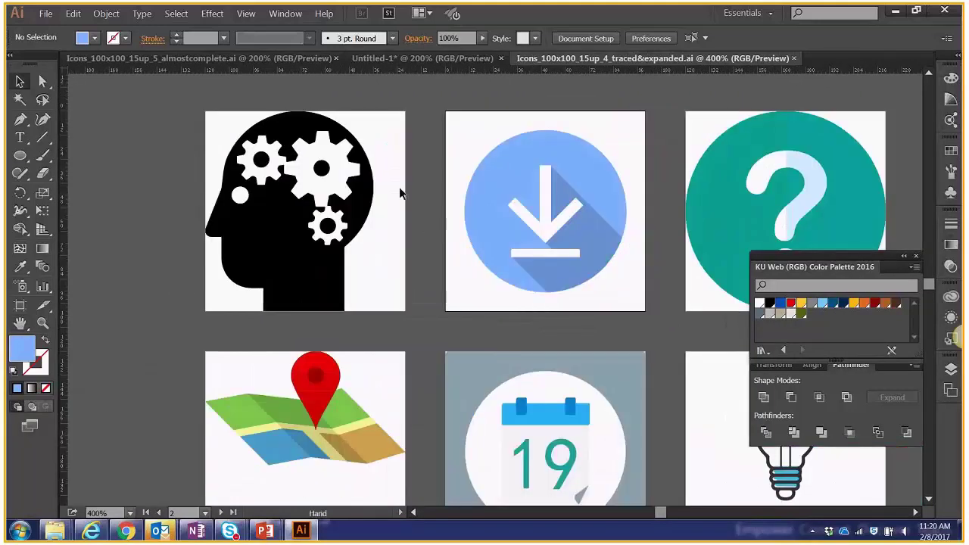
pyautogui.moveTo(429, 93); pyautogui.dragTo(427, 263)
pyautogui.scroll(-2, 382, 173)
pyautogui.hscroll(2, 387, 286)
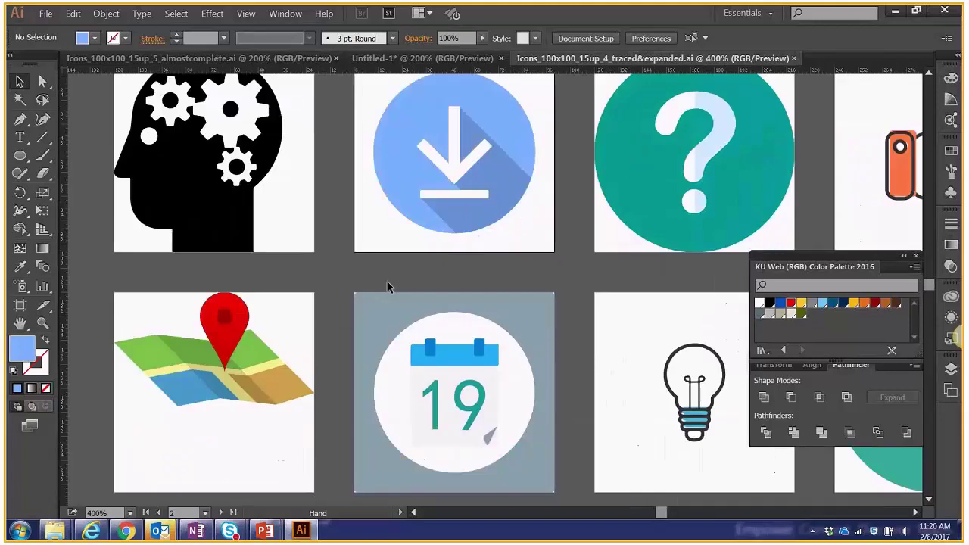
pyautogui.scroll(3, 363, 250)
pyautogui.moveTo(339, 220); pyautogui.dragTo(479, 151)
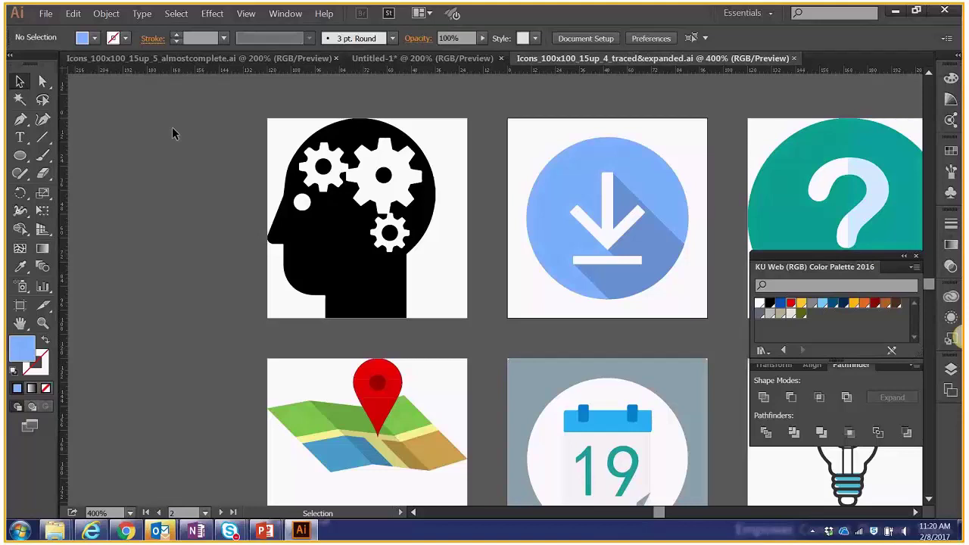
pyautogui.press('a')
pyautogui.hotkey('ctrl', '-')
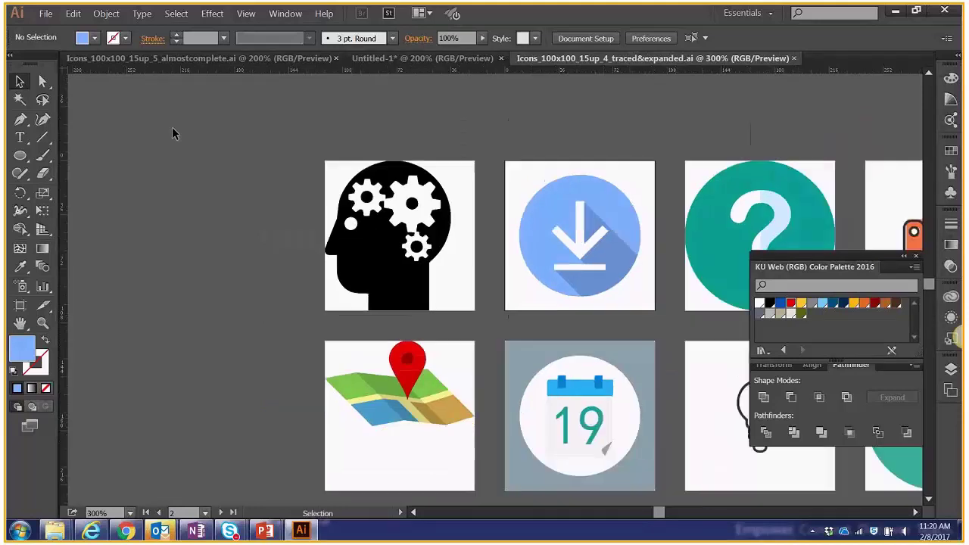
pyautogui.press('space')
pyautogui.moveTo(666, 133); pyautogui.dragTo(411, 98)
pyautogui.hotkey('ctrl', '-')
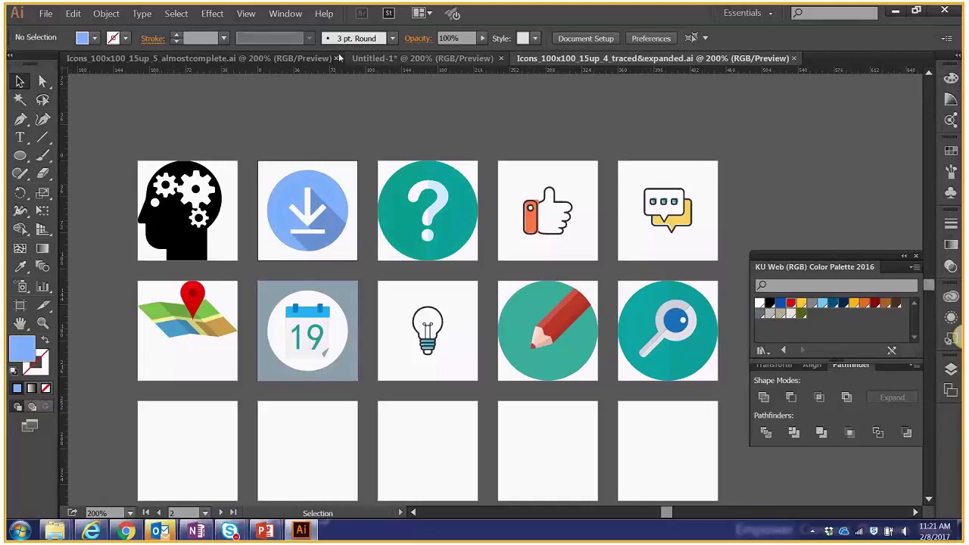
pyautogui.click(270, 64)
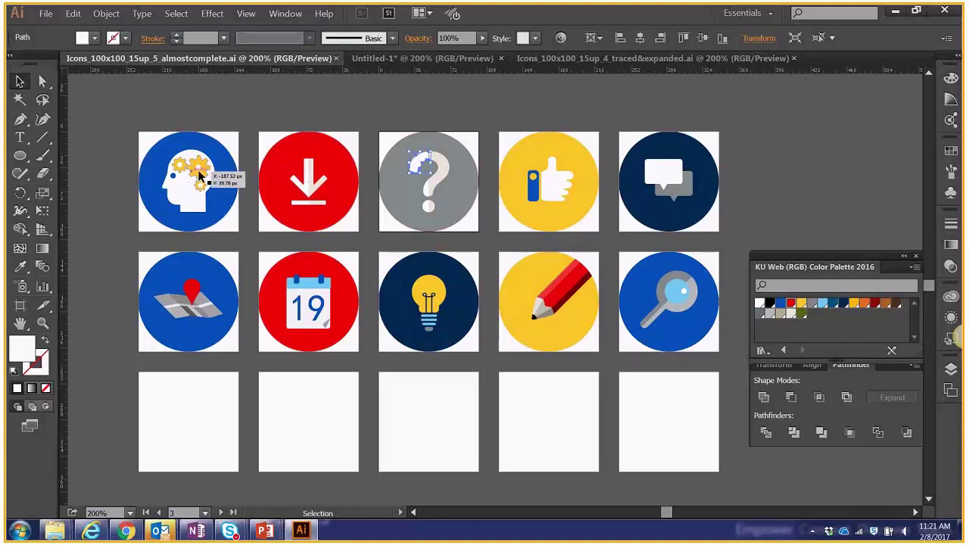
pyautogui.click(438, 59)
pyautogui.hotkey('ctrl', 'Tab')
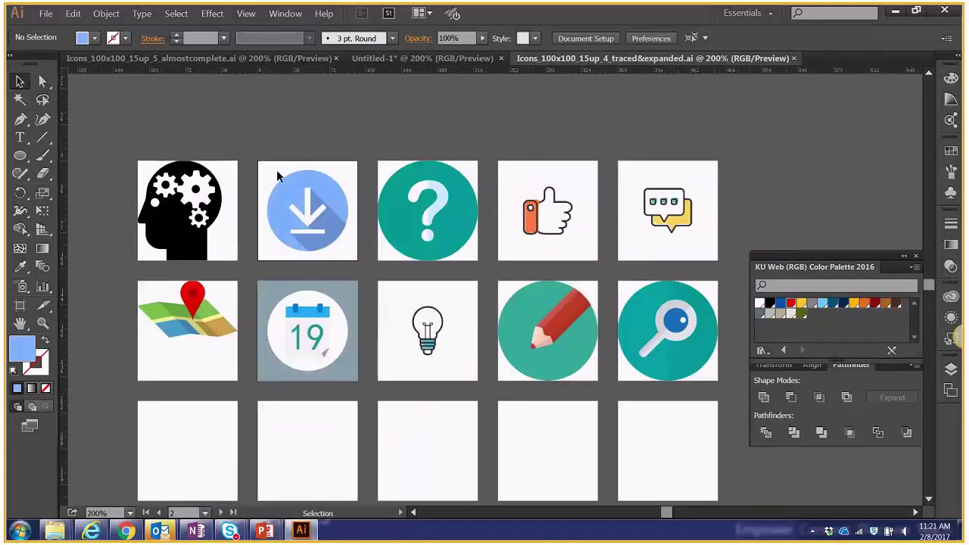
# Delete the download icon's circle, arrow and leftover path, plus the question mark's teal circle.
pyautogui.click(296, 175)
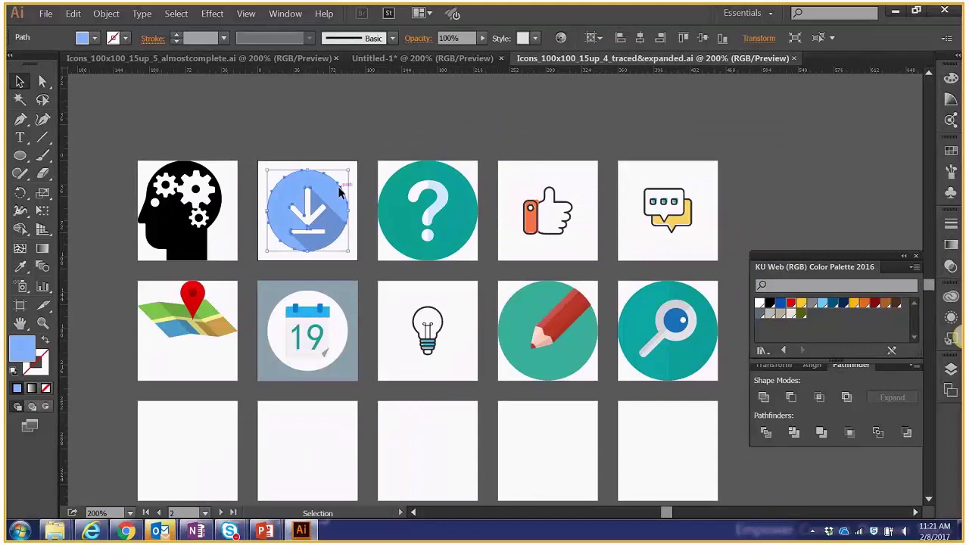
pyautogui.press('Delete')
pyautogui.click(333, 219)
pyautogui.press('Delete')
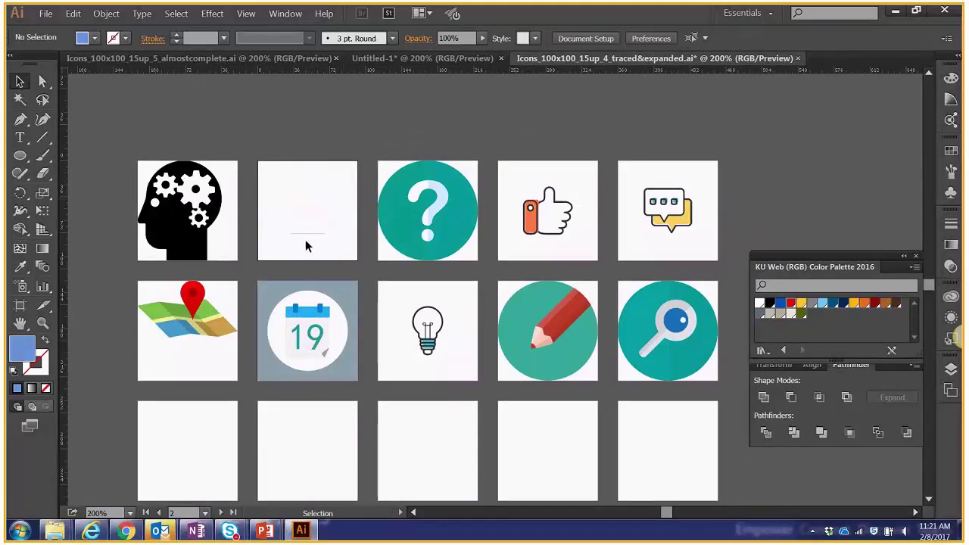
pyautogui.click(307, 237)
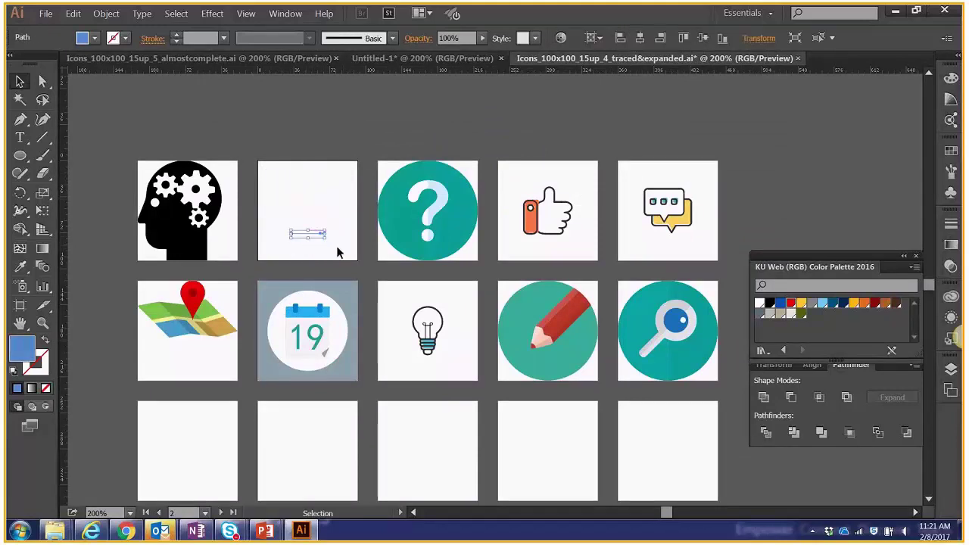
pyautogui.press('Delete')
pyautogui.click(393, 180)
pyautogui.press('Delete')
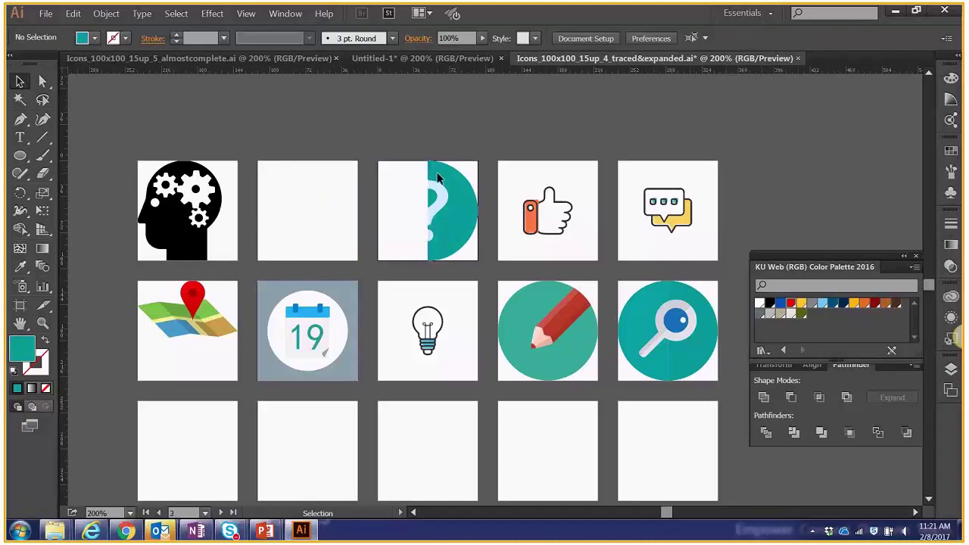
pyautogui.click(432, 196)
pyautogui.press('Delete')
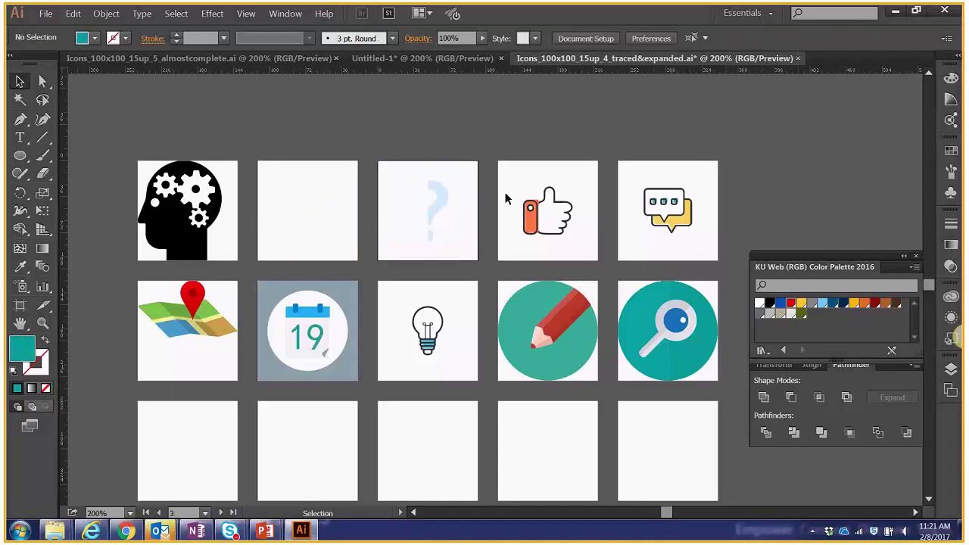
# Pull the white backing off the speech-bubble icon and delete it.
pyautogui.click(642, 184)
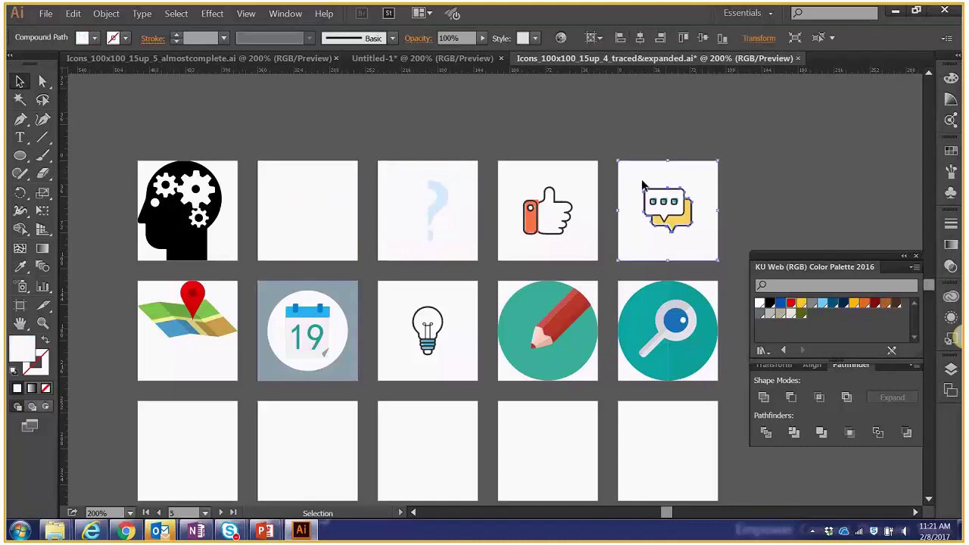
pyautogui.click(558, 177)
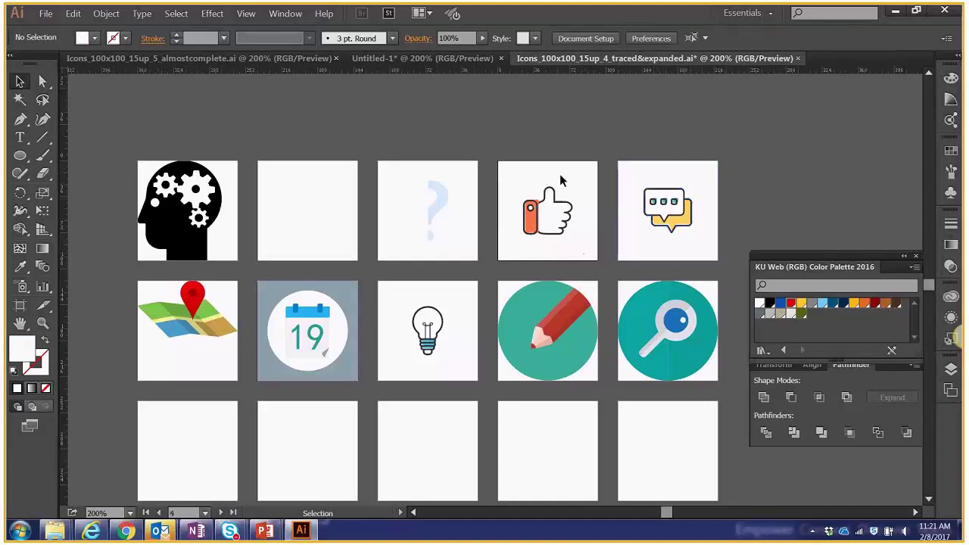
pyautogui.moveTo(661, 162); pyautogui.dragTo(808, 107)
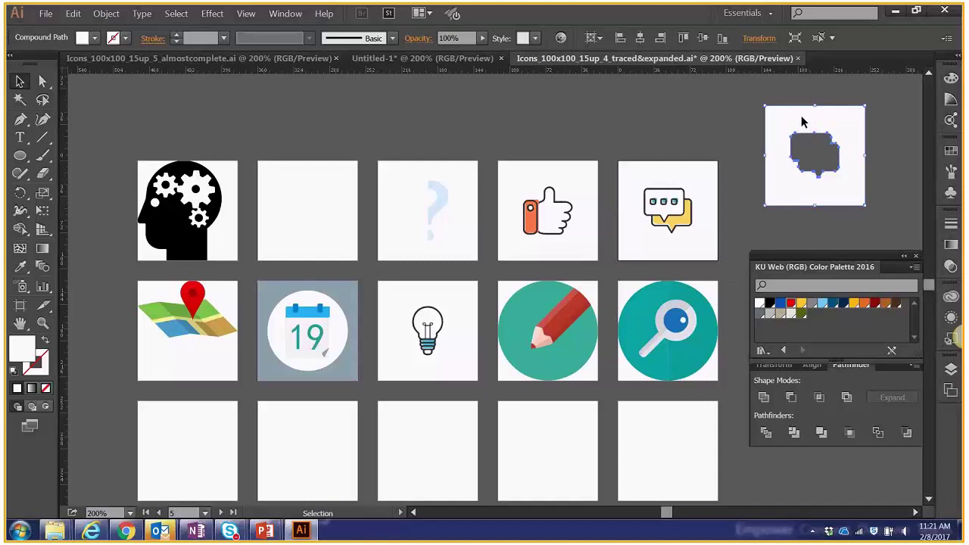
pyautogui.click(230, 93)
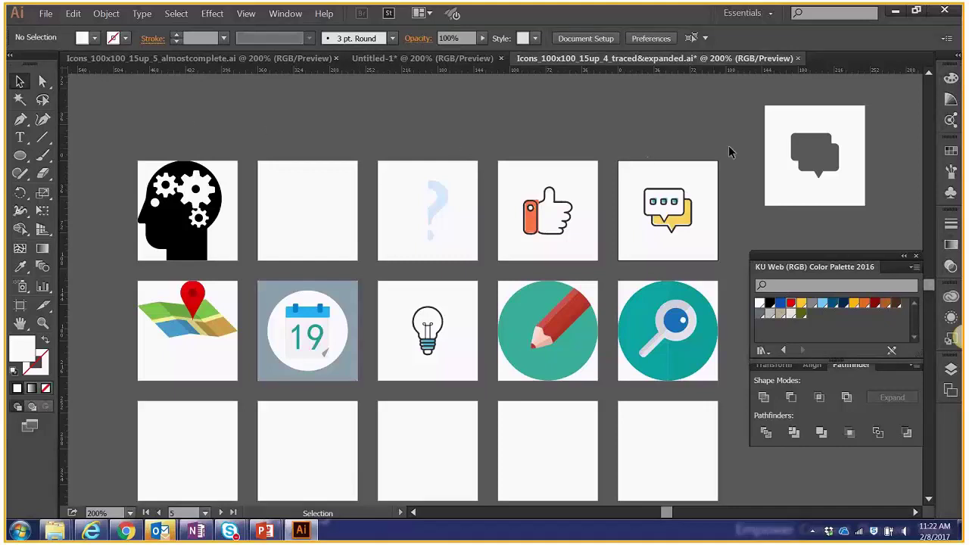
pyautogui.click(776, 120)
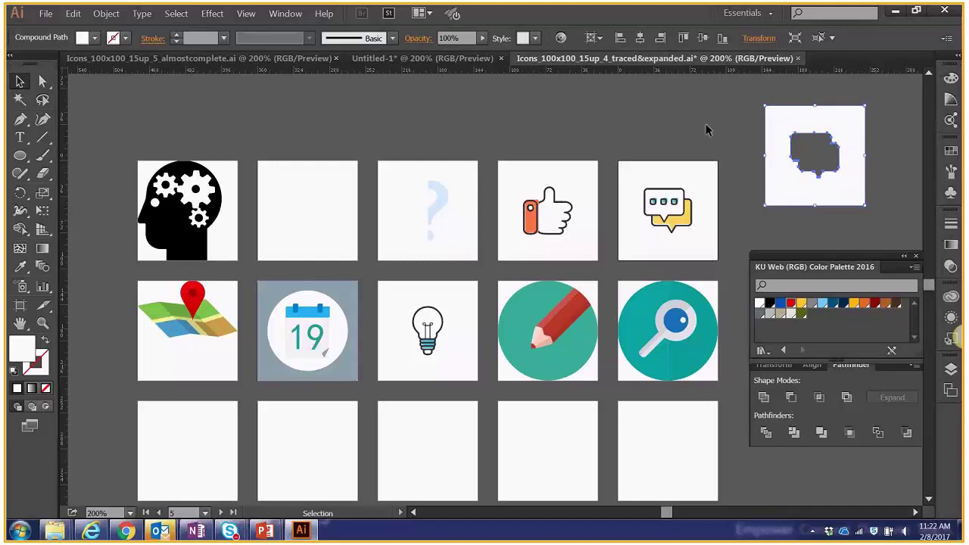
pyautogui.moveTo(782, 127); pyautogui.dragTo(825, 123)
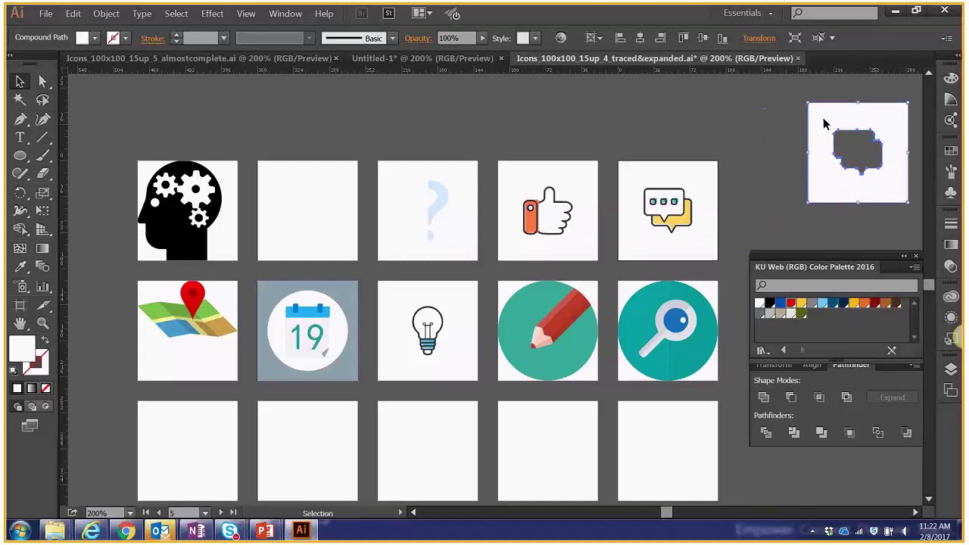
pyautogui.press('Delete')
pyautogui.scroll(-1, 649, 190)
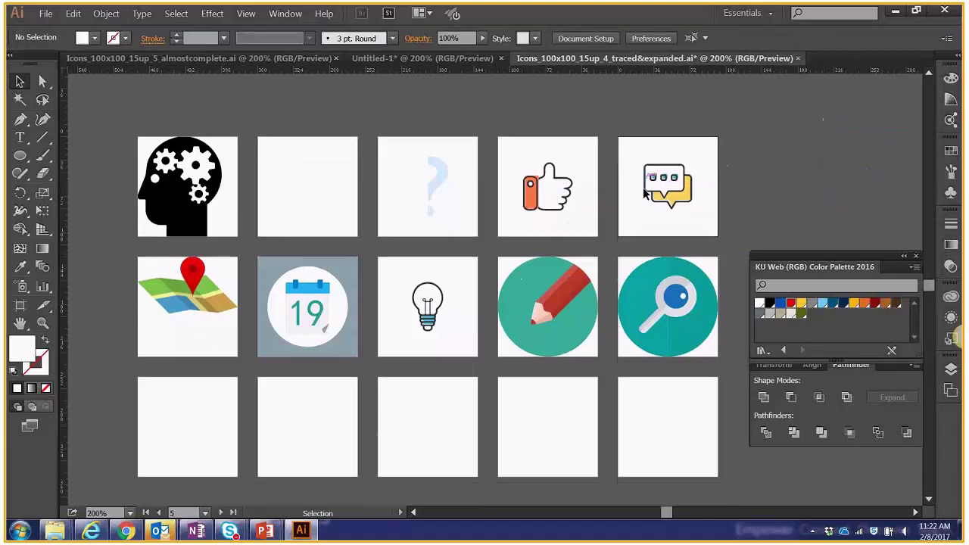
pyautogui.scroll(-2, 644, 194)
# Delete the white circle behind the calendar icon.
pyautogui.click(346, 231)
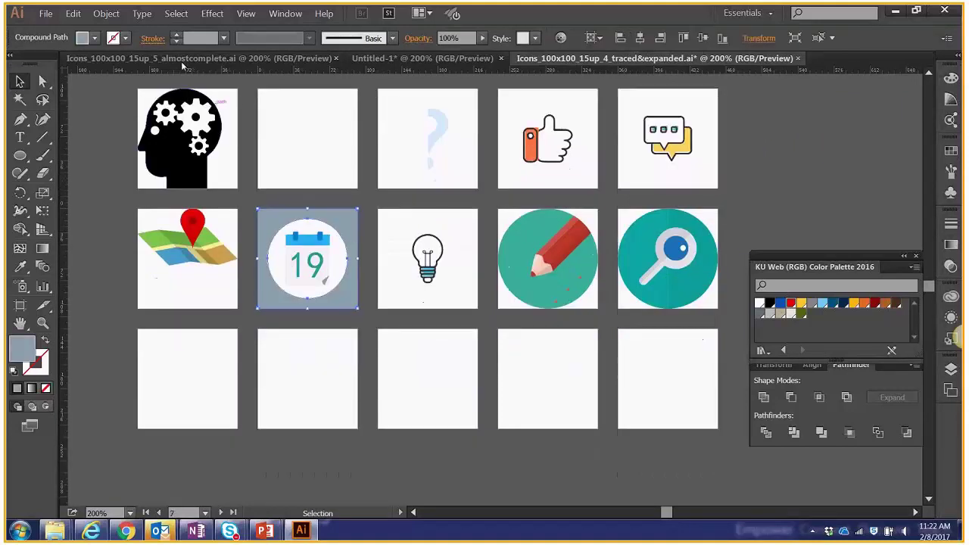
pyautogui.click(73, 13)
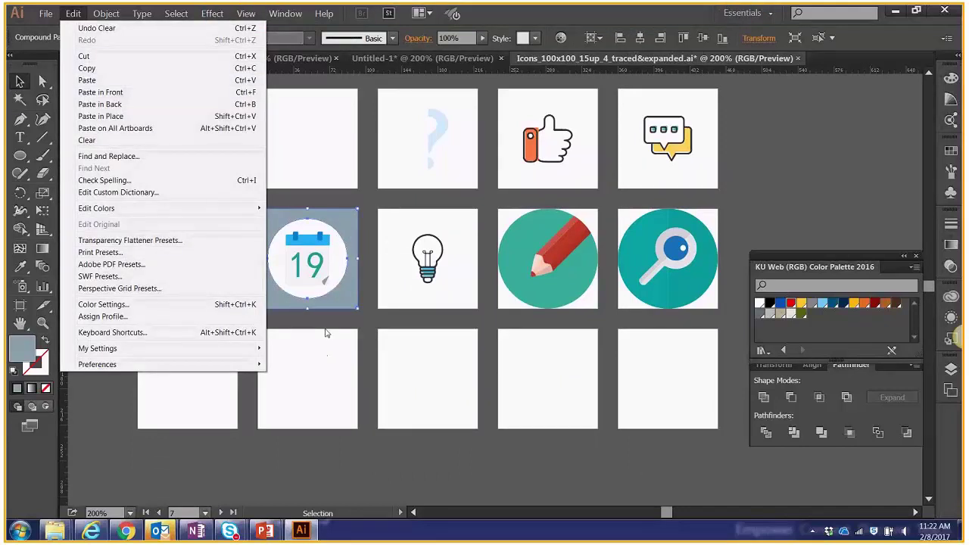
pyautogui.click(332, 301)
pyautogui.click(332, 298)
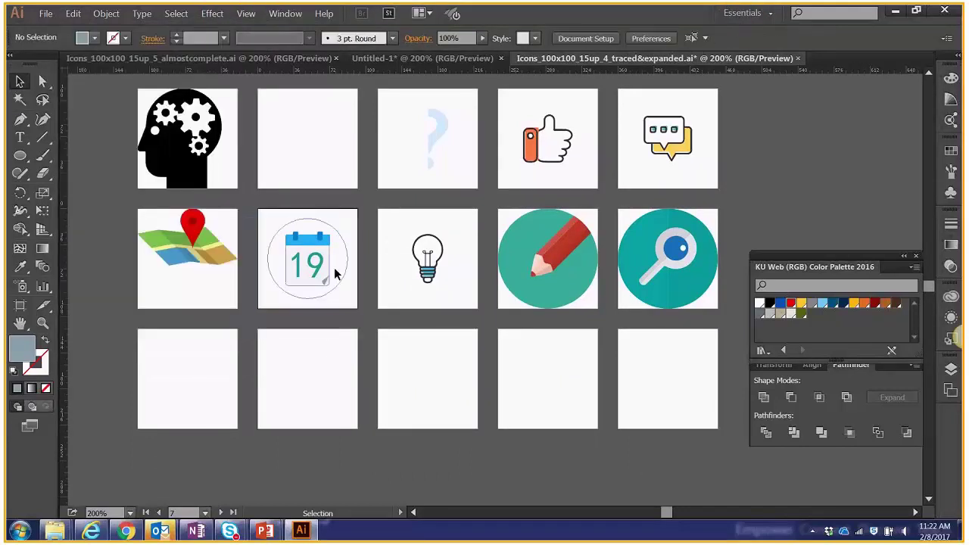
pyautogui.click(336, 275)
pyautogui.press('Delete')
# Delete the lightbulb tile's background and the pencil's teal circle and leftover path.
pyautogui.click(459, 223)
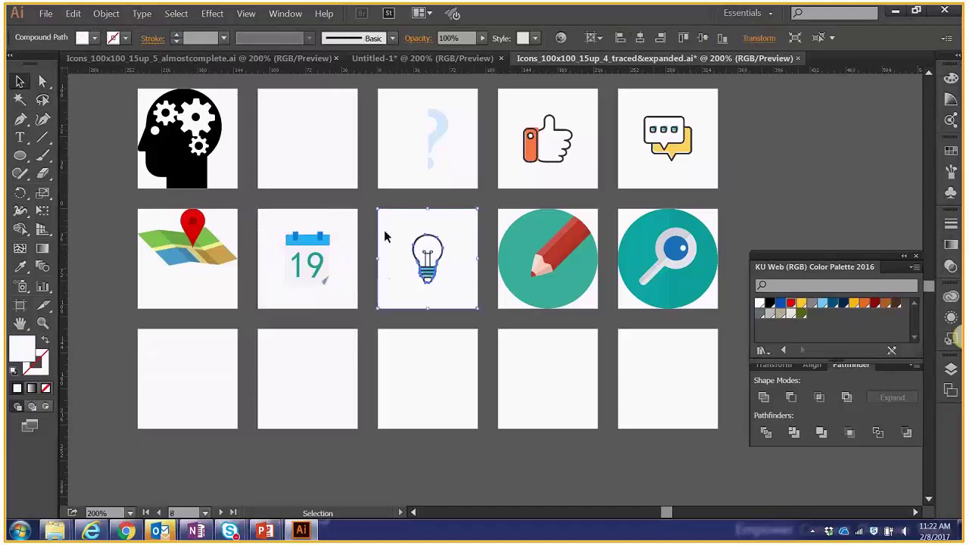
pyautogui.press('Delete')
pyautogui.click(521, 292)
pyautogui.press('Delete')
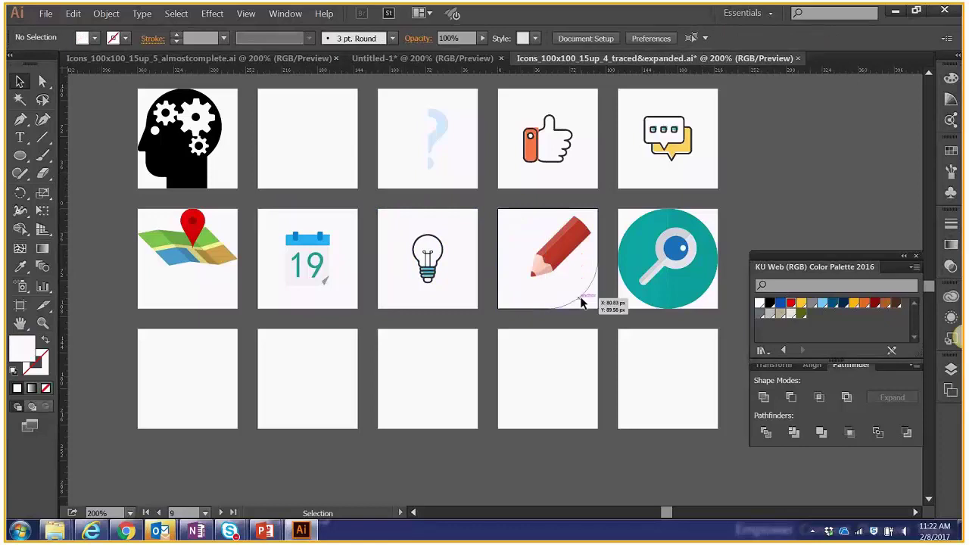
pyautogui.click(587, 226)
pyautogui.press('Delete')
# Delete the magnifier's teal circle plus its leftover paths, arc and stray speck.
pyautogui.click(640, 233)
pyautogui.press('Delete')
pyautogui.click(709, 305)
pyautogui.press('Delete')
pyautogui.click(637, 306)
pyautogui.press('Delete')
pyautogui.click(623, 223)
pyautogui.press('Delete')
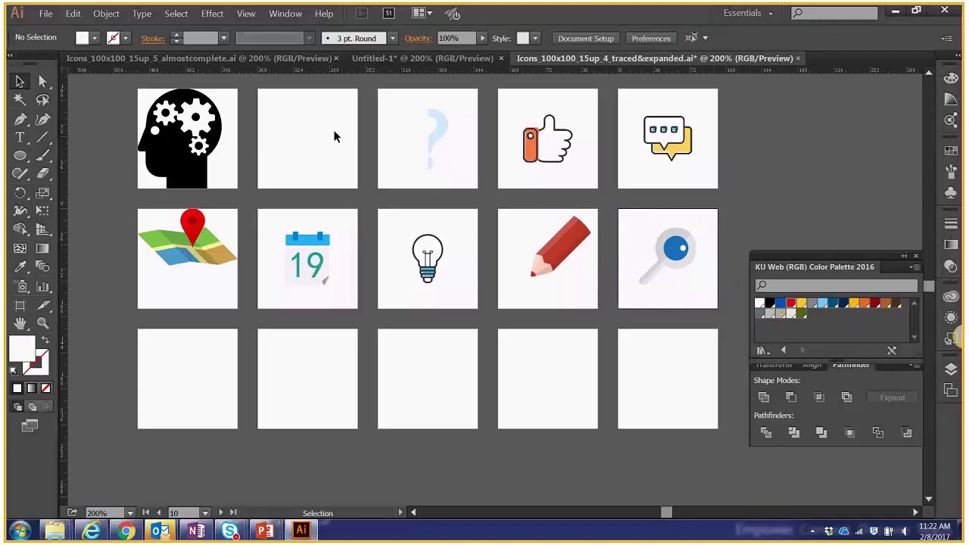
# Make the head tile's artboard active and clear the selection.
pyautogui.click(227, 152)
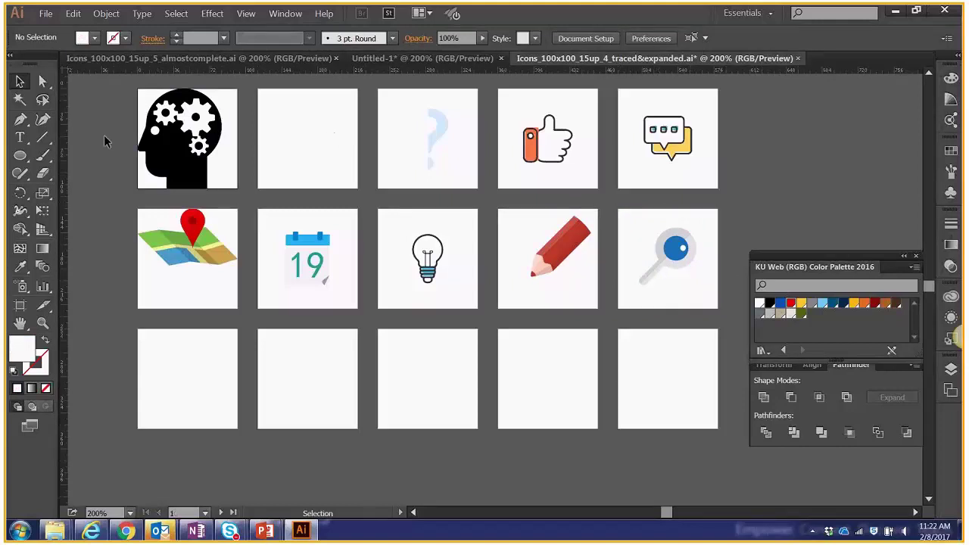
pyautogui.click(154, 226)
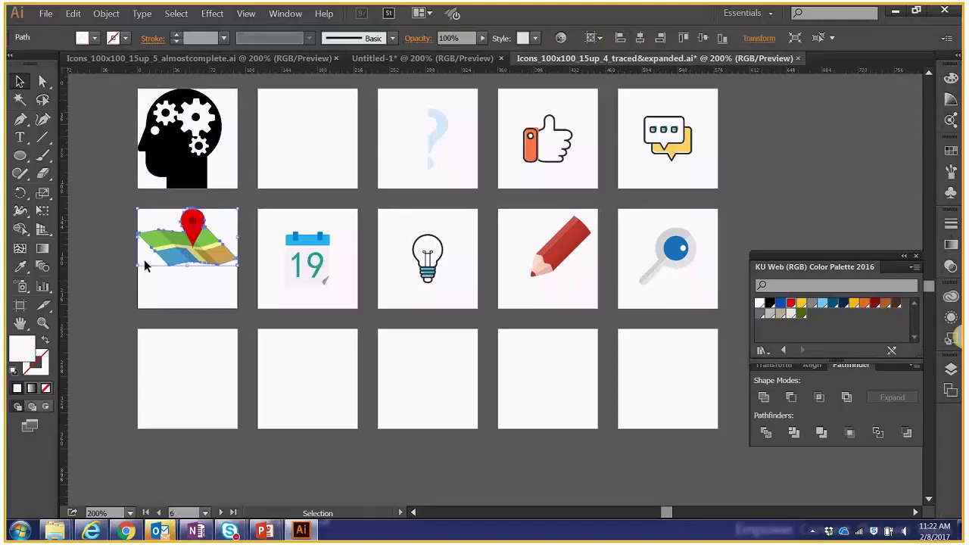
pyautogui.click(83, 255)
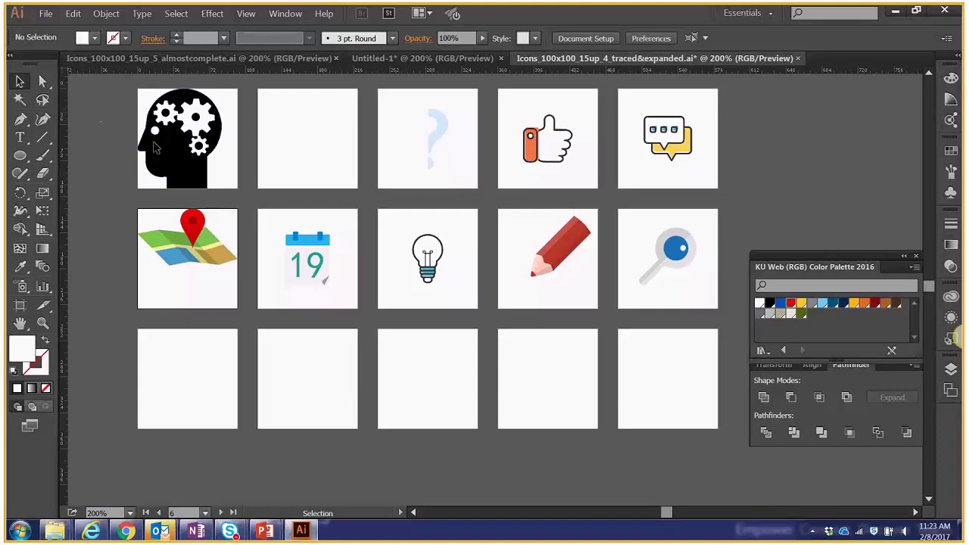
# Move the head-with-gears icon higher within its tile.
pyautogui.click(194, 130)
pyautogui.moveTo(203, 184)
pyautogui.mouseDown()
pyautogui.moveTo(157, 183)
pyautogui.moveTo(236, 188)
pyautogui.moveTo(201, 189)
pyautogui.mouseUp()
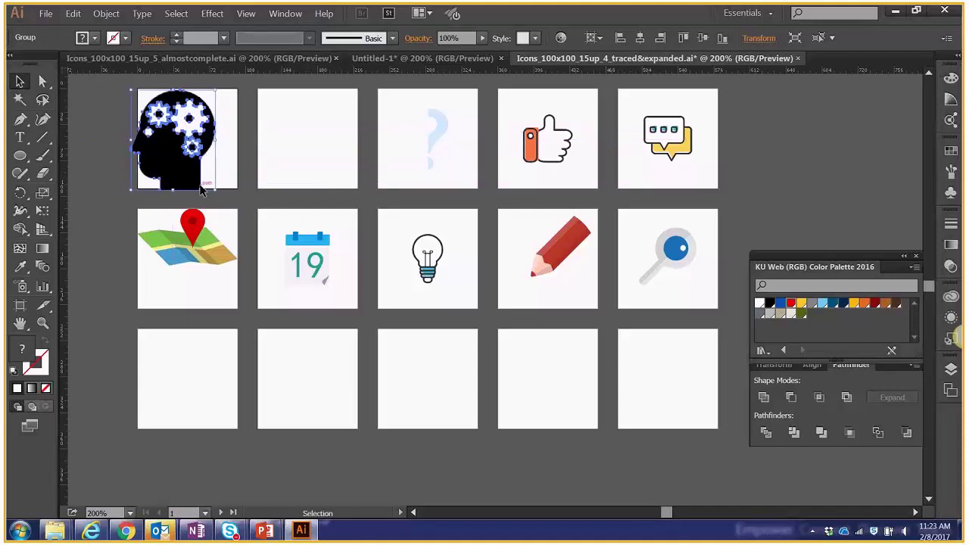
pyautogui.click(203, 186)
pyautogui.moveTo(215, 182); pyautogui.dragTo(190, 175)
pyautogui.click(216, 202)
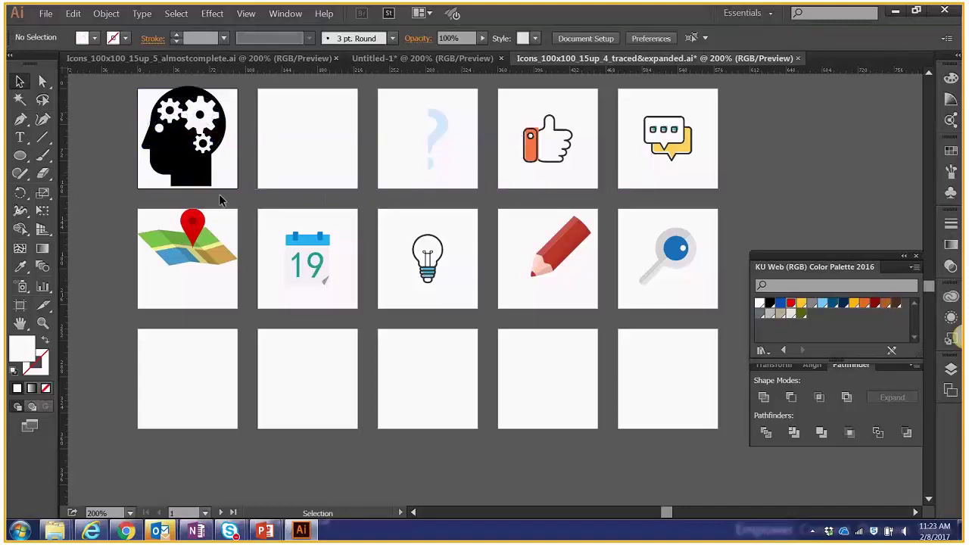
pyautogui.scroll(2, 219, 194)
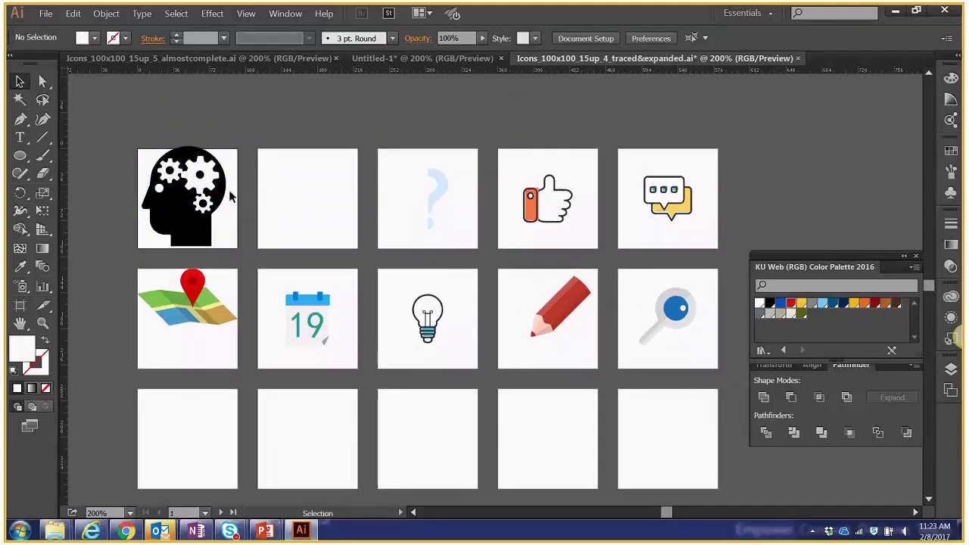
# Reposition the head icon up and left and scale it down to fit the tile.
pyautogui.click(191, 193)
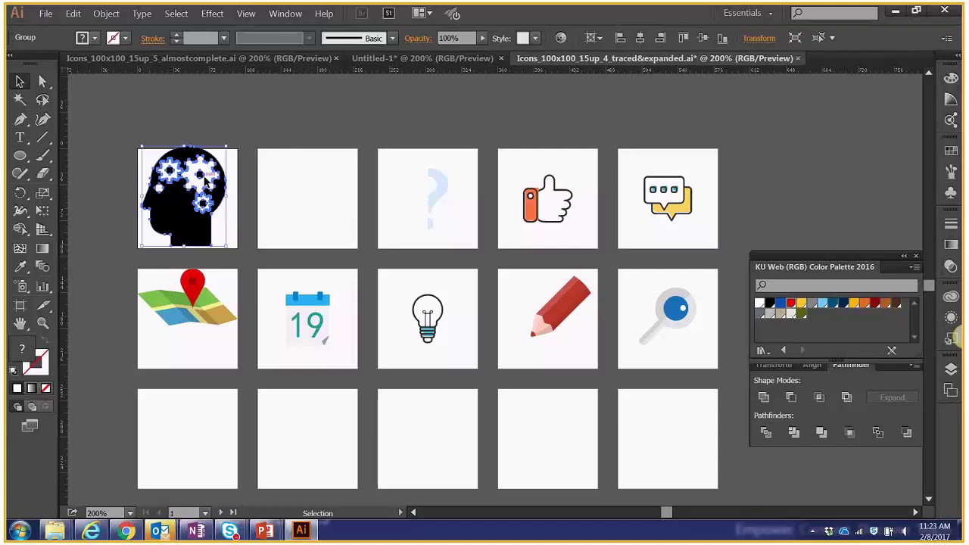
pyautogui.moveTo(206, 181); pyautogui.dragTo(188, 215)
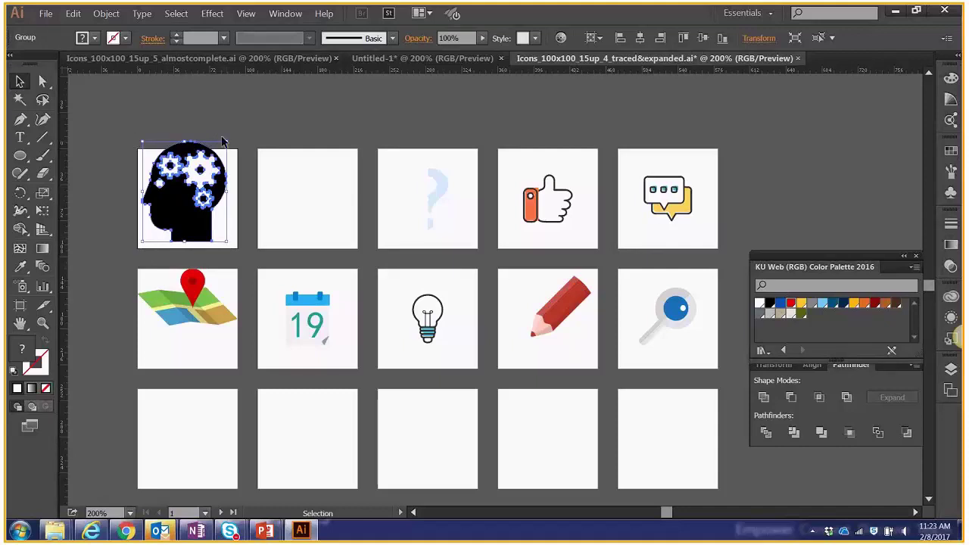
pyautogui.moveTo(223, 141); pyautogui.dragTo(214, 228)
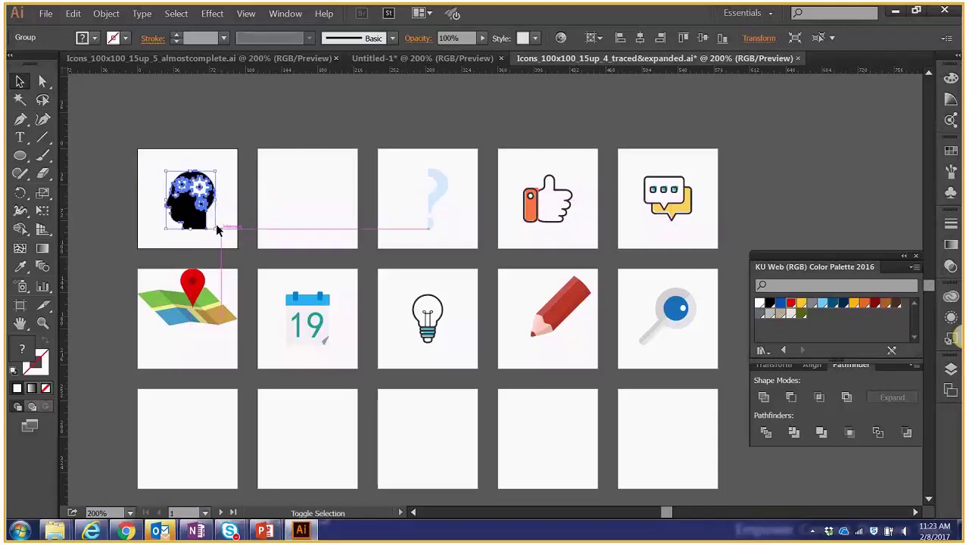
pyautogui.click(225, 224)
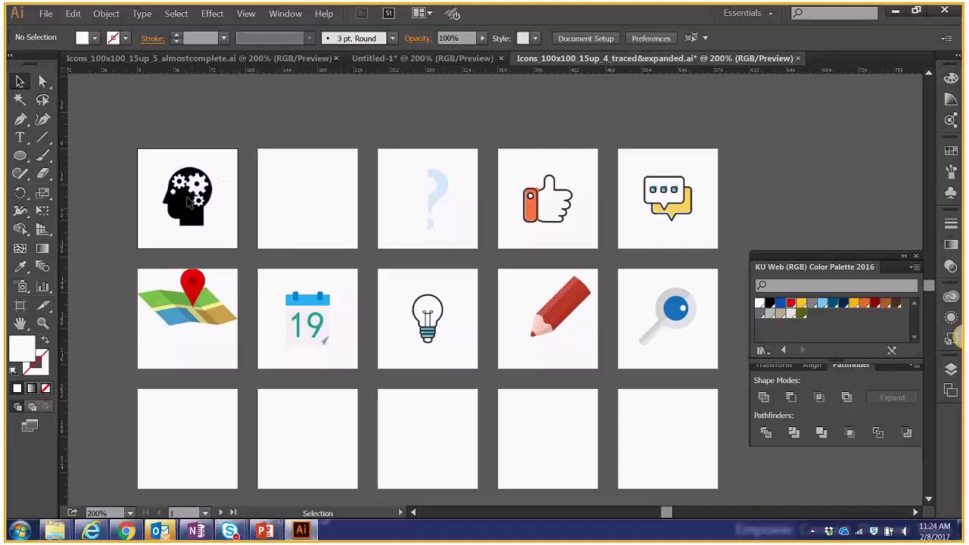
pyautogui.click(189, 200)
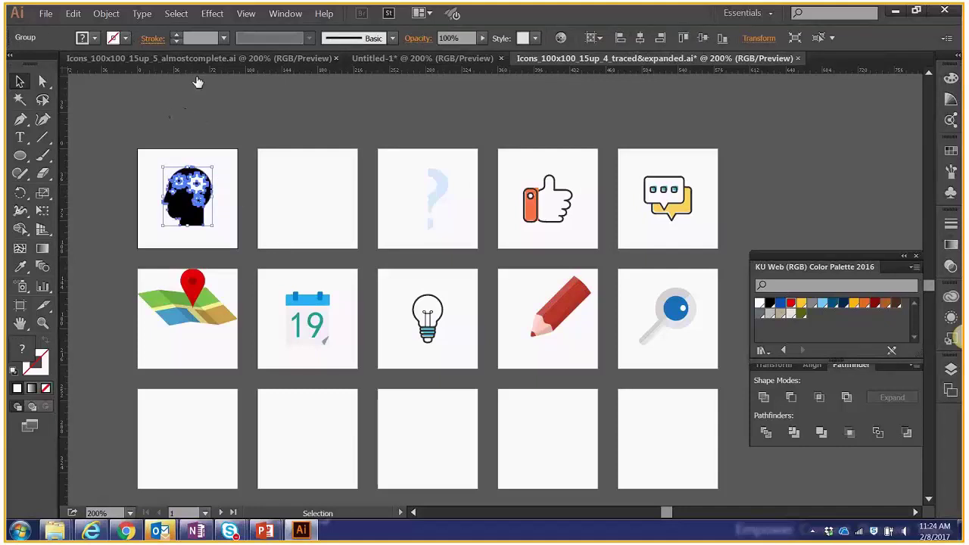
pyautogui.click(106, 13)
pyautogui.moveTo(125, 28)
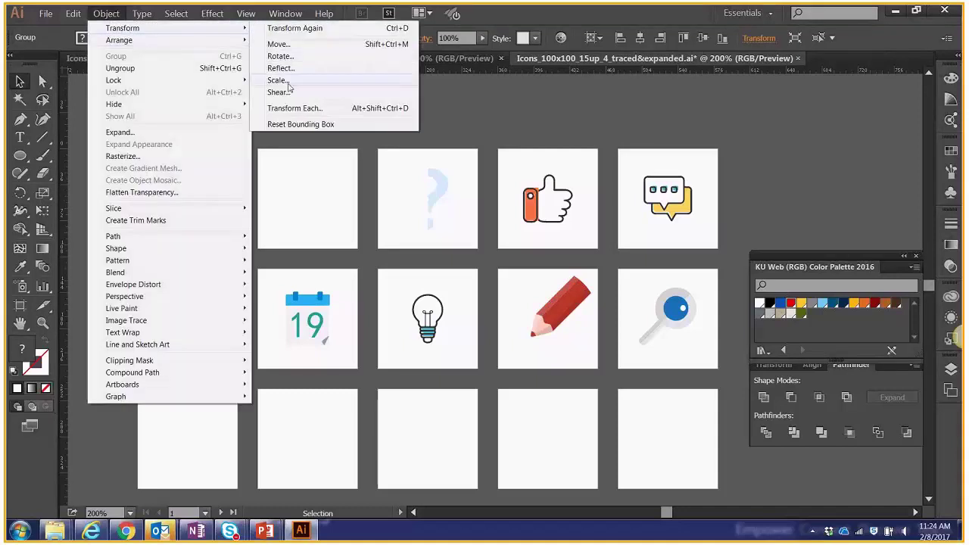
pyautogui.click(441, 116)
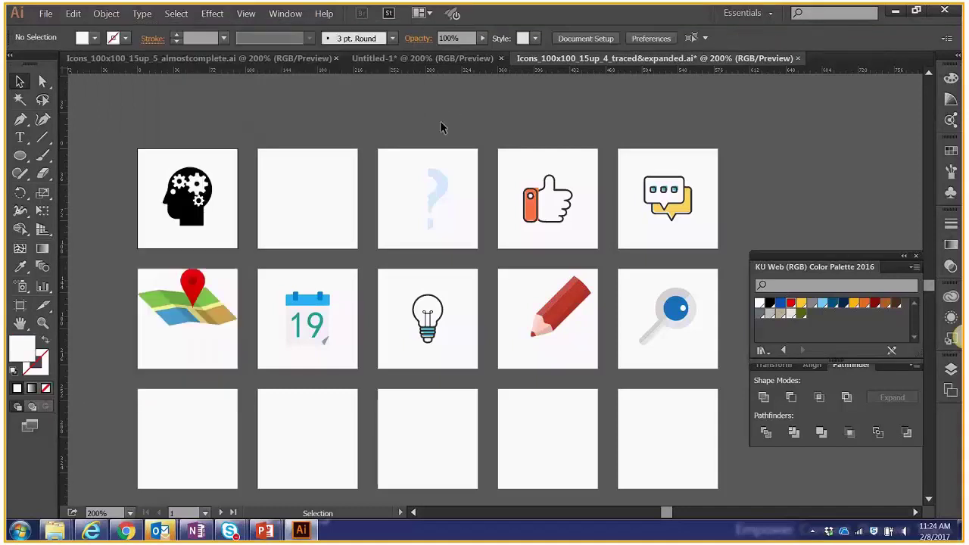
pyautogui.click(554, 308)
pyautogui.click(660, 315)
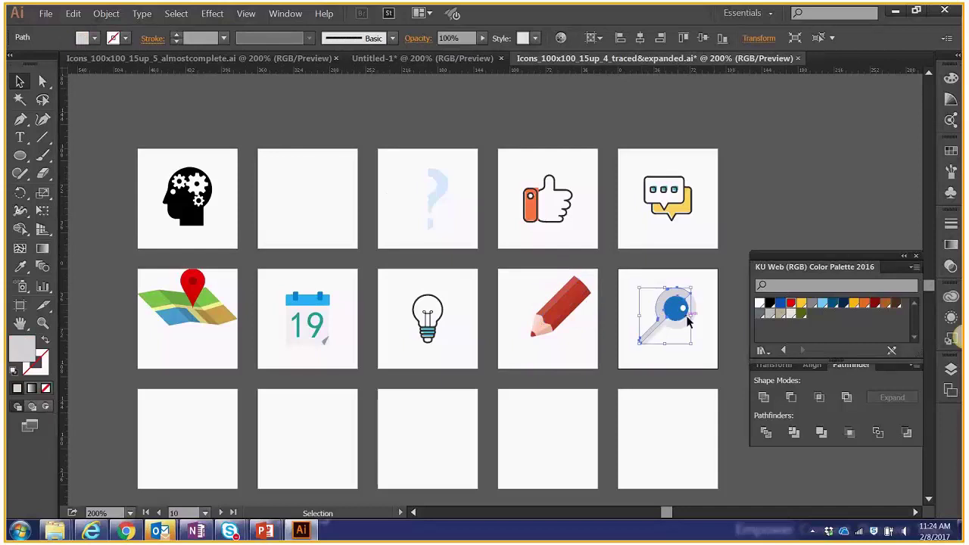
pyautogui.click(677, 210)
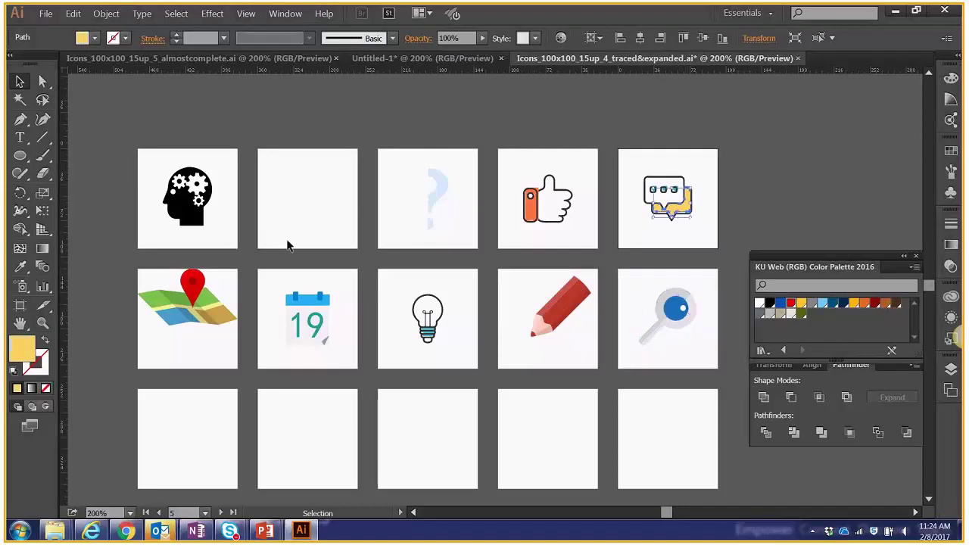
pyautogui.click(139, 285)
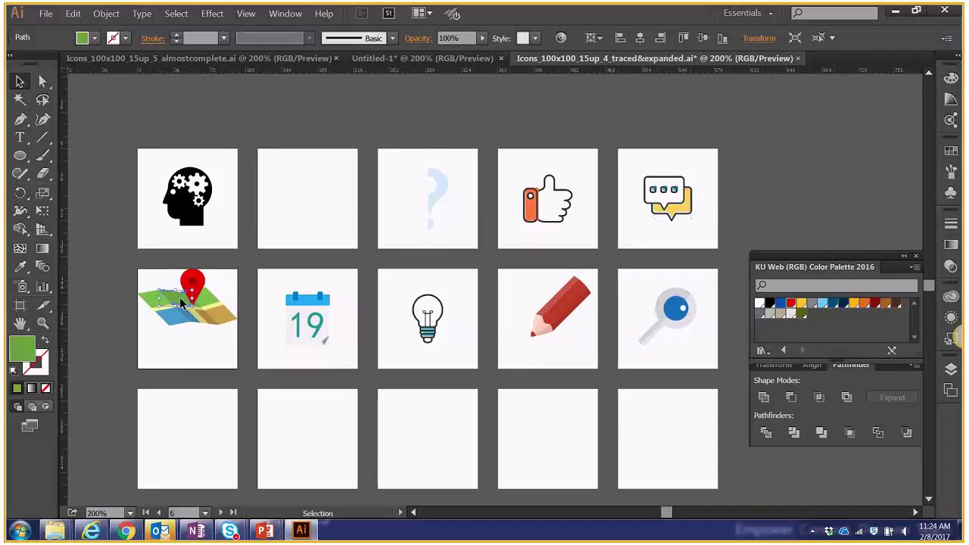
pyautogui.click(117, 277)
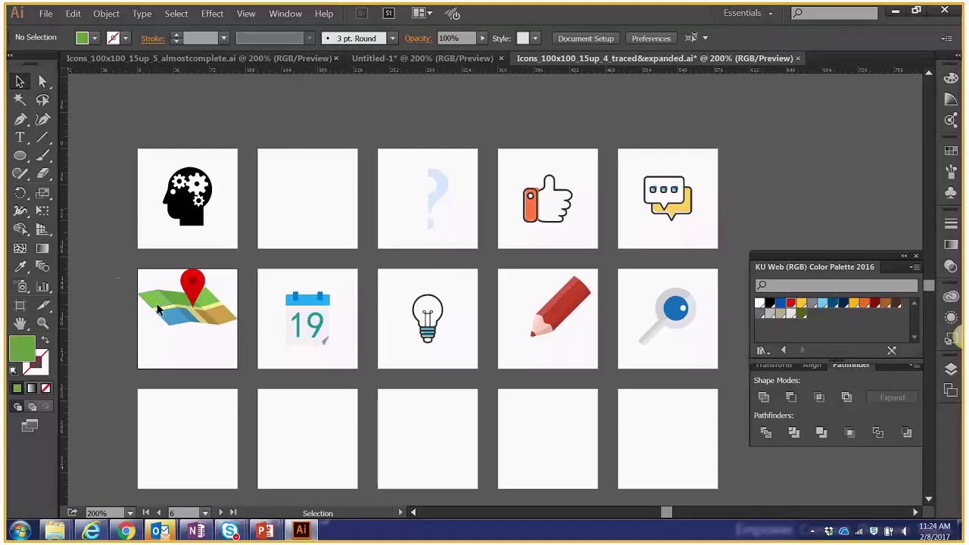
pyautogui.click(157, 302)
pyautogui.click(174, 321)
pyautogui.click(225, 319)
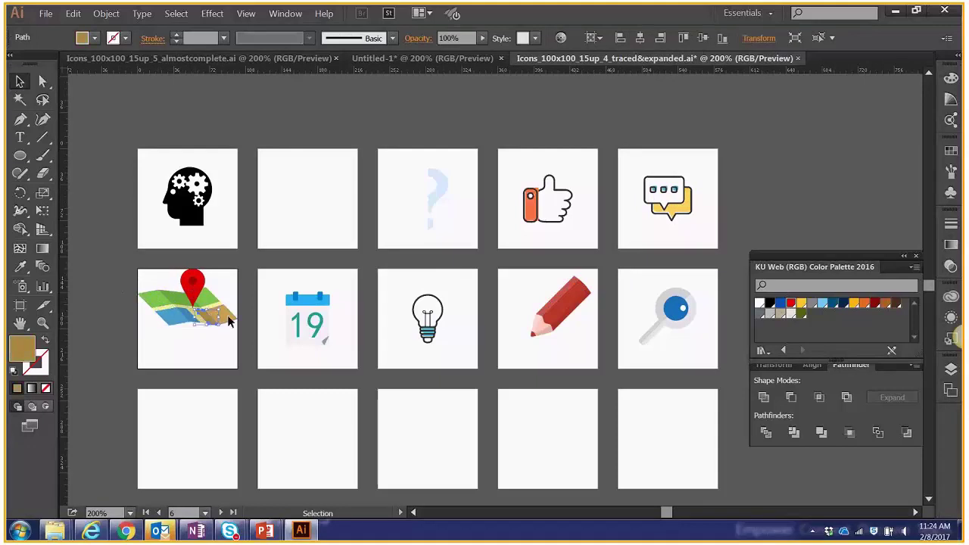
pyautogui.click(234, 317)
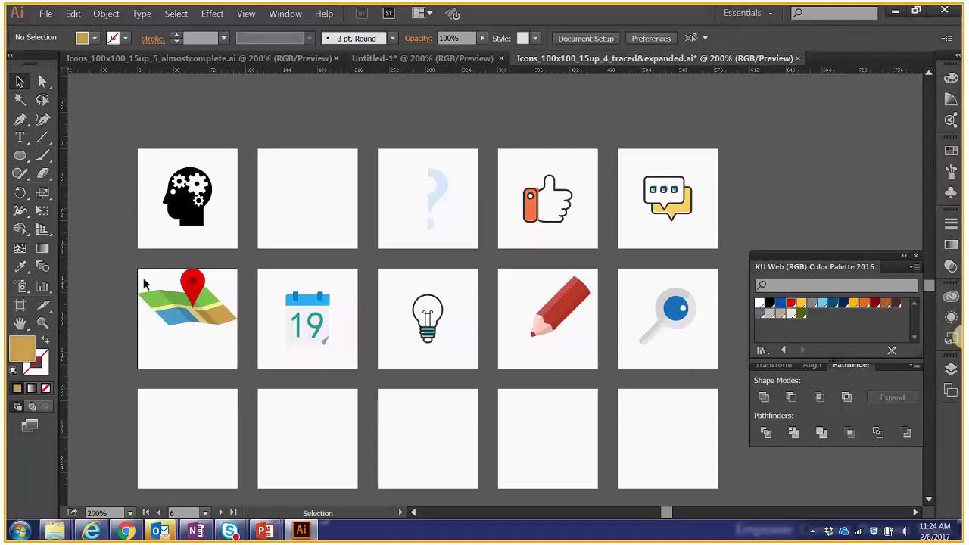
pyautogui.scroll(1, 136, 280)
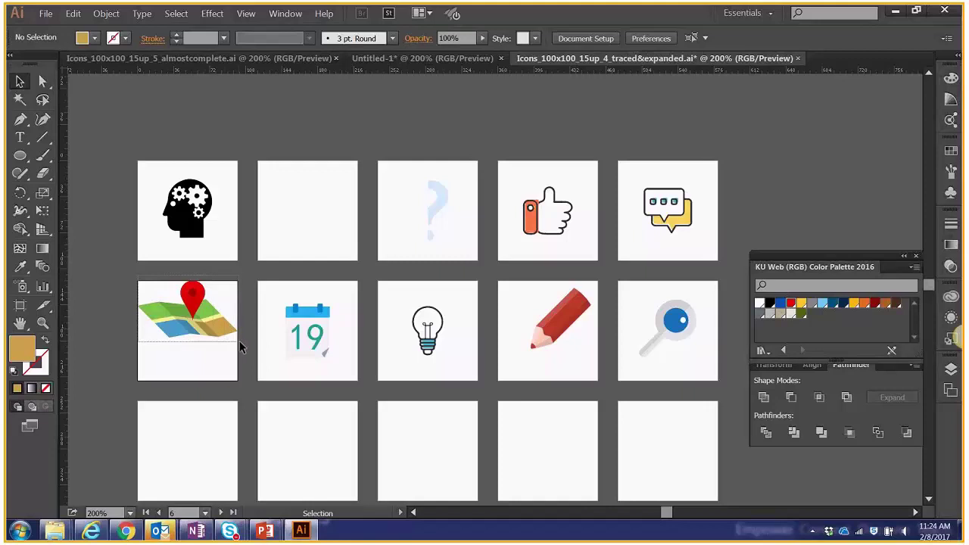
# Scale down all the map icon's parts, group them with Object > Group, and centre the group.
pyautogui.moveTo(241, 341); pyautogui.dragTo(227, 298)
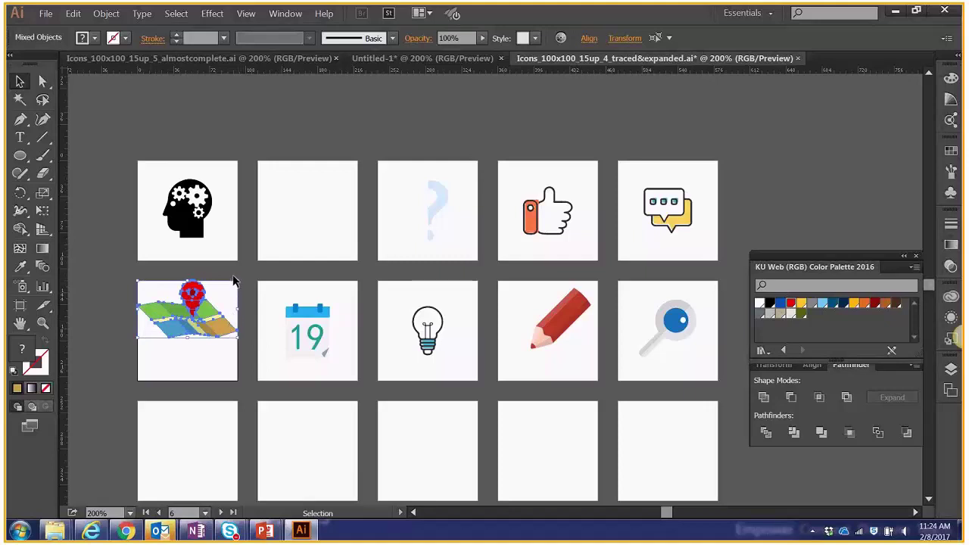
pyautogui.moveTo(234, 283); pyautogui.dragTo(212, 336)
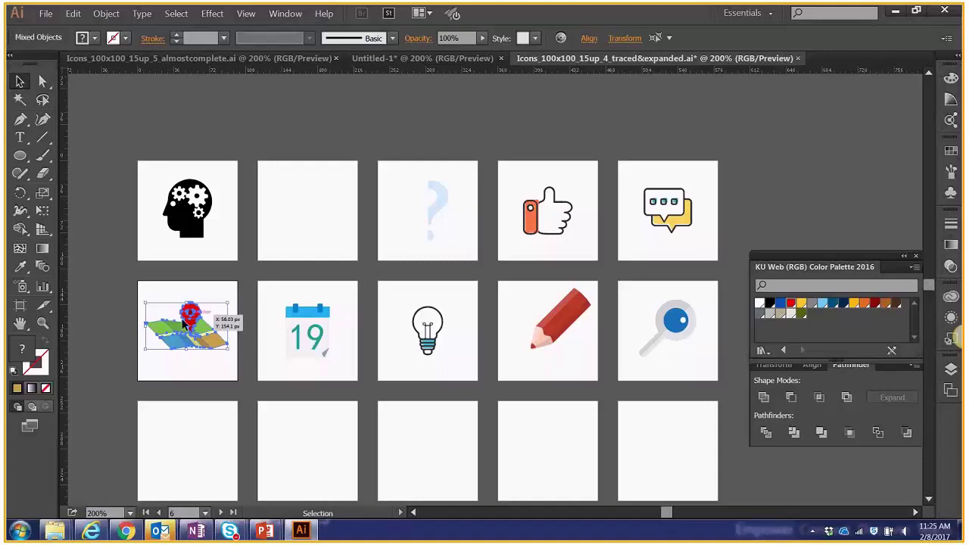
pyautogui.click(118, 15)
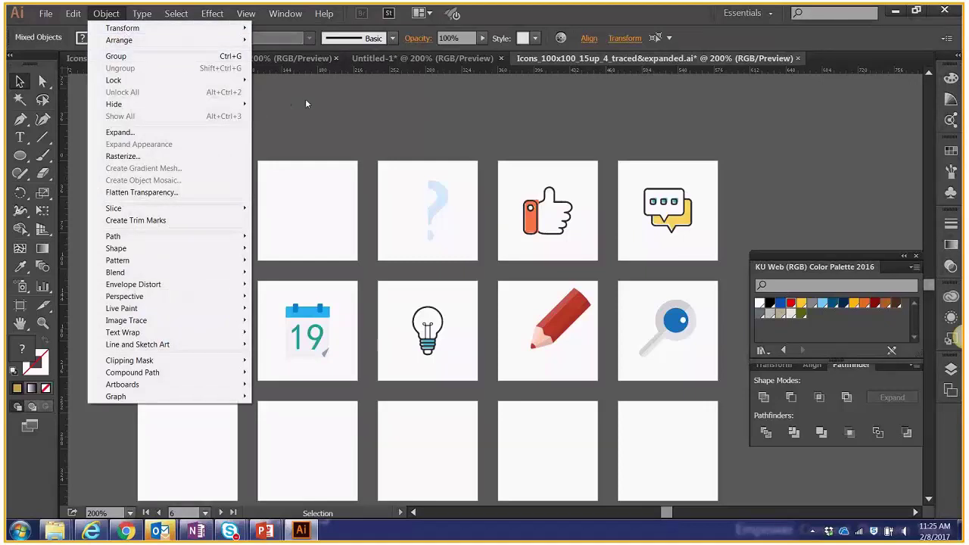
pyautogui.click(187, 57)
pyautogui.moveTo(151, 329); pyautogui.dragTo(221, 354)
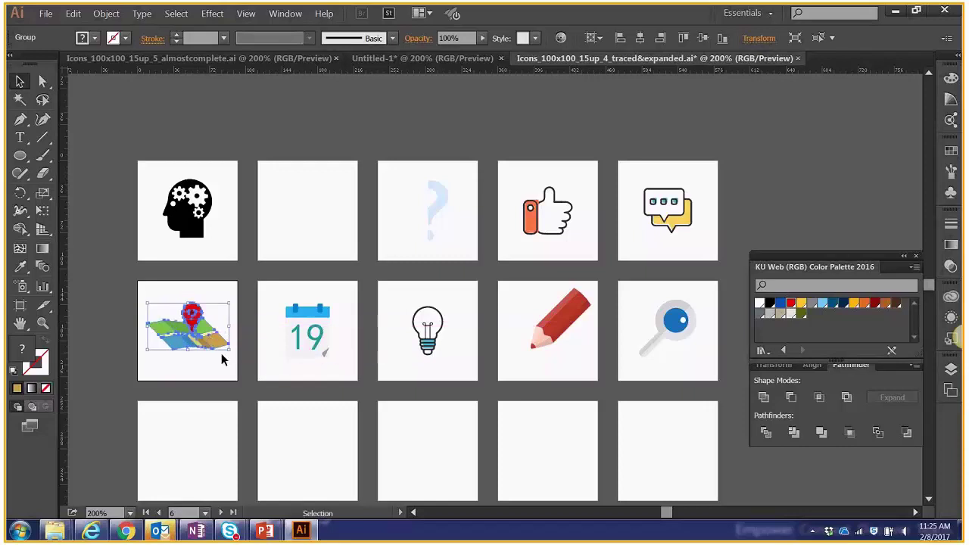
pyautogui.click(218, 361)
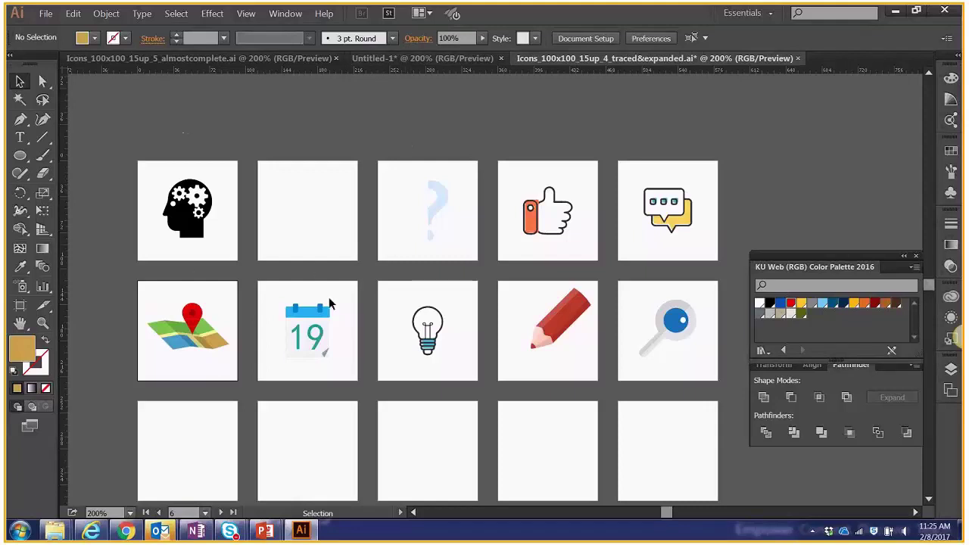
# Look over the almost-complete icon version, then return to the traced and expanded icon file.
pyautogui.click(242, 60)
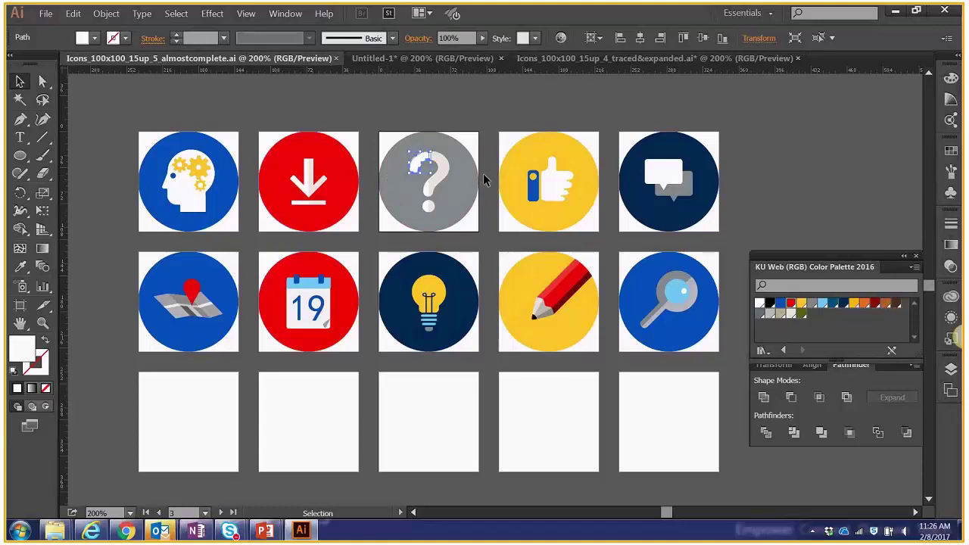
pyautogui.click(469, 59)
pyautogui.click(560, 59)
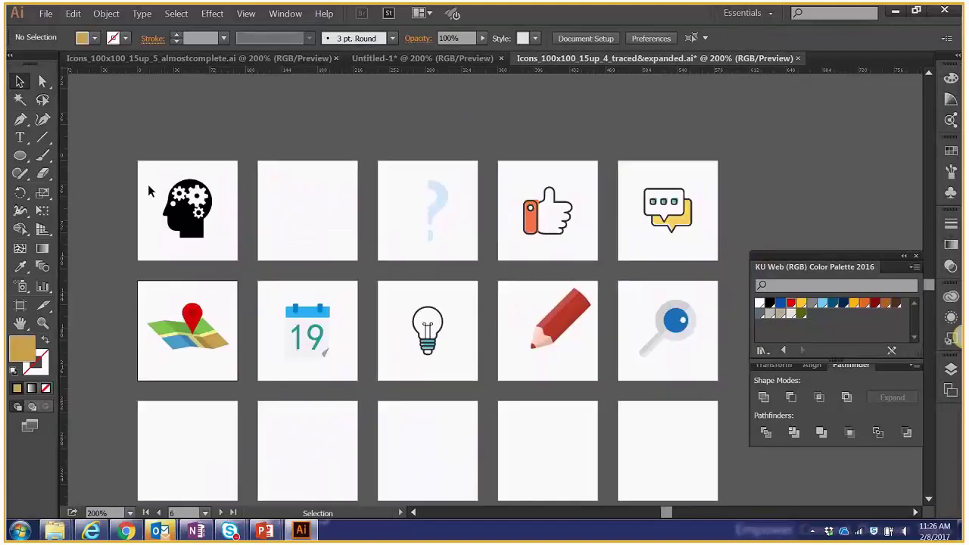
# Draw a test ellipse over the head artboard, undo it, and show the Layers panel.
pyautogui.click(19, 155)
pyautogui.moveTo(138, 161); pyautogui.dragTo(247, 266)
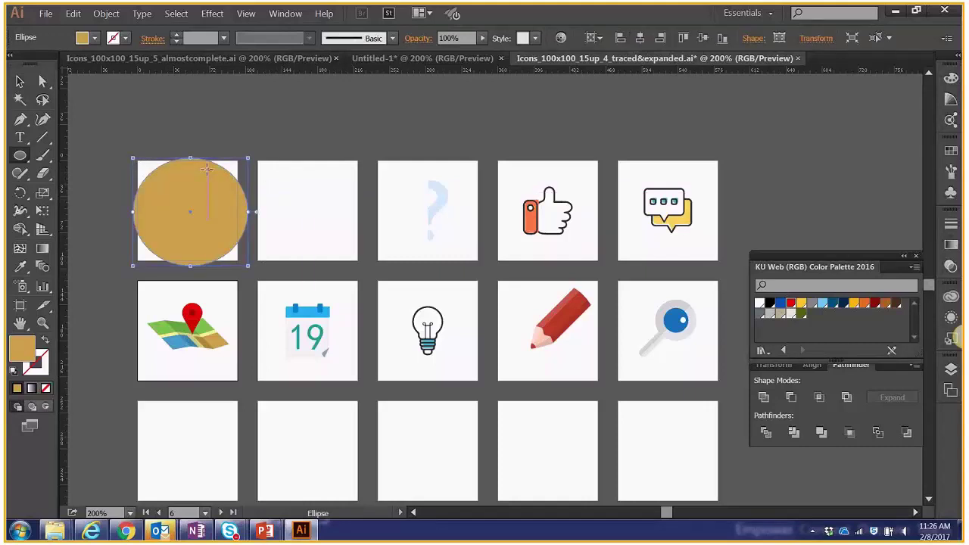
pyautogui.hotkey('ctrl', 'z')
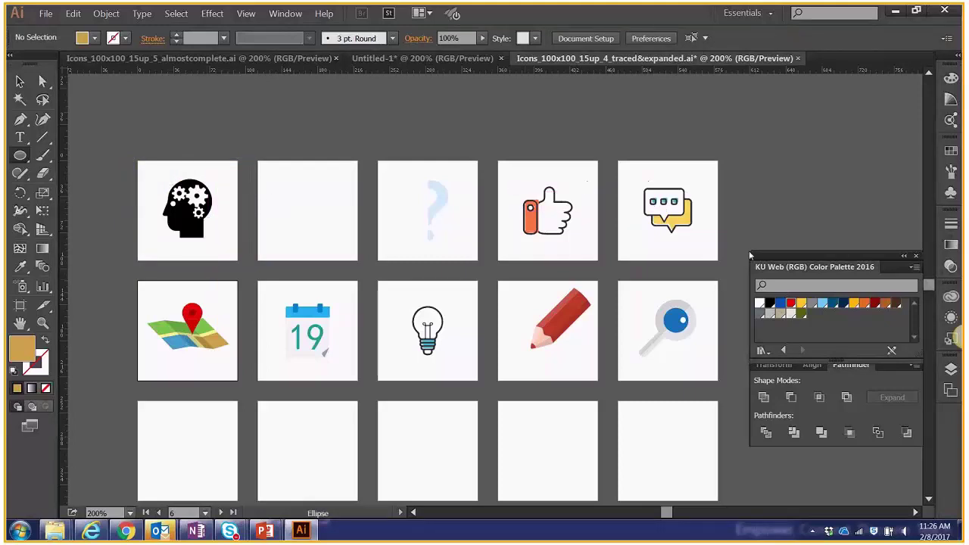
pyautogui.click(950, 370)
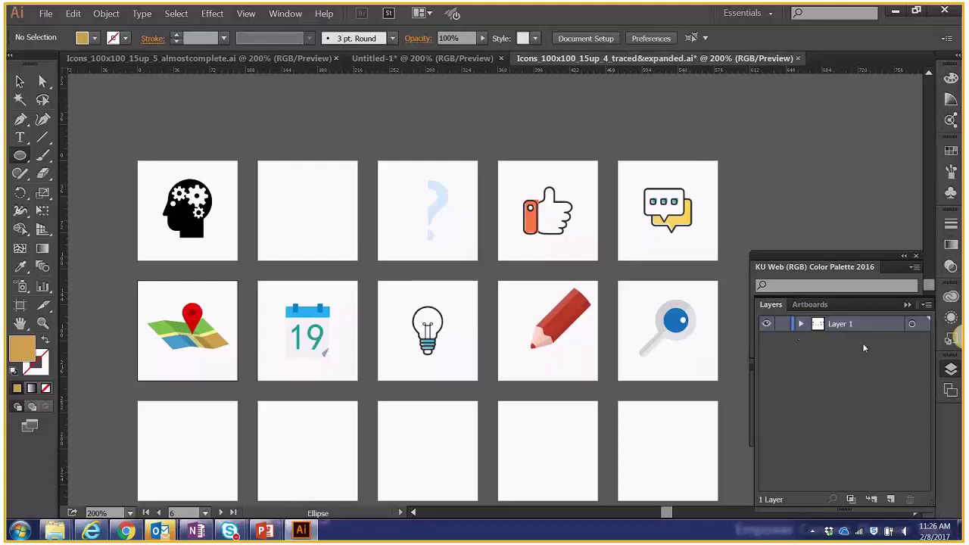
# Resize the dock panels and create a new Layer 2, deleting a misplaced test circle.
pyautogui.moveTo(933, 498); pyautogui.dragTo(927, 405)
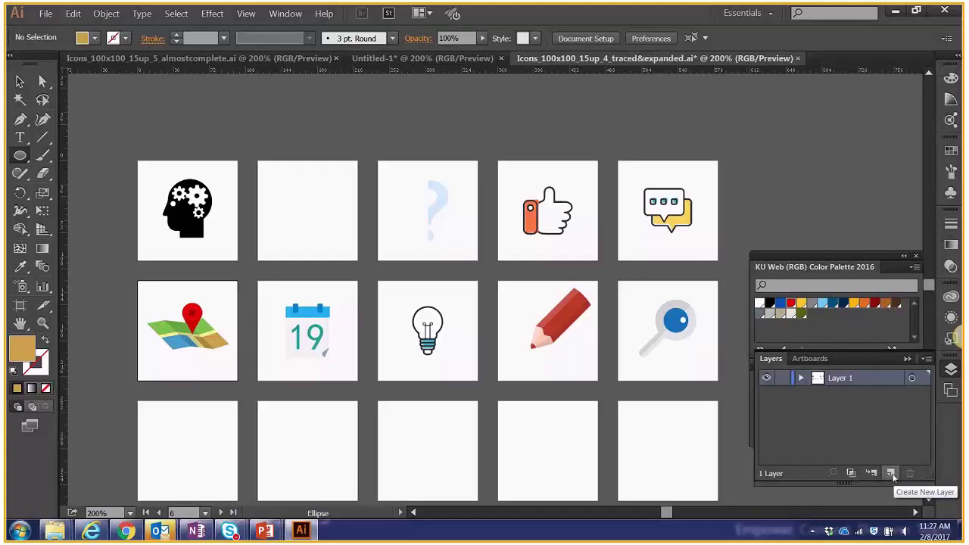
pyautogui.click(891, 473)
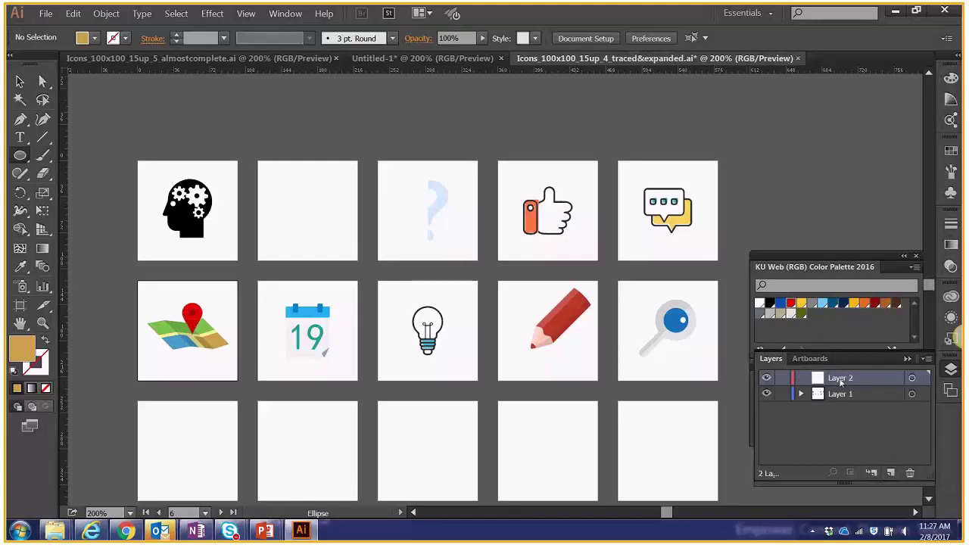
pyautogui.moveTo(138, 161); pyautogui.dragTo(237, 261)
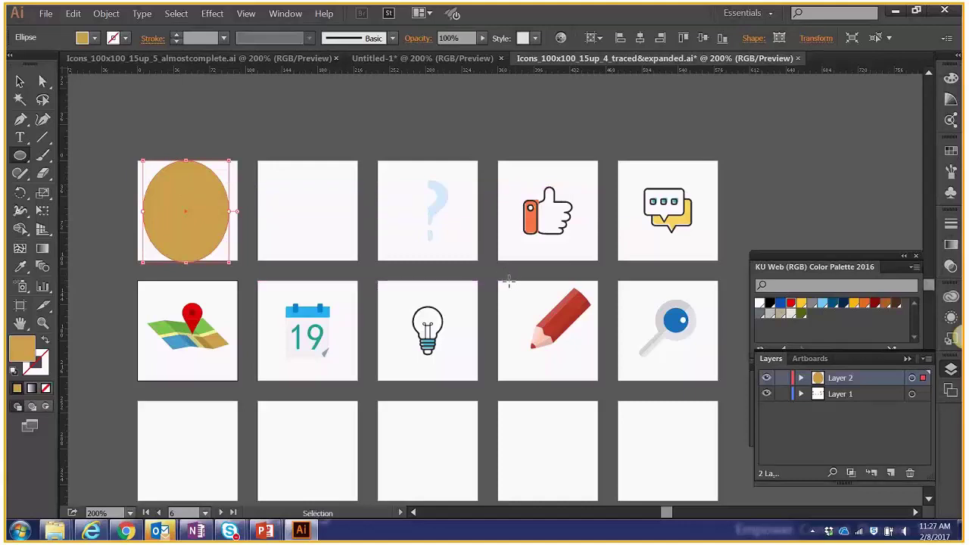
pyautogui.press('Delete')
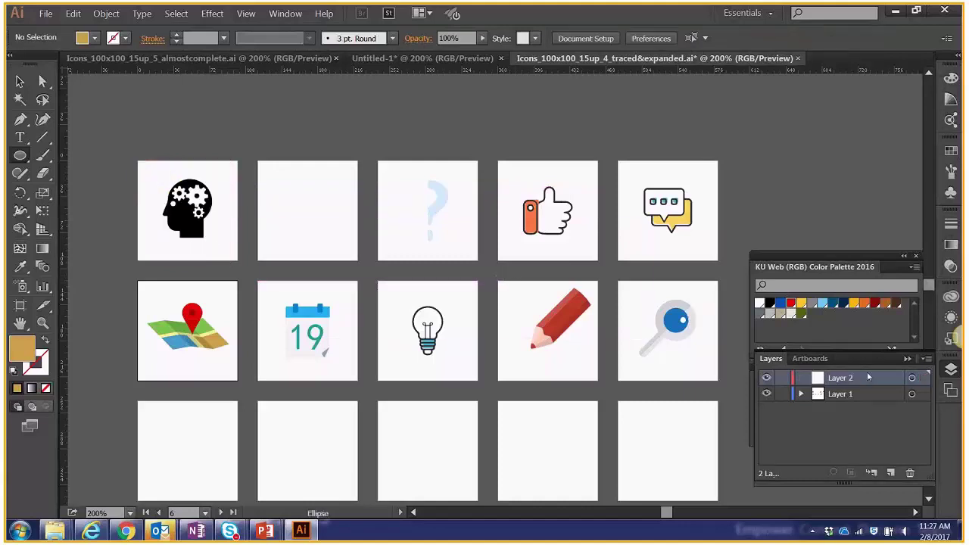
# Move Layer 2 beneath Layer 1 and lock Layer 1 to protect the icons.
pyautogui.moveTo(849, 378); pyautogui.dragTo(847, 399)
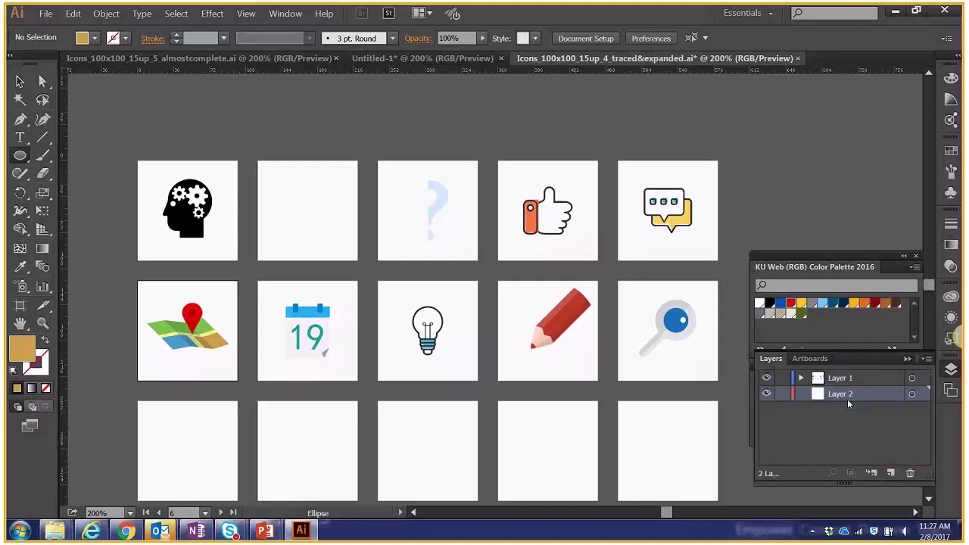
pyautogui.moveTo(147, 161); pyautogui.dragTo(223, 254)
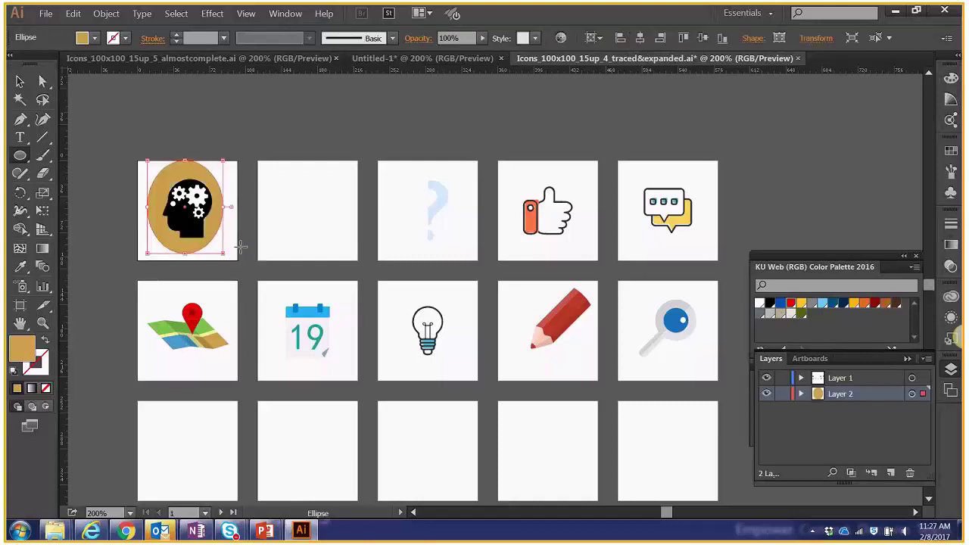
pyautogui.hotkey('ctrl', 'z')
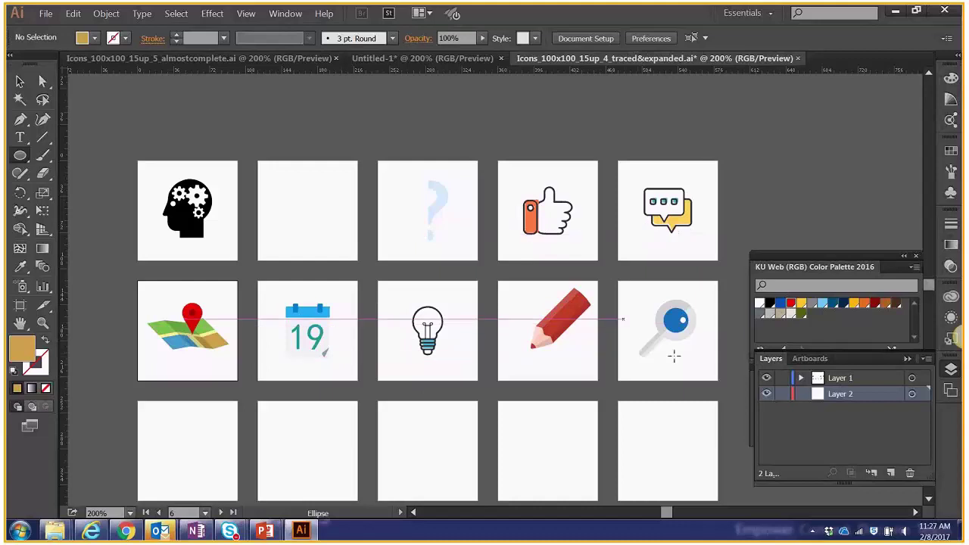
pyautogui.click(784, 378)
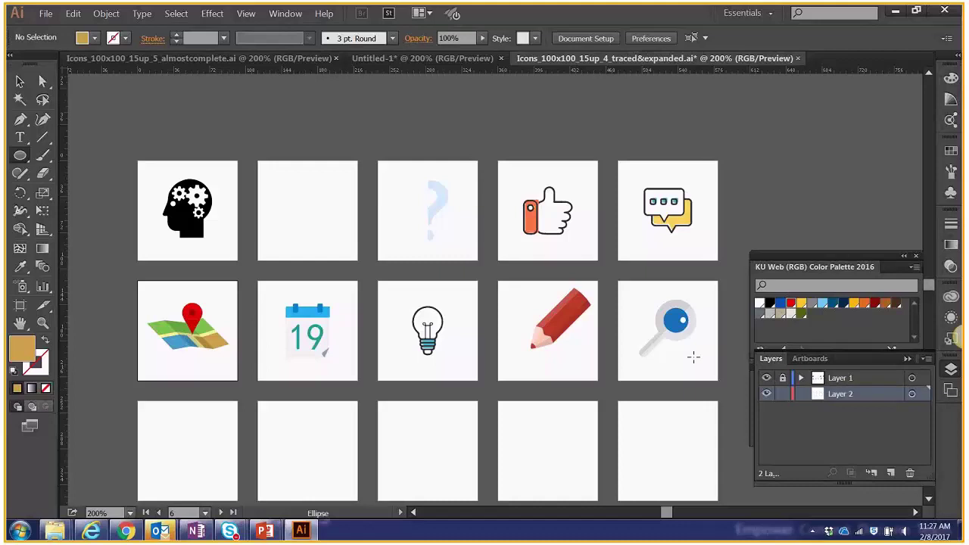
# With the Selection tool, make the magnifier, lightbulb and map artboards active in turn.
pyautogui.click(20, 81)
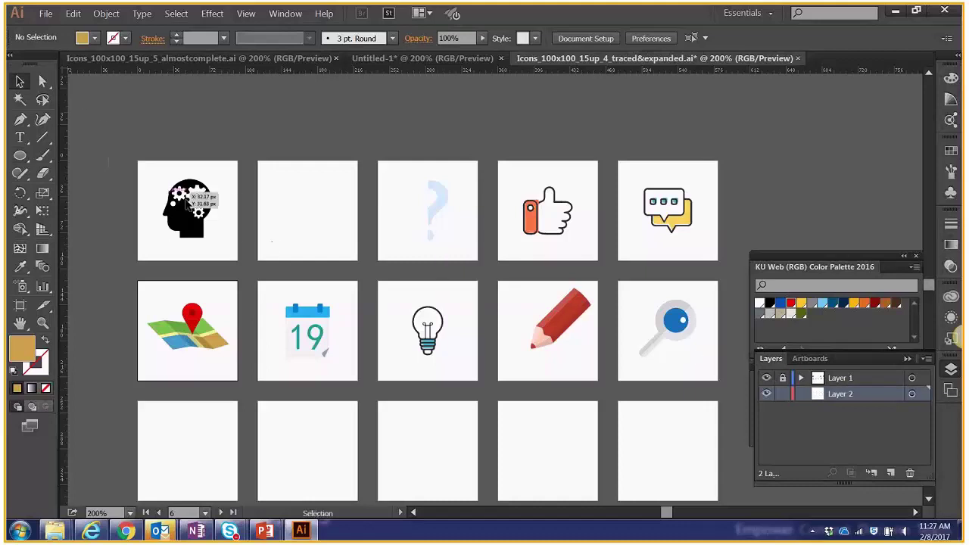
pyautogui.click(664, 242)
pyautogui.click(643, 295)
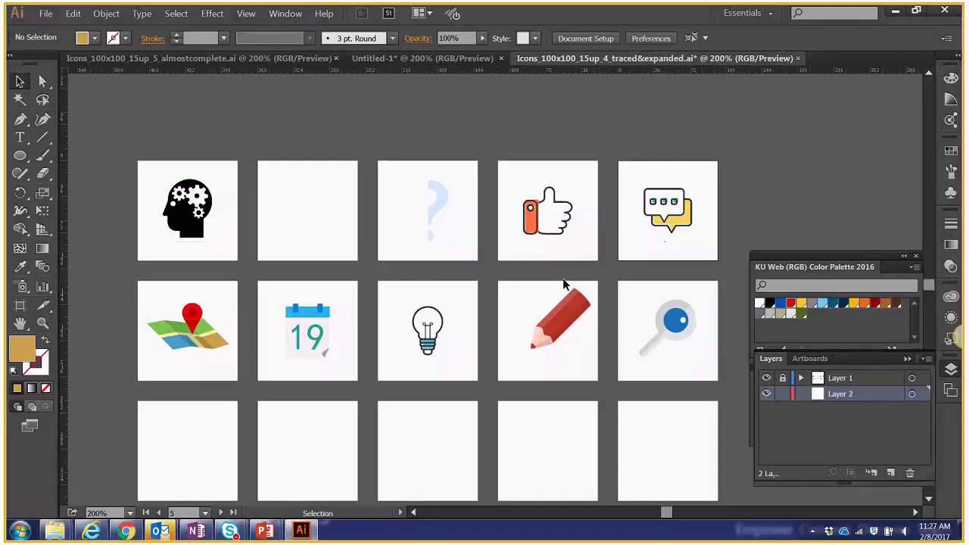
pyautogui.click(428, 345)
pyautogui.click(193, 314)
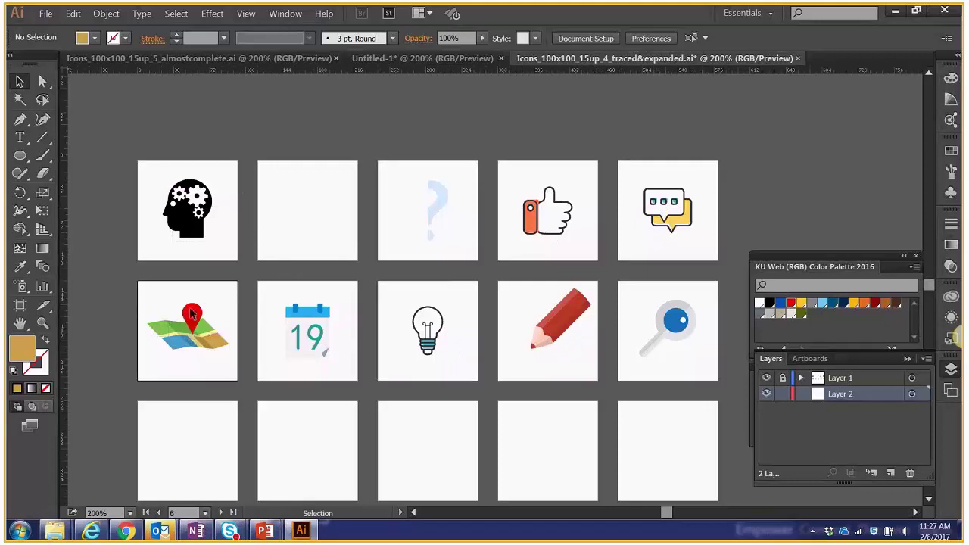
# Draw a 100x100 px gold circle filling the head artboard, then pick the Rectangle tool.
pyautogui.press('l')
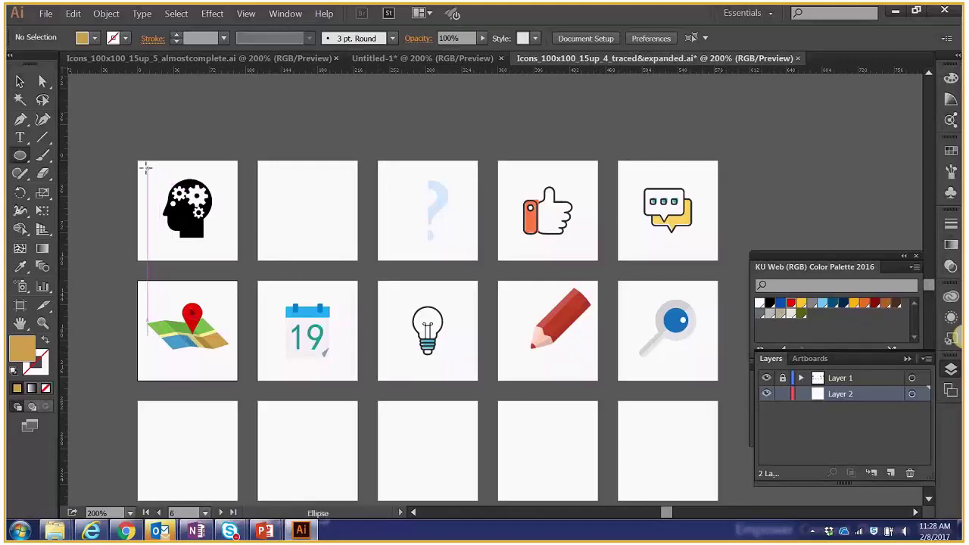
pyautogui.moveTo(140, 160); pyautogui.dragTo(239, 260)
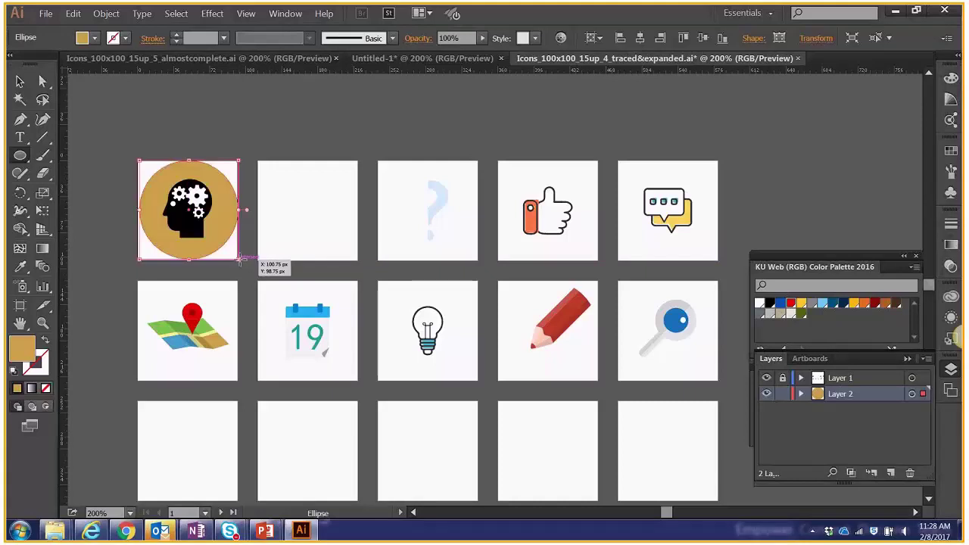
pyautogui.click(21, 81)
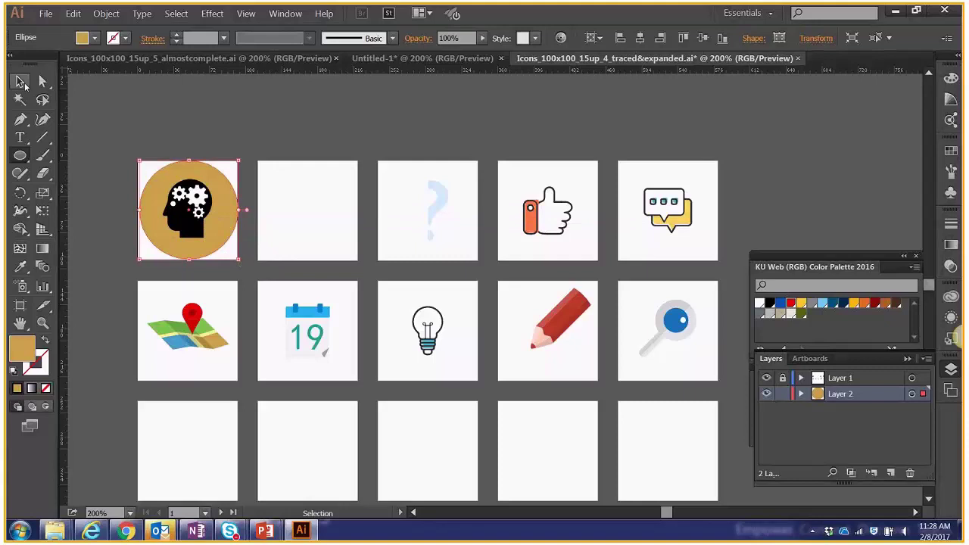
pyautogui.click(21, 155)
pyautogui.click(57, 155)
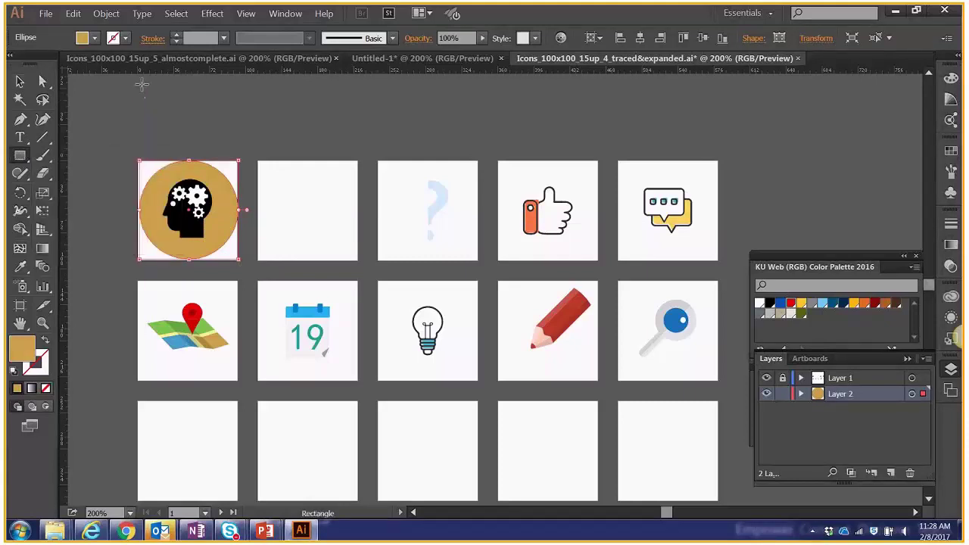
pyautogui.moveTo(142, 85); pyautogui.dragTo(192, 148)
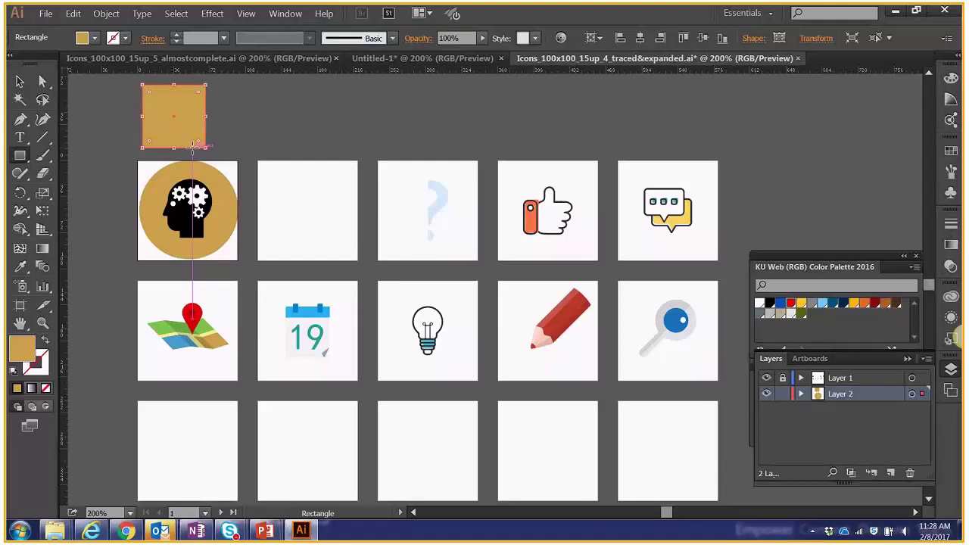
pyautogui.click(21, 81)
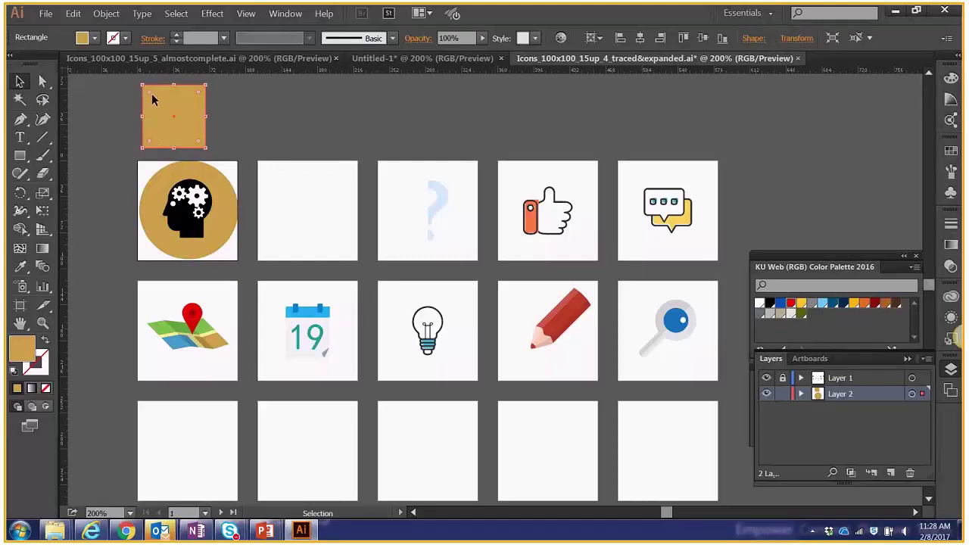
pyautogui.moveTo(152, 96); pyautogui.dragTo(190, 109)
pyautogui.click(231, 108)
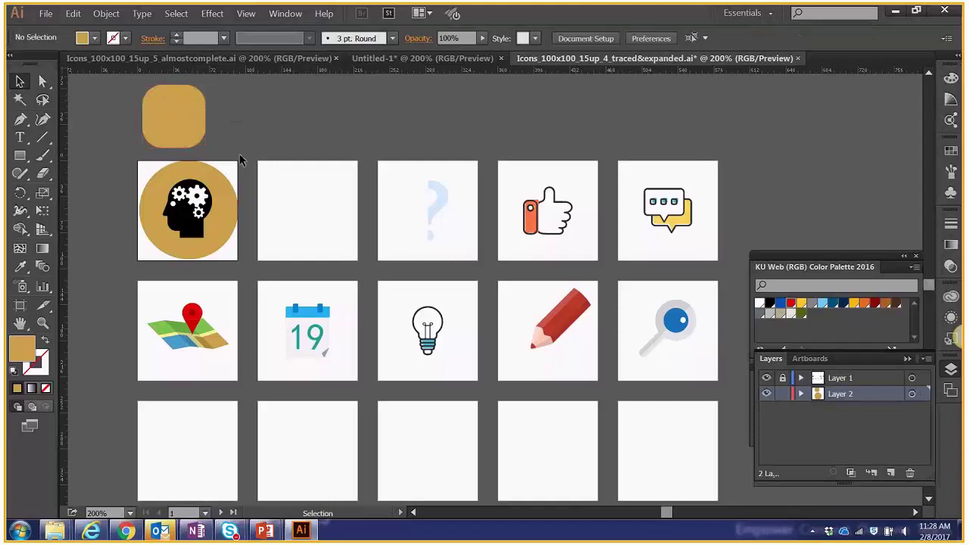
pyautogui.click(196, 129)
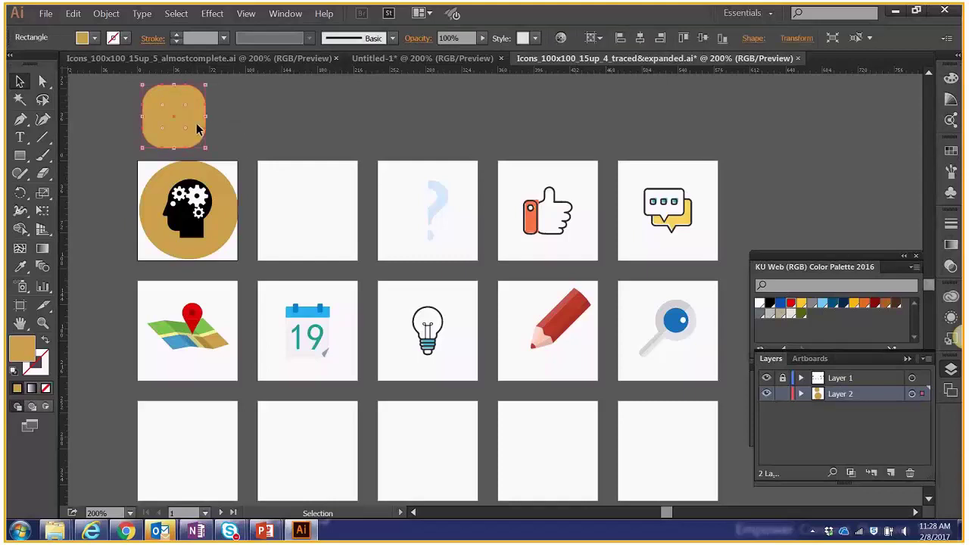
pyautogui.press('Delete')
pyautogui.click(20, 161)
pyautogui.moveTo(20, 162); pyautogui.dragTo(66, 198)
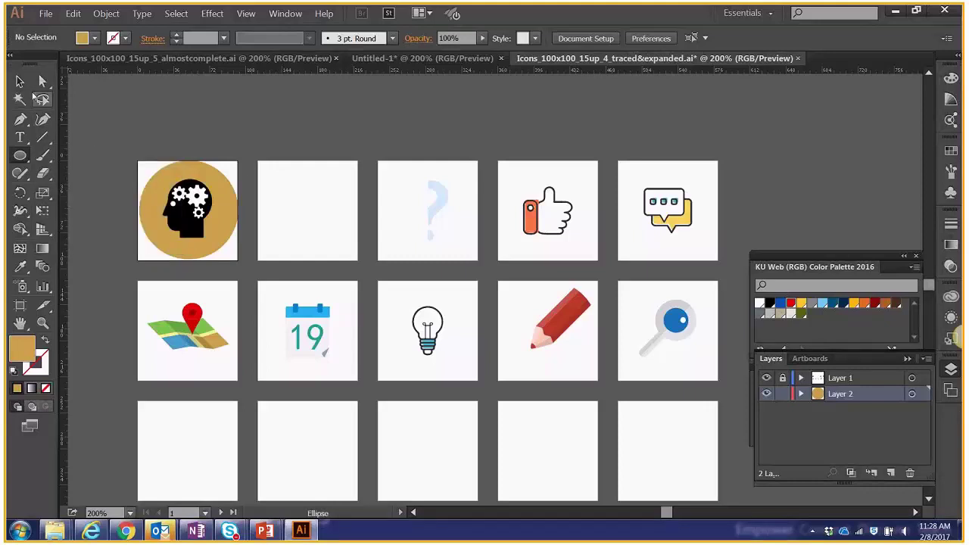
# Delete the old gold circle and redraw a 100x100 px circle on the head artboard.
pyautogui.click(19, 81)
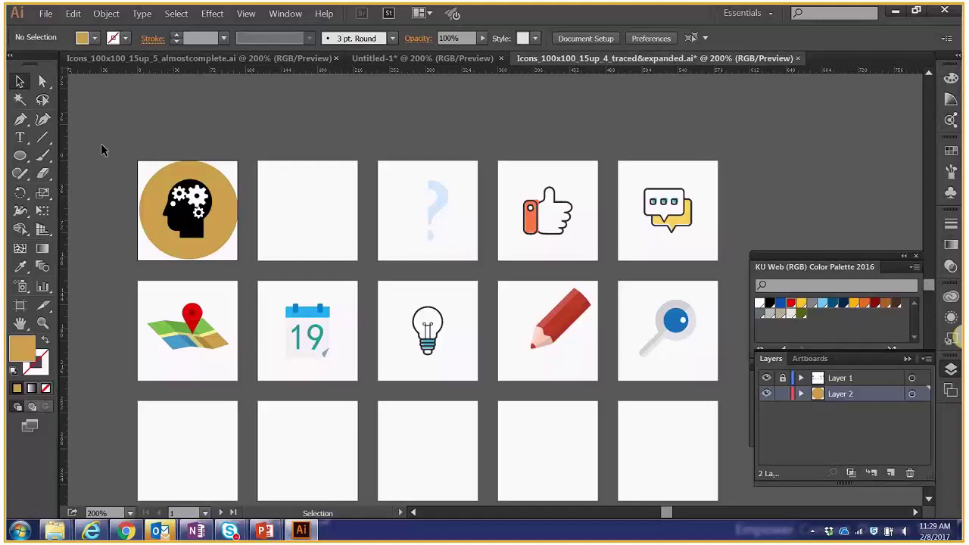
pyautogui.click(155, 198)
pyautogui.press('Delete')
pyautogui.click(20, 155)
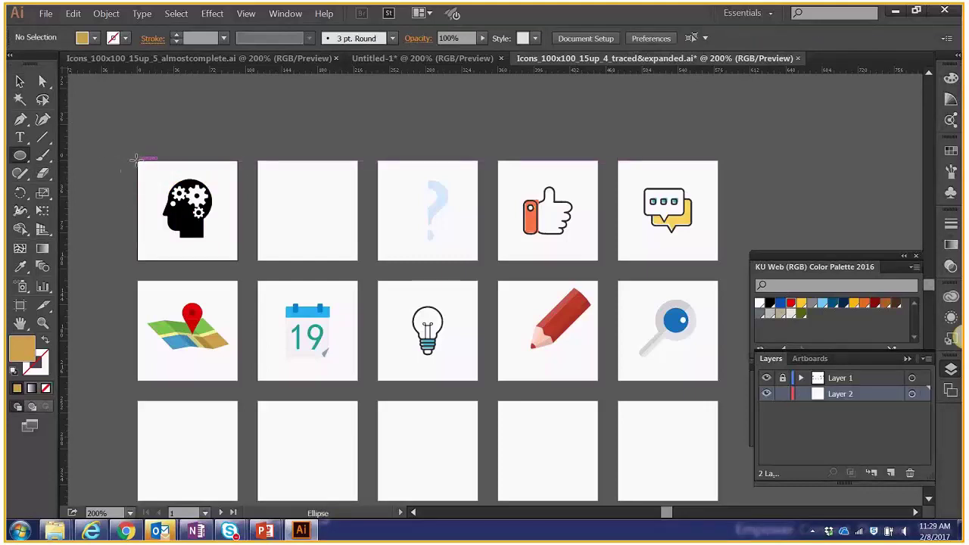
pyautogui.moveTo(137, 160); pyautogui.dragTo(209, 262)
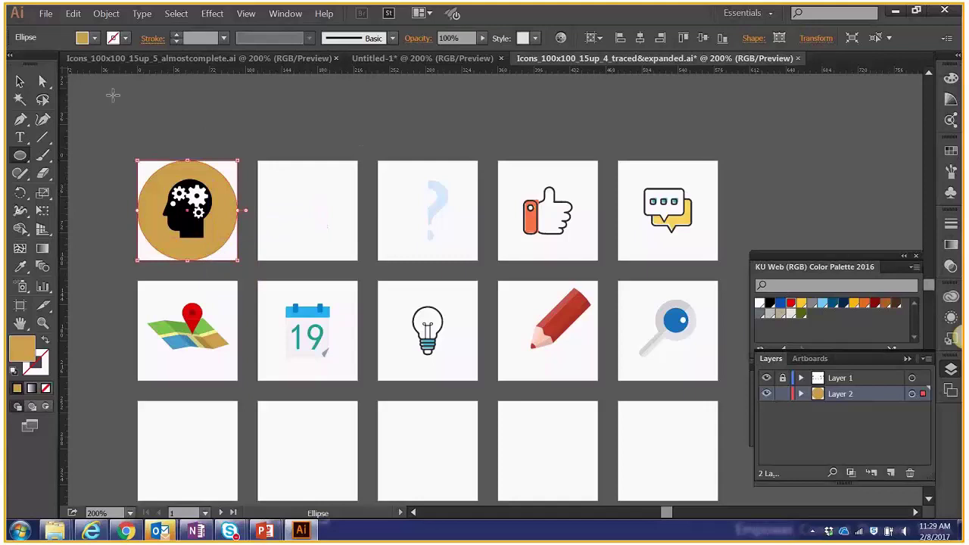
# Check the circle's position and size fields, then select and copy the head icon's gold circle.
pyautogui.press('v')
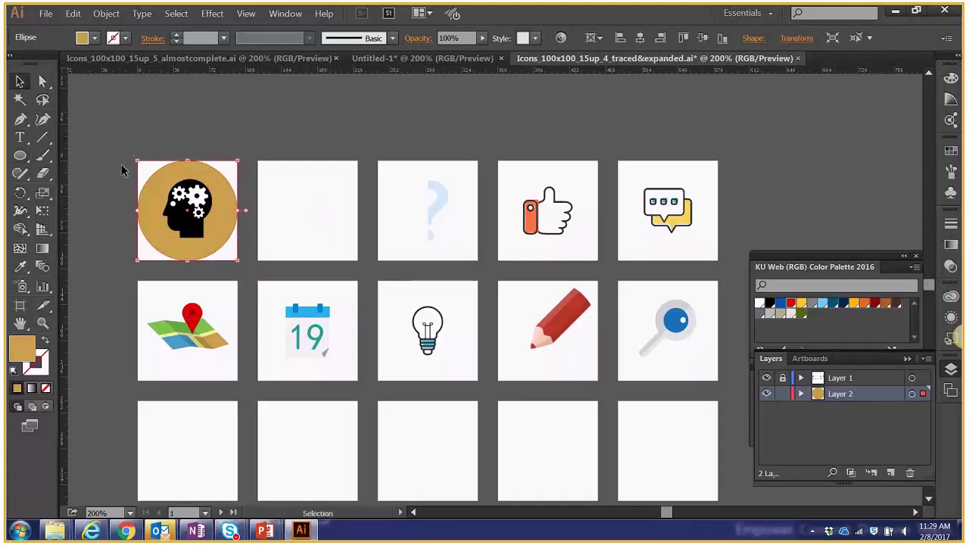
pyautogui.click(798, 38)
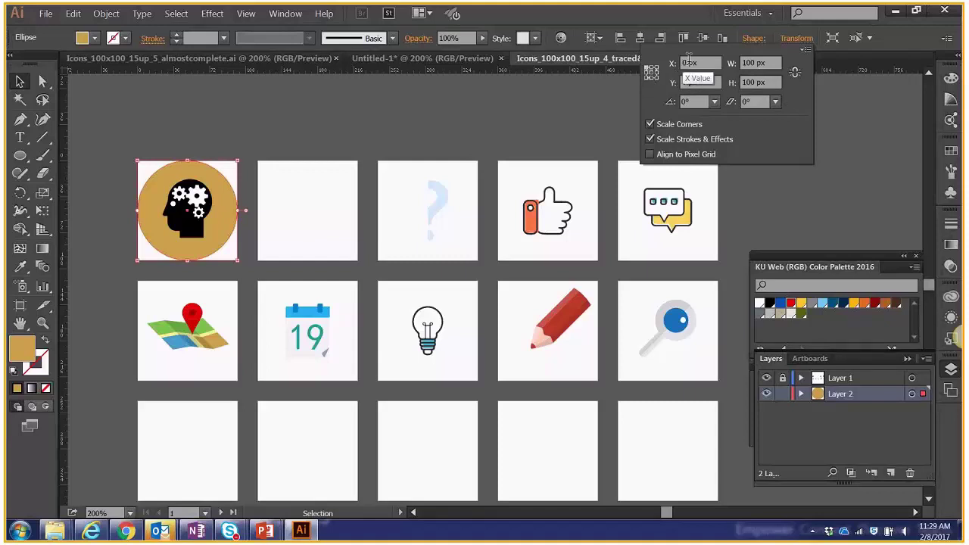
pyautogui.click(436, 130)
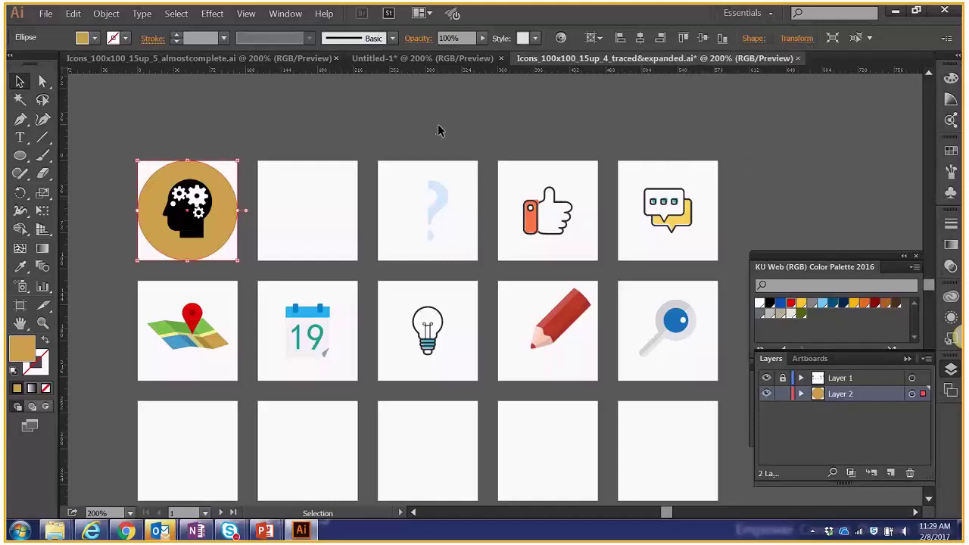
pyautogui.click(376, 124)
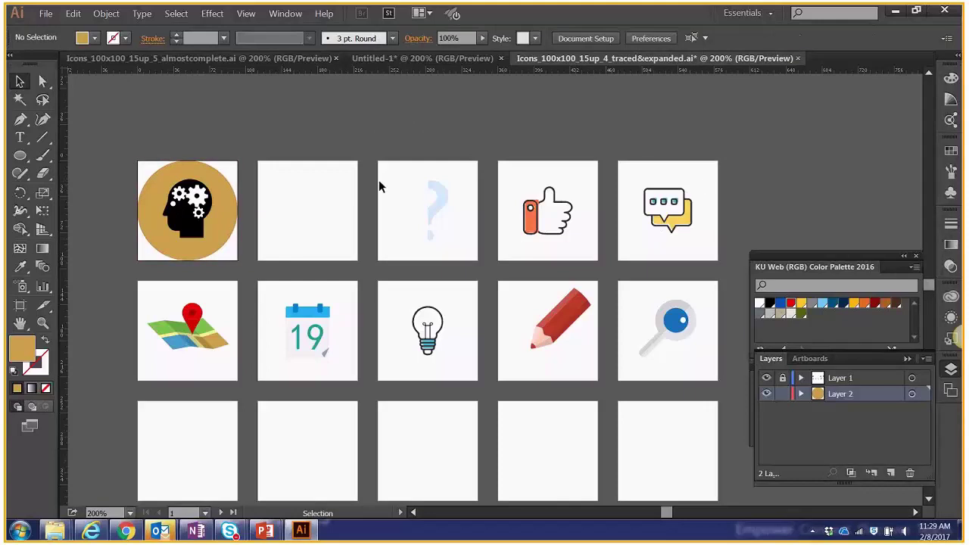
pyautogui.click(217, 180)
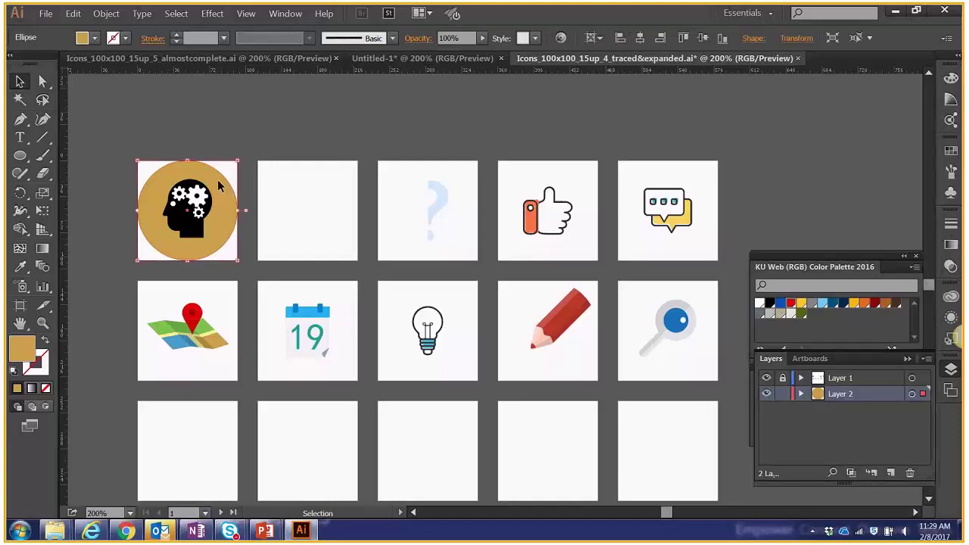
pyautogui.press('v')
# Paste the gold circle in place behind the download-arrow and question-mark icons.
pyautogui.click(327, 180)
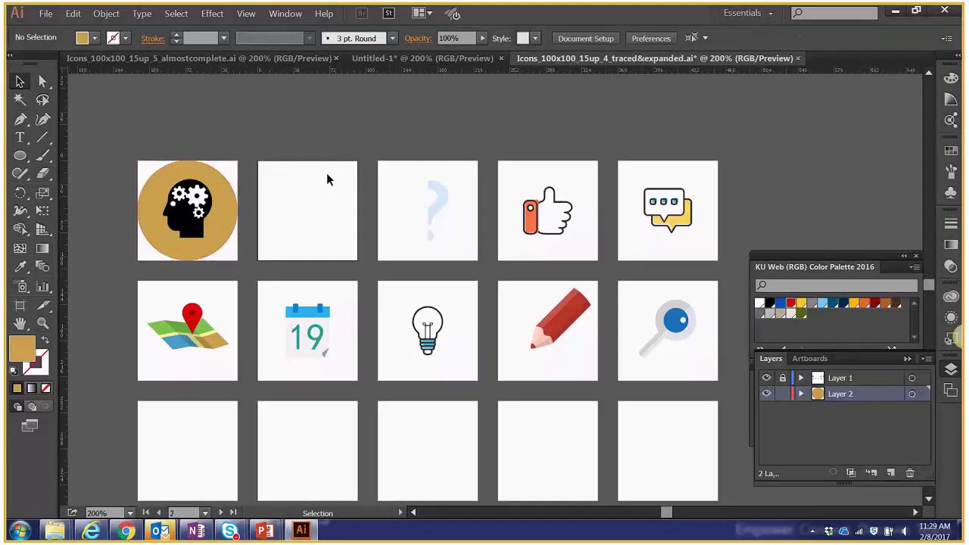
pyautogui.click(74, 14)
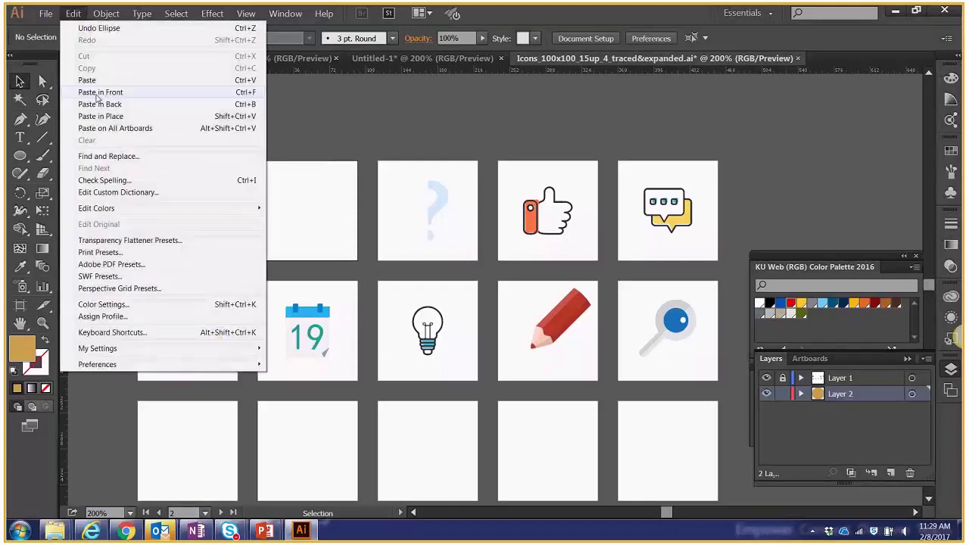
pyautogui.click(103, 117)
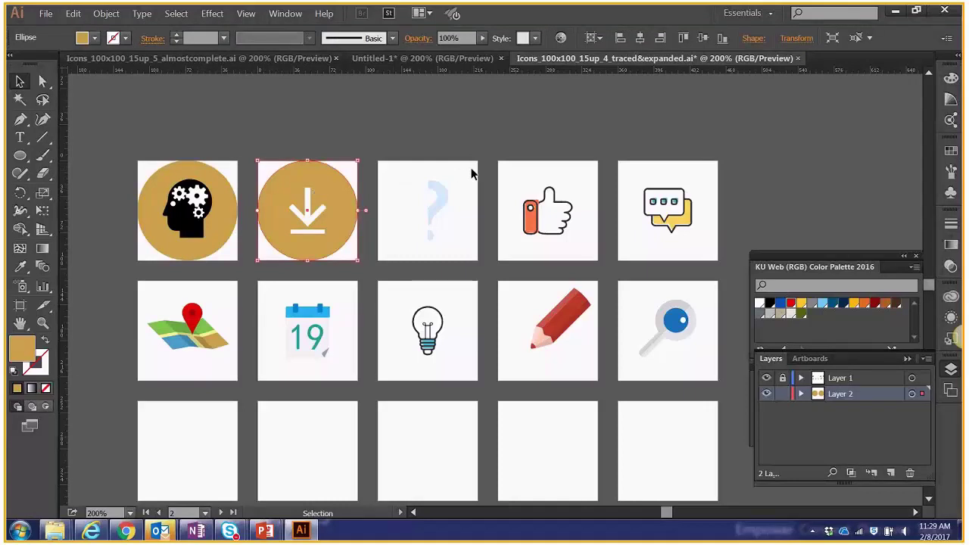
pyautogui.click(471, 174)
pyautogui.click(106, 14)
pyautogui.moveTo(69, 9)
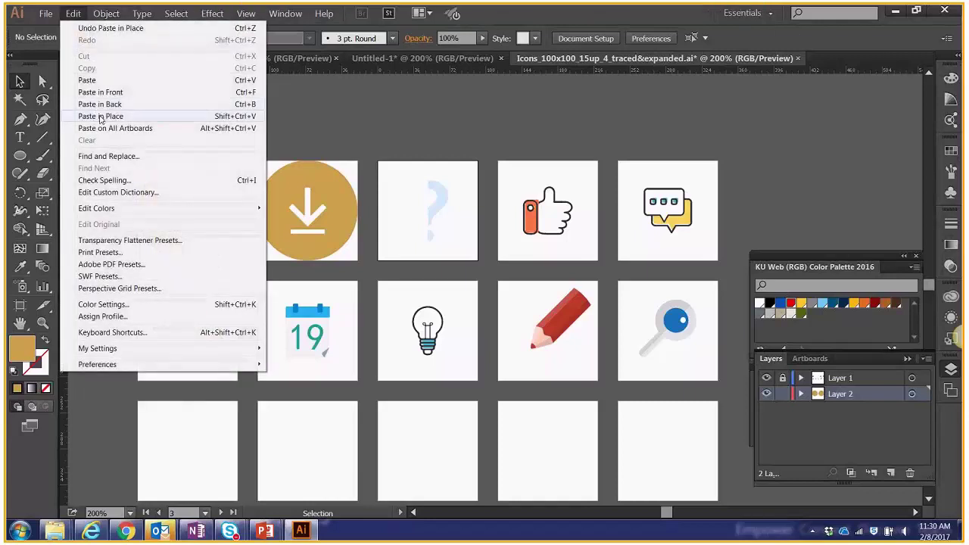
pyautogui.click(100, 117)
# Paste the gold circle in place behind the thumbs-up and speech-bubble icons.
pyautogui.click(506, 174)
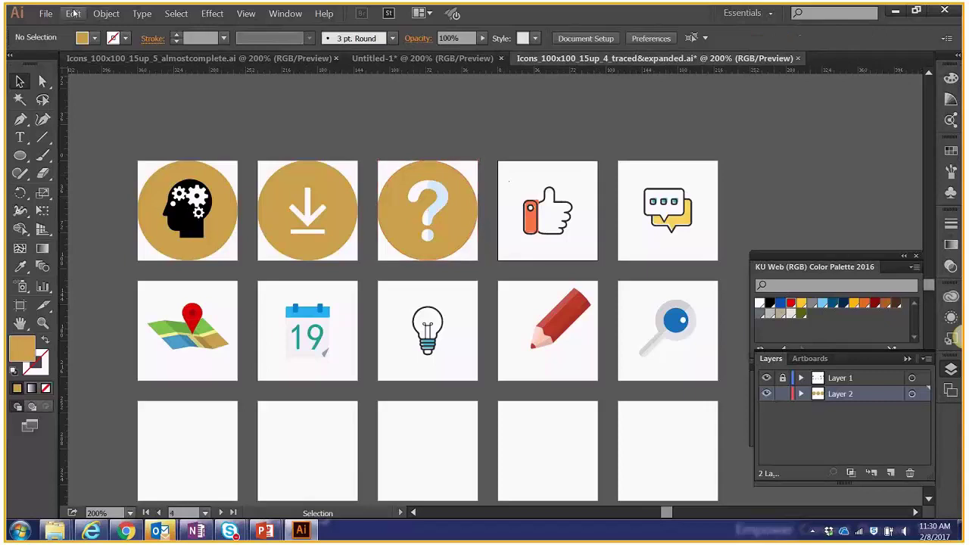
pyautogui.click(73, 13)
pyautogui.click(99, 117)
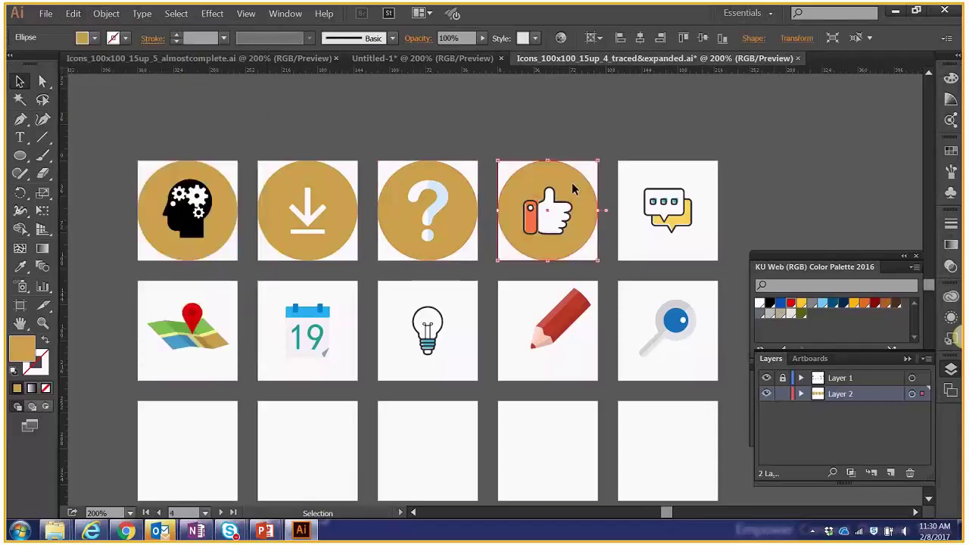
pyautogui.click(626, 176)
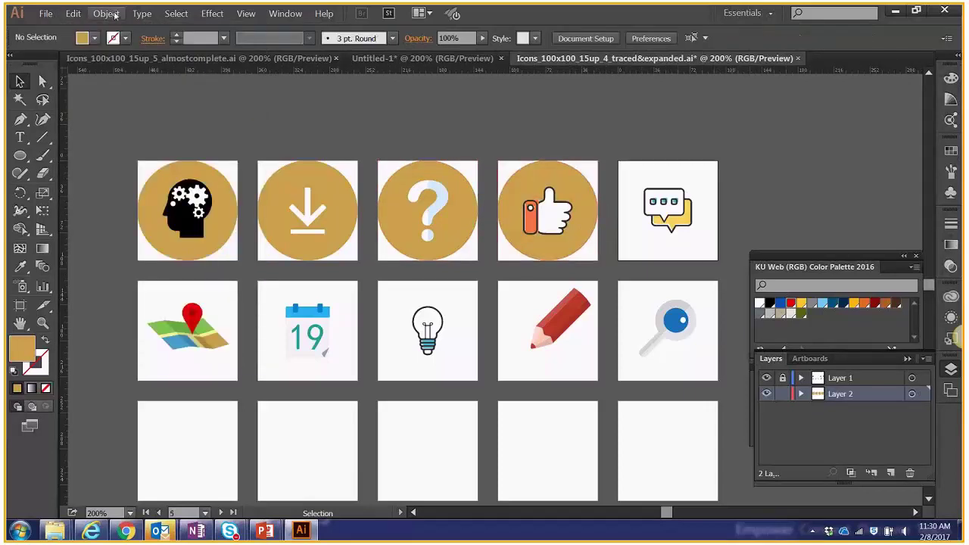
pyautogui.click(73, 13)
pyautogui.click(119, 116)
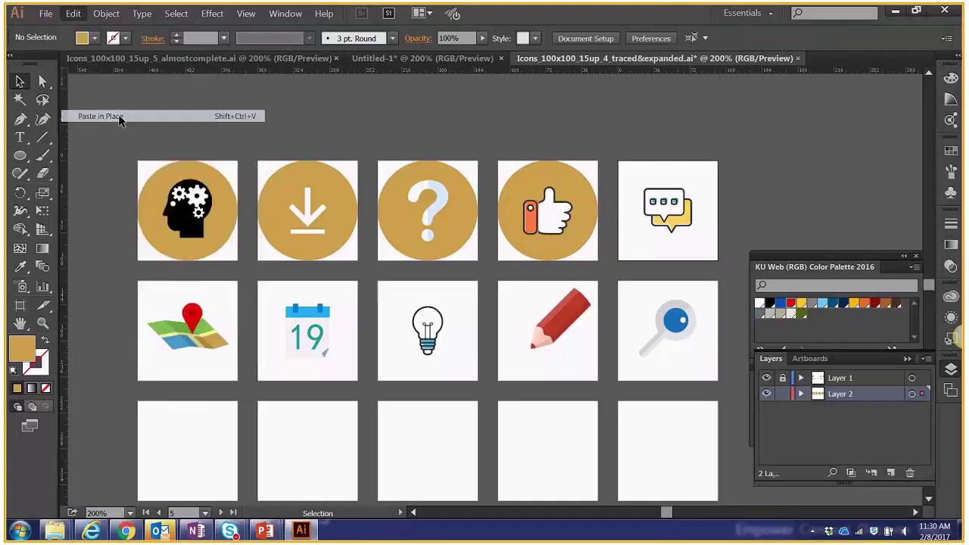
pyautogui.click(764, 144)
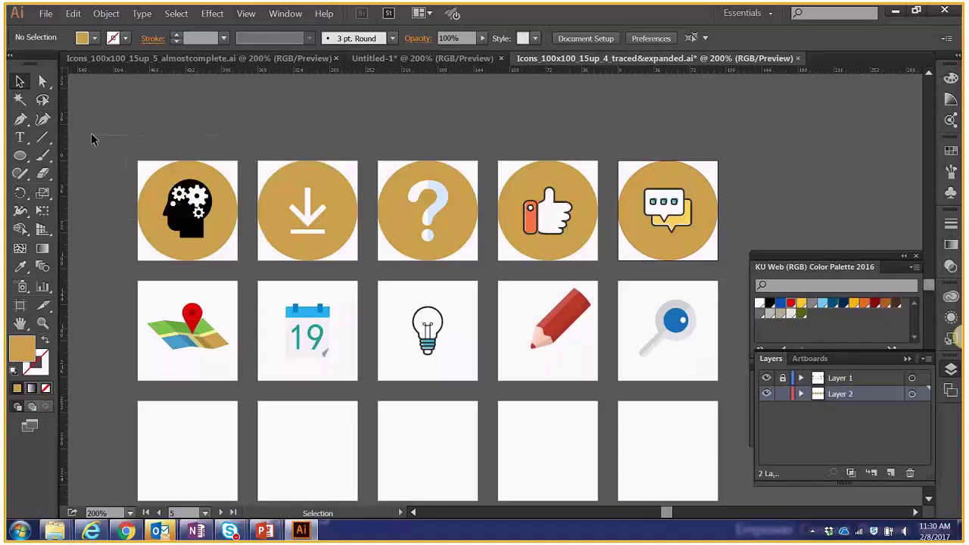
# Select the five top-row circles and drag a copy down onto the second row.
pyautogui.moveTo(129, 149); pyautogui.dragTo(733, 269)
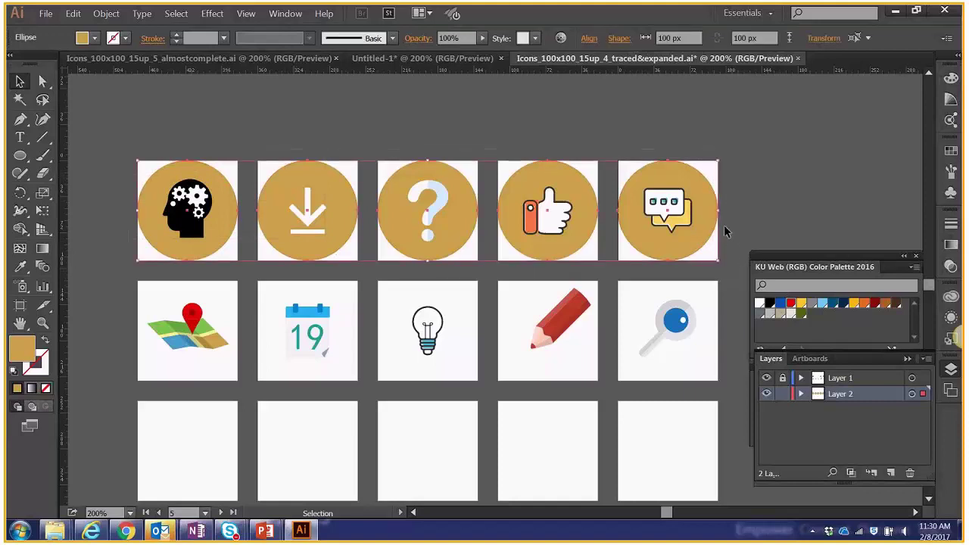
pyautogui.click(730, 161)
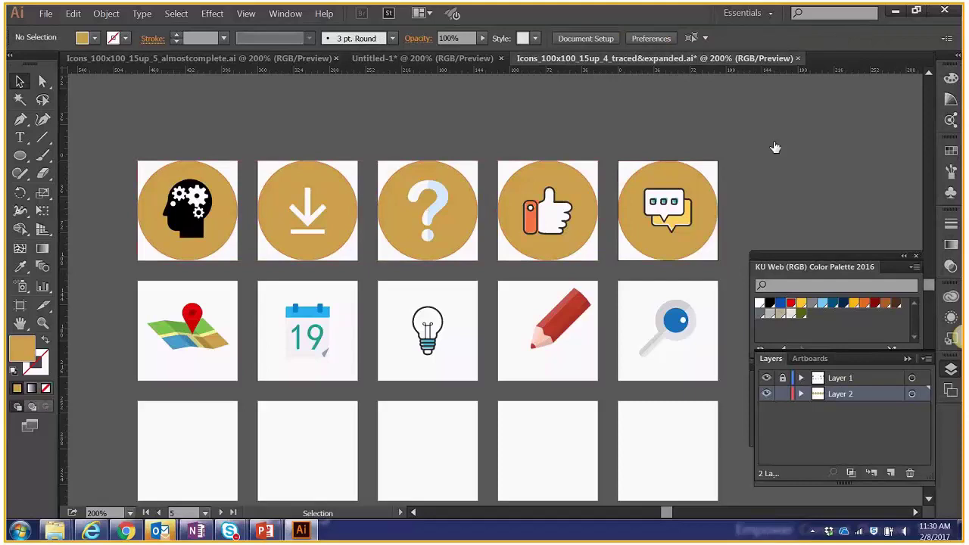
pyautogui.press('a')
pyautogui.press('v')
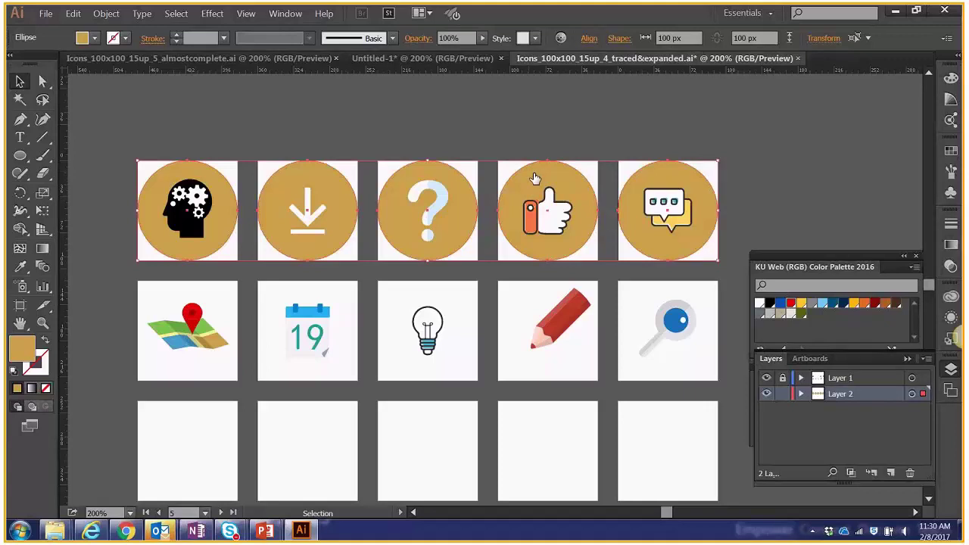
pyautogui.moveTo(534, 178); pyautogui.dragTo(535, 298)
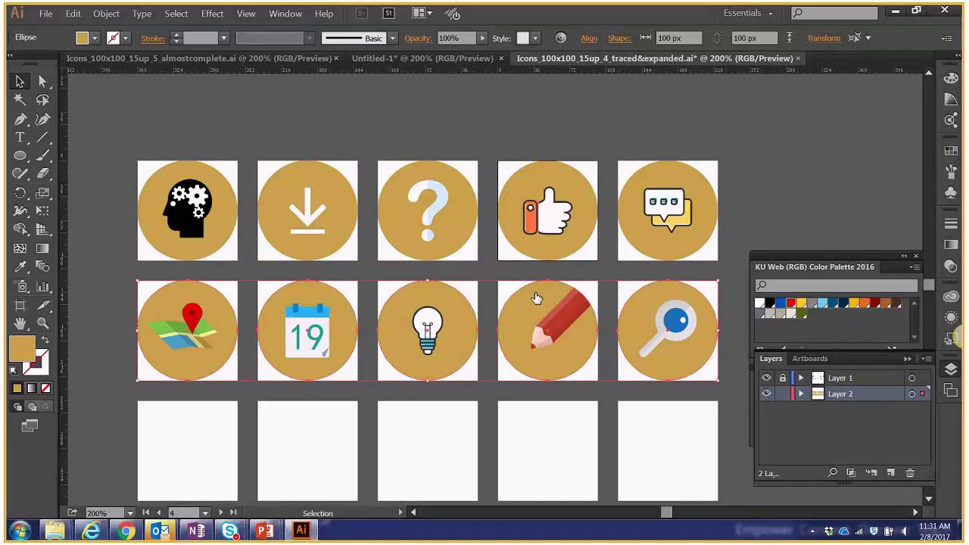
# Duplicate the head icon's circle into a stray copy above the top row.
pyautogui.click(401, 142)
pyautogui.scroll(1, 553, 171)
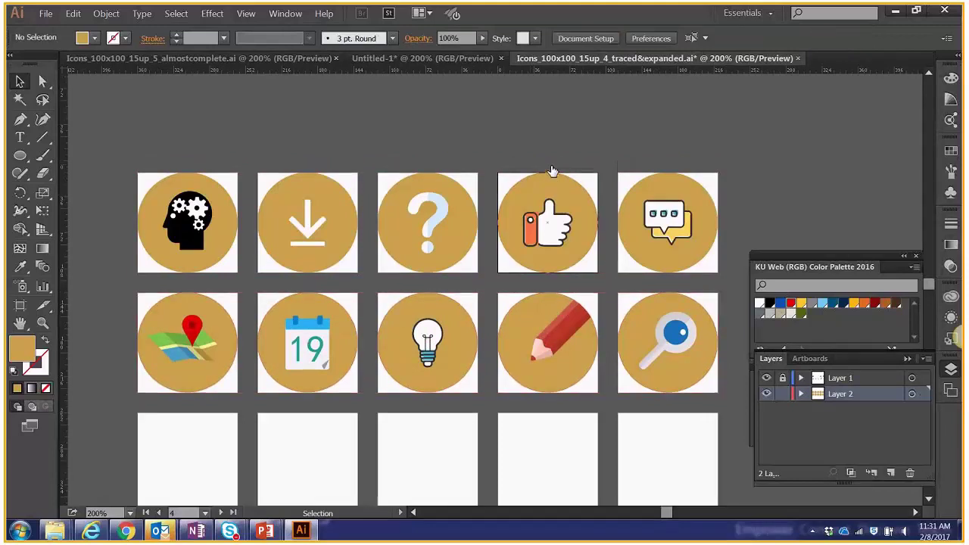
pyautogui.scroll(1, 552, 171)
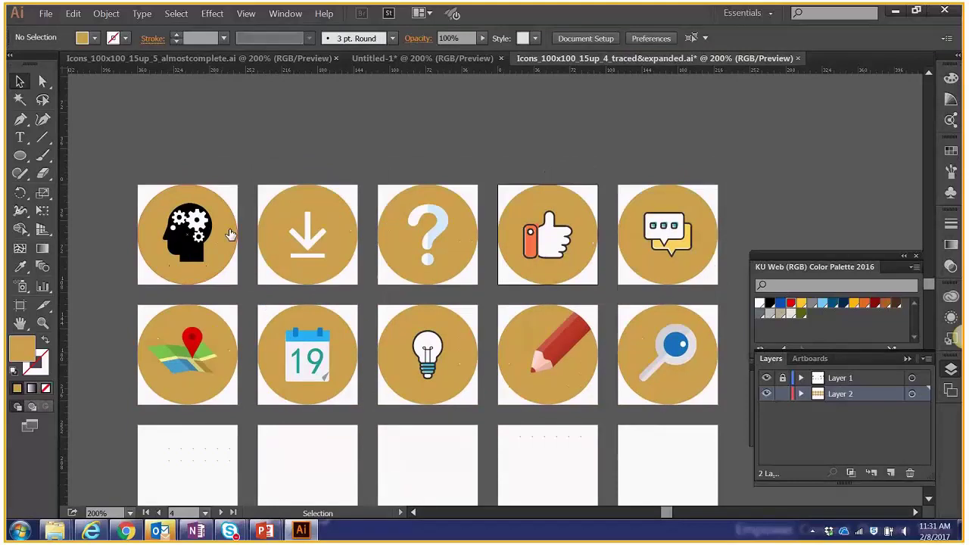
pyautogui.moveTo(231, 234); pyautogui.dragTo(419, 133)
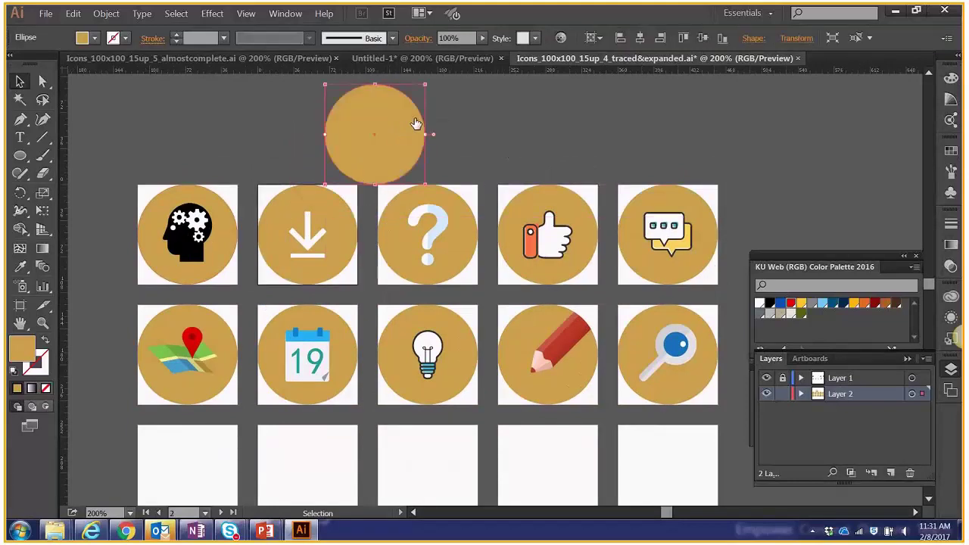
# Delete the stray circle copy, select the head icon's circle, and switch to PowerPoint.
pyautogui.press('Delete')
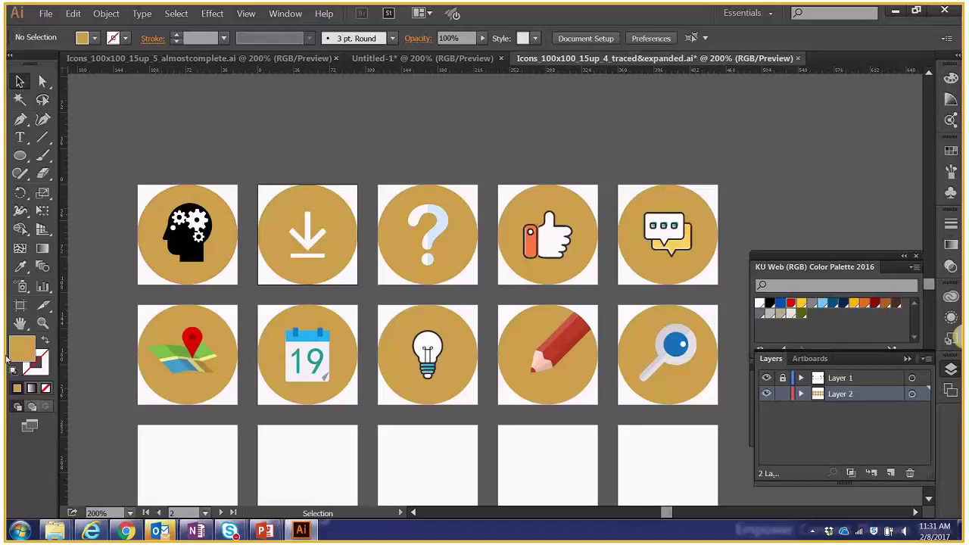
pyautogui.click(154, 231)
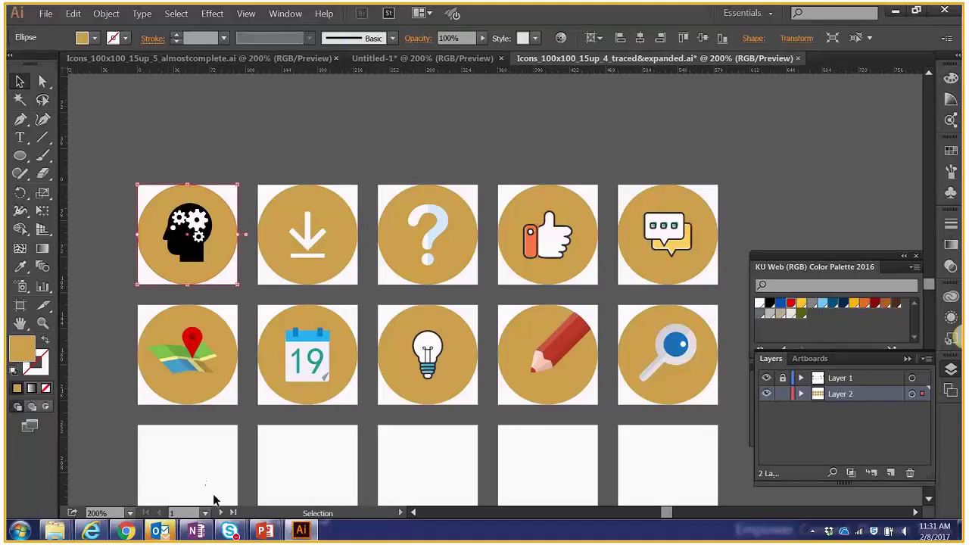
pyautogui.click(266, 531)
# Advance through the Creative Commons slide to Stroke & Fill, then go back to Illustrator.
pyautogui.press('Right')
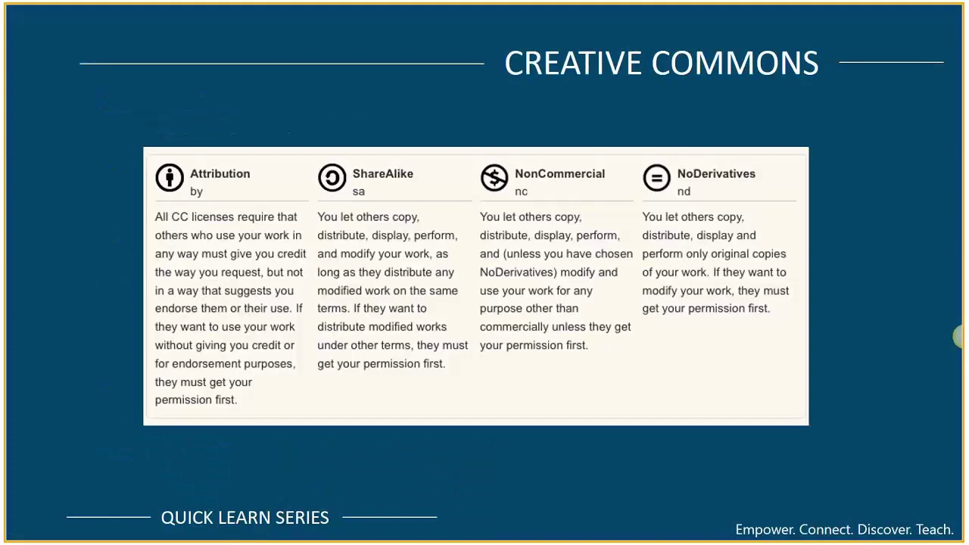
pyautogui.press('Right')
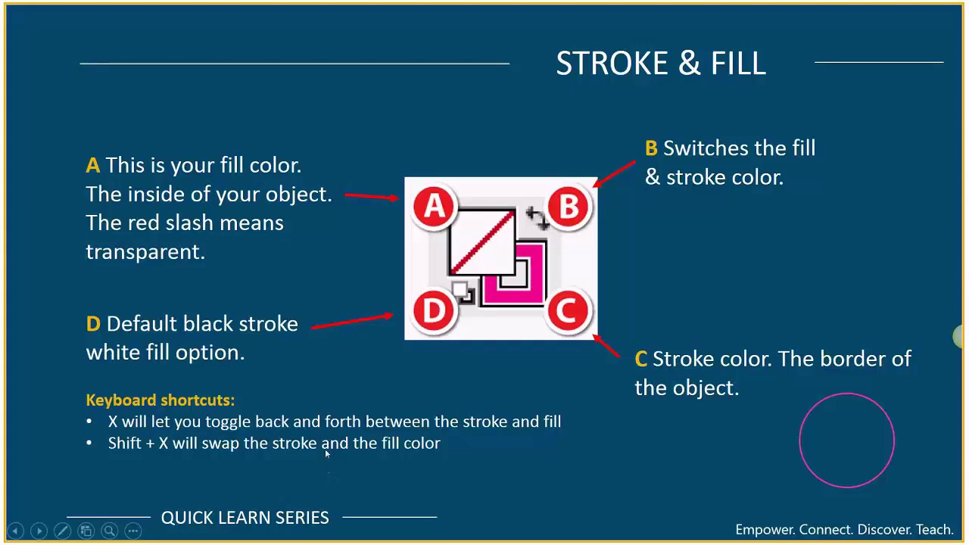
pyautogui.hotkey('alt', 'Tab')
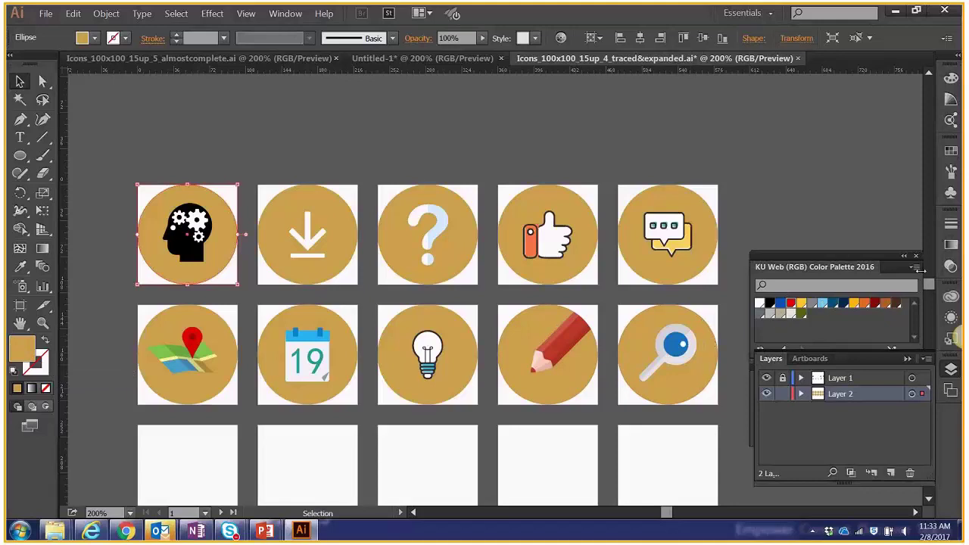
# Bring up the swatches and move and enlarge the KU Web Color Palette panel.
pyautogui.click(950, 150)
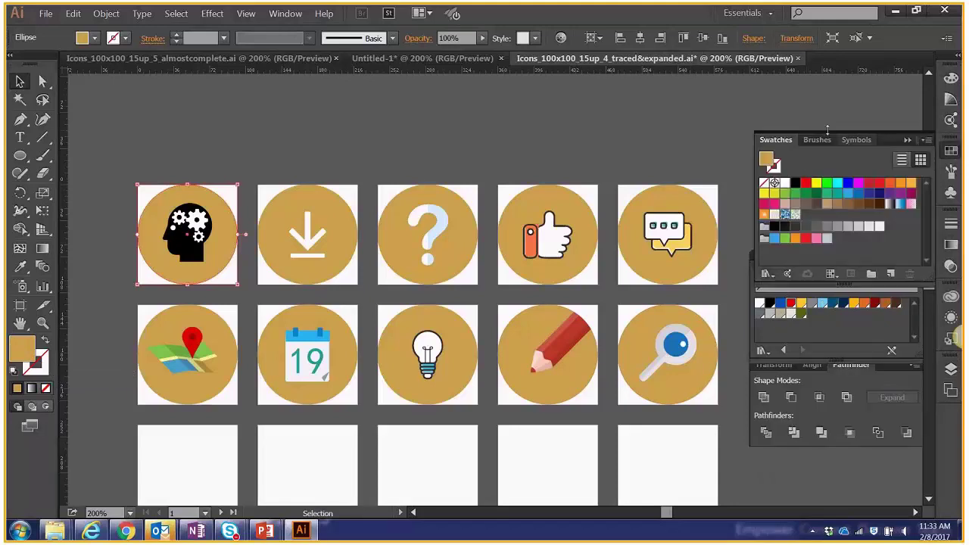
pyautogui.moveTo(862, 322)
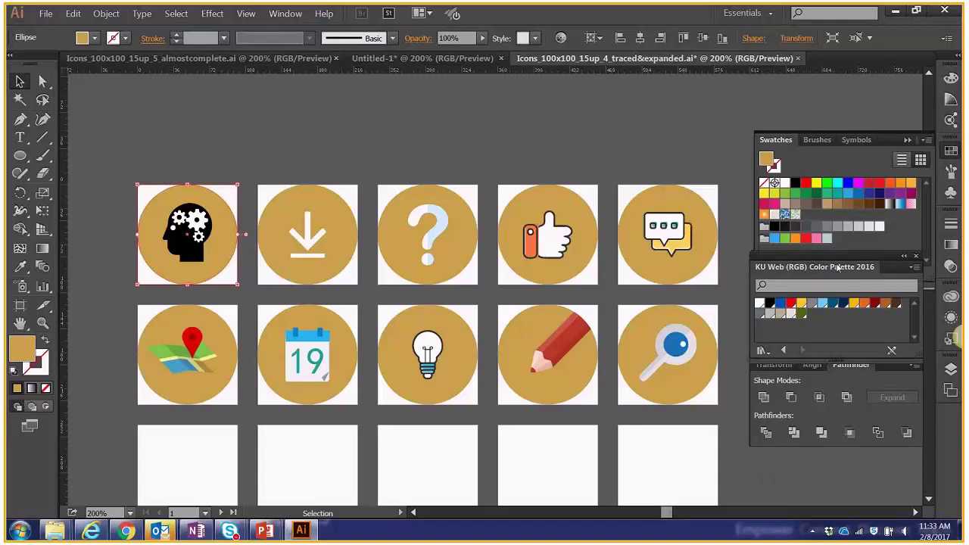
pyautogui.moveTo(836, 254); pyautogui.dragTo(829, 113)
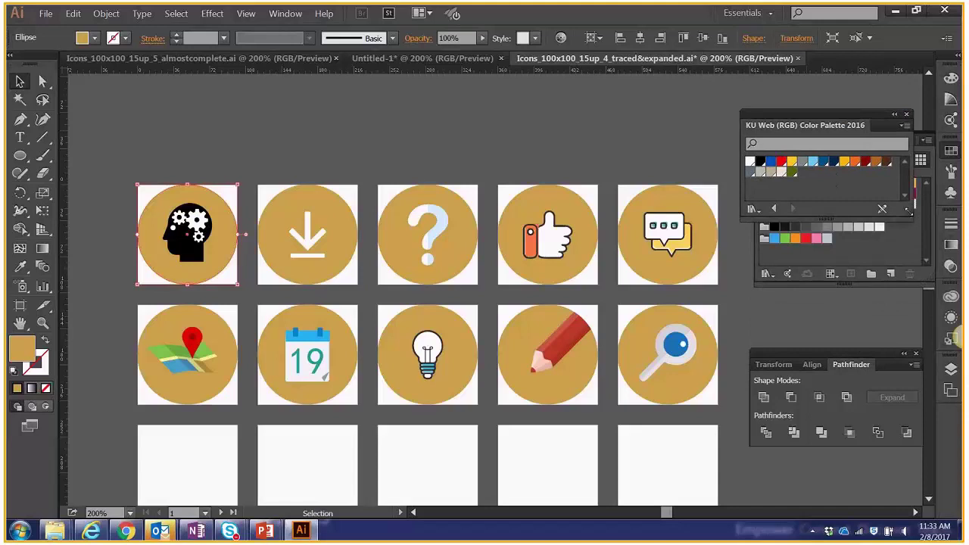
pyautogui.moveTo(909, 211); pyautogui.dragTo(920, 286)
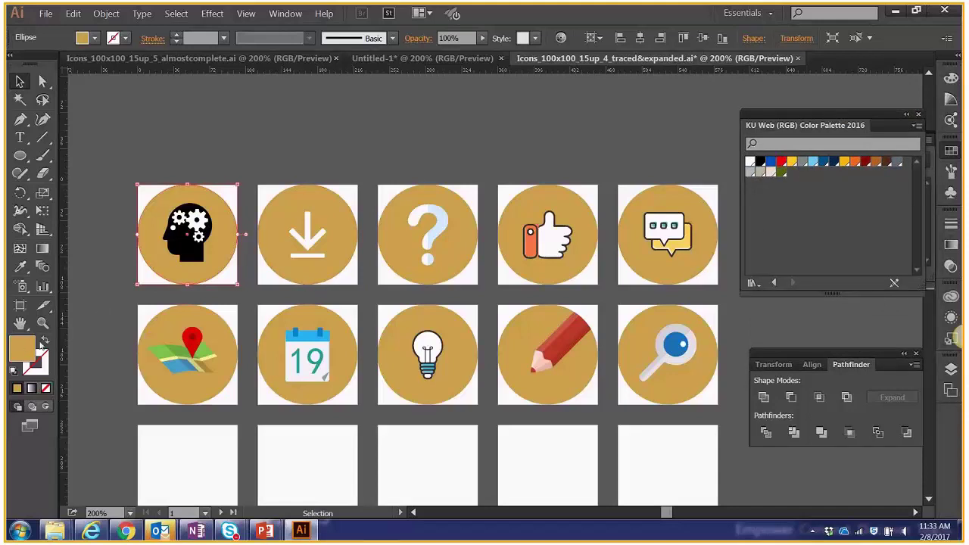
# Colour the top-row circles: head navy, download red, question mark blue, thumbs-up yellow, chat grey.
pyautogui.click(792, 161)
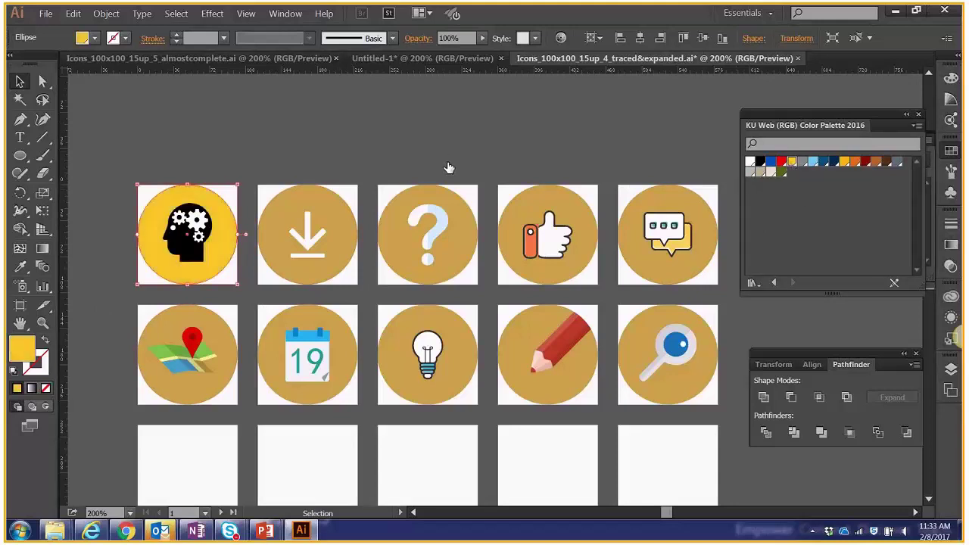
pyautogui.click(834, 162)
pyautogui.click(316, 210)
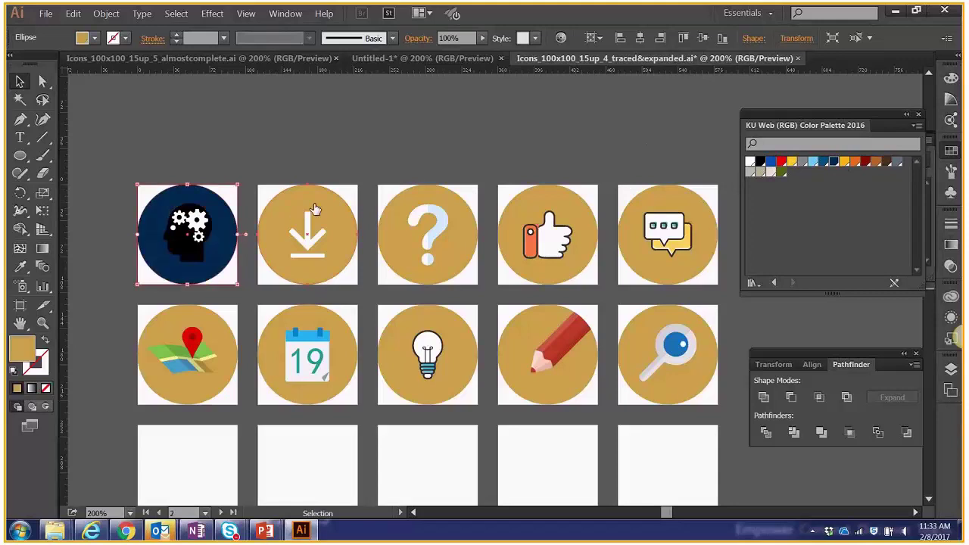
pyautogui.click(781, 162)
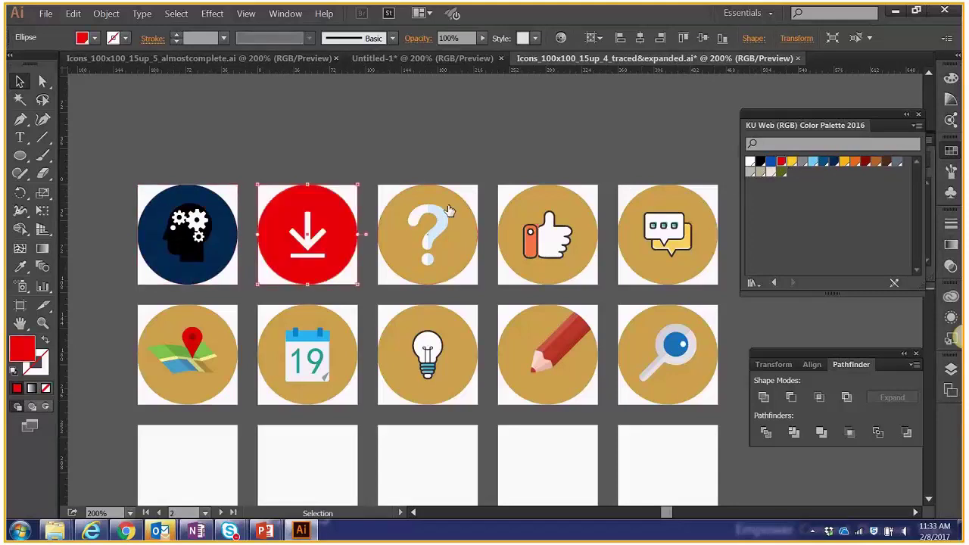
pyautogui.click(449, 210)
pyautogui.click(770, 161)
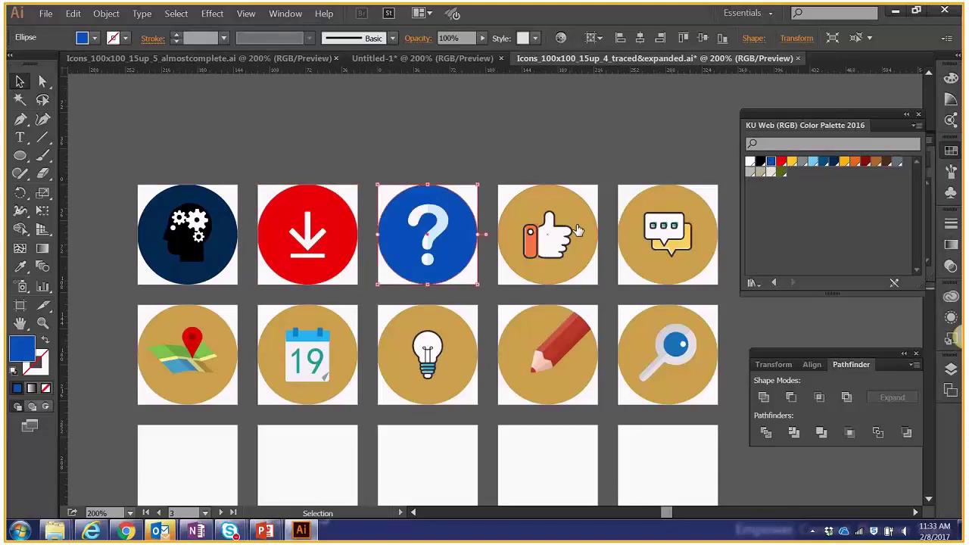
pyautogui.click(579, 230)
pyautogui.click(791, 162)
pyautogui.click(685, 212)
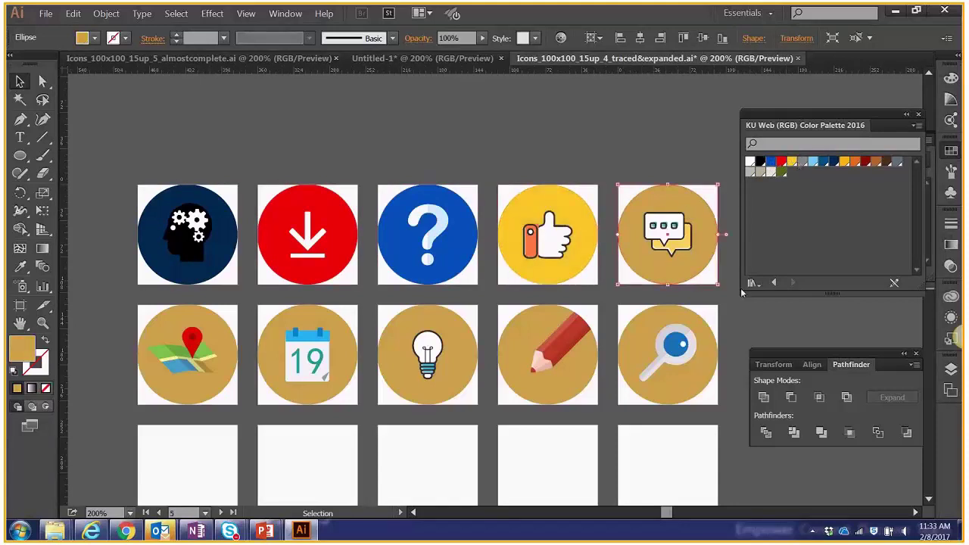
pyautogui.click(803, 163)
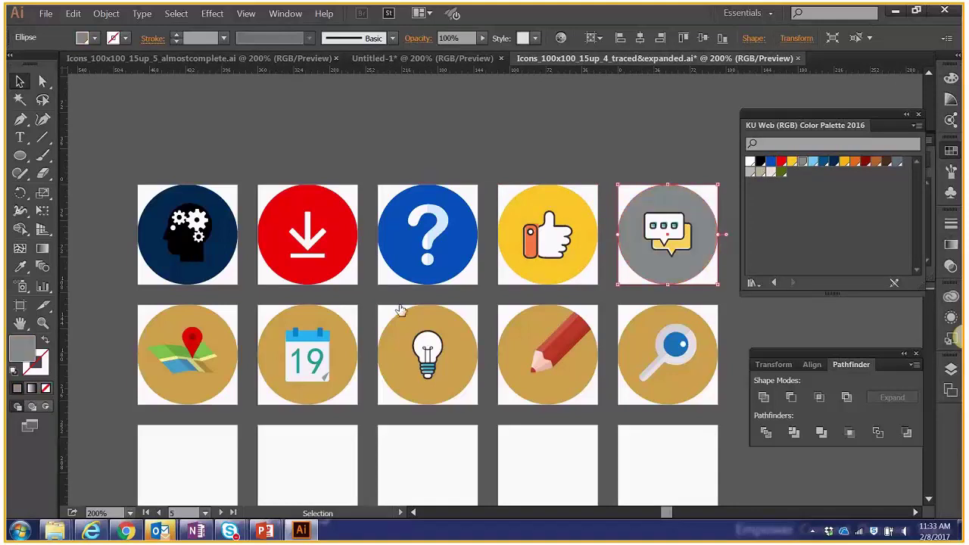
# Colour the second-row circles: map blue, calendar yellow, lightbulb red, pencil blue, magnifier navy.
pyautogui.click(190, 375)
pyautogui.click(771, 161)
pyautogui.click(345, 333)
pyautogui.click(792, 162)
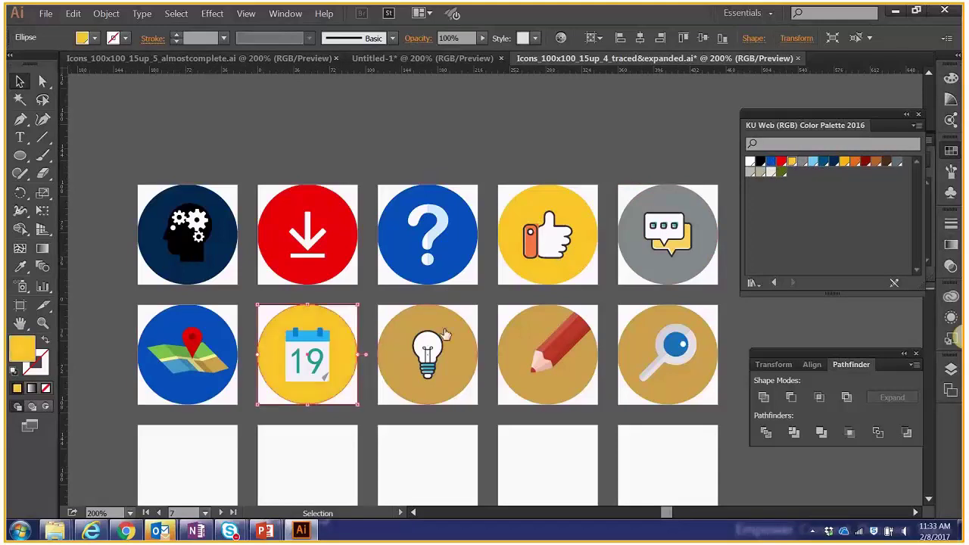
pyautogui.click(446, 335)
pyautogui.click(781, 161)
pyautogui.click(520, 329)
pyautogui.click(770, 161)
pyautogui.click(667, 315)
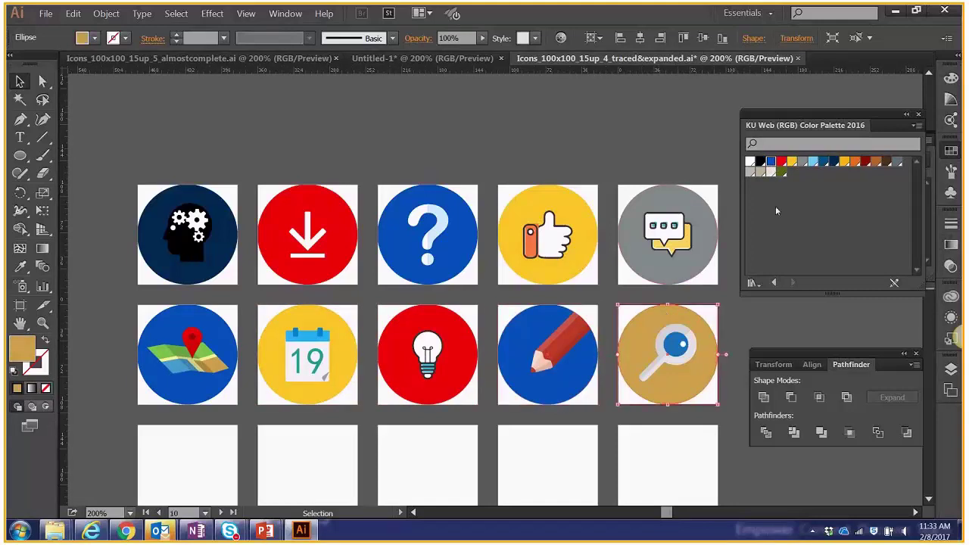
pyautogui.click(833, 161)
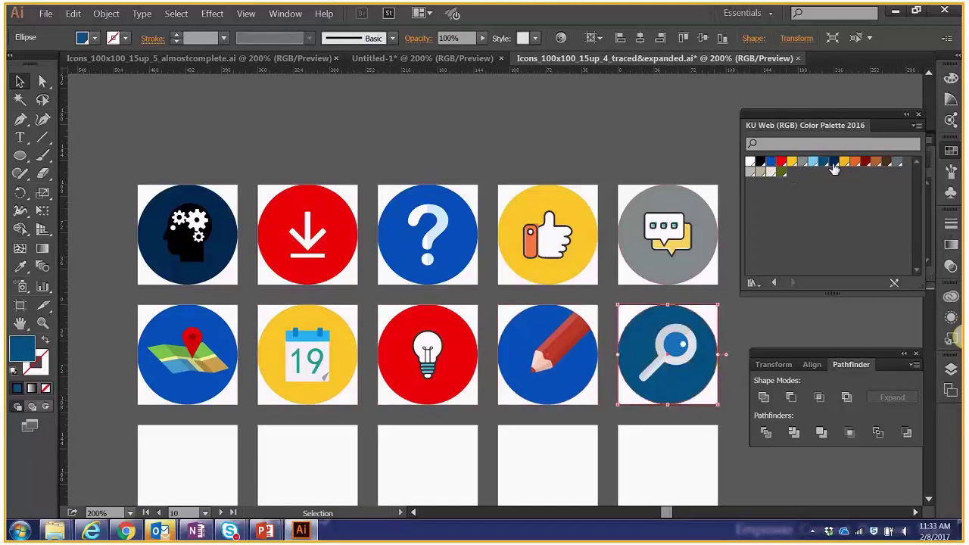
pyautogui.click(833, 161)
pyautogui.click(544, 137)
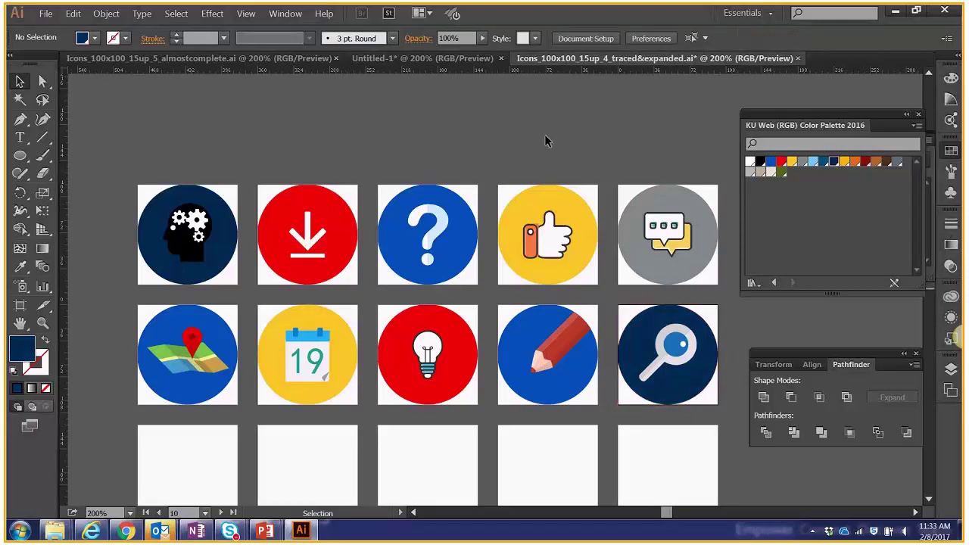
pyautogui.click(44, 359)
pyautogui.click(23, 348)
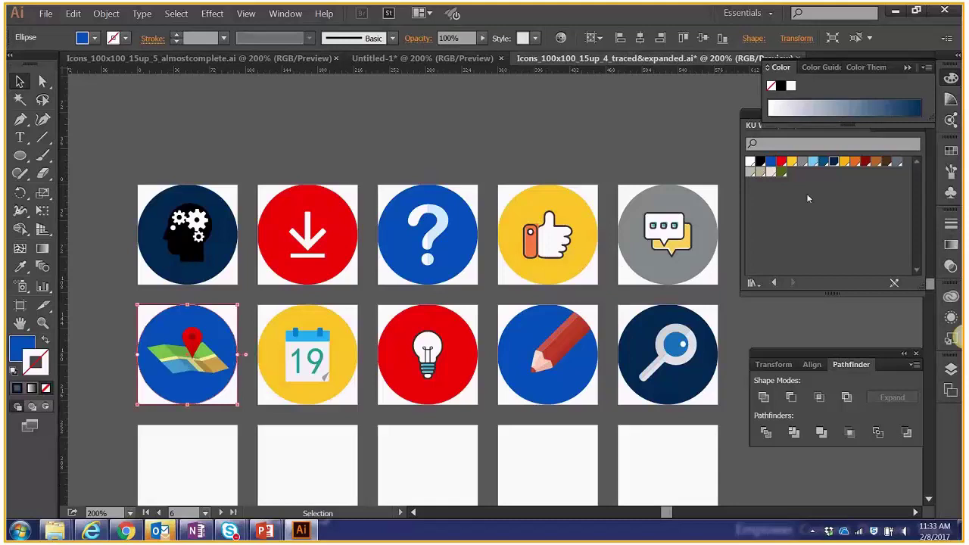
# Set the map circle's stroke to None, deselect, and bring up the Layers panel.
pyautogui.hotkey('ctrl', 'shift', 'a')
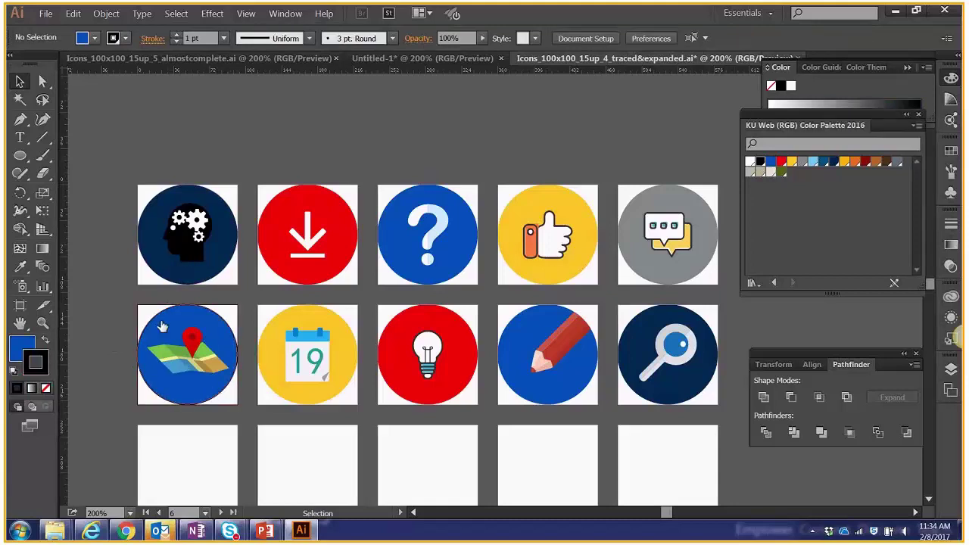
pyautogui.scroll(1, 144, 371)
pyautogui.click(220, 343)
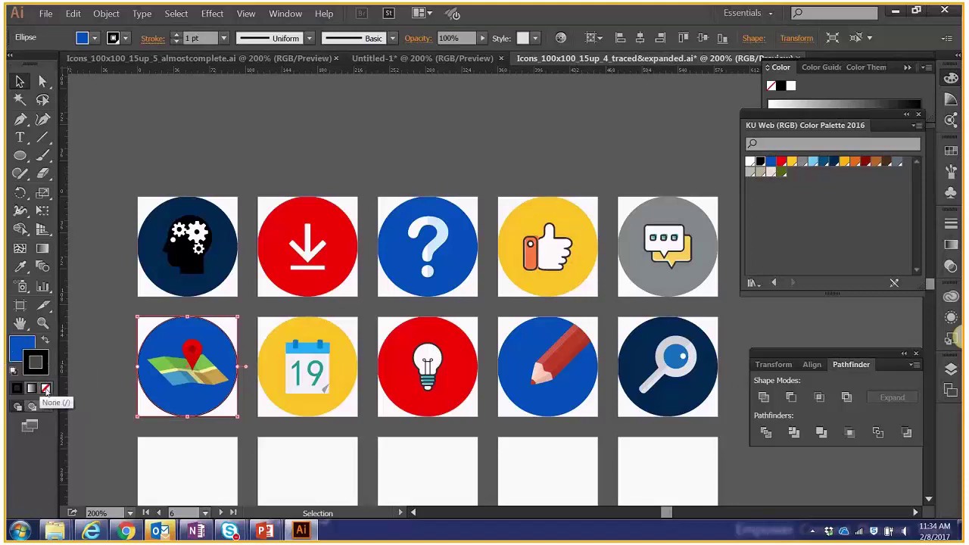
pyautogui.click(45, 388)
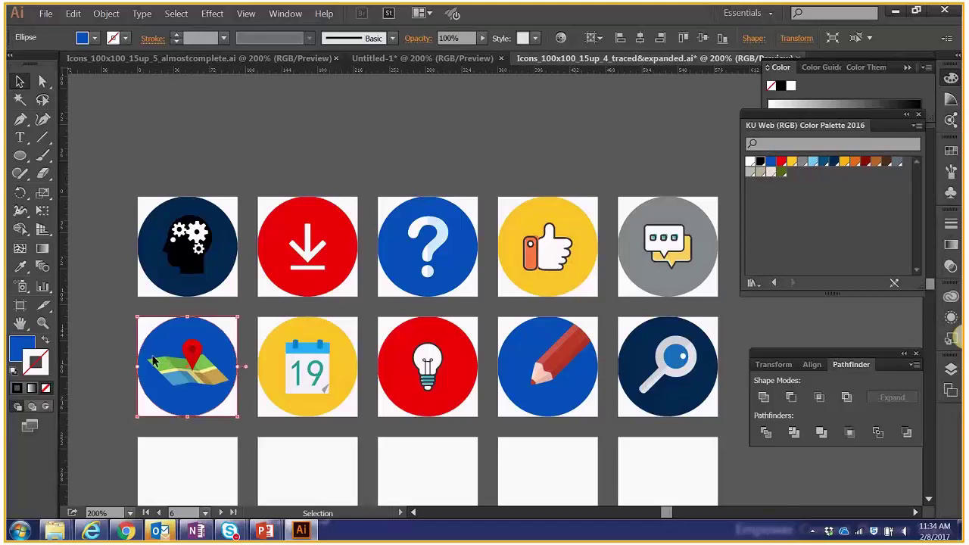
pyautogui.click(99, 309)
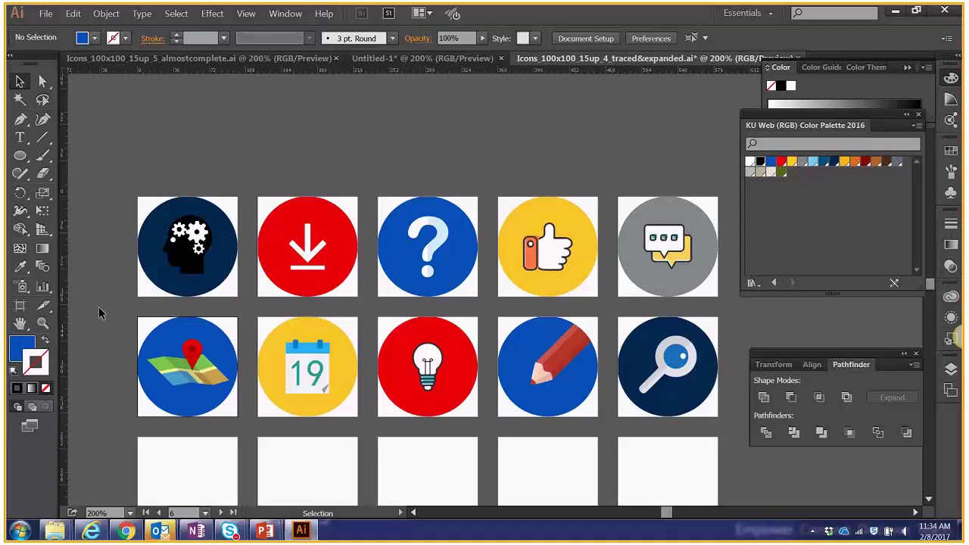
pyautogui.click(950, 339)
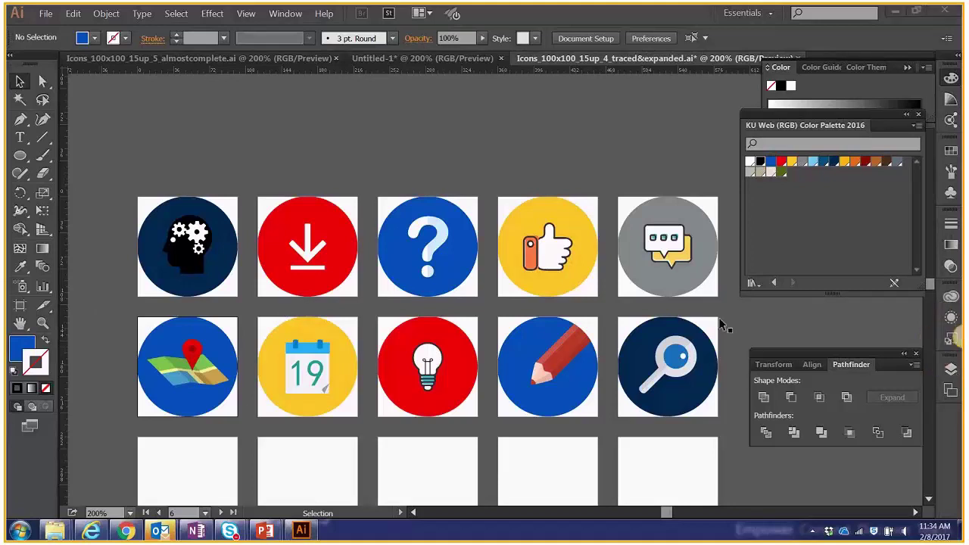
pyautogui.click(950, 369)
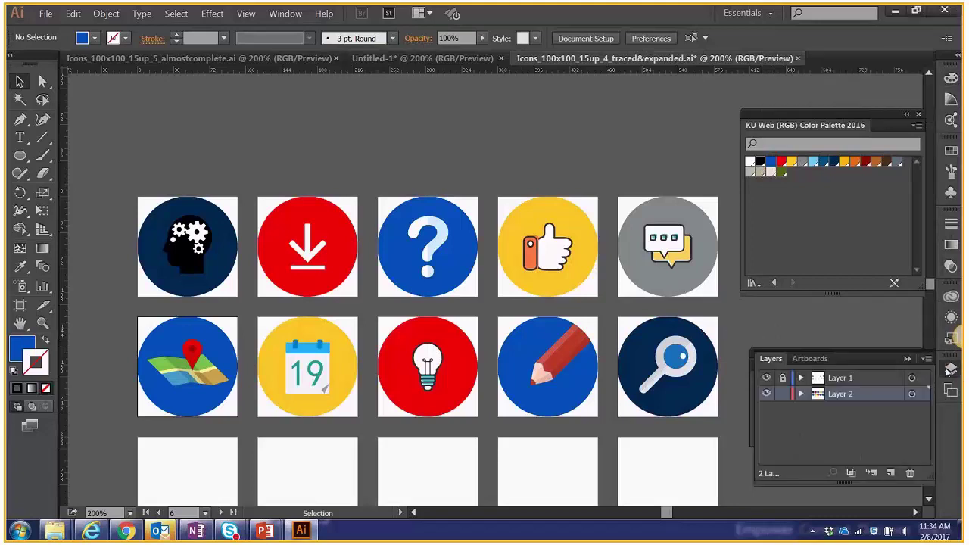
# Lock Layer 2, nudge the icon grid into view, and zoom in closer on the icons.
pyautogui.click(782, 396)
pyautogui.press('space')
pyautogui.moveTo(482, 148); pyautogui.dragTo(480, 125)
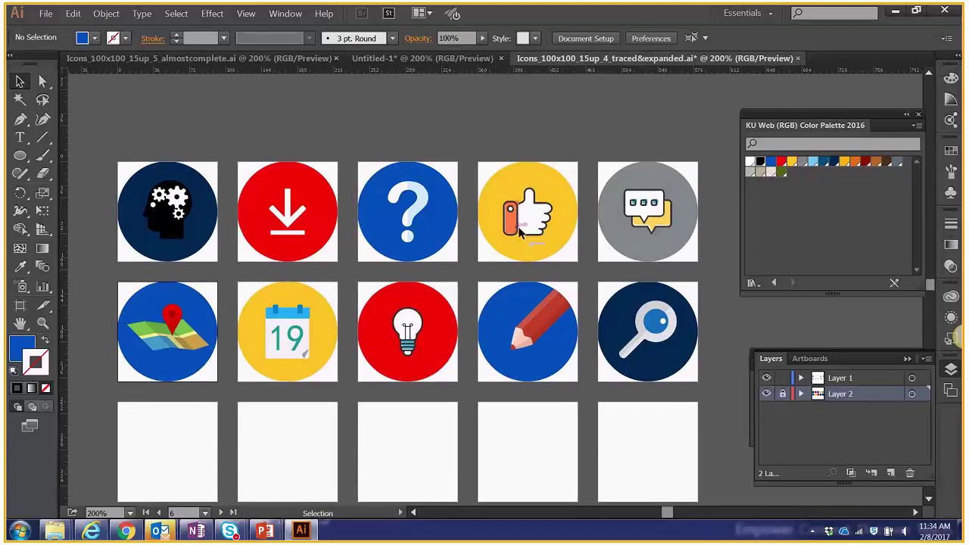
pyautogui.press('a')
pyautogui.hotkey('ctrl', '+')
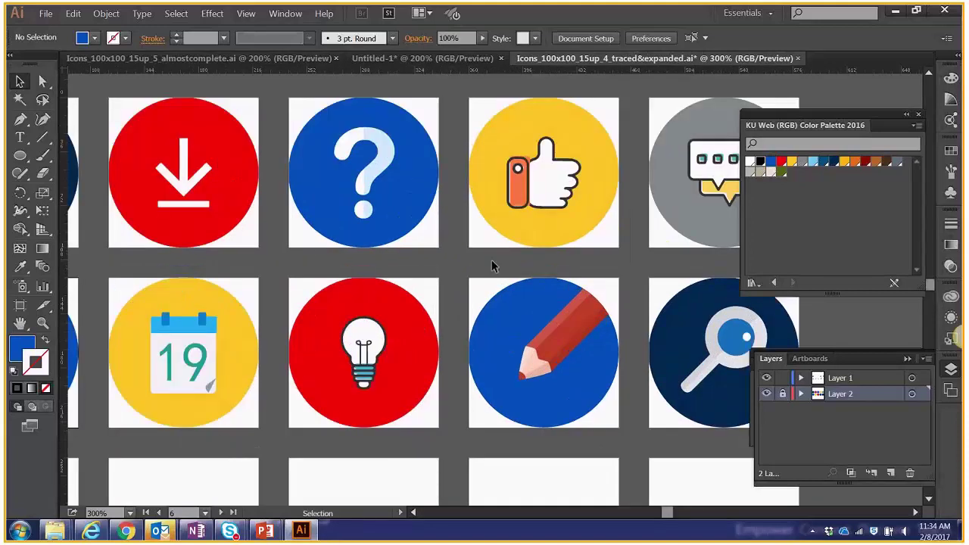
# Pick out the thumbs-up's white hand and the small path at its cuff's bottom.
pyautogui.click(556, 206)
pyautogui.click(566, 202)
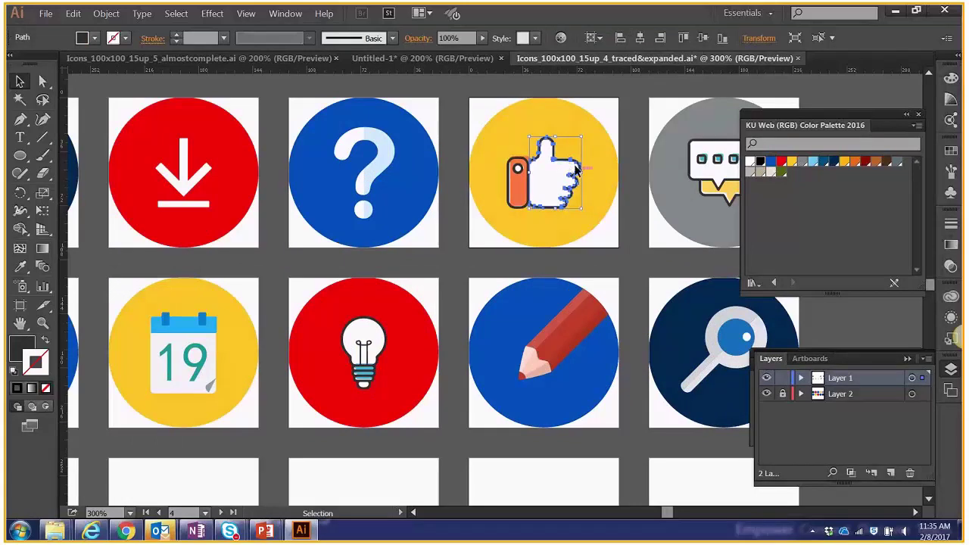
pyautogui.click(498, 212)
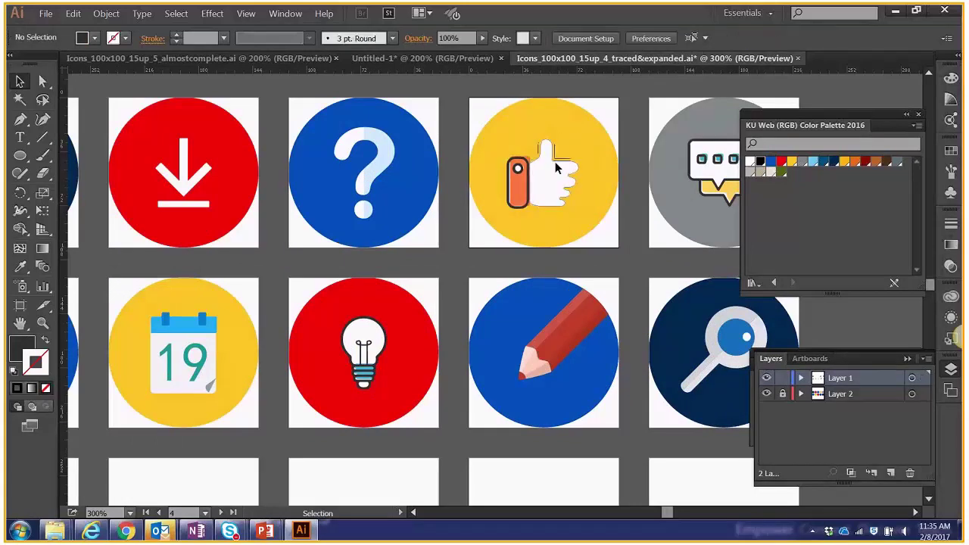
pyautogui.click(513, 212)
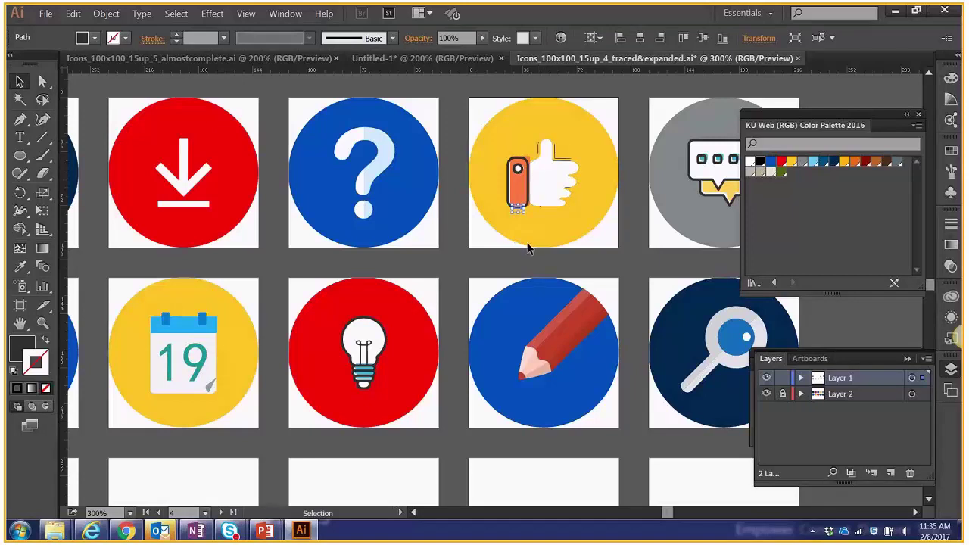
# Select the thumbs-up outline paths with Select > Same > Fill Color, excluding the question mark.
pyautogui.click(182, 15)
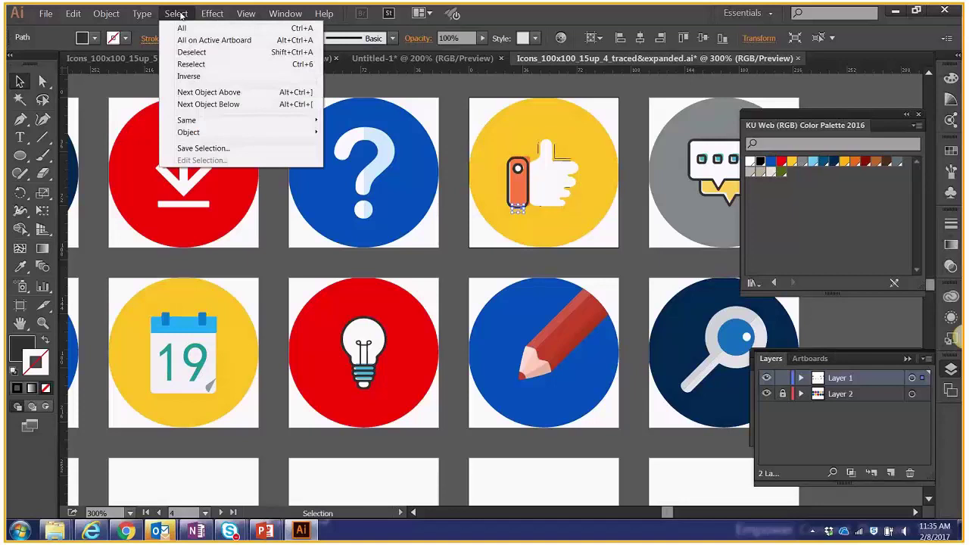
pyautogui.click(479, 270)
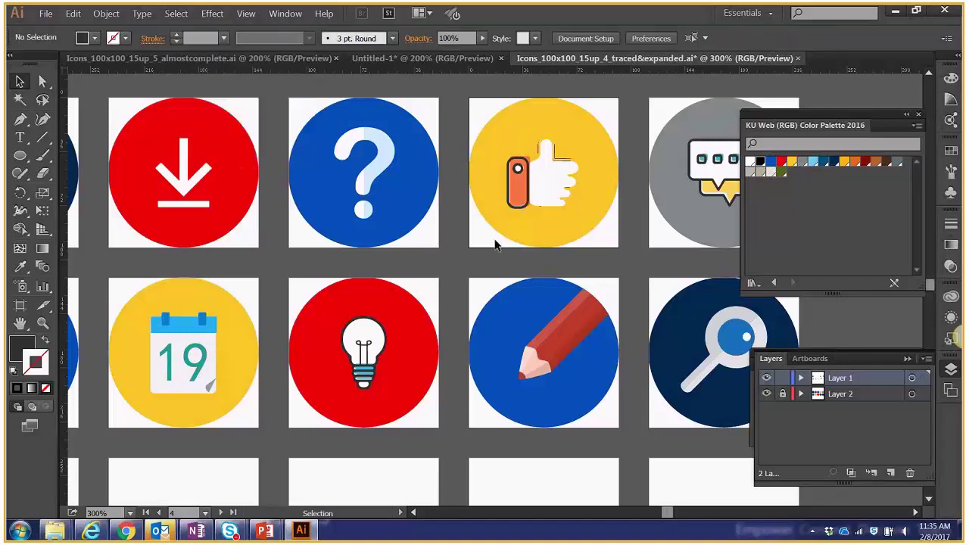
pyautogui.click(517, 206)
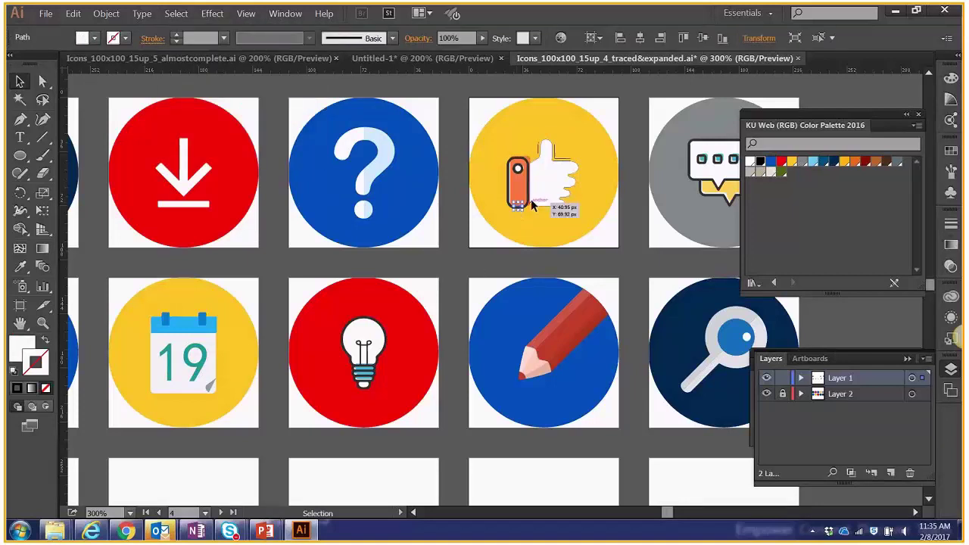
pyautogui.click(562, 157)
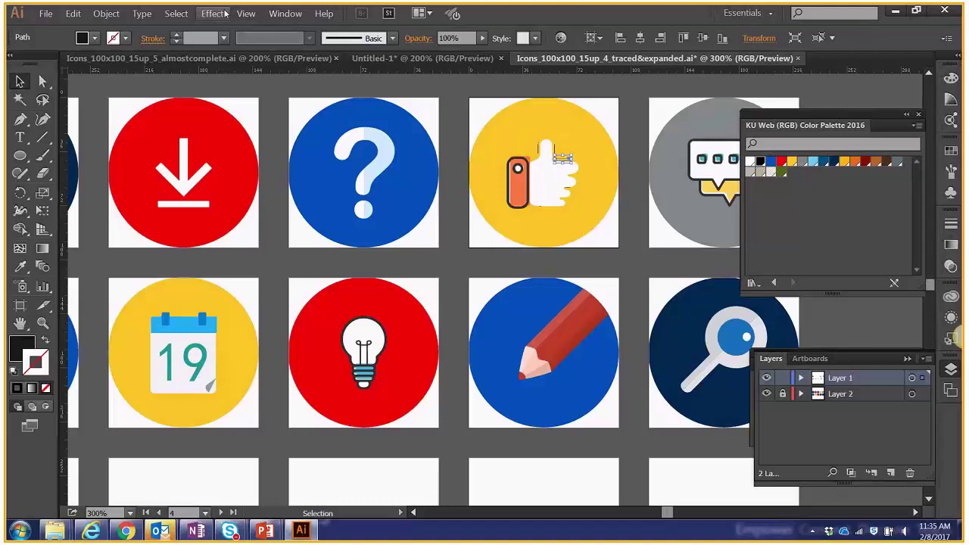
pyautogui.click(175, 13)
pyautogui.moveTo(220, 120)
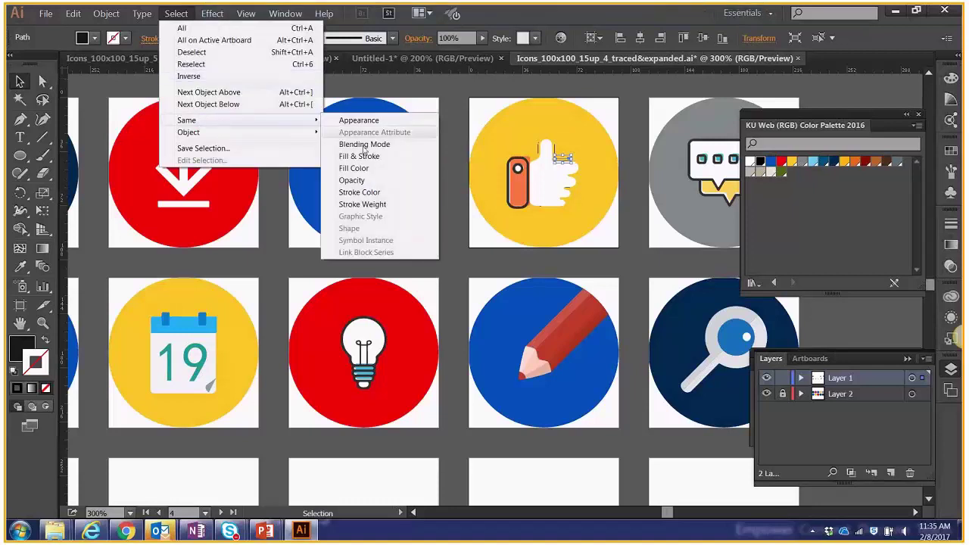
pyautogui.click(370, 169)
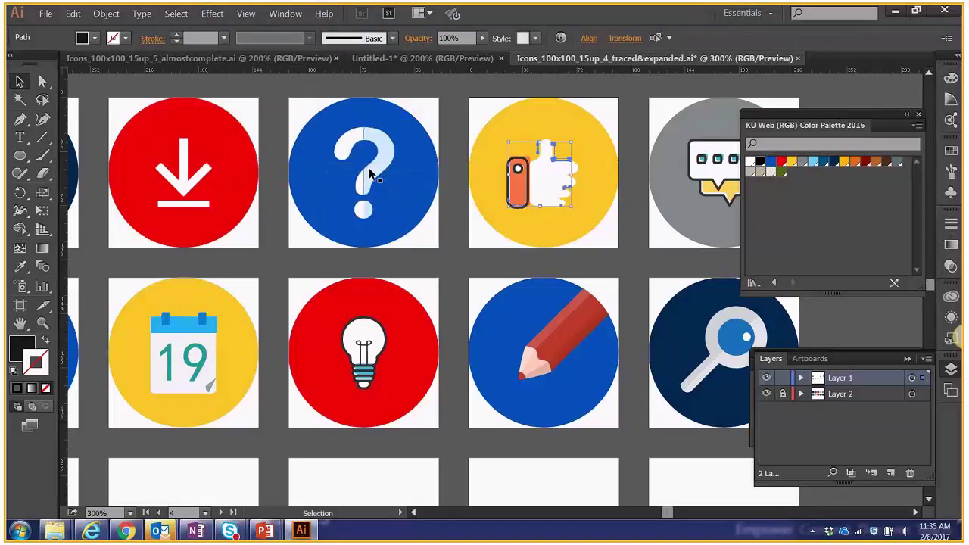
pyautogui.keyDown('shift'); pyautogui.click(368, 167); pyautogui.keyUp('shift')
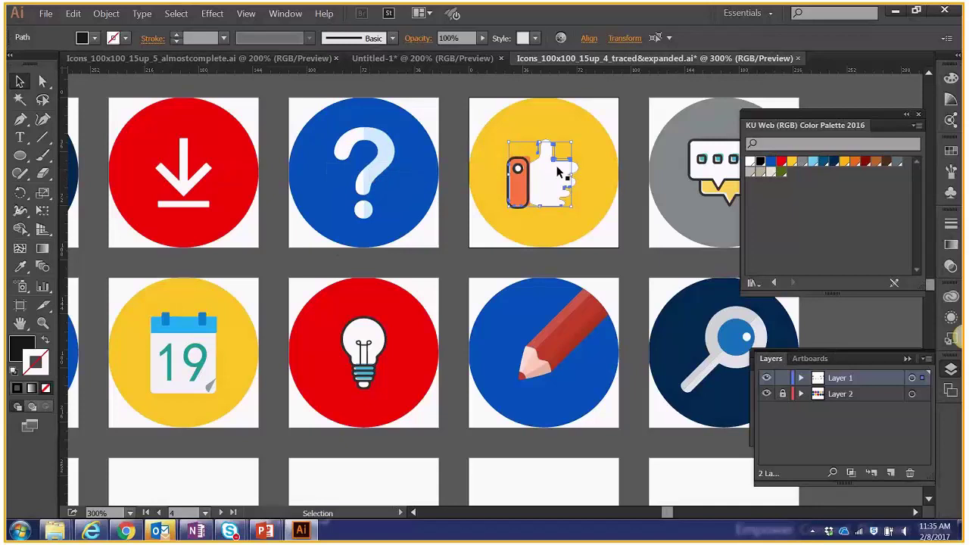
pyautogui.click(540, 221)
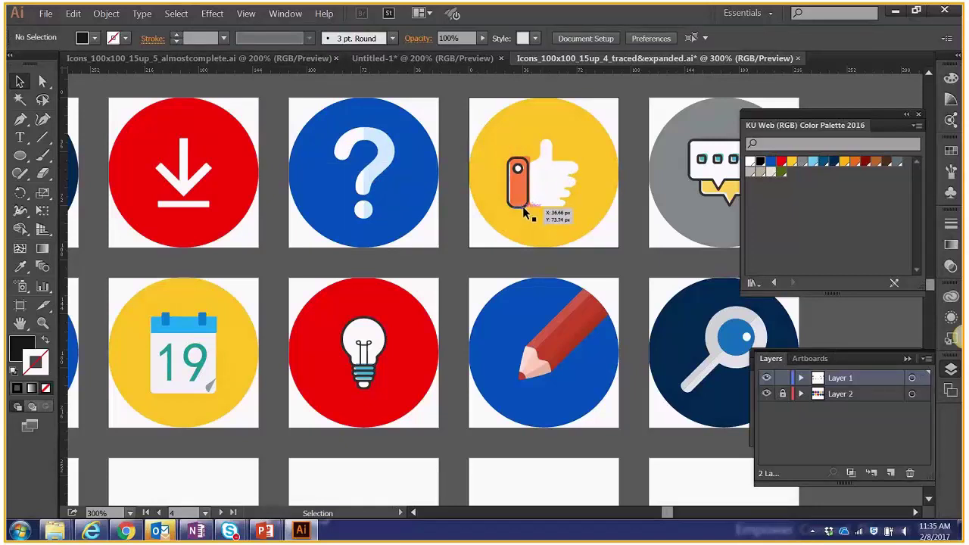
# Select every object sharing the orange switch path's fill colour.
pyautogui.click(522, 205)
pyautogui.click(175, 13)
pyautogui.moveTo(222, 125)
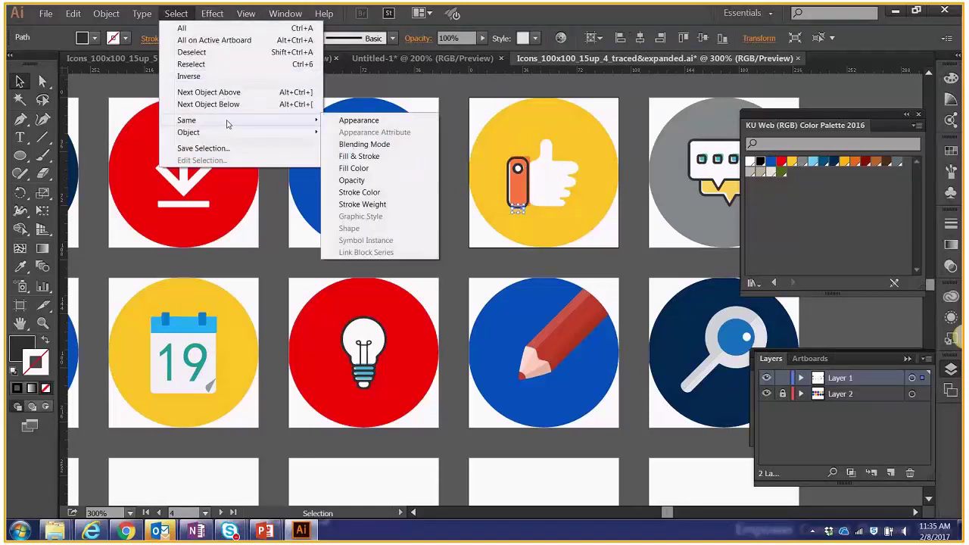
pyautogui.click(370, 175)
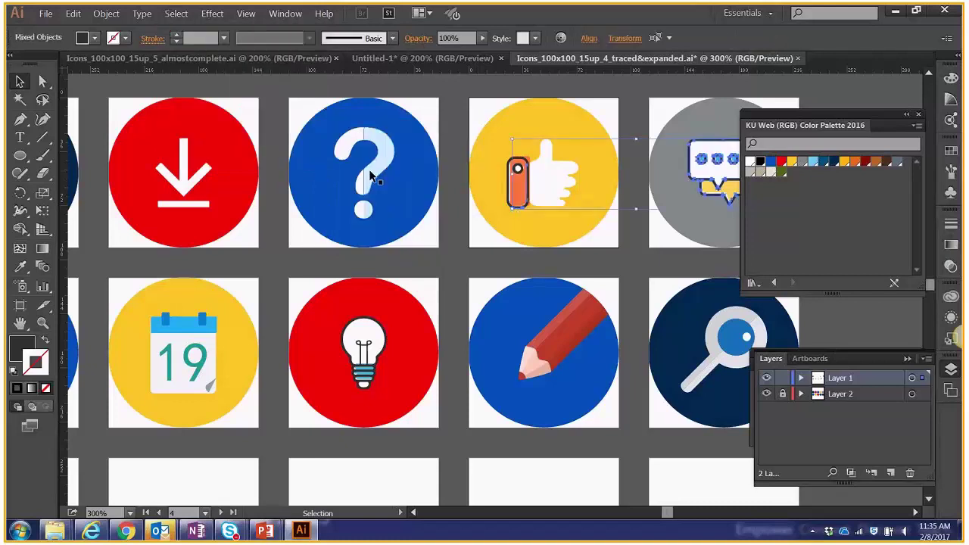
pyautogui.hotkey('ctrl', 'shift', 'a')
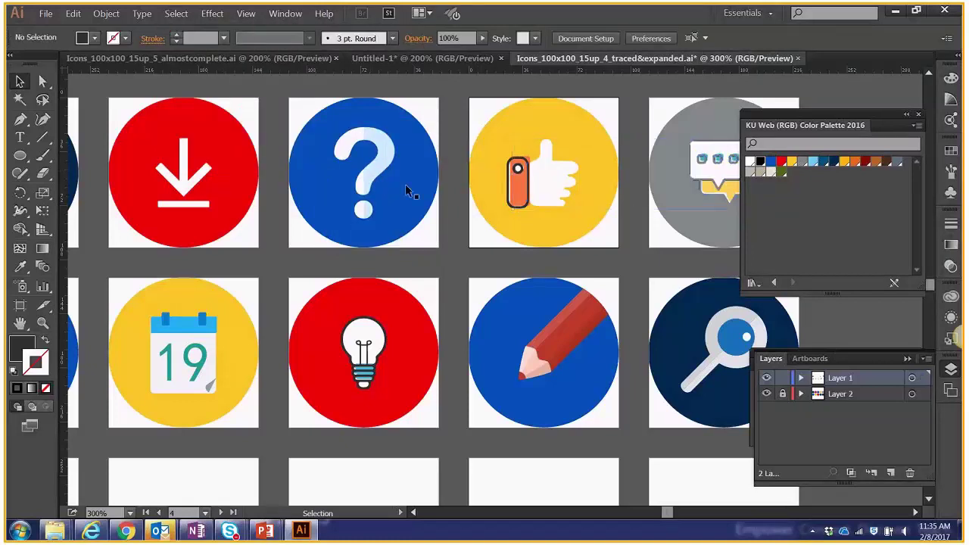
# Select the lightbulb artwork and all objects matching the thumbs-up's orange piece.
pyautogui.click(381, 324)
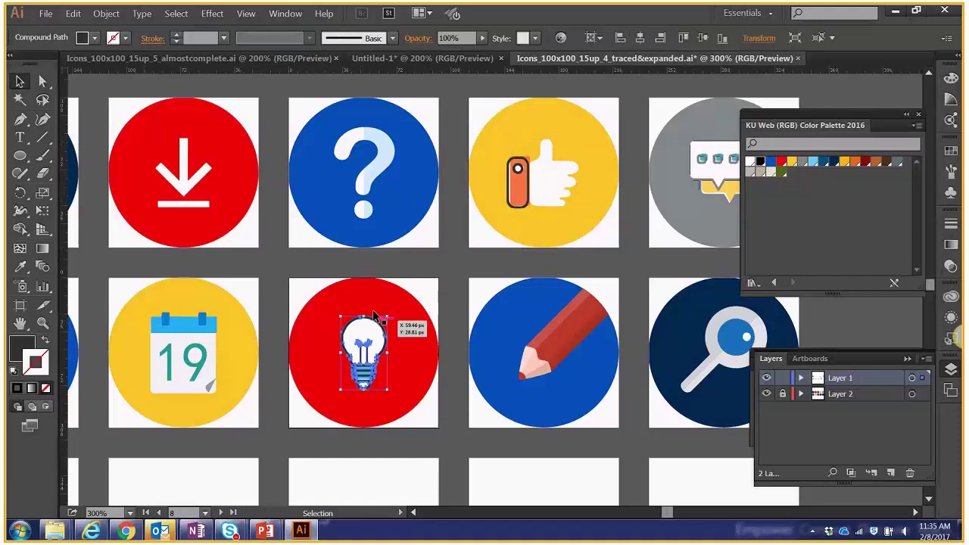
pyautogui.click(360, 311)
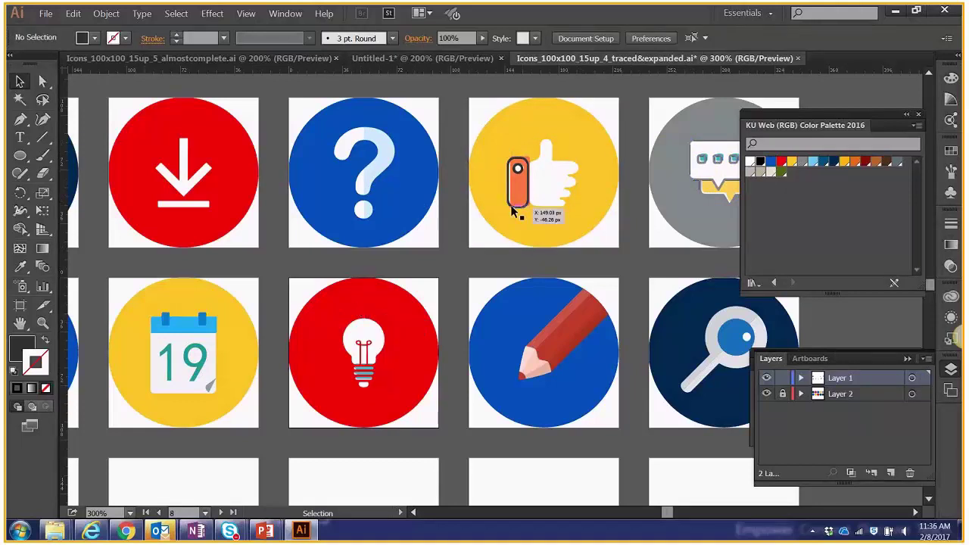
pyautogui.click(511, 212)
pyautogui.click(177, 14)
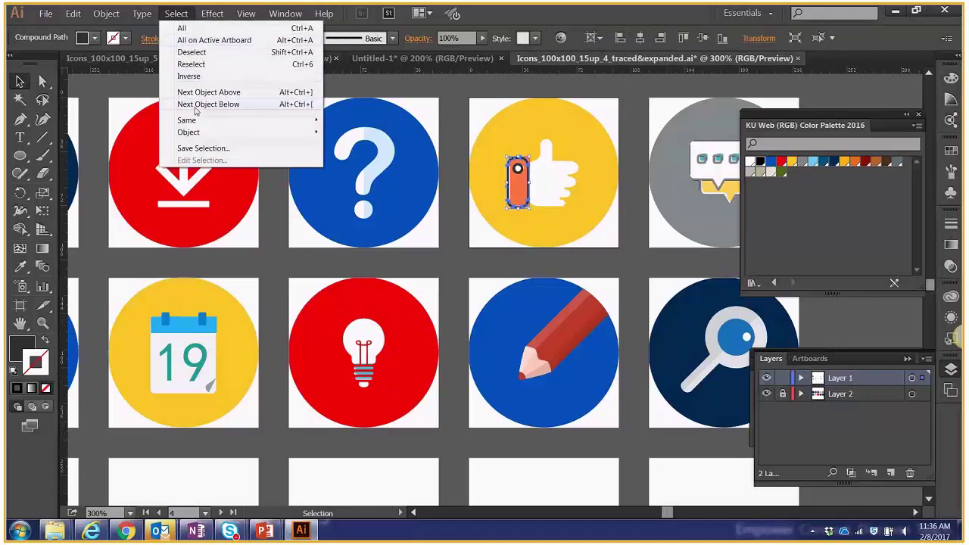
pyautogui.moveTo(220, 120)
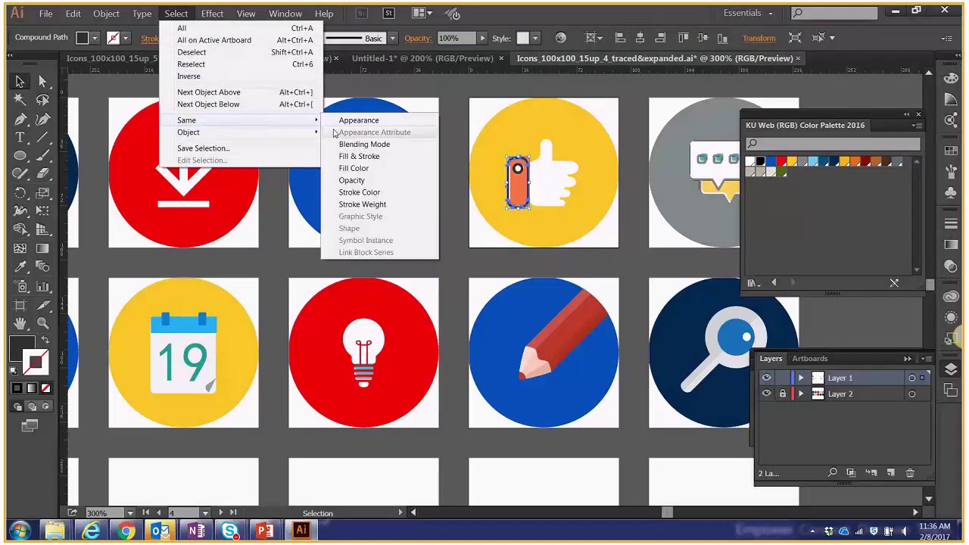
pyautogui.click(356, 179)
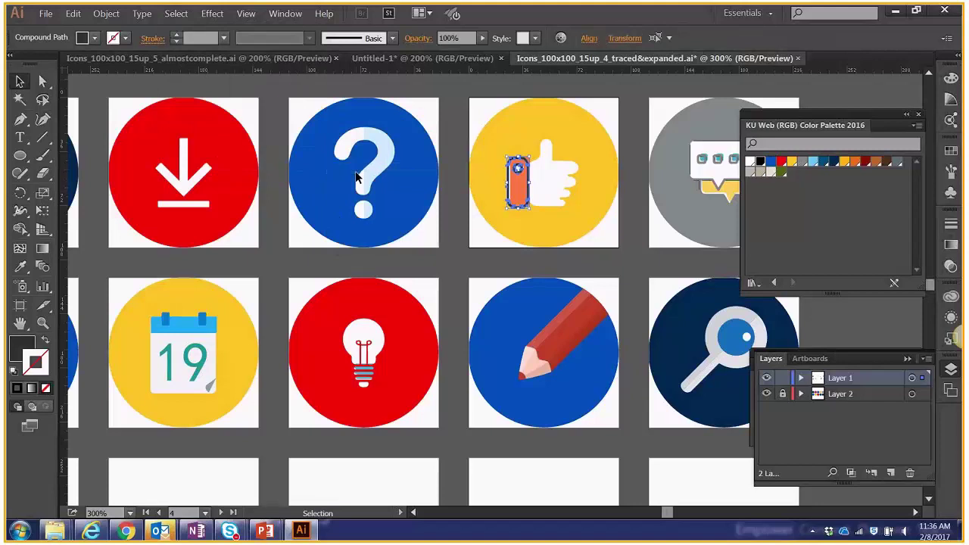
pyautogui.click(356, 177)
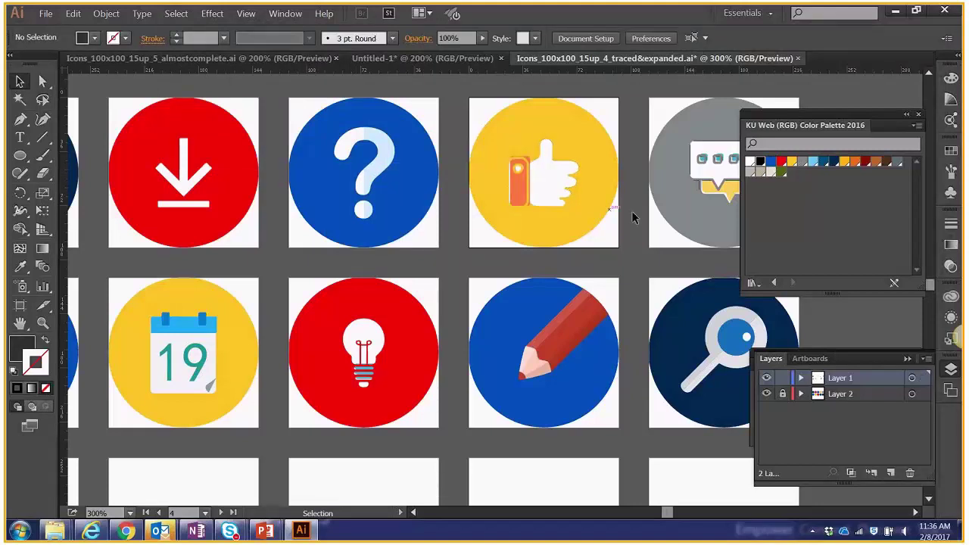
# Pan the icon grid slightly left and settle the chat icon's third dot in place.
pyautogui.press('space')
pyautogui.moveTo(566, 245); pyautogui.dragTo(450, 249)
pyautogui.moveTo(615, 163); pyautogui.dragTo(617, 163)
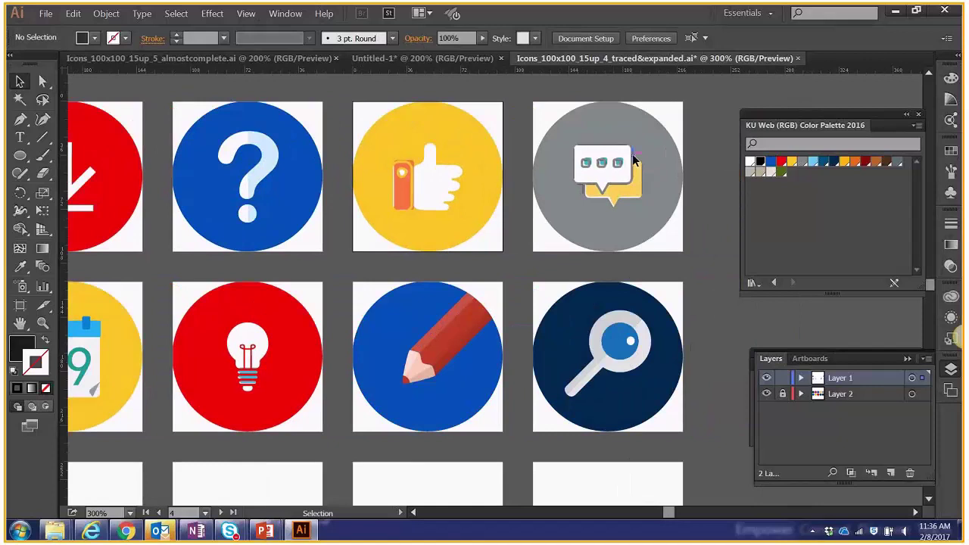
# Select all paths with the same stroke colour and delete that shared stroke.
pyautogui.click(175, 13)
pyautogui.moveTo(227, 119)
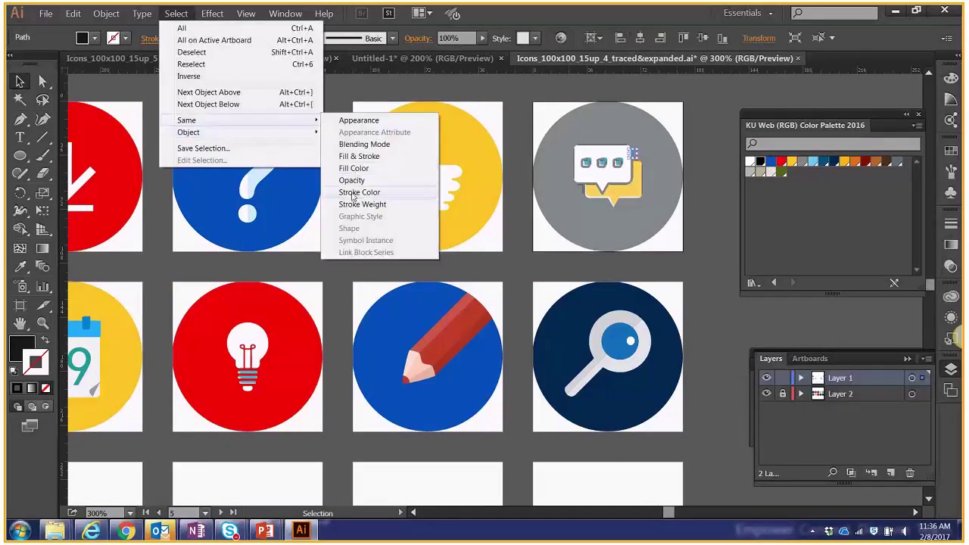
pyautogui.click(374, 194)
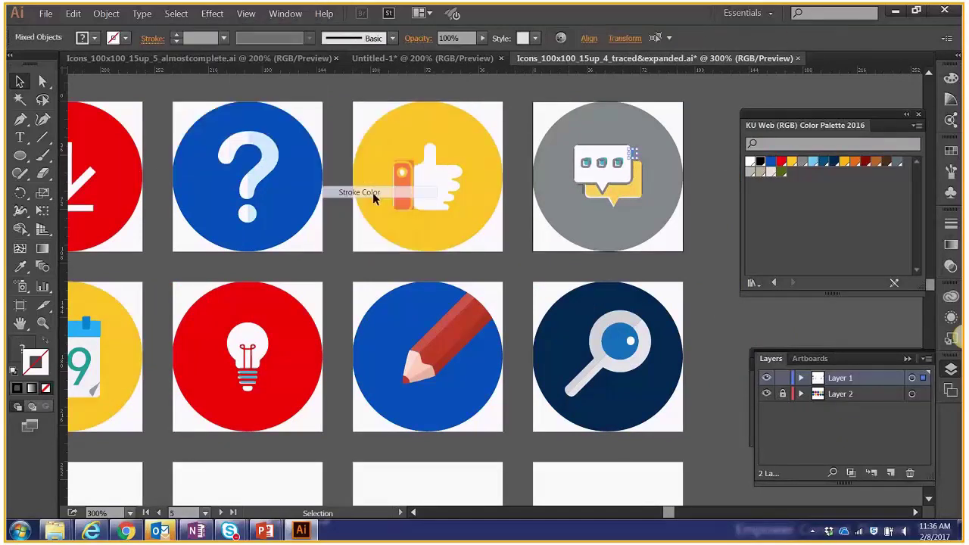
pyautogui.press('Delete')
pyautogui.click(343, 97)
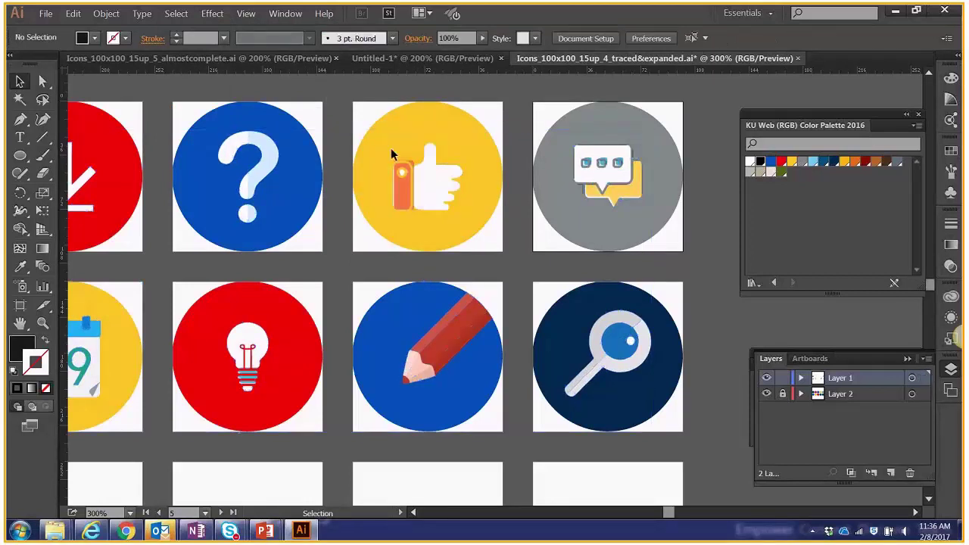
pyautogui.press('space')
# Remove the pencil body's outline while keeping its brick-red fill (be392b).
pyautogui.moveTo(382, 246); pyautogui.dragTo(275, 244)
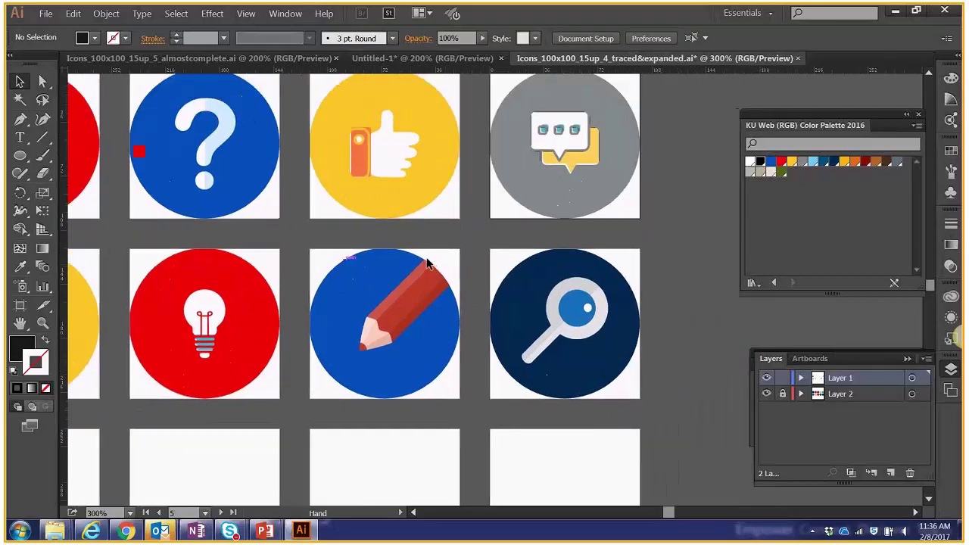
pyautogui.moveTo(465, 277); pyautogui.dragTo(426, 279)
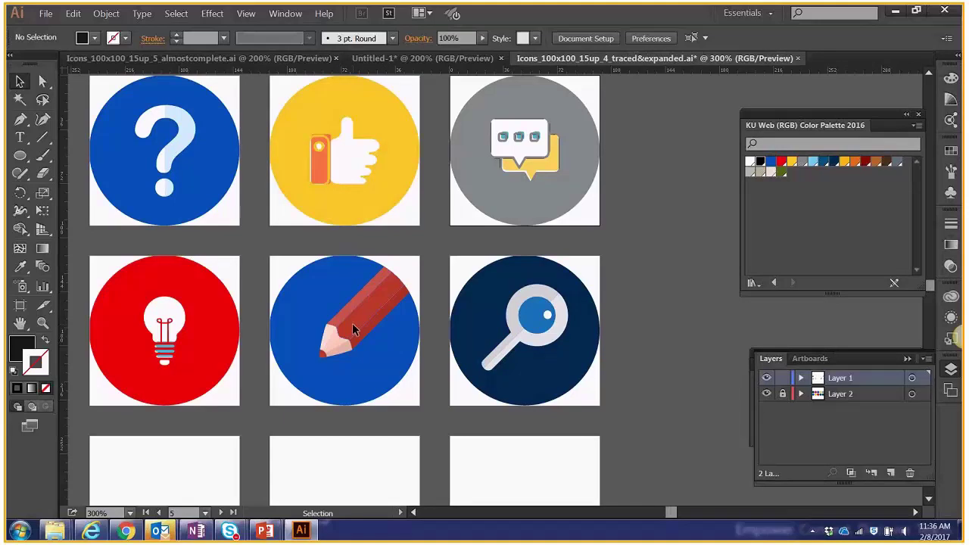
pyautogui.click(352, 322)
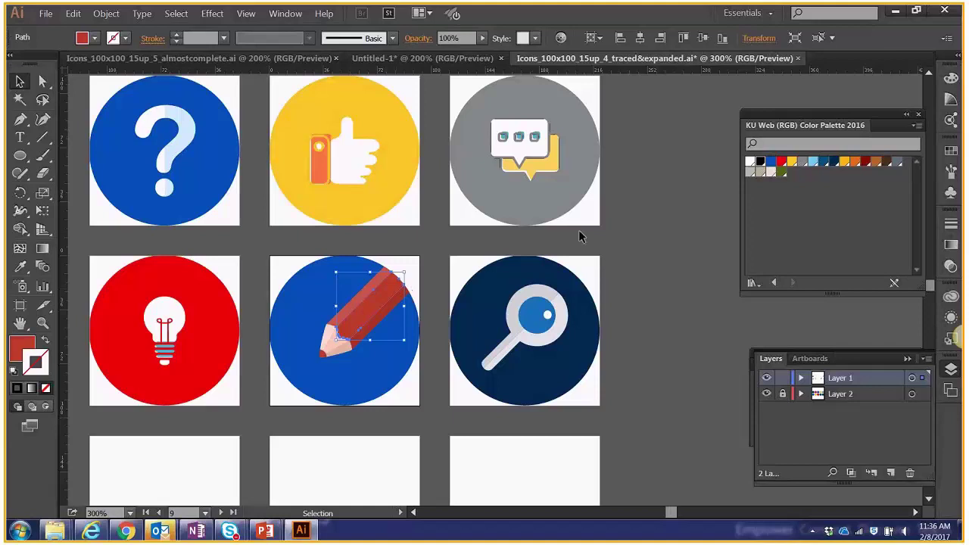
pyautogui.click(781, 162)
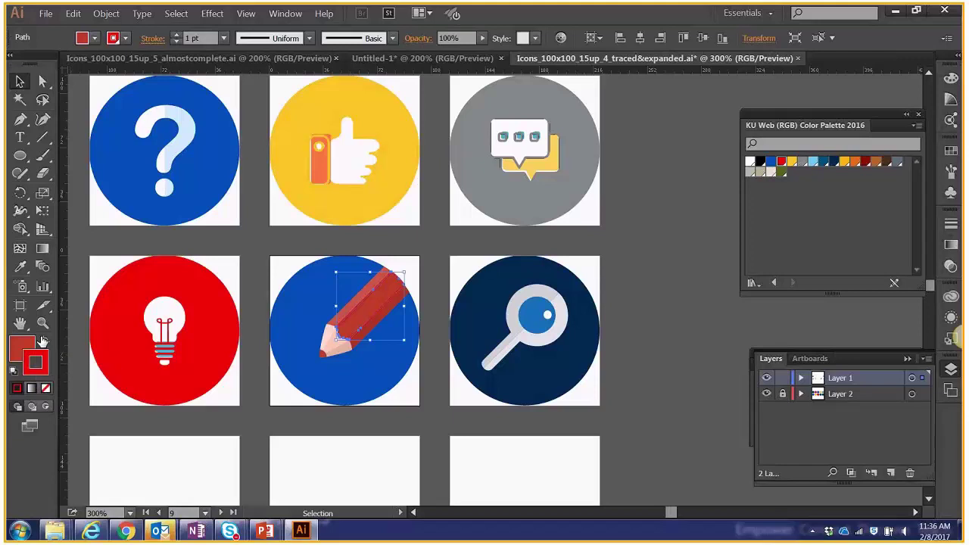
pyautogui.click(43, 340)
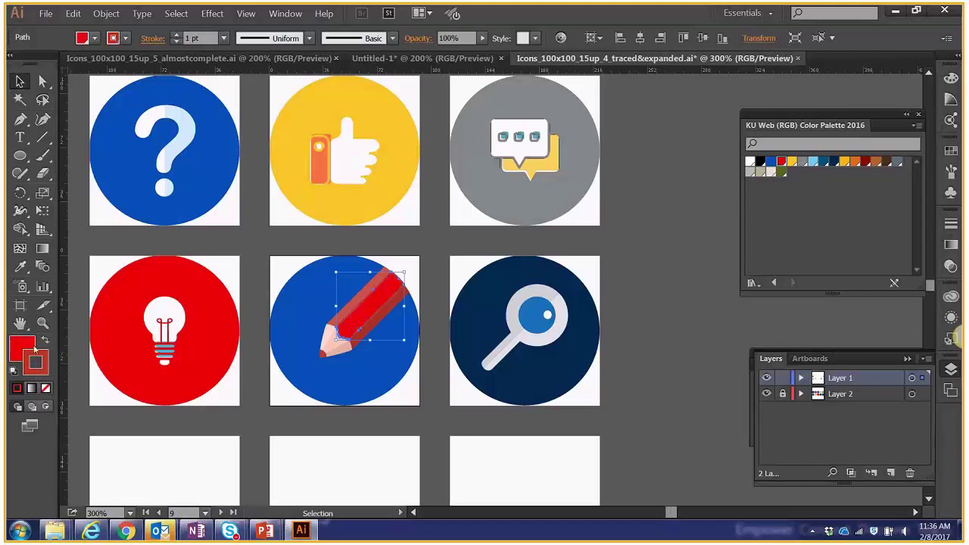
pyautogui.click(46, 389)
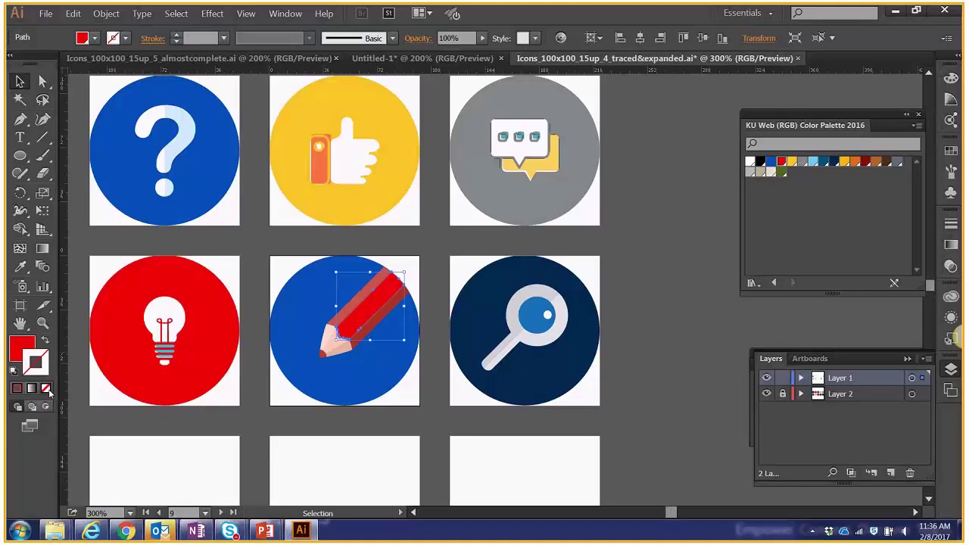
pyautogui.hotkey('ctrl', 'z')
pyautogui.hotkey('ctrl', 'z')
pyautogui.click(46, 389)
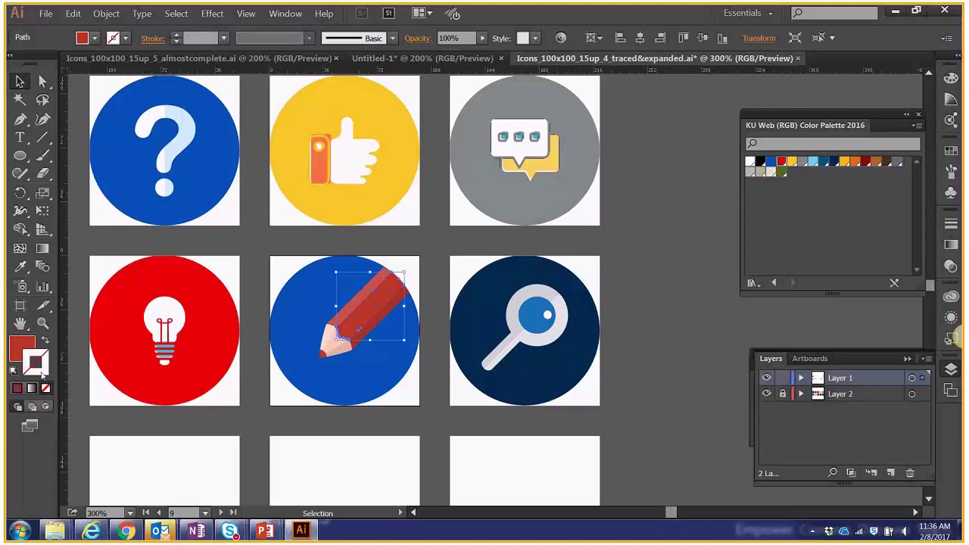
pyautogui.click(19, 353)
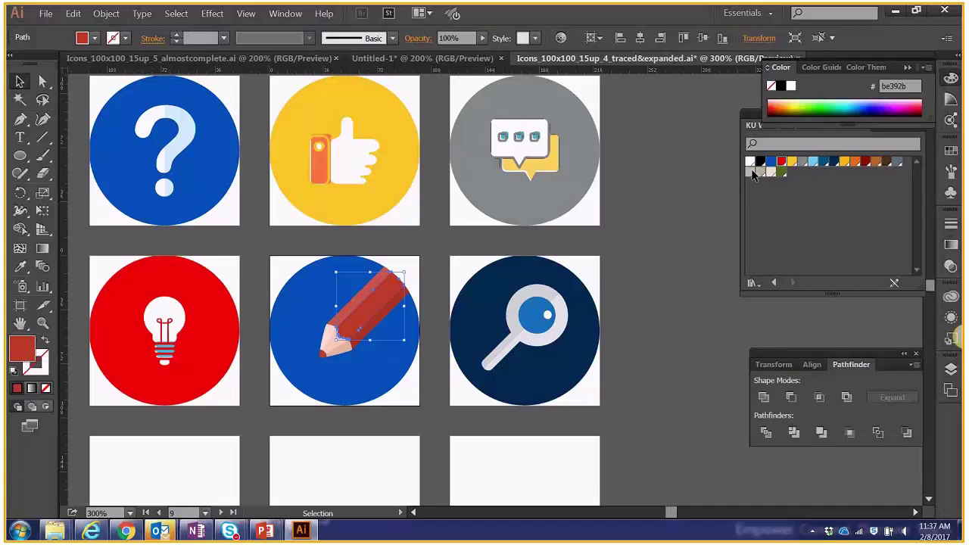
# Fill the pencil body with KU red and give its stripes darker and bright red Color Guide shades.
pyautogui.click(780, 162)
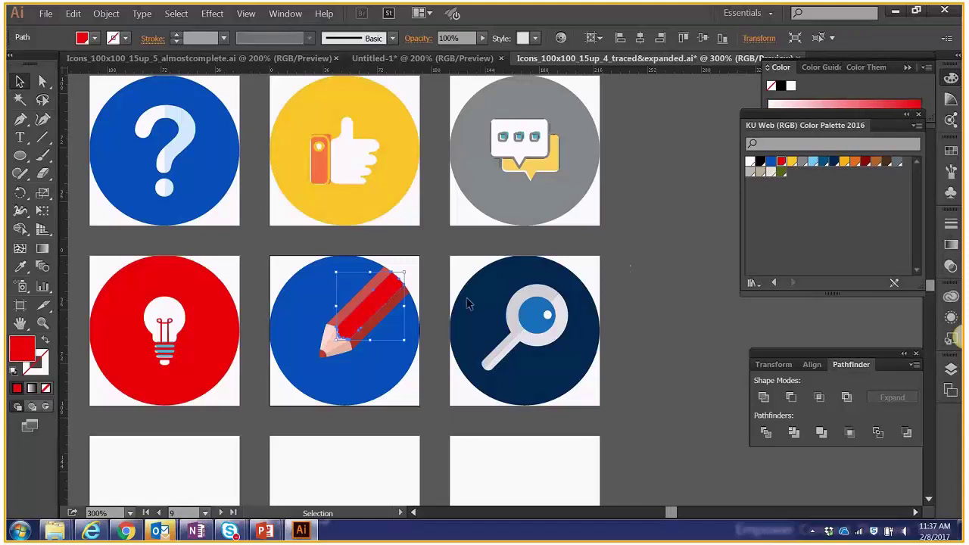
pyautogui.click(380, 325)
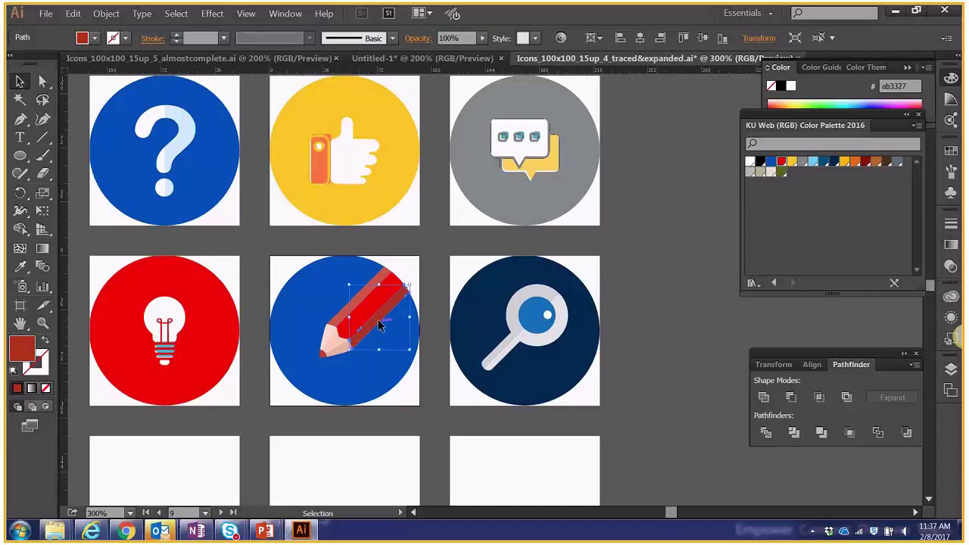
pyautogui.click(950, 103)
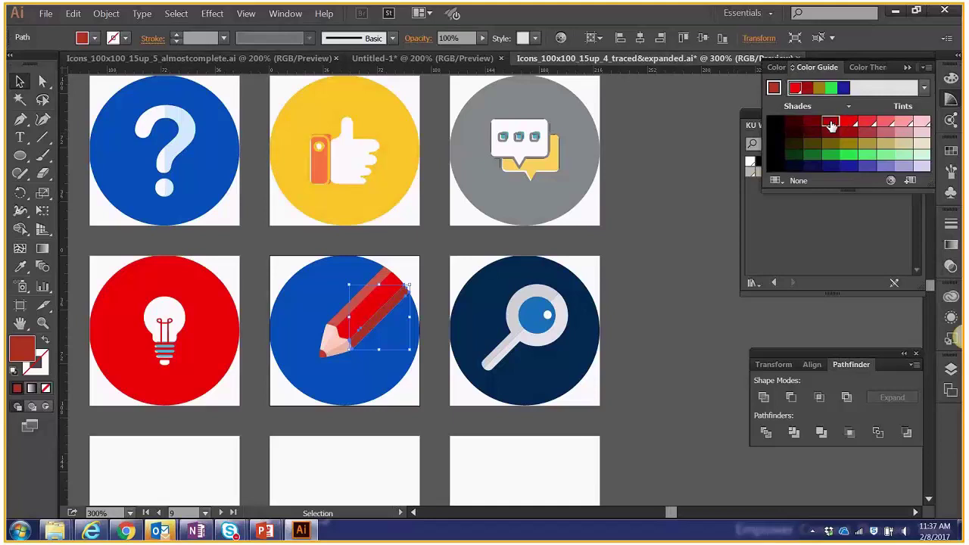
pyautogui.click(831, 125)
pyautogui.click(384, 282)
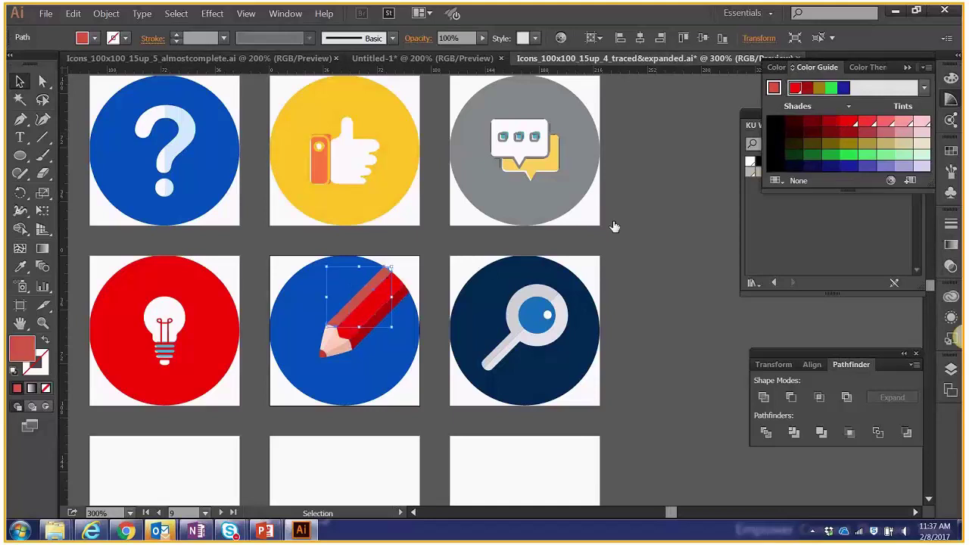
pyautogui.click(866, 123)
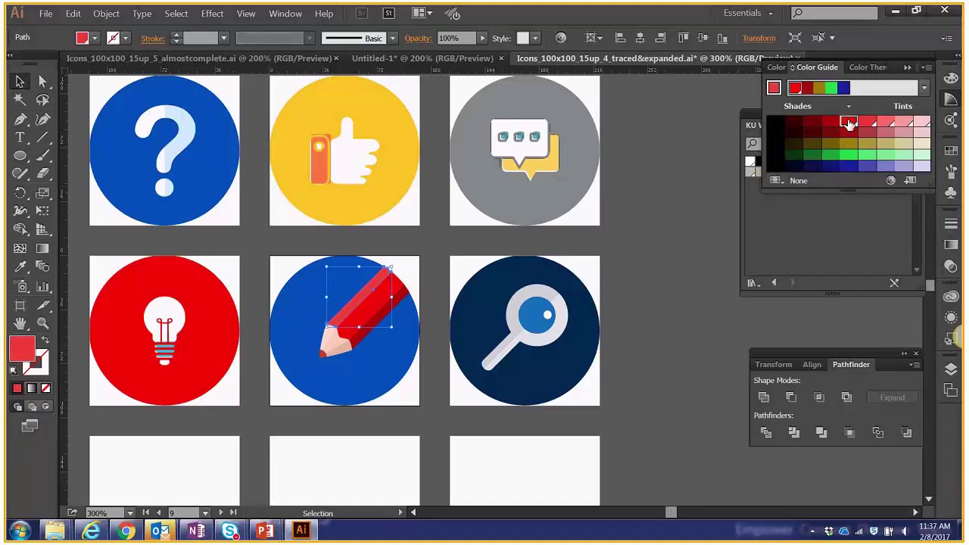
pyautogui.click(847, 125)
pyautogui.click(866, 122)
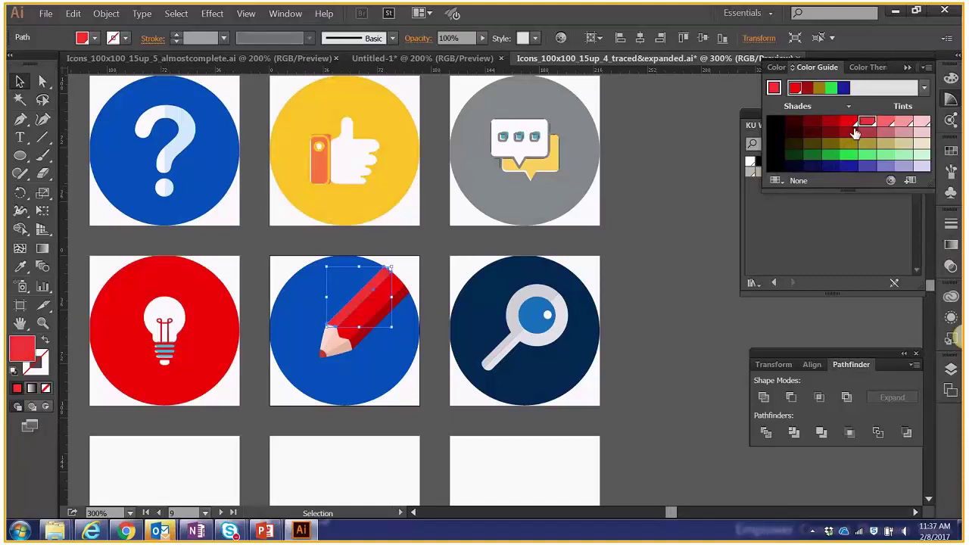
pyautogui.click(712, 197)
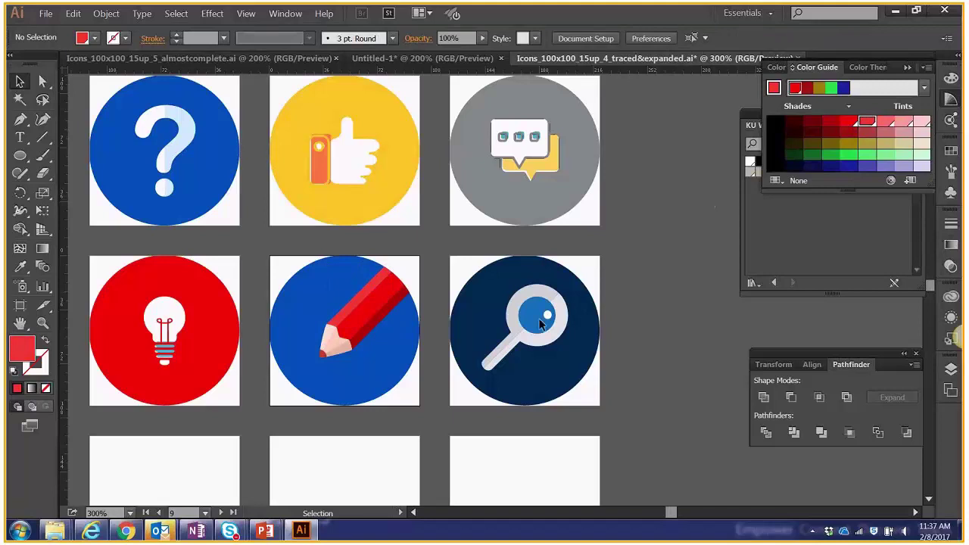
# Make the pencil's tip grey and its lead black.
pyautogui.scroll(1, 328, 373)
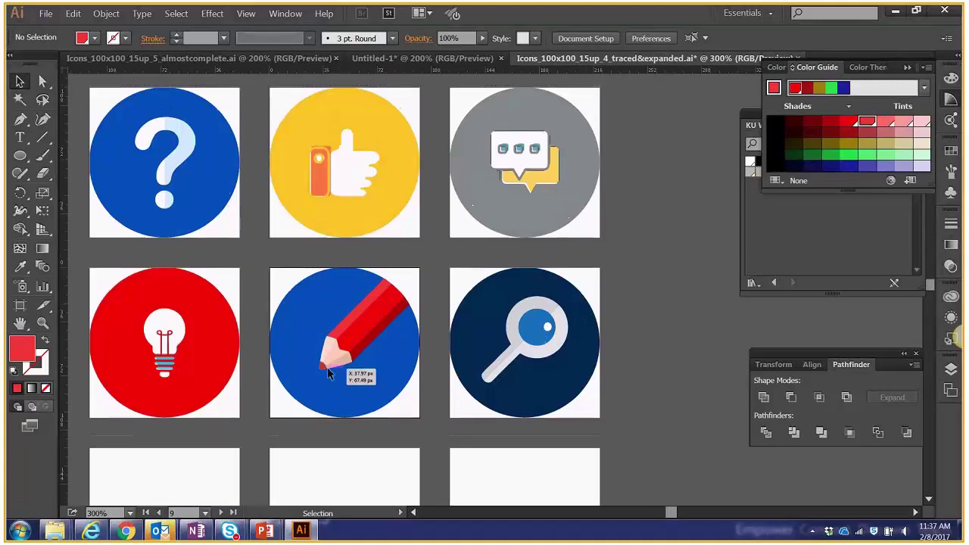
pyautogui.click(327, 373)
pyautogui.click(904, 193)
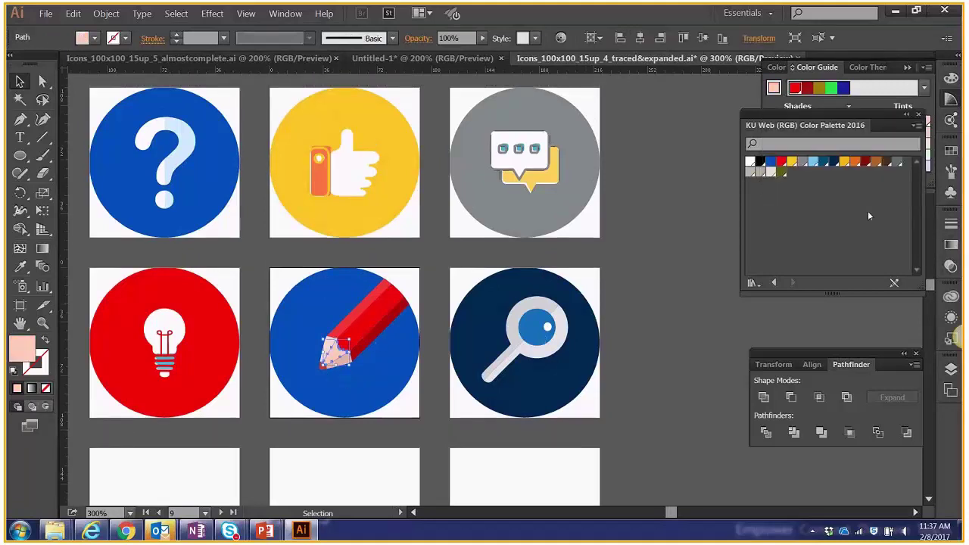
pyautogui.click(771, 174)
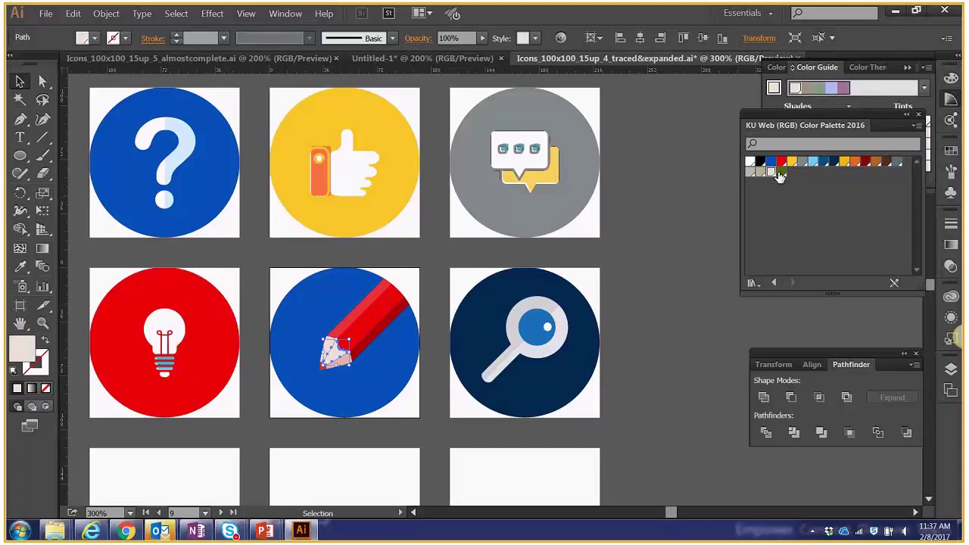
pyautogui.click(780, 176)
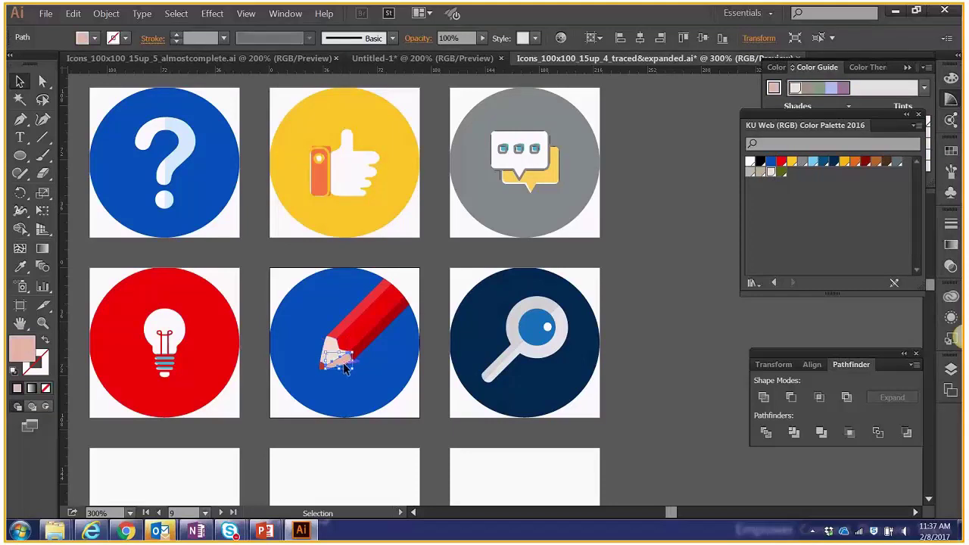
pyautogui.click(951, 99)
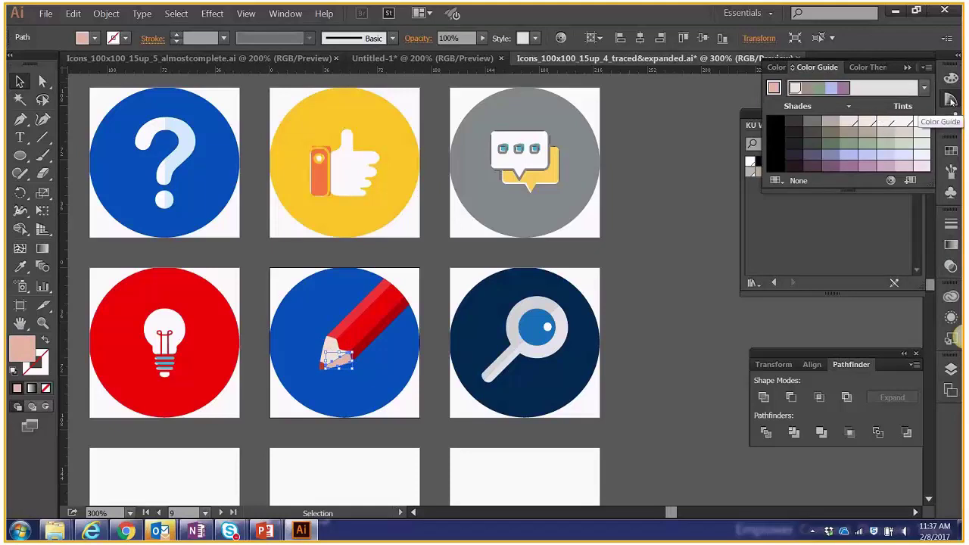
pyautogui.click(901, 123)
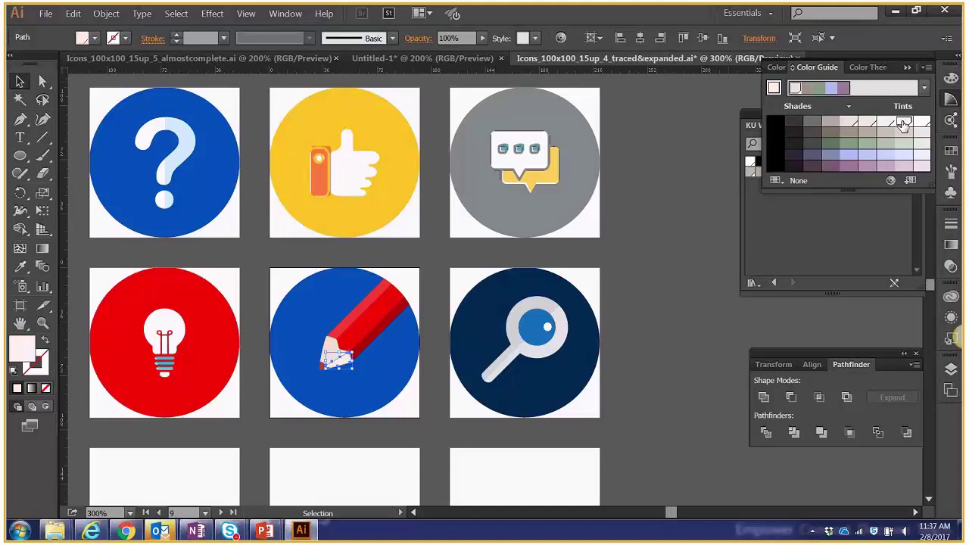
pyautogui.click(831, 124)
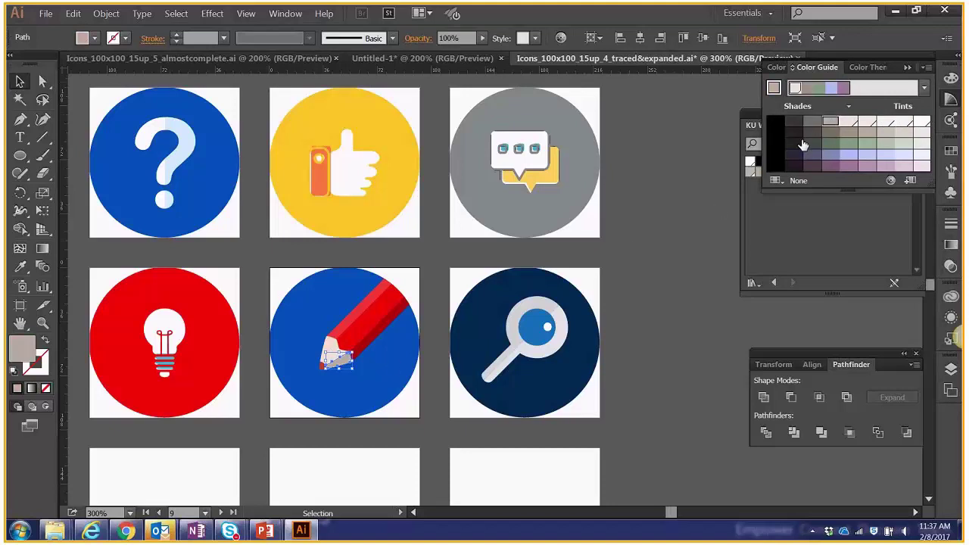
pyautogui.click(331, 353)
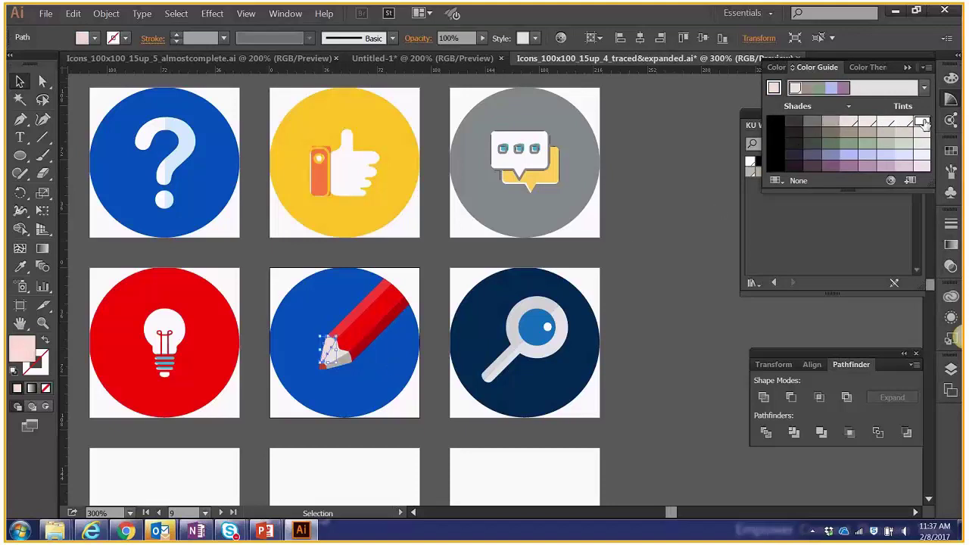
pyautogui.click(324, 366)
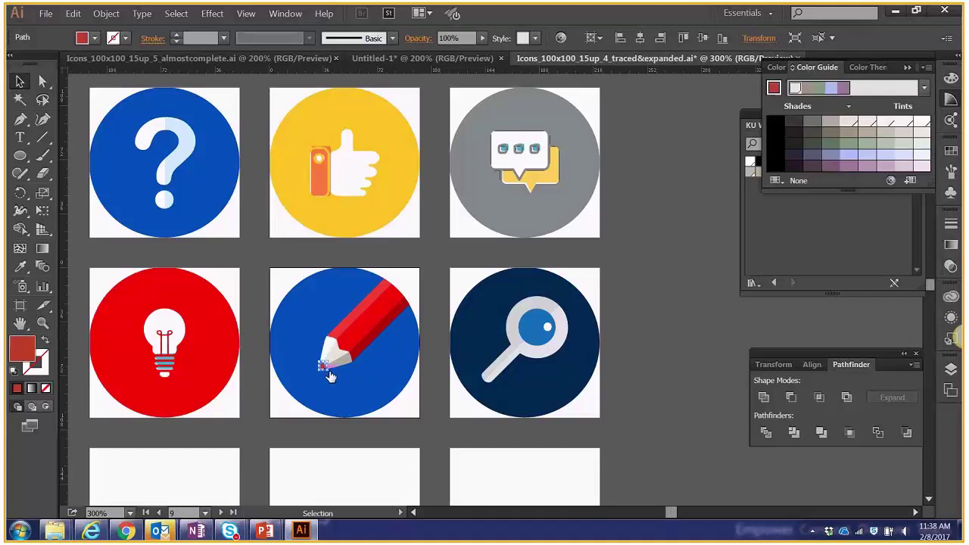
pyautogui.click(775, 124)
pyautogui.click(633, 255)
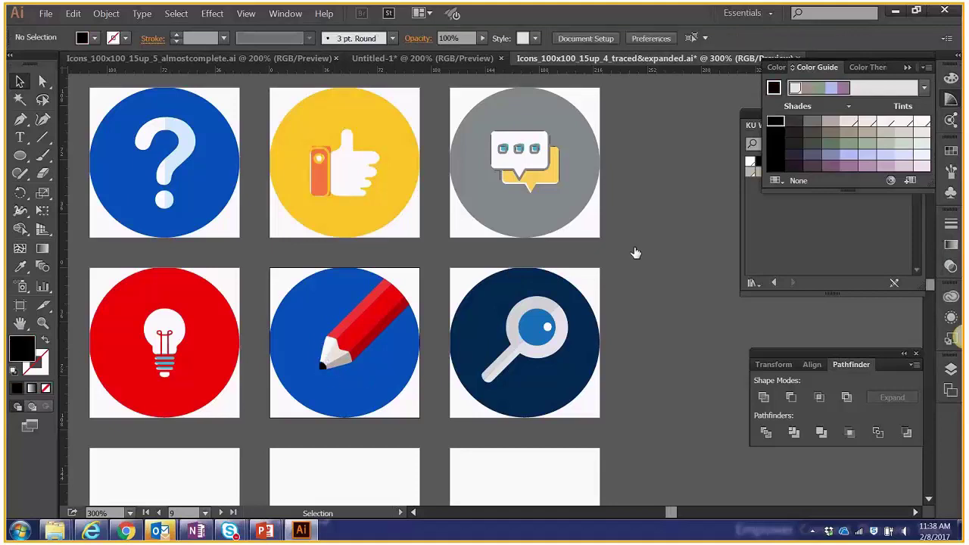
# Fill the magnifier lens with the light-blue KU Web swatch.
pyautogui.click(546, 327)
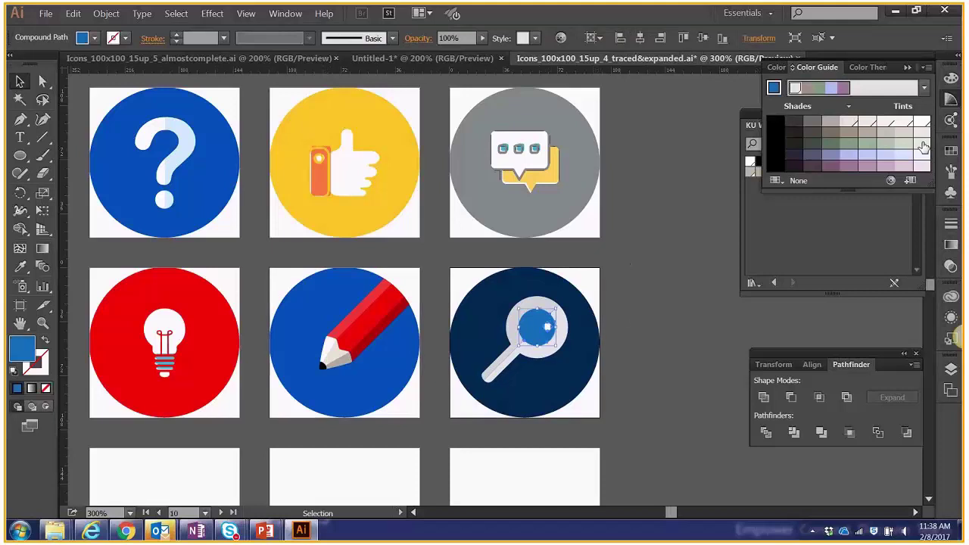
pyautogui.click(950, 150)
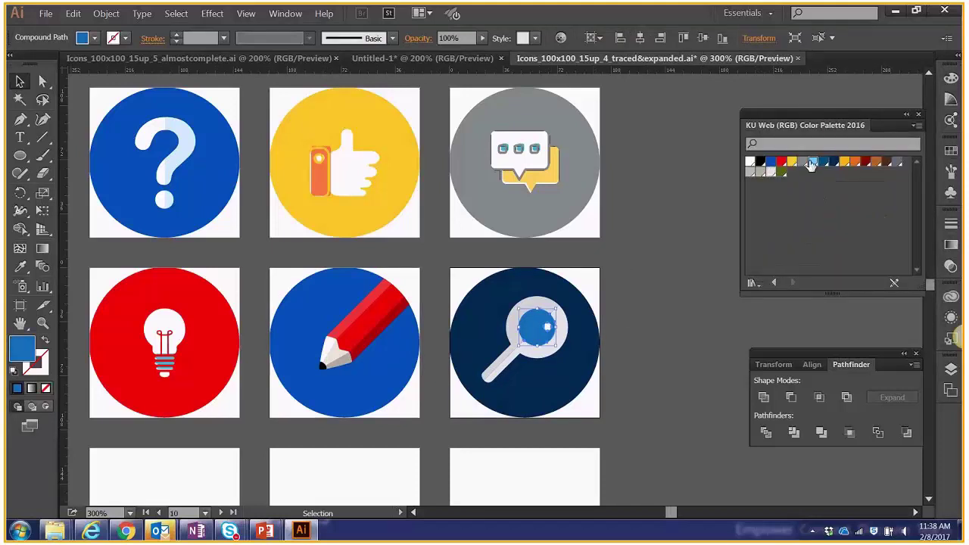
pyautogui.click(813, 161)
pyautogui.click(705, 255)
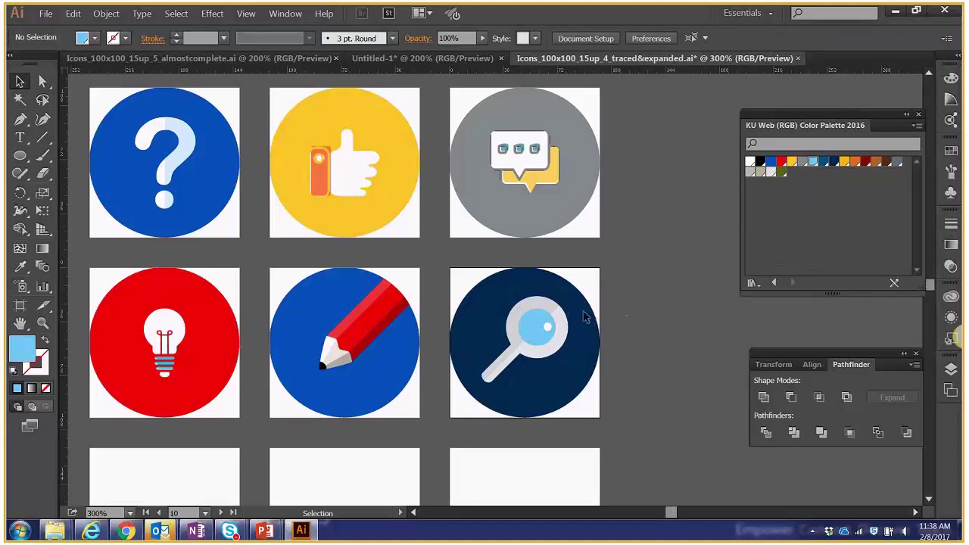
# Shift the pencil's dark red stripe slightly left.
pyautogui.click(412, 307)
pyautogui.moveTo(412, 306); pyautogui.dragTo(400, 304)
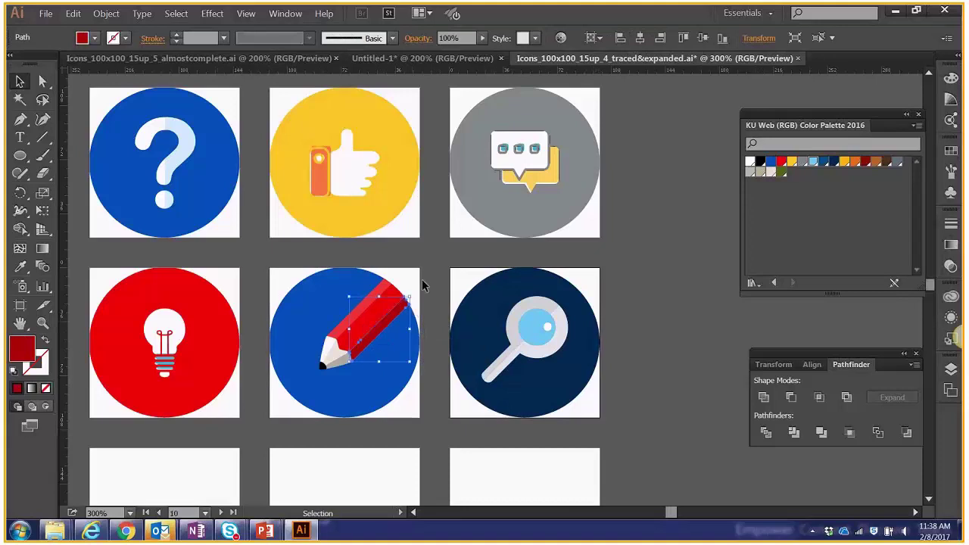
pyautogui.click(421, 284)
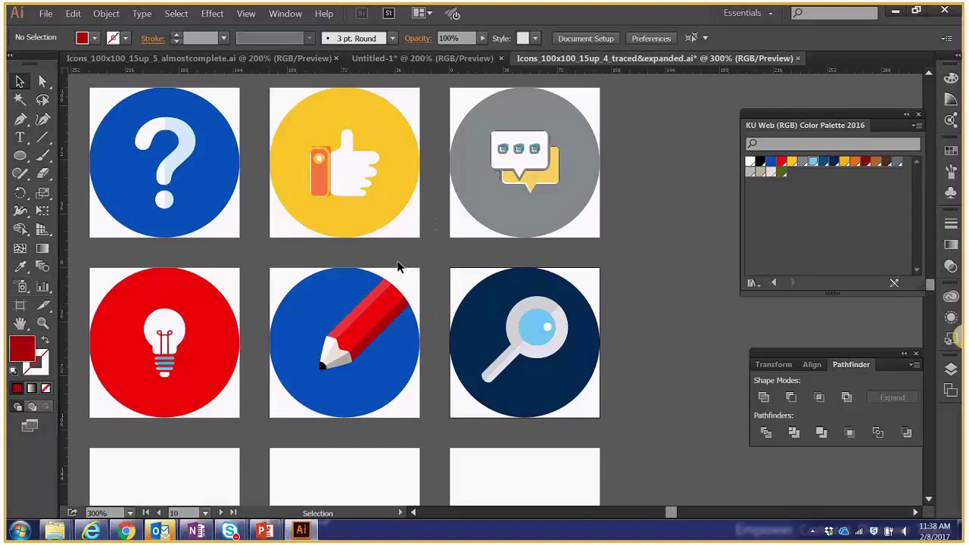
pyautogui.press('space')
pyautogui.moveTo(435, 254); pyautogui.dragTo(456, 259)
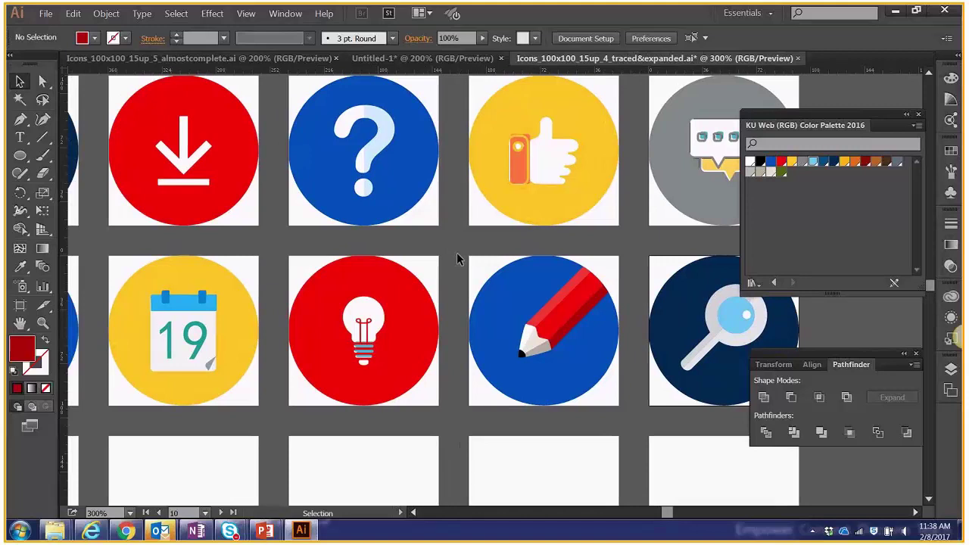
# Zoom in on the lightbulb and fill its three base bars with light blue.
pyautogui.press('space')
pyautogui.moveTo(291, 254); pyautogui.dragTo(397, 240)
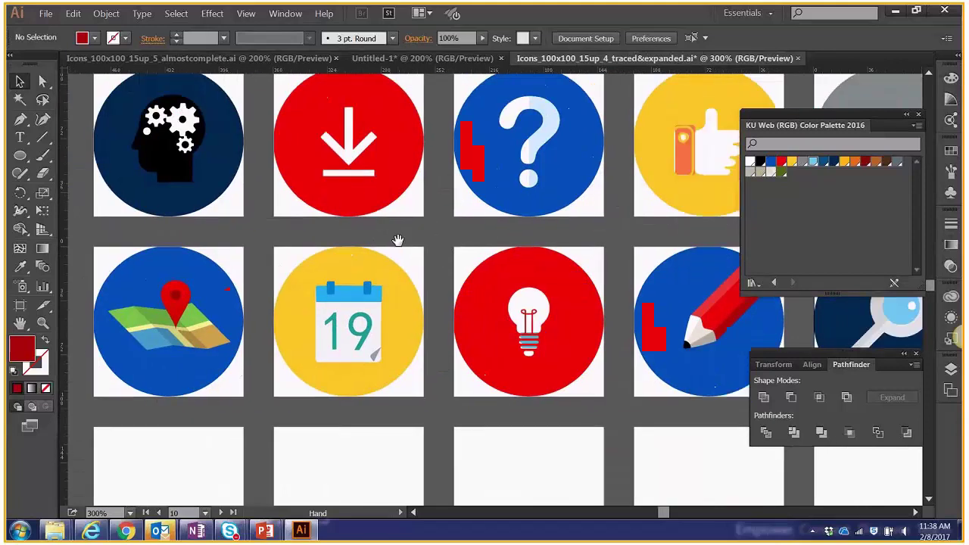
pyautogui.click(534, 358)
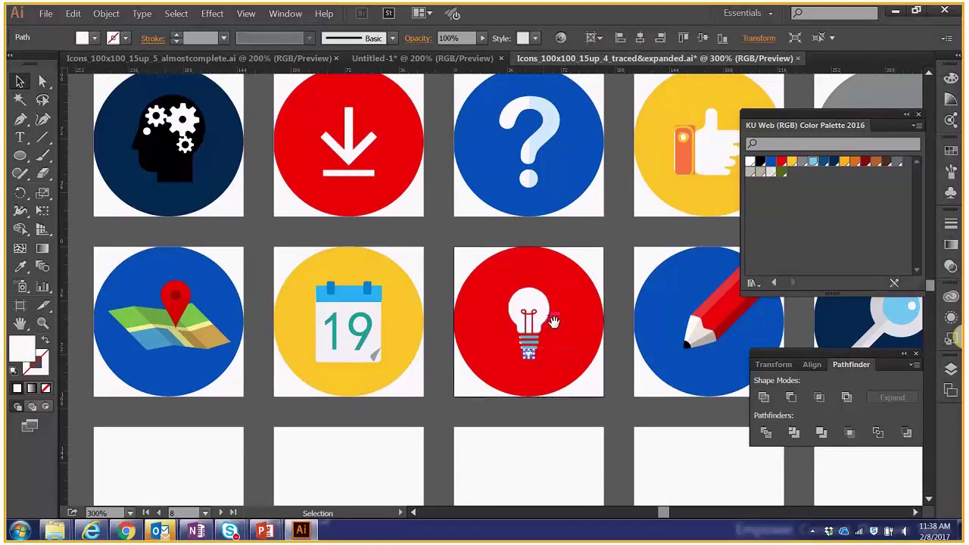
pyautogui.scroll(2, 553, 322)
pyautogui.scroll(1, 553, 322)
pyautogui.moveTo(516, 287); pyautogui.dragTo(413, 173)
pyautogui.click(469, 274)
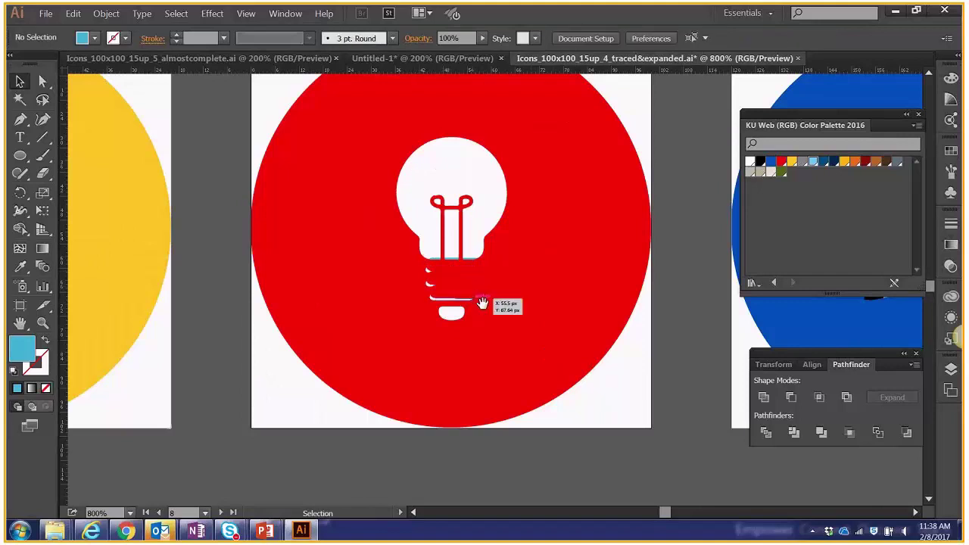
pyautogui.press('a')
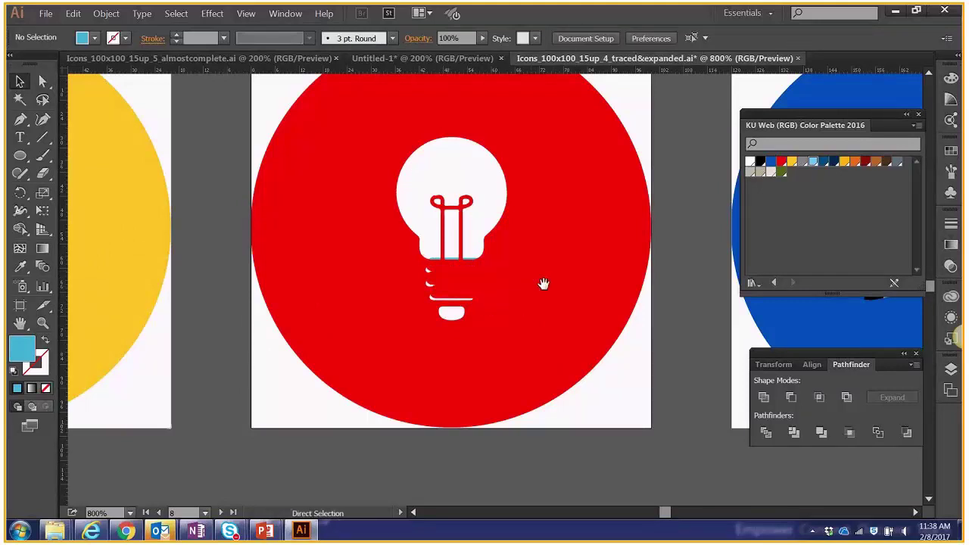
pyautogui.press('v')
pyautogui.hotkey('ctrl', 'shift', 'a')
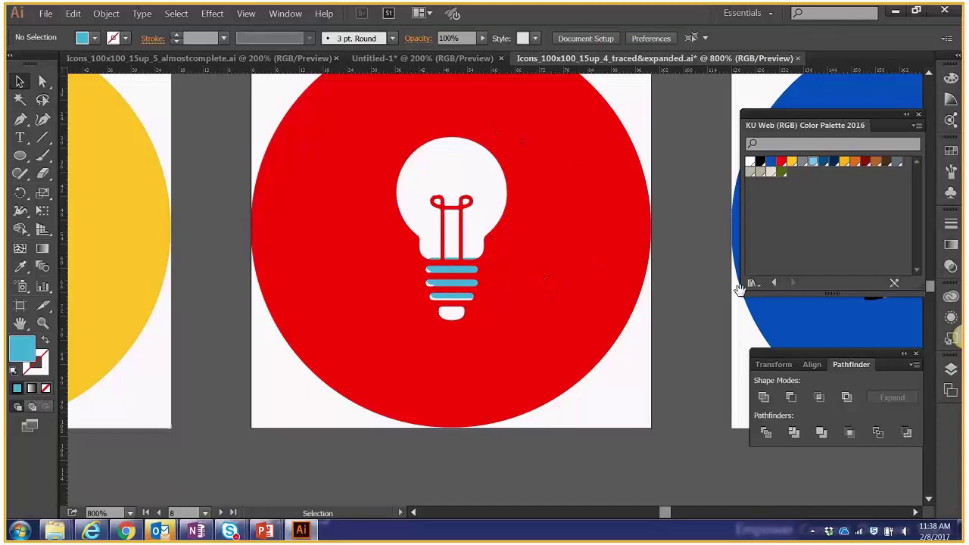
pyautogui.click(285, 14)
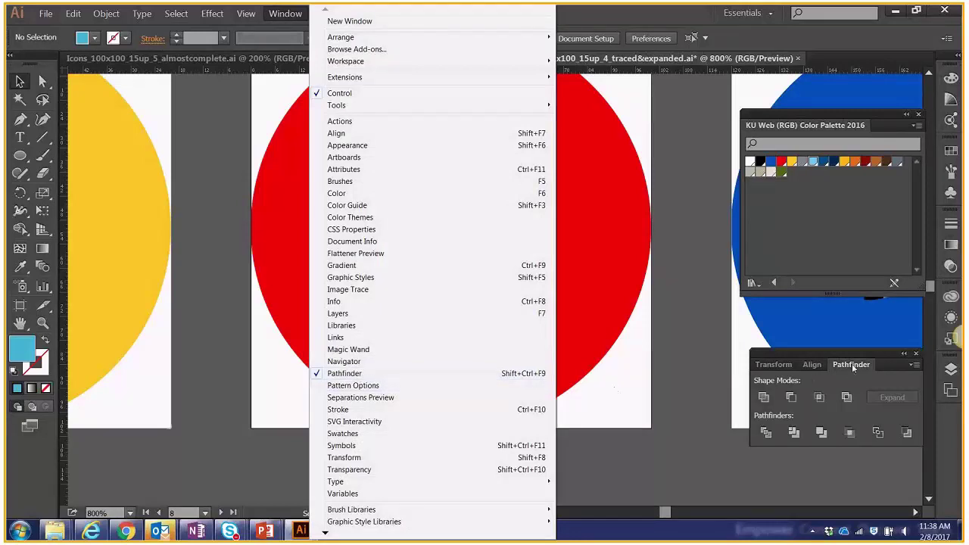
# Merge all the lightbulb's pieces into one shape with Pathfinder Unite.
pyautogui.moveTo(852, 367); pyautogui.dragTo(694, 213)
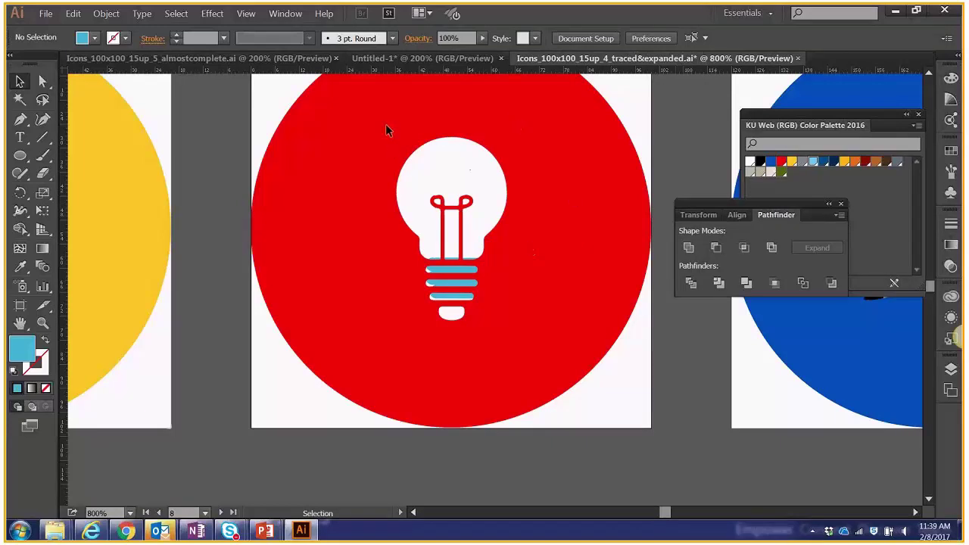
pyautogui.moveTo(386, 133); pyautogui.dragTo(530, 333)
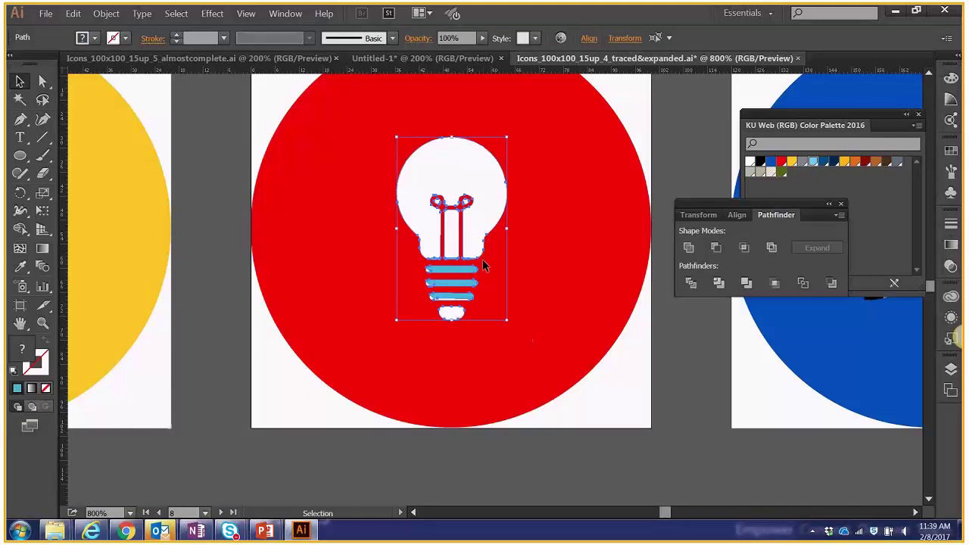
pyautogui.click(689, 250)
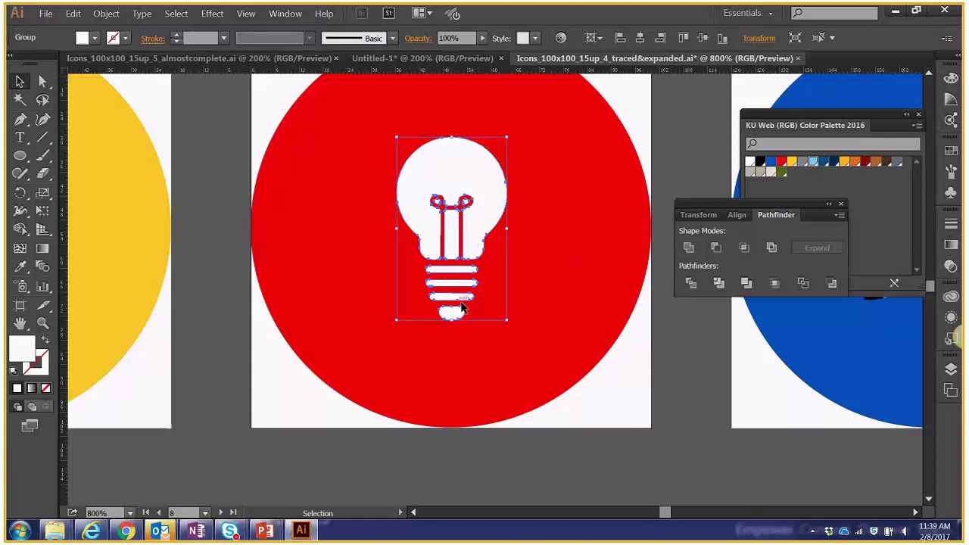
pyautogui.click(539, 307)
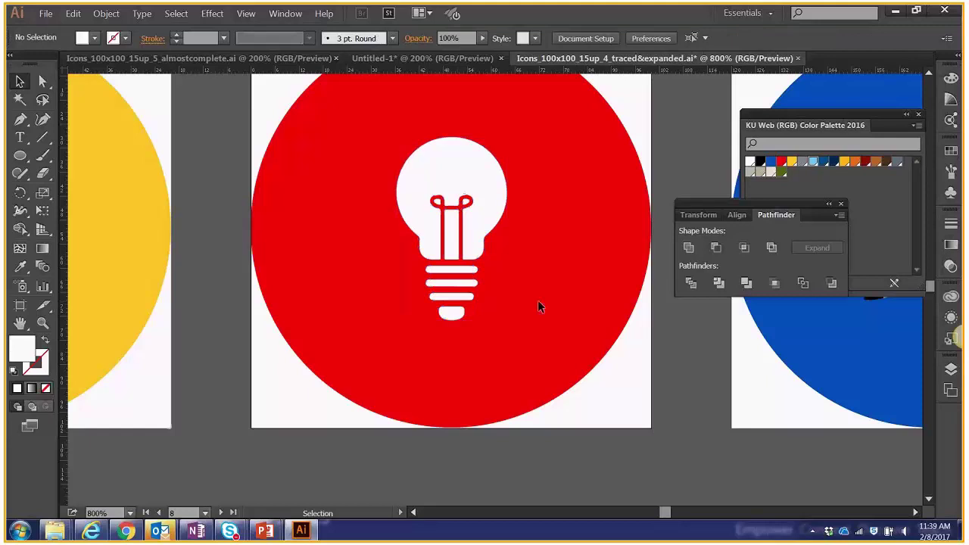
pyautogui.click(488, 200)
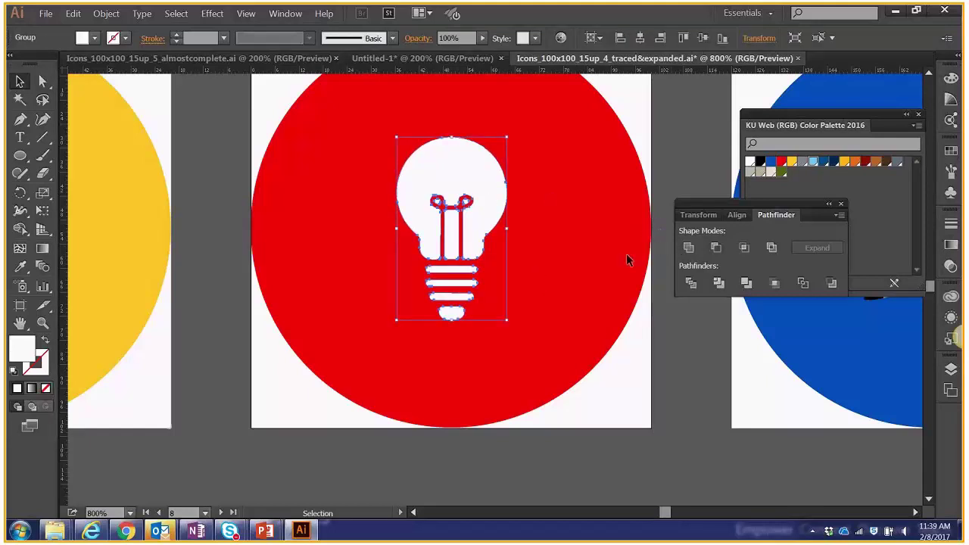
pyautogui.click(567, 282)
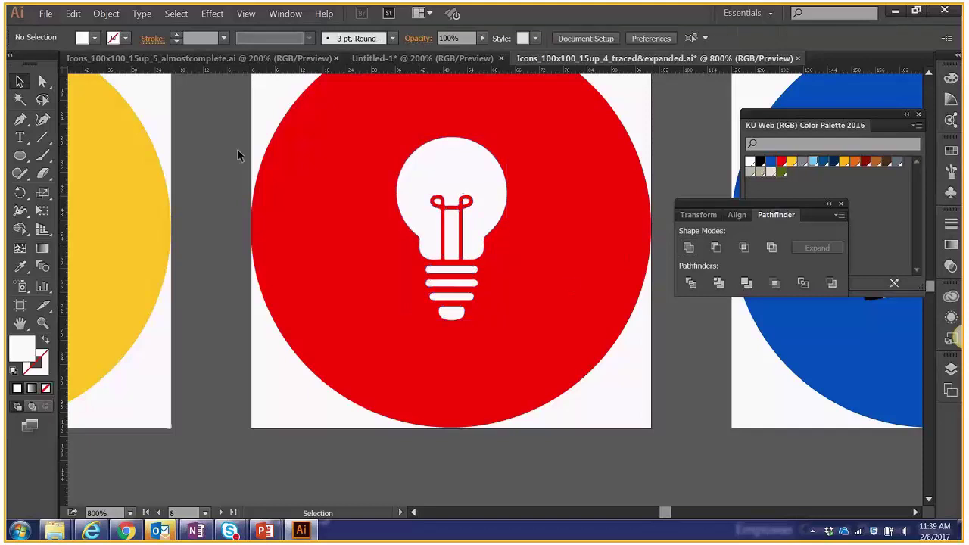
pyautogui.click(418, 191)
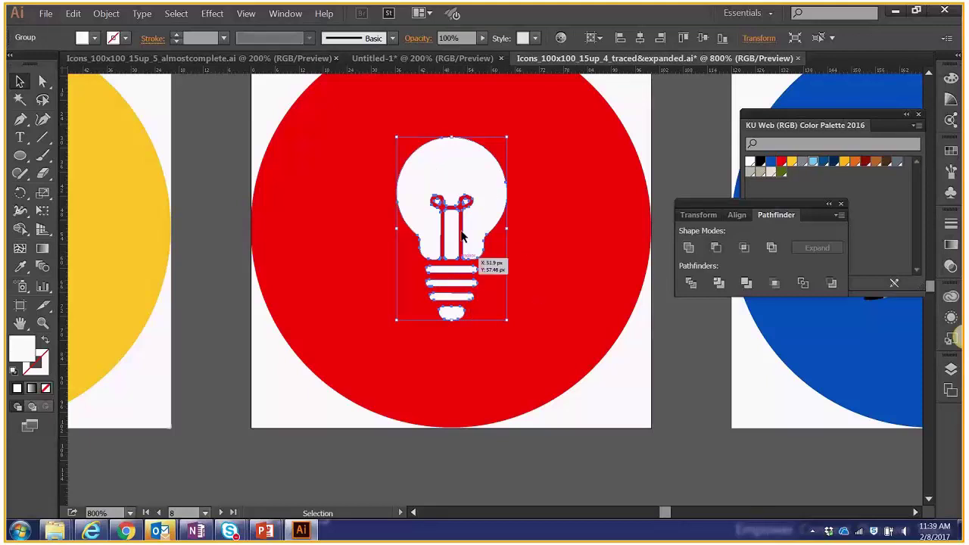
# Ungroup the merged lightbulb, test-move the bulb, and undo the move.
pyautogui.click(106, 12)
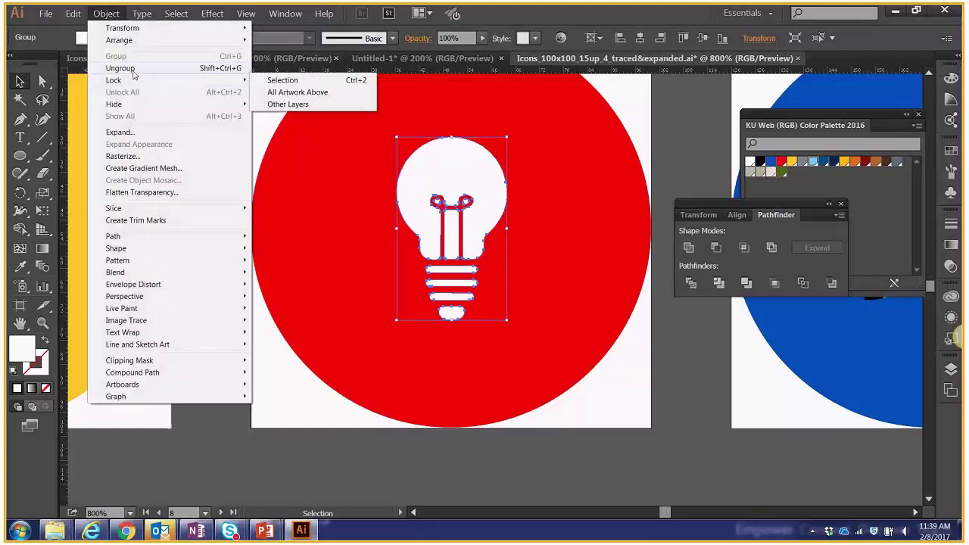
pyautogui.click(129, 69)
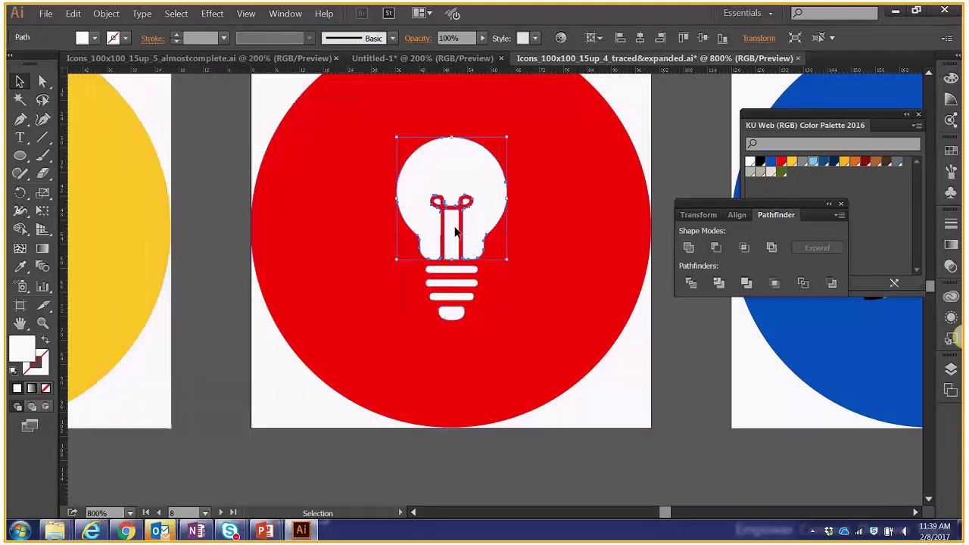
pyautogui.click(436, 137)
pyautogui.moveTo(382, 118); pyautogui.dragTo(540, 243)
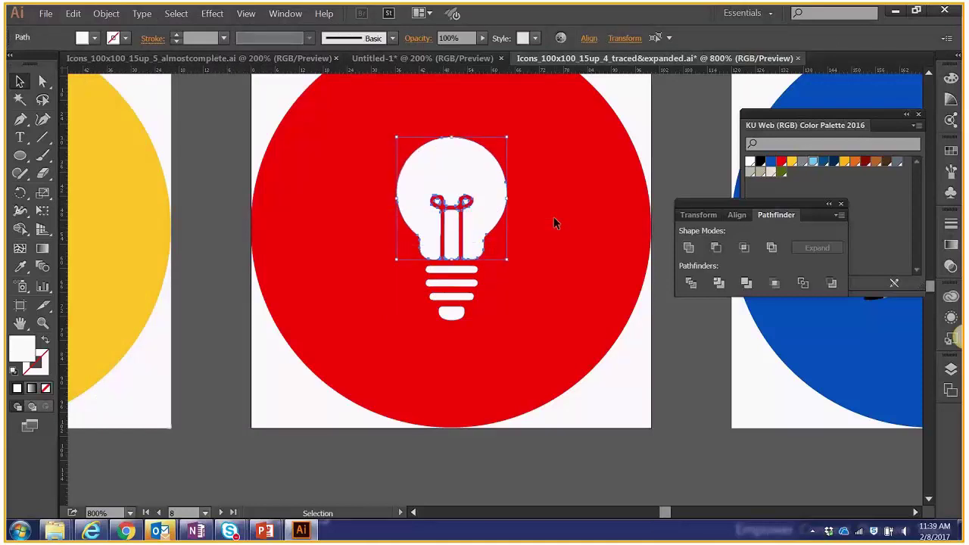
pyautogui.hotkey('ctrl', 'shift', 'a')
pyautogui.hotkey('ctrl', 'a')
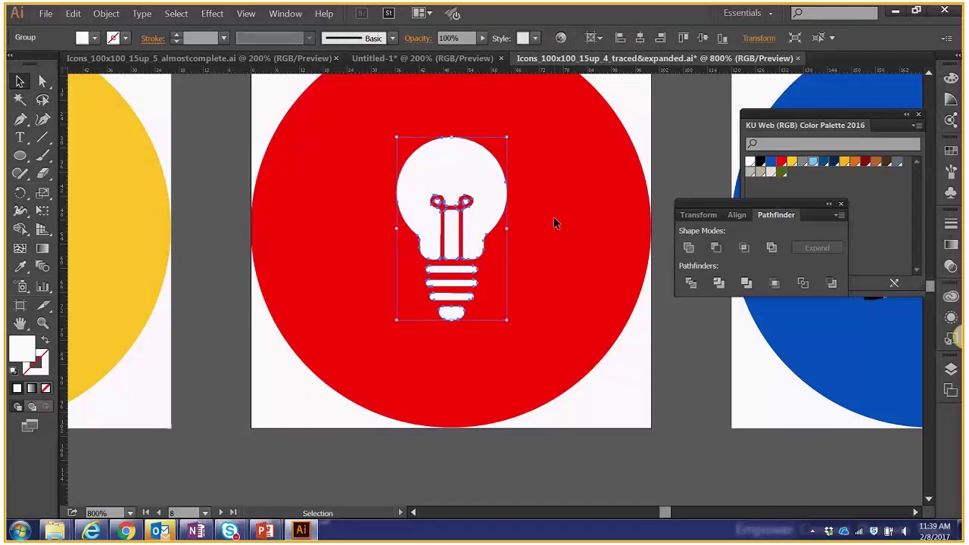
pyautogui.moveTo(507, 219); pyautogui.dragTo(524, 168)
pyautogui.hotkey('ctrl', 'z')
pyautogui.hotkey('ctrl', 'shift', 'a')
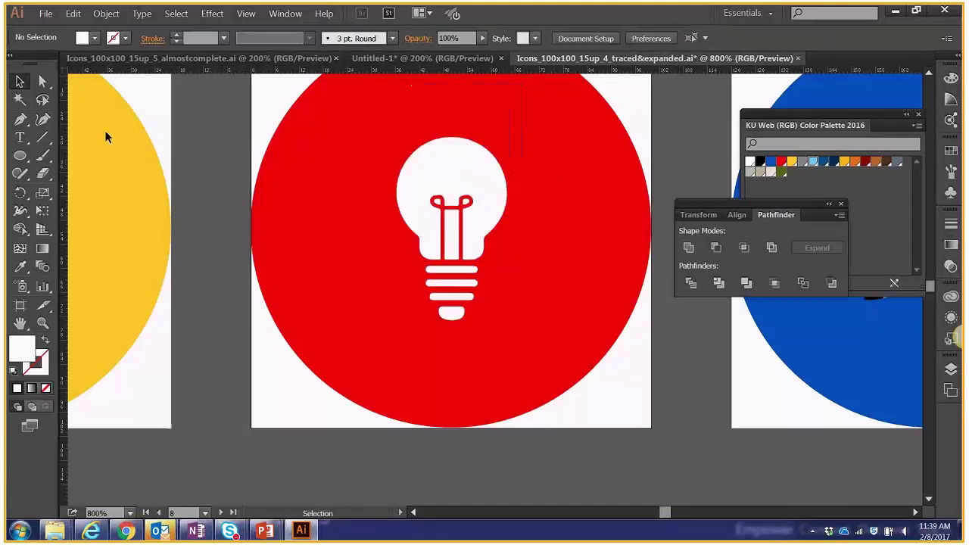
pyautogui.click(43, 81)
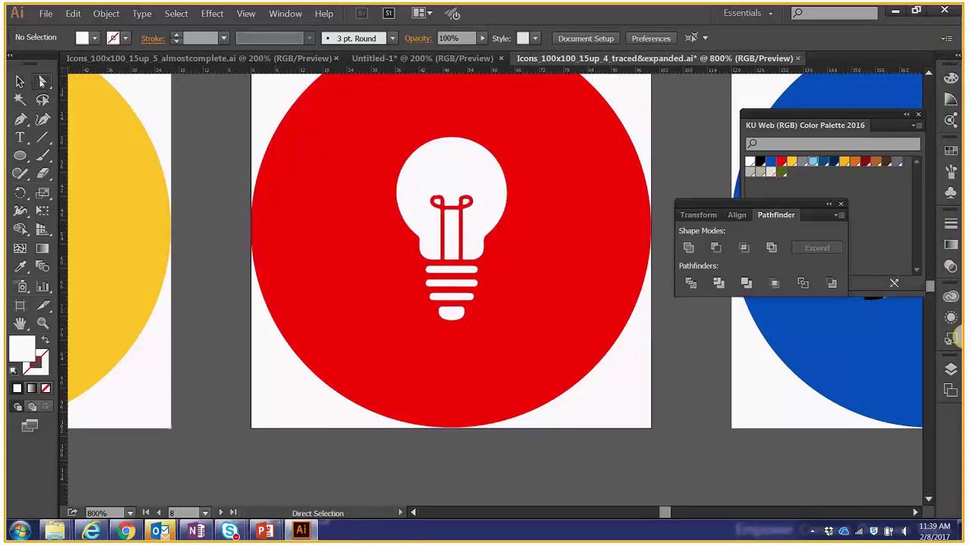
# Fill each of the bulb's three base stripes with the light-blue KU swatch.
pyautogui.click(444, 278)
pyautogui.click(813, 161)
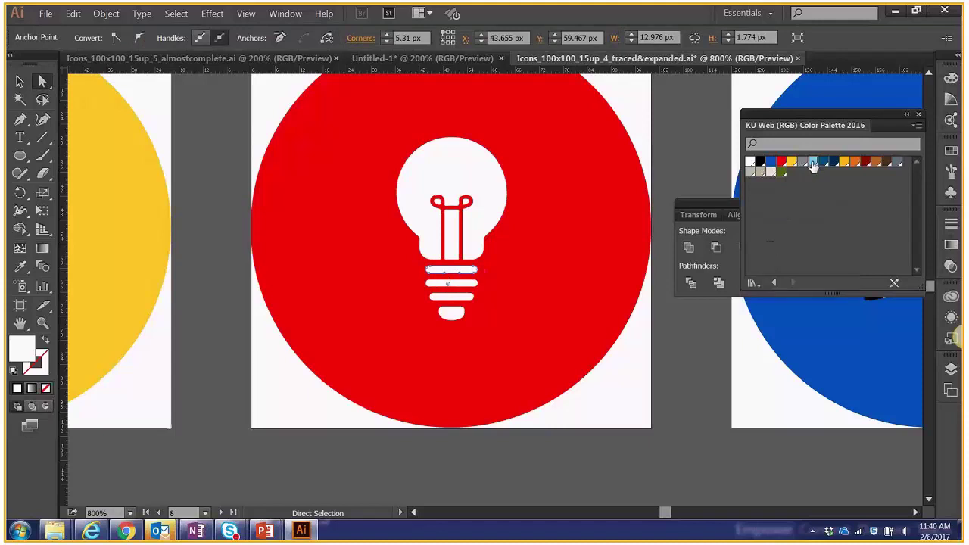
pyautogui.click(477, 286)
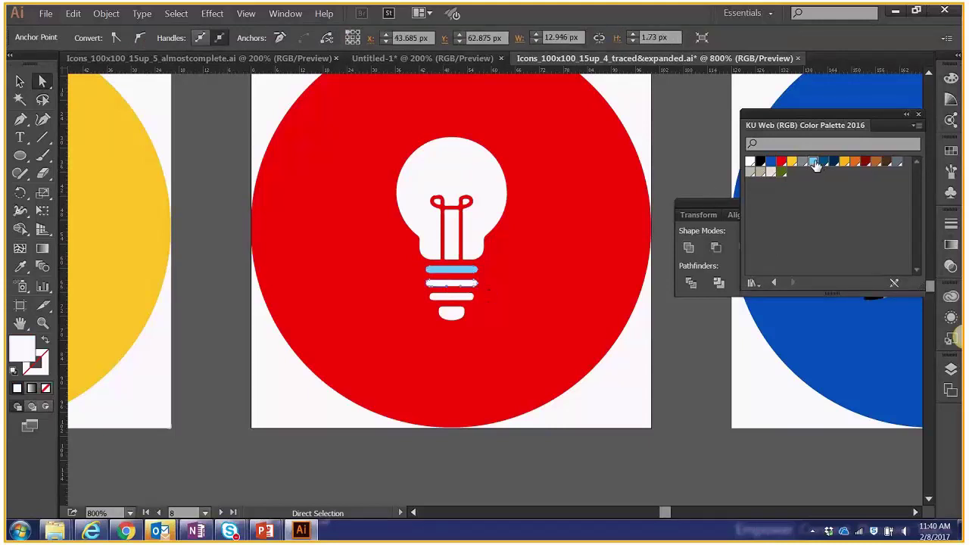
pyautogui.click(813, 161)
pyautogui.click(457, 299)
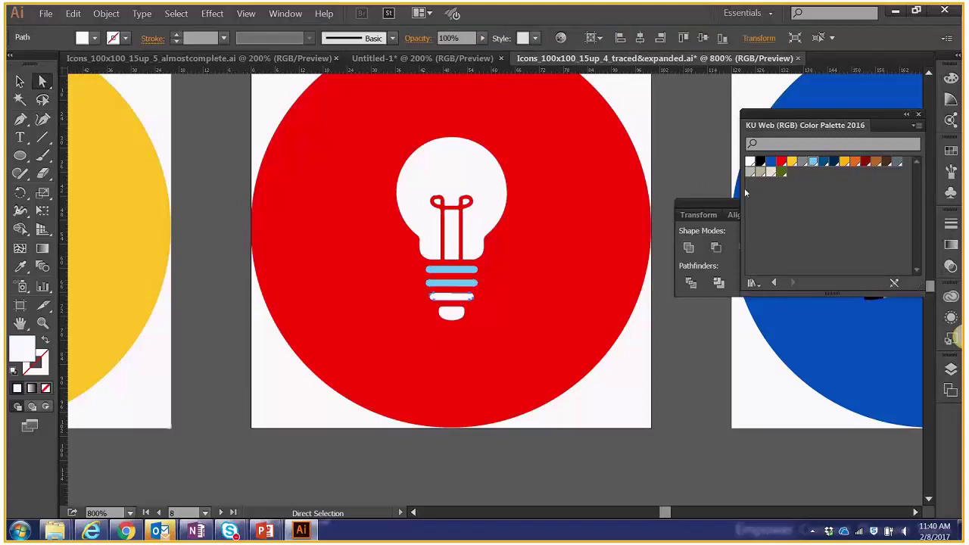
pyautogui.click(824, 161)
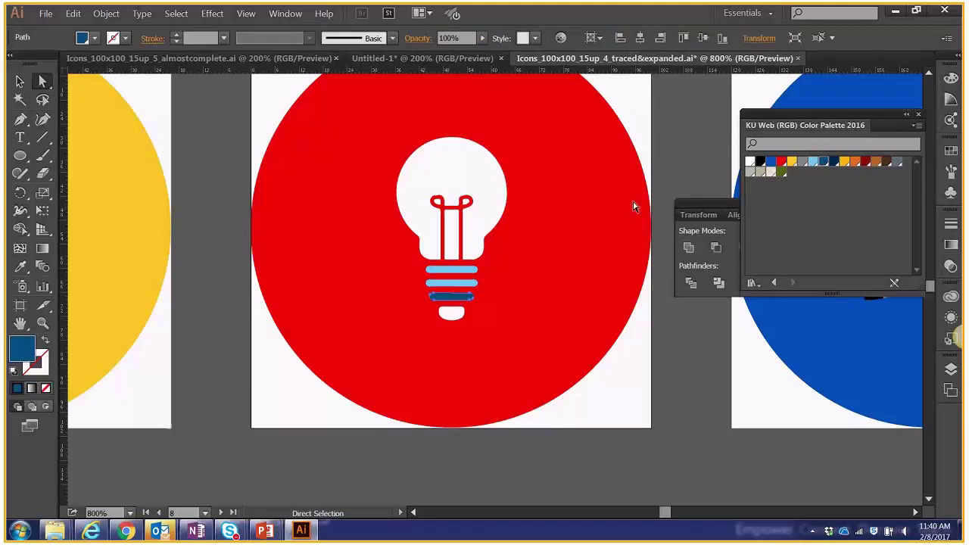
pyautogui.click(813, 161)
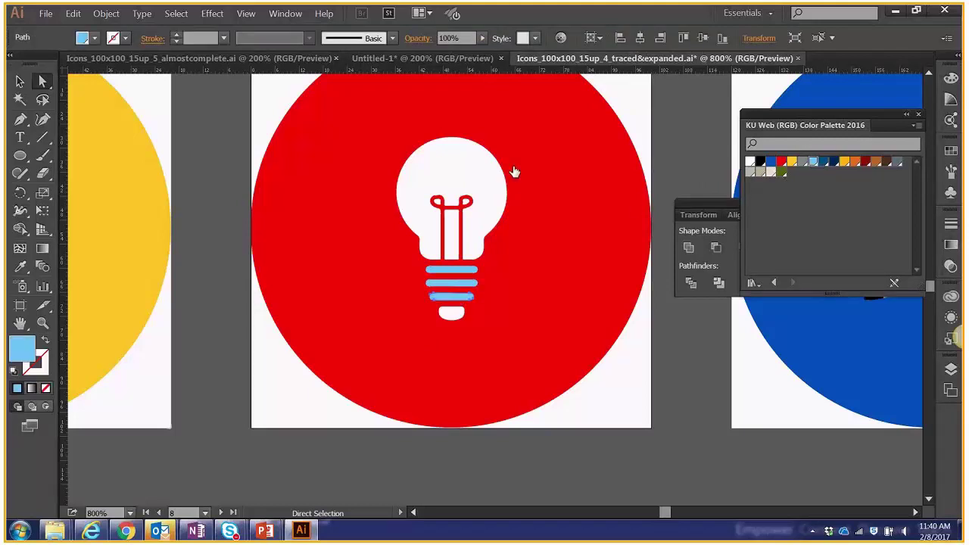
# Fill the bulb and filament yellow, then zoom out to 300%.
pyautogui.click(514, 172)
pyautogui.click(792, 161)
pyautogui.click(453, 227)
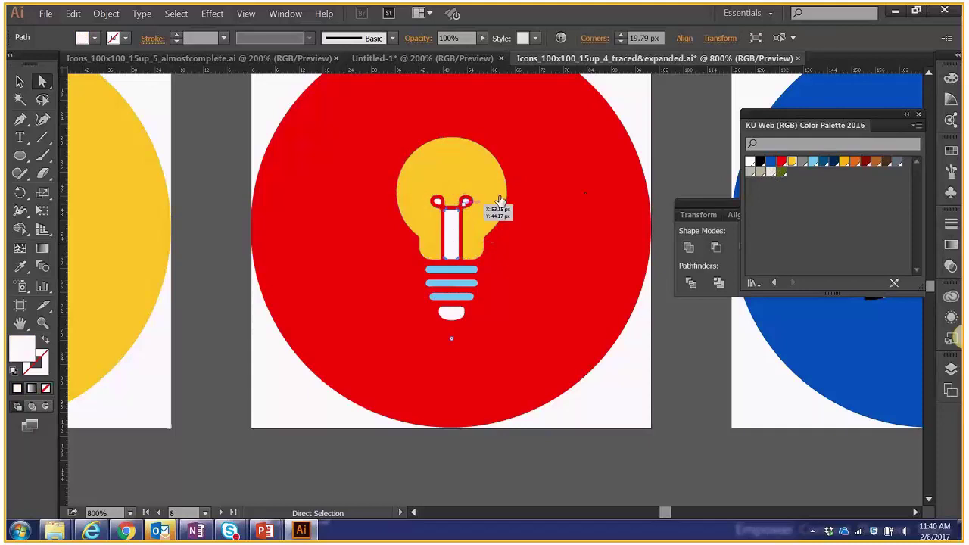
pyautogui.click(792, 161)
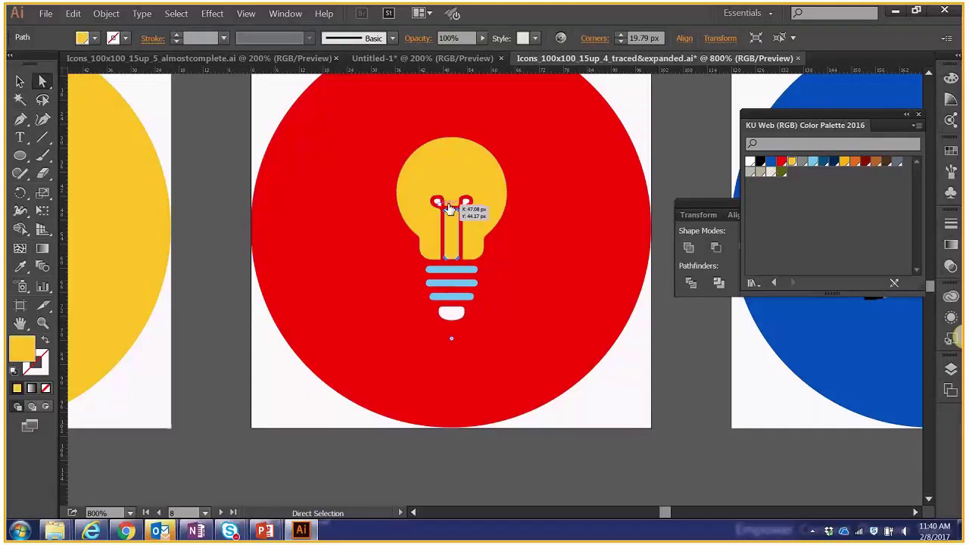
pyautogui.click(448, 209)
pyautogui.click(439, 203)
pyautogui.moveTo(432, 195); pyautogui.dragTo(445, 207)
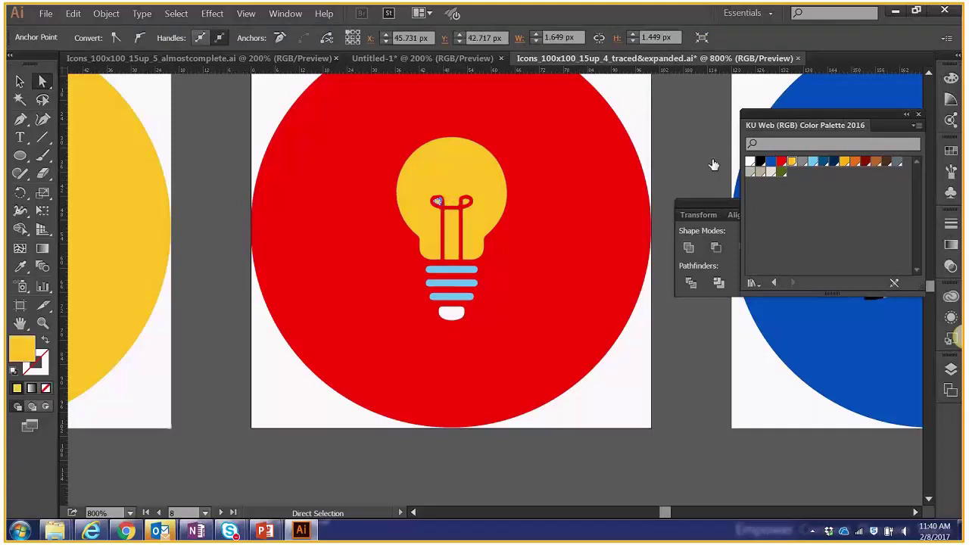
pyautogui.click(695, 157)
pyautogui.hotkey('ctrl', '-')
pyautogui.hotkey('ctrl', '-')
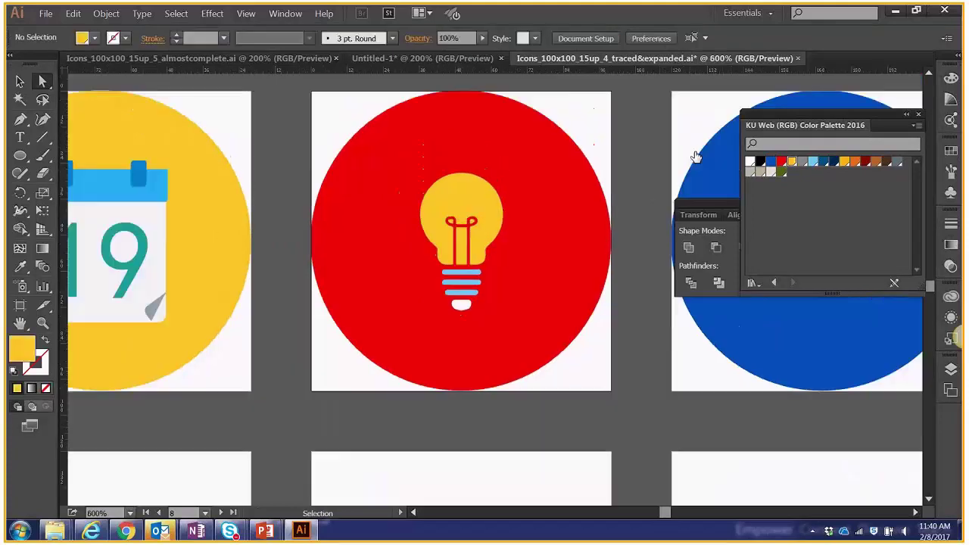
pyautogui.hotkey('ctrl', '-')
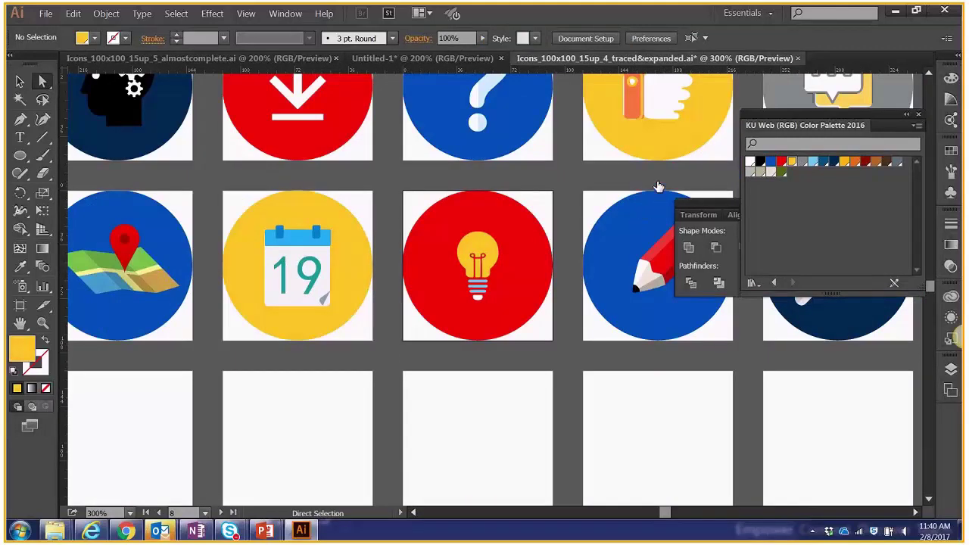
# Zoom to the speech-bubble icon and select its paths sharing the same fill colour.
pyautogui.moveTo(660, 186); pyautogui.dragTo(484, 287)
pyautogui.click(594, 182)
pyautogui.moveTo(576, 182); pyautogui.dragTo(407, 325)
pyautogui.hotkey('ctrl', '=')
pyautogui.hotkey('ctrl', '=')
pyautogui.click(22, 84)
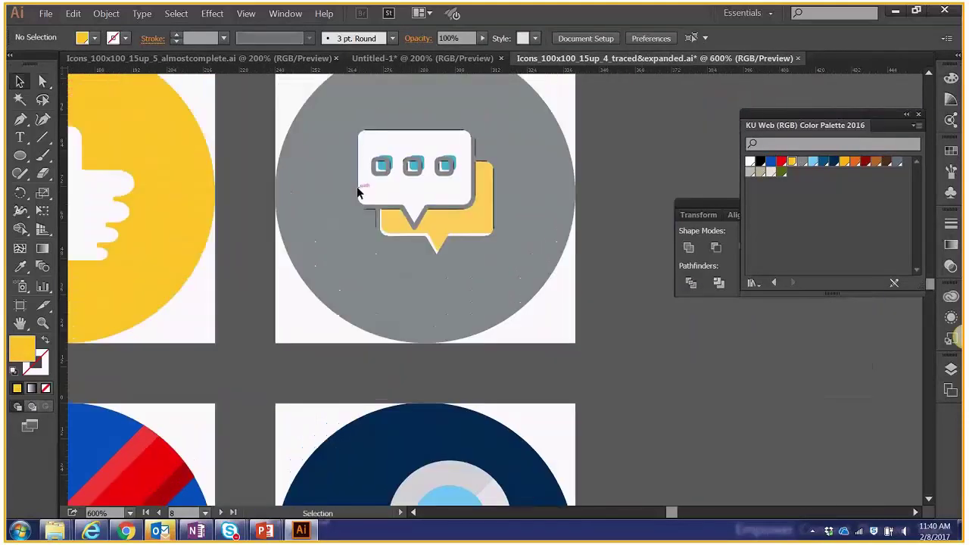
pyautogui.click(359, 193)
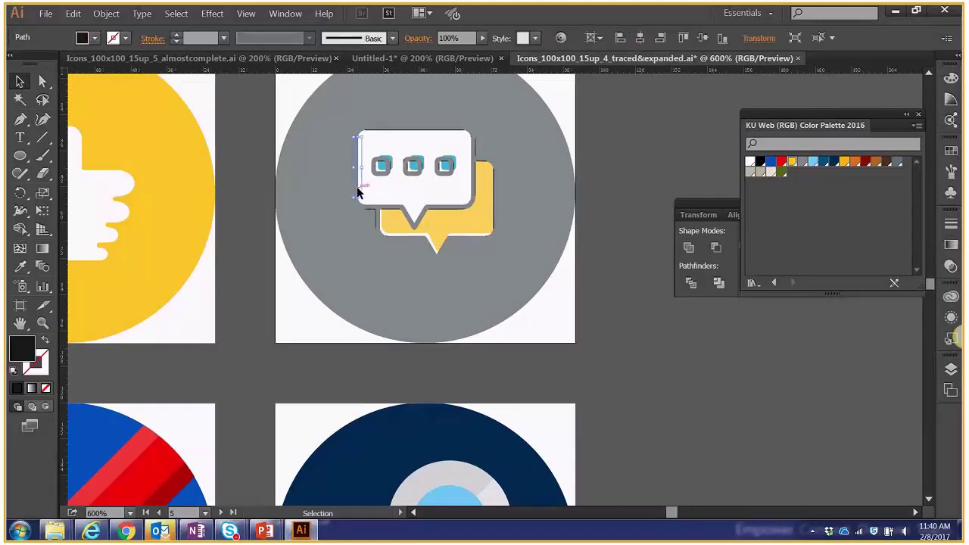
pyautogui.click(176, 13)
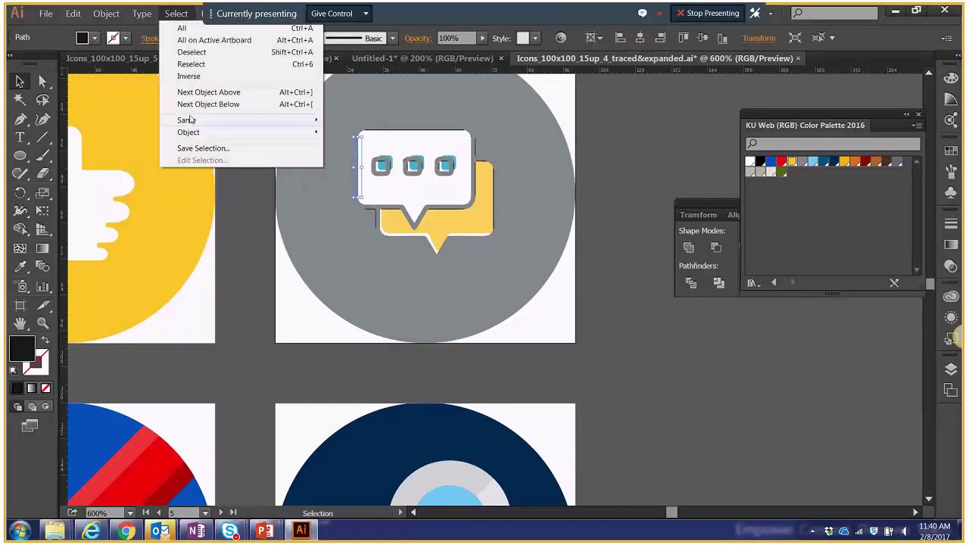
pyautogui.moveTo(190, 119)
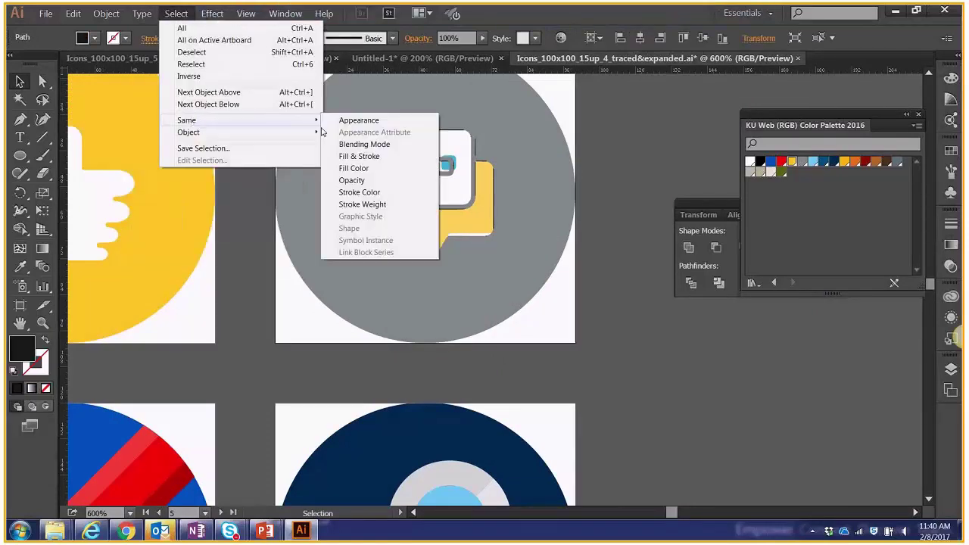
pyautogui.click(346, 166)
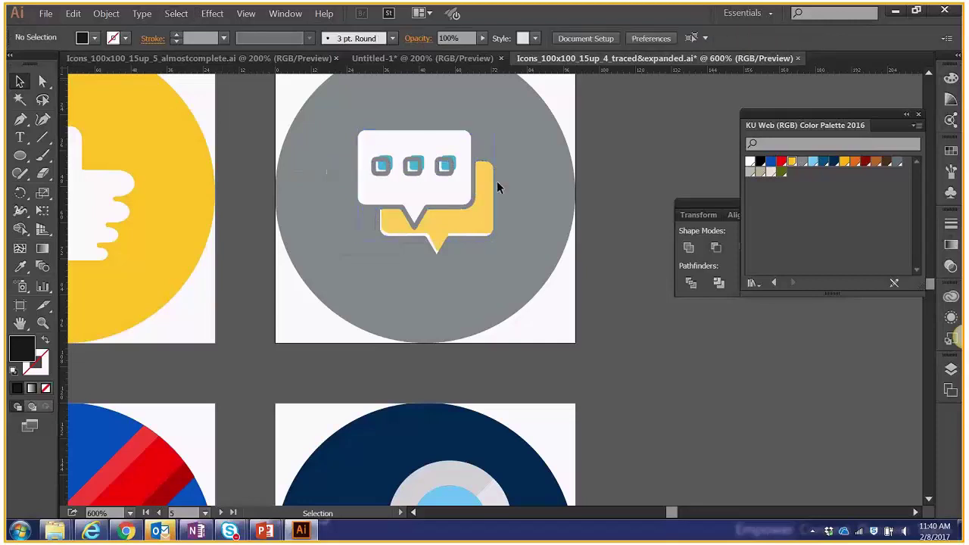
# Move the speech-bubble icon onto the pasteboard and place the white bubble back in the grey circle.
pyautogui.moveTo(557, 127); pyautogui.dragTo(667, 413)
pyautogui.moveTo(700, 356); pyautogui.dragTo(395, 165)
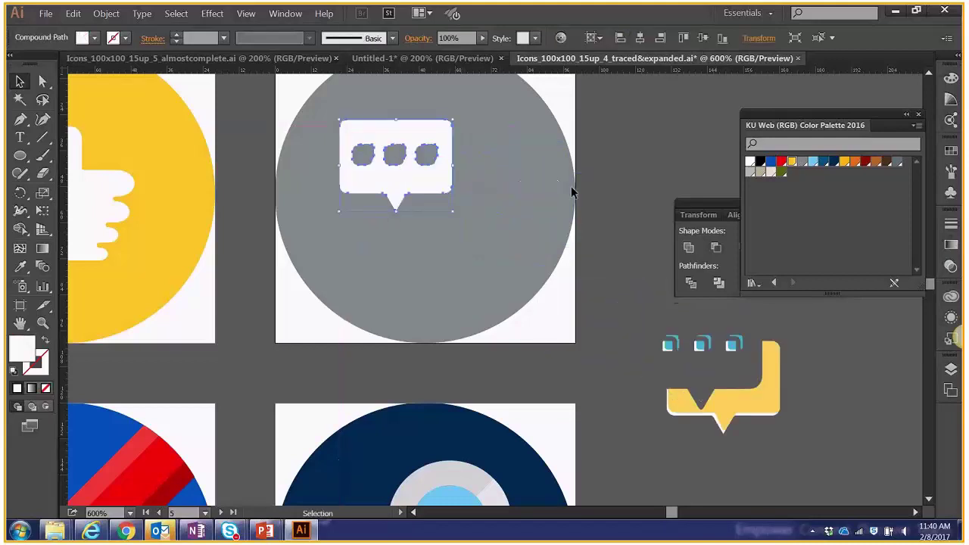
pyautogui.moveTo(440, 191); pyautogui.dragTo(462, 200)
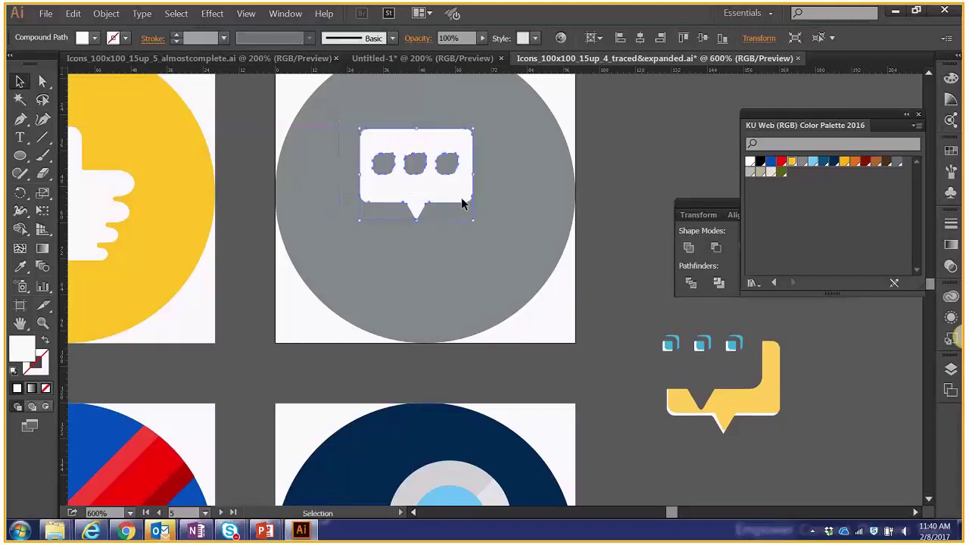
pyautogui.click(610, 139)
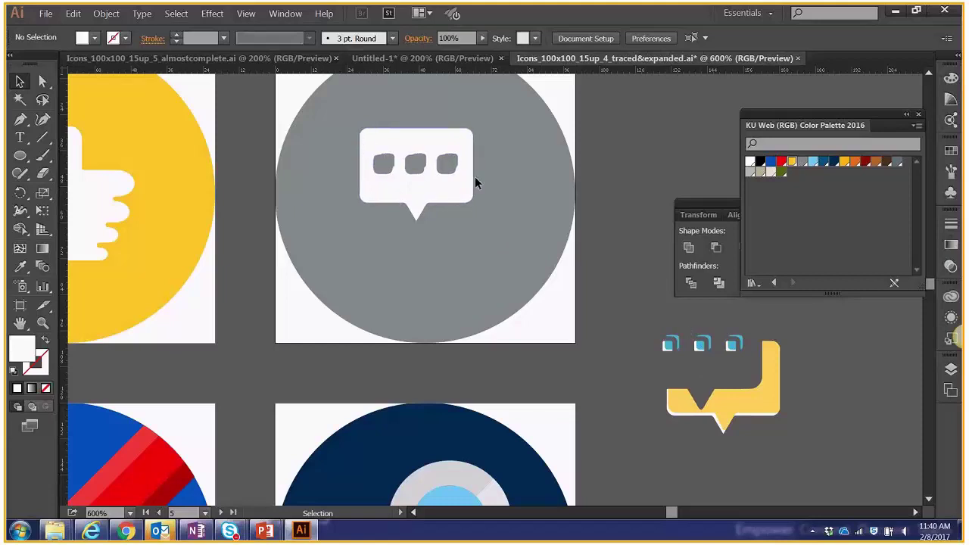
pyautogui.moveTo(20, 156); pyautogui.dragTo(48, 156)
# Draw a rectangle over the three dots and unite it with the bubble using Pathfinder.
pyautogui.moveTo(365, 146)
pyautogui.mouseDown()
pyautogui.moveTo(409, 173)
pyautogui.moveTo(465, 187)
pyautogui.mouseUp()
pyautogui.press('v')
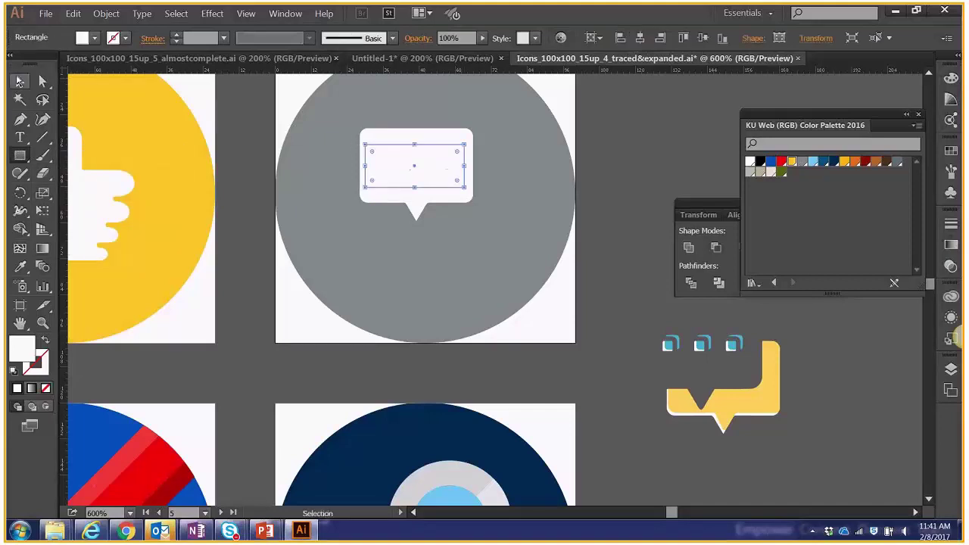
pyautogui.click(593, 127)
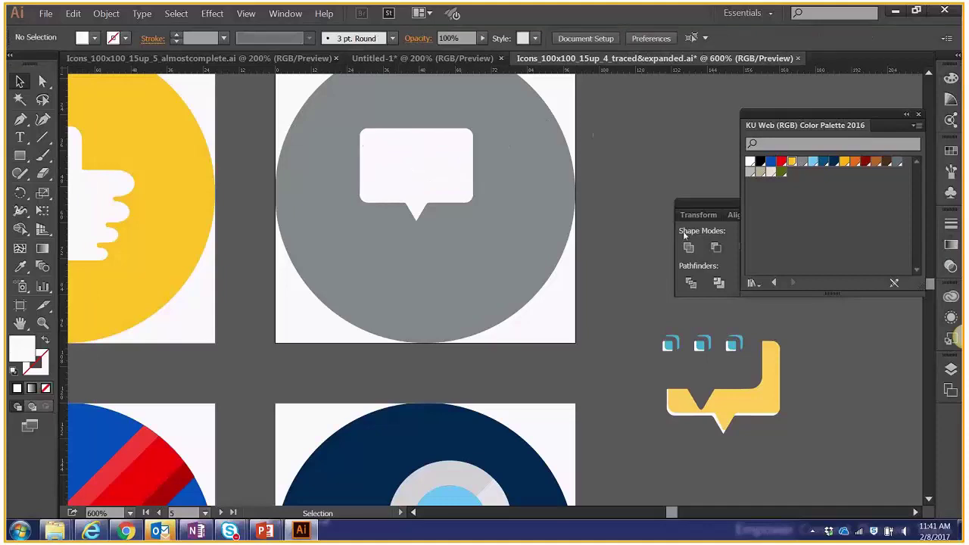
pyautogui.hotkey('ctrl', 'a')
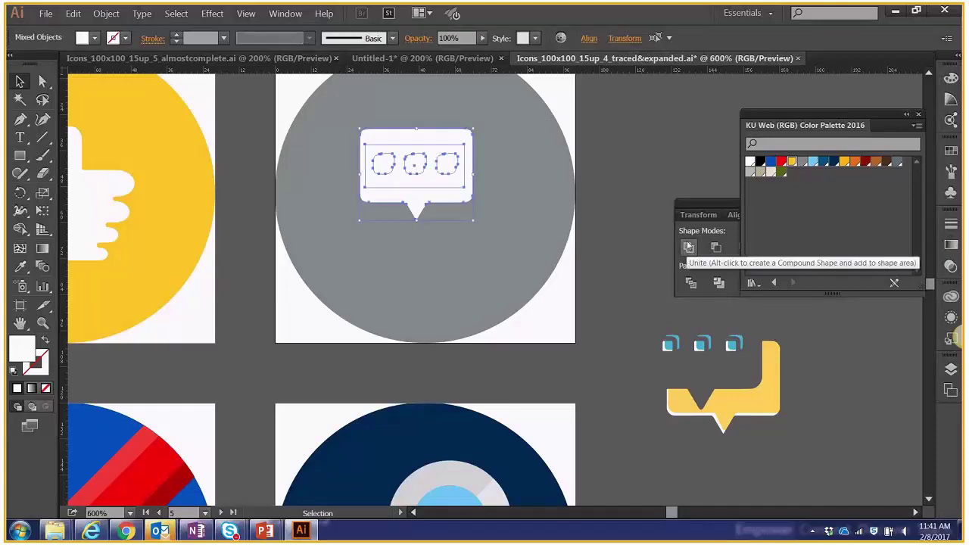
pyautogui.moveTo(702, 205); pyautogui.dragTo(631, 113)
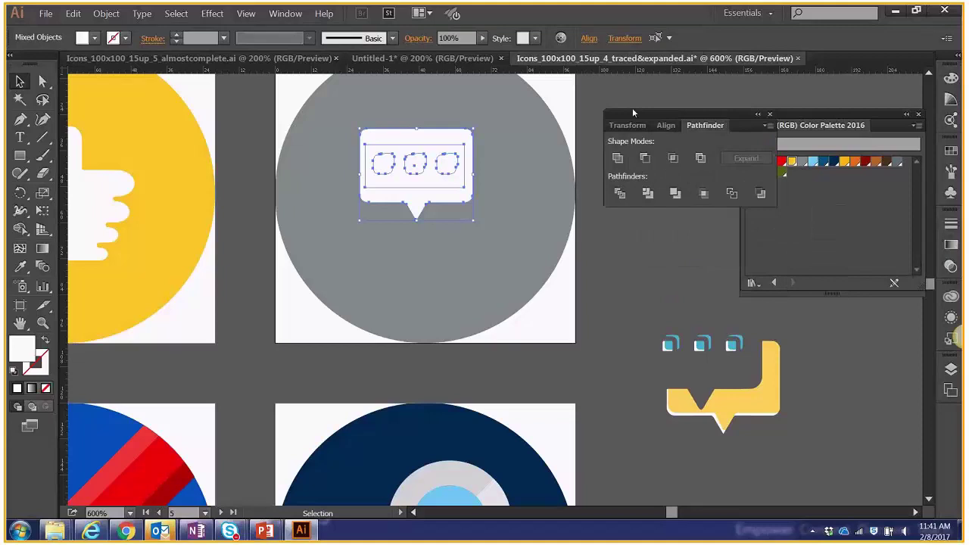
pyautogui.click(619, 157)
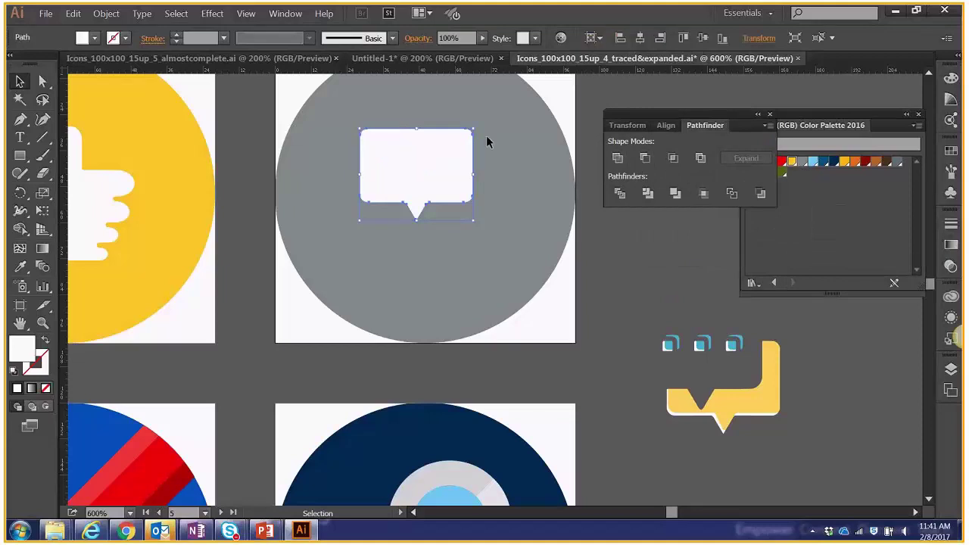
# Undo the merge and move the speech bubble left inside the circle.
pyautogui.press('a')
pyautogui.hotkey('ctrl', 'f')
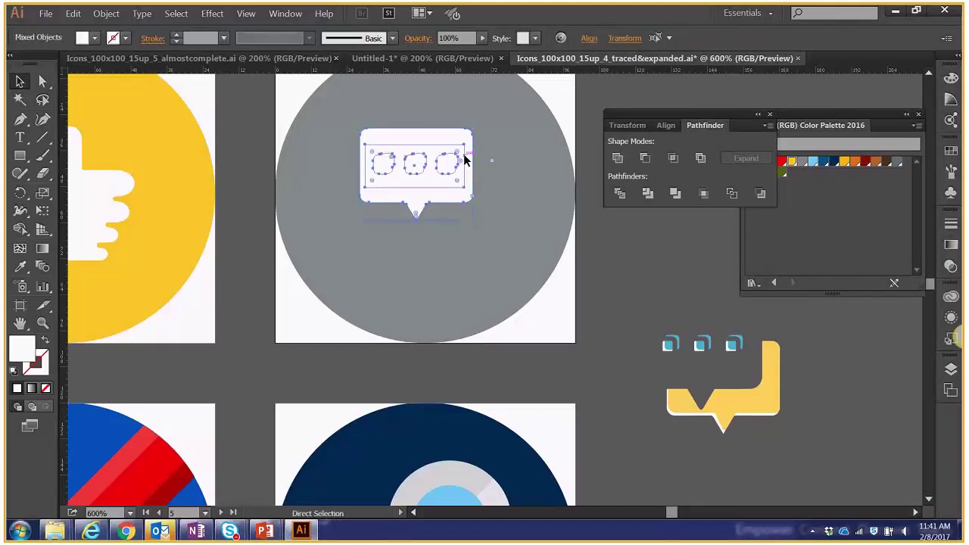
pyautogui.hotkey('ctrl', 'shift', 'a')
pyautogui.press('v')
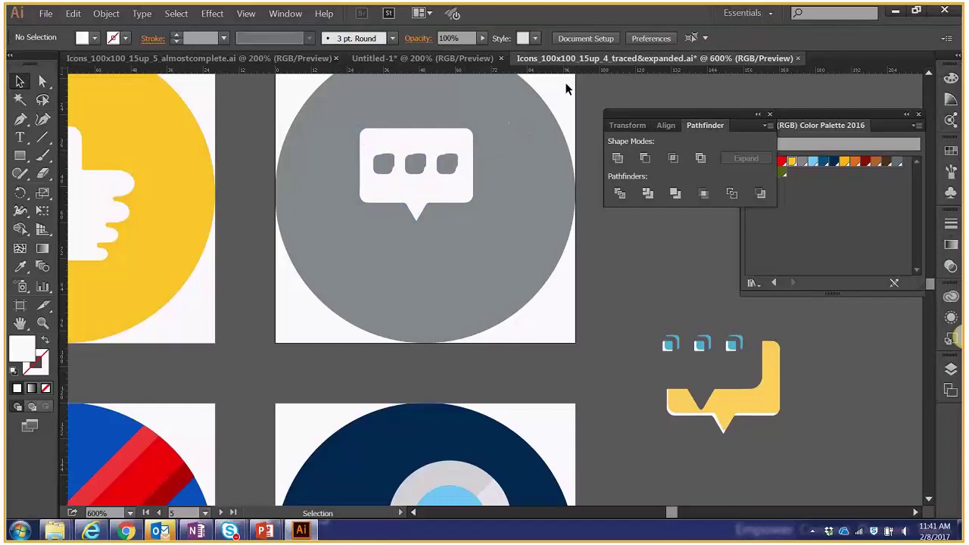
pyautogui.moveTo(415, 138); pyautogui.dragTo(374, 143)
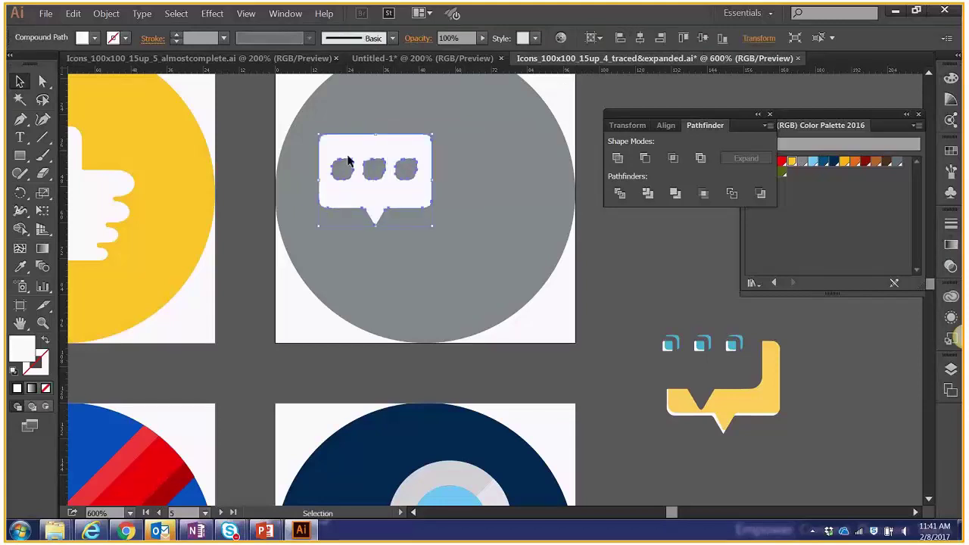
pyautogui.click(154, 120)
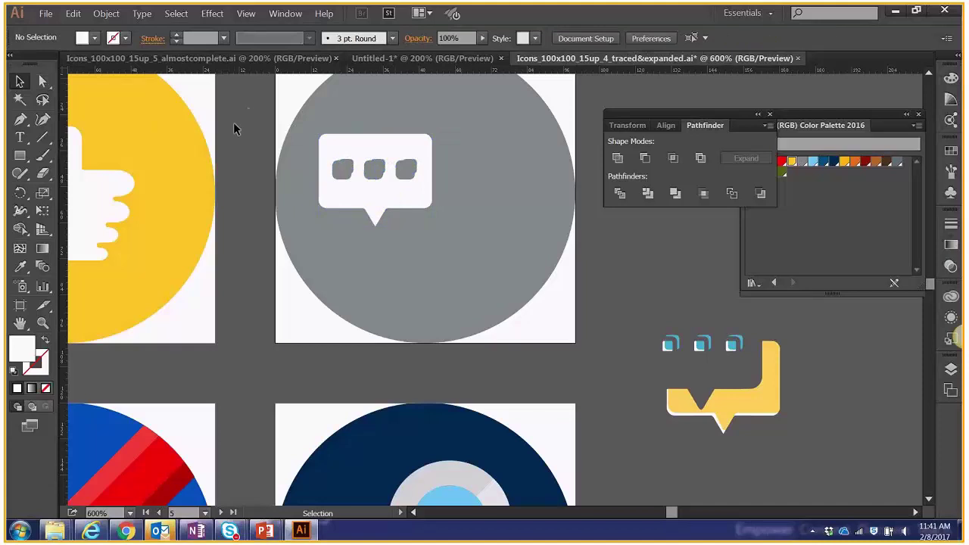
# Delete the three grey dots one at a time with Direct Selection.
pyautogui.click(44, 81)
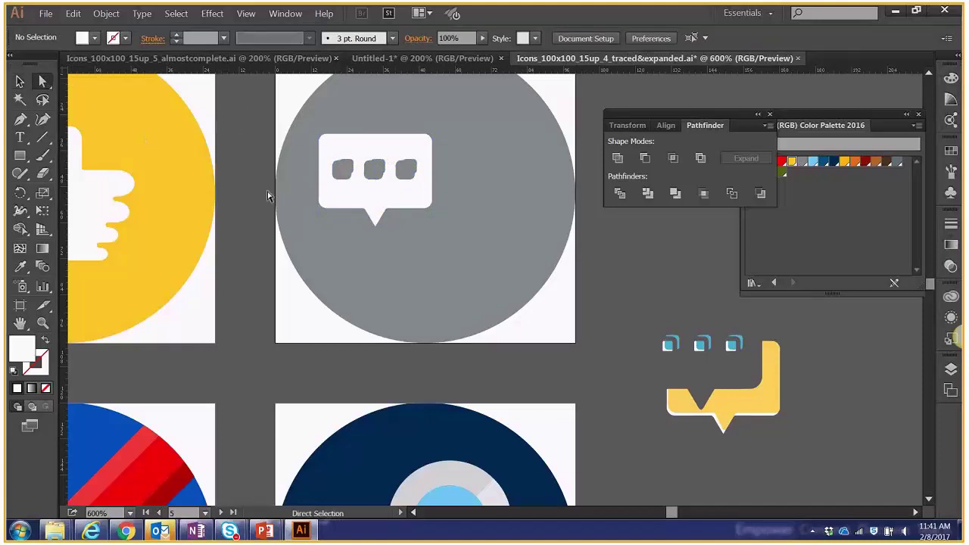
pyautogui.click(340, 183)
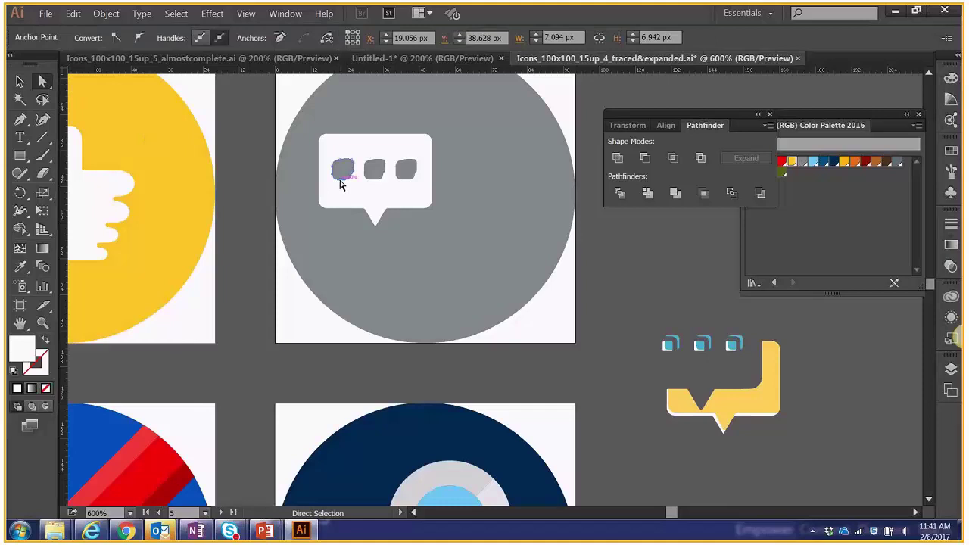
pyautogui.press('Delete')
pyautogui.click(378, 179)
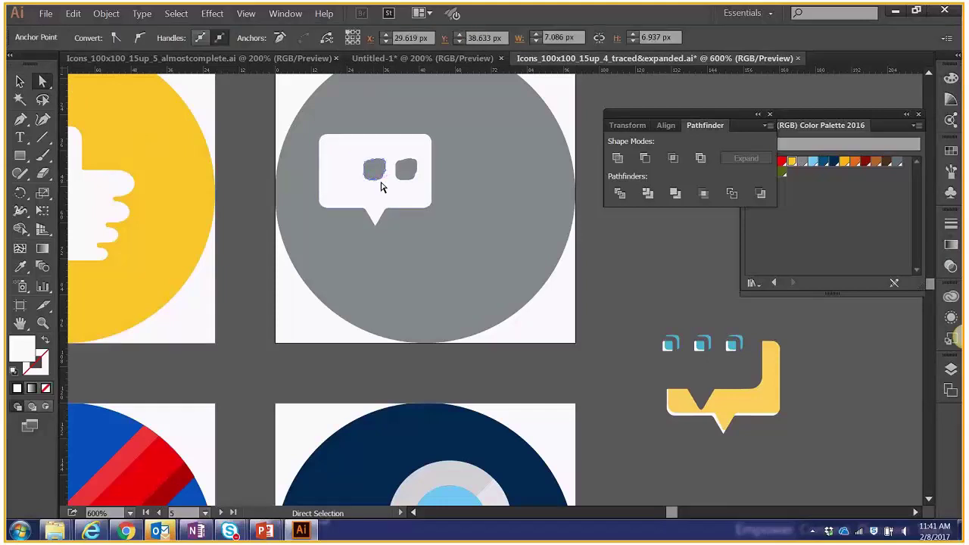
pyautogui.press('Delete')
pyautogui.click(406, 172)
pyautogui.press('Delete')
# Recentre the white bubble, offset the copy down-right behind it, fill it light blue, and zoom out.
pyautogui.press('v')
pyautogui.moveTo(378, 181); pyautogui.dragTo(502, 219)
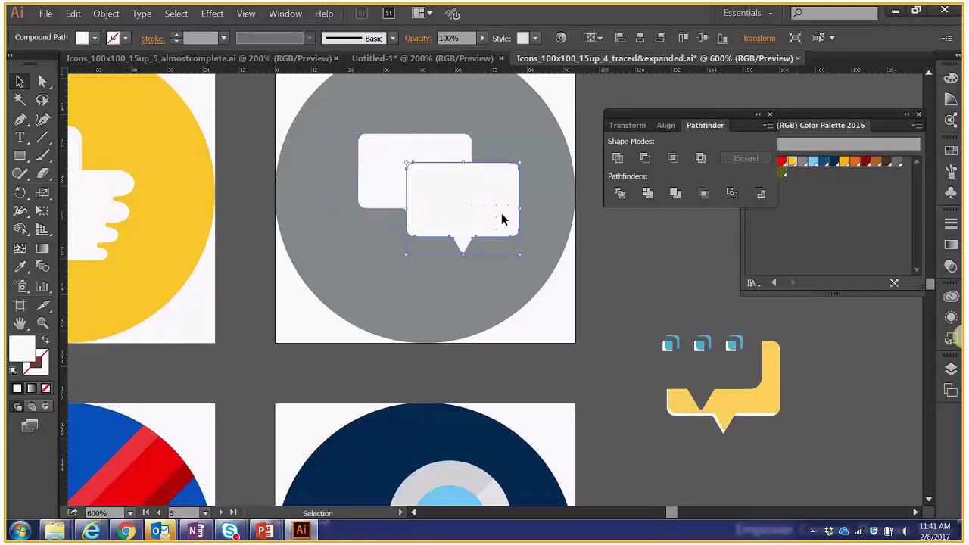
pyautogui.moveTo(433, 173); pyautogui.dragTo(458, 186)
pyautogui.moveTo(414, 156); pyautogui.dragTo(445, 189)
pyautogui.click(813, 161)
pyautogui.click(632, 254)
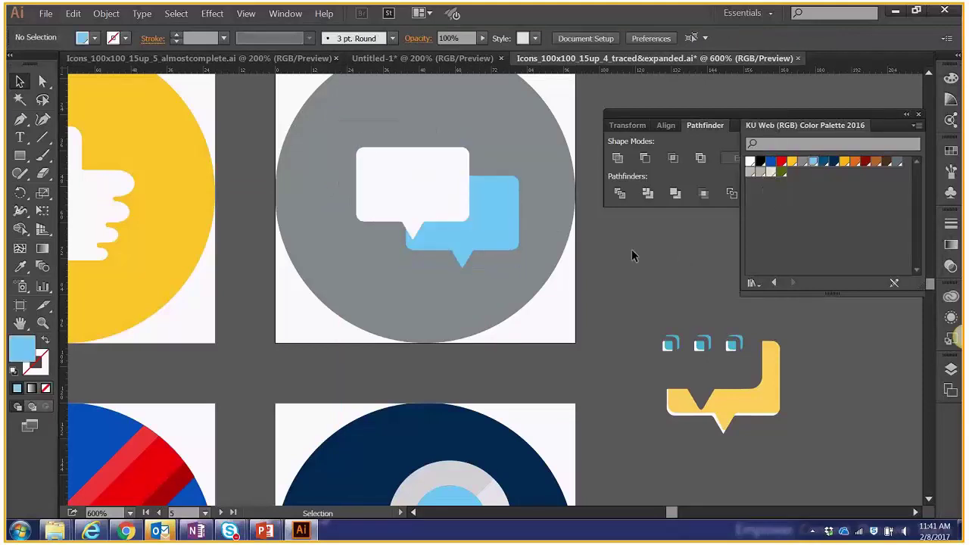
pyautogui.hotkey('ctrl', '-')
pyautogui.hotkey('ctrl', '-')
pyautogui.hotkey('ctrl', '-')
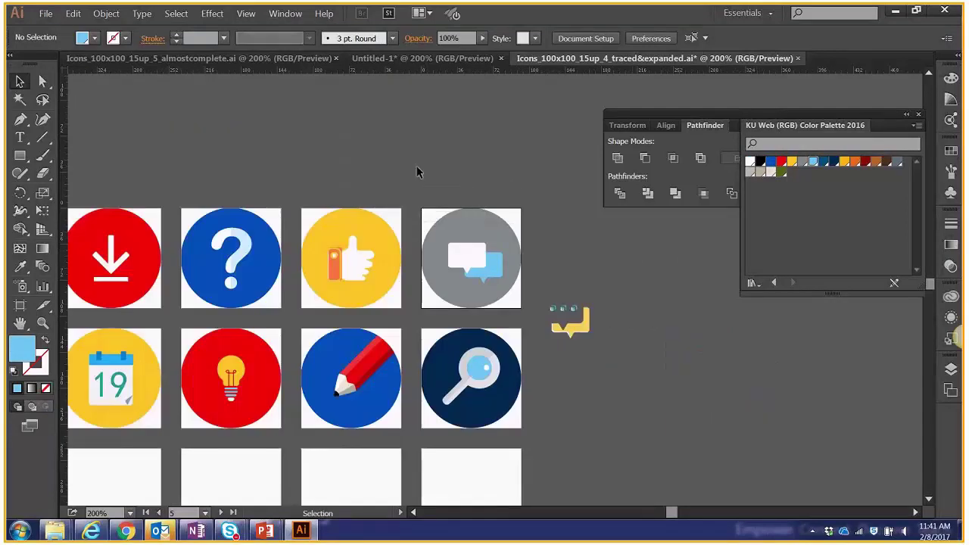
pyautogui.hscroll(-5, 376, 123)
pyautogui.scroll(-1, 401, 118)
pyautogui.scroll(-2, 400, 118)
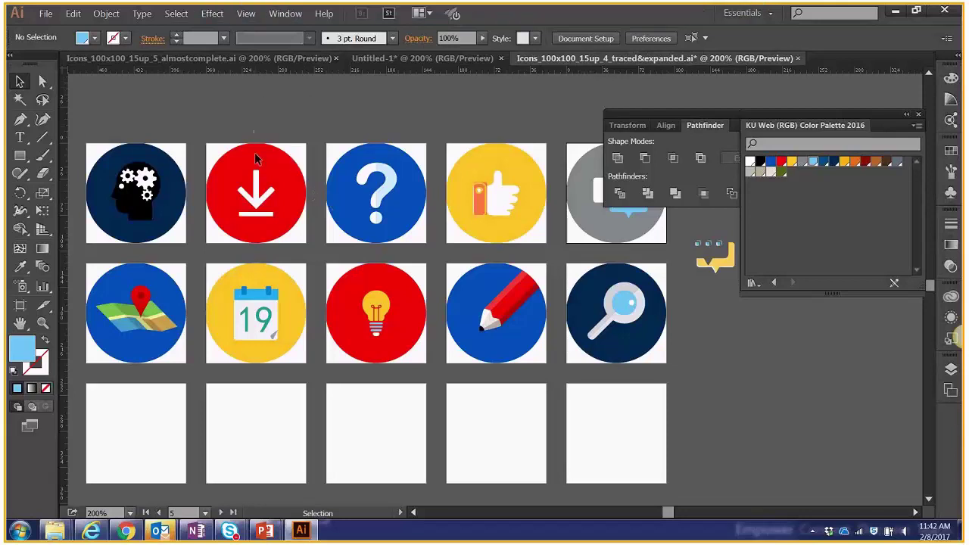
pyautogui.click(256, 185)
pyautogui.click(185, 15)
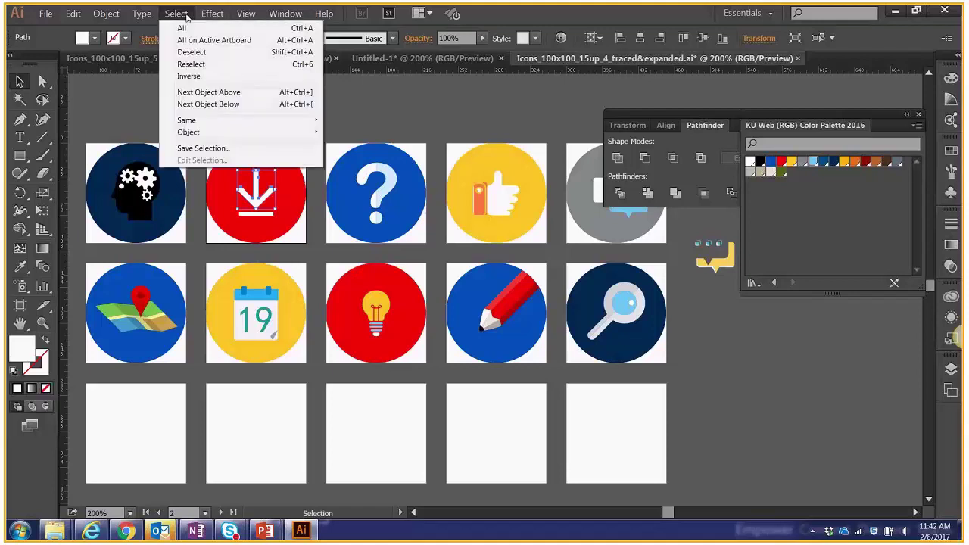
pyautogui.moveTo(212, 13)
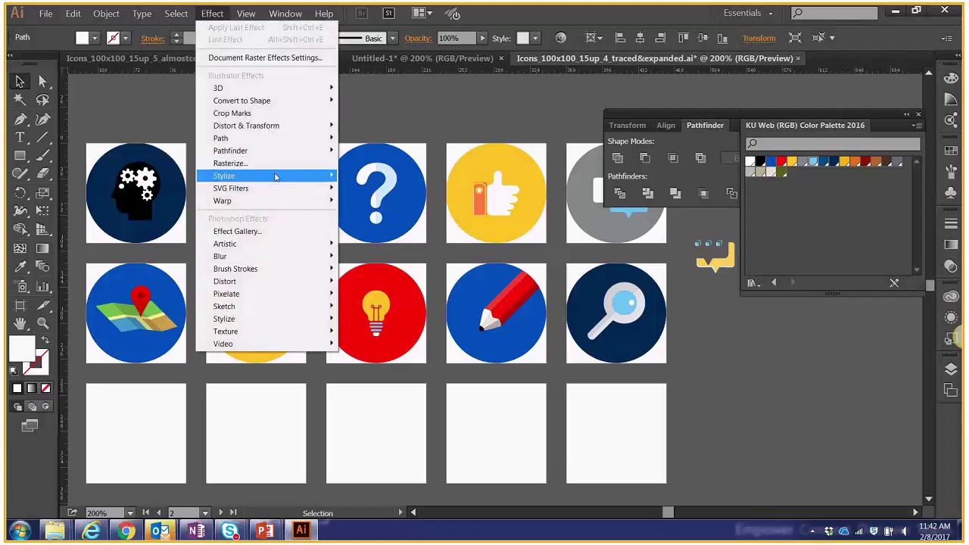
pyautogui.moveTo(275, 178)
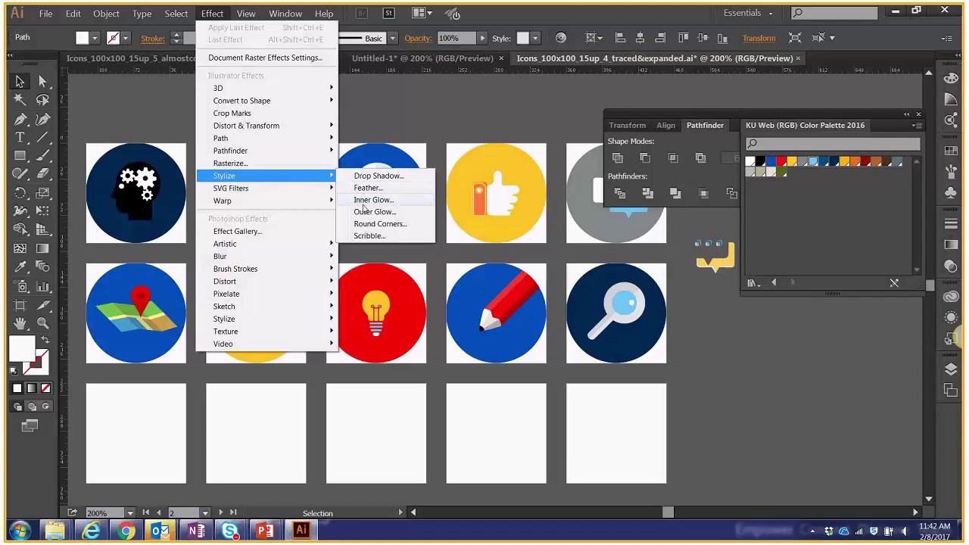
pyautogui.click(371, 125)
pyautogui.click(371, 119)
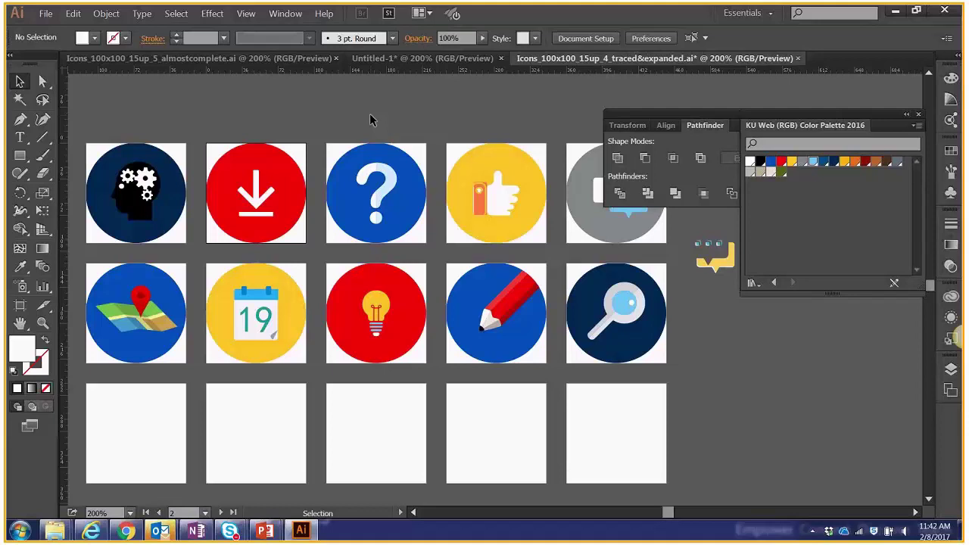
# Convert the map icon group's colours to grayscale with Edit Colors.
pyautogui.click(163, 314)
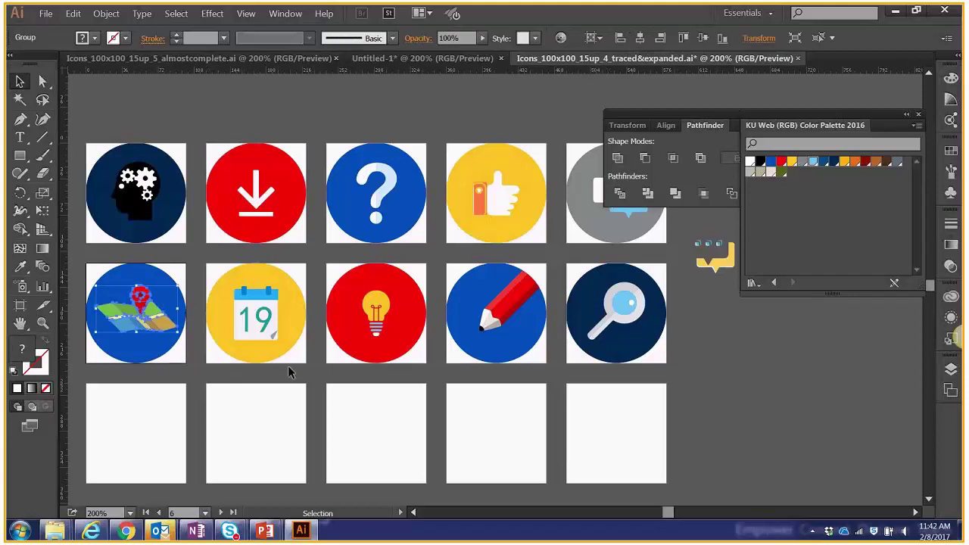
pyautogui.click(413, 513)
pyautogui.click(413, 513)
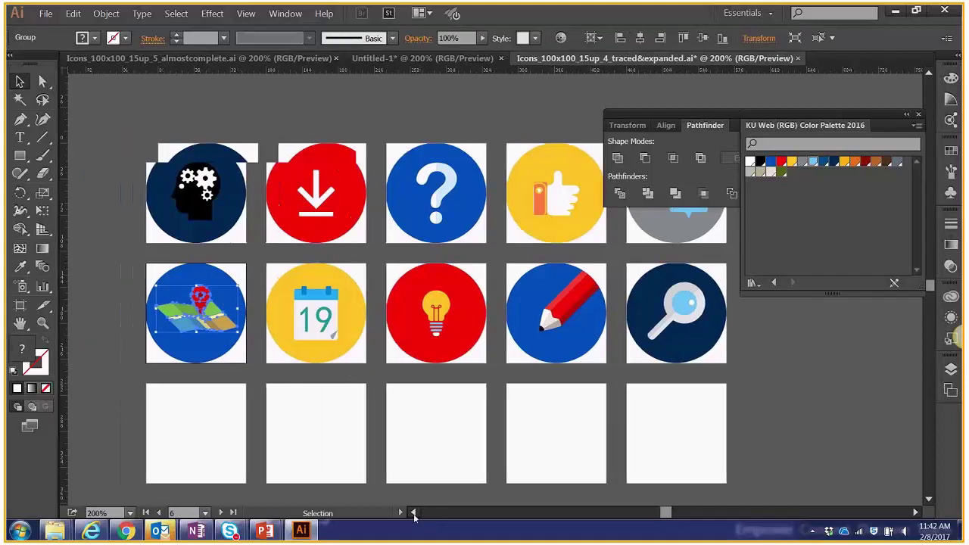
pyautogui.click(87, 306)
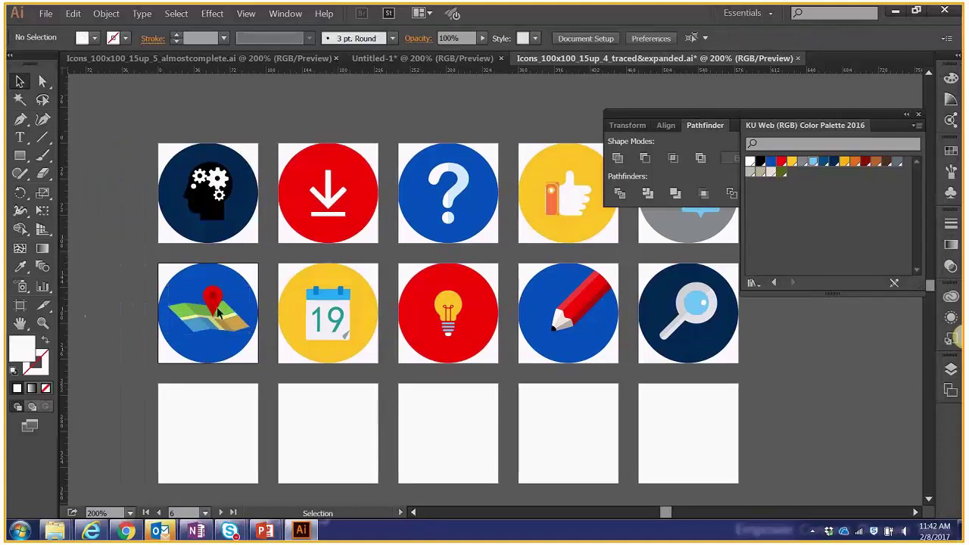
pyautogui.click(214, 311)
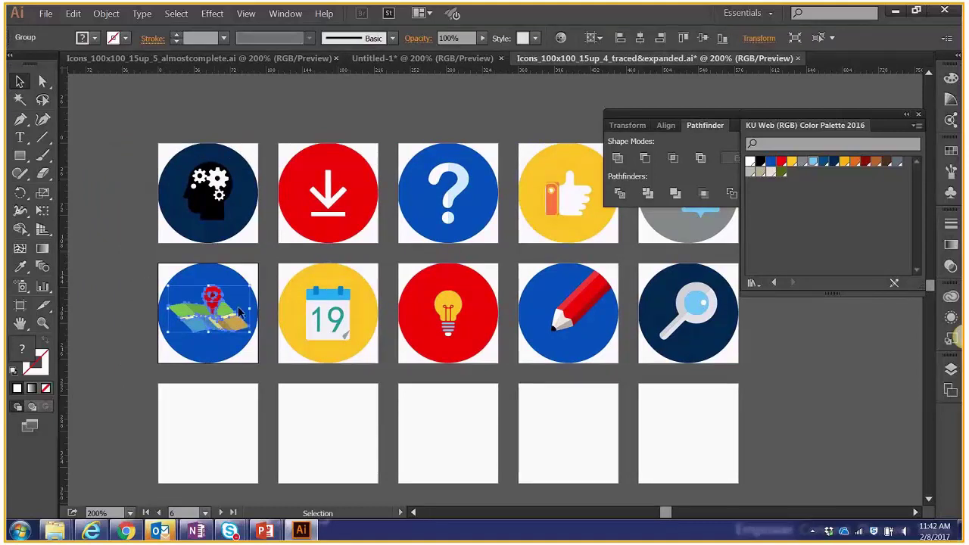
pyautogui.click(80, 14)
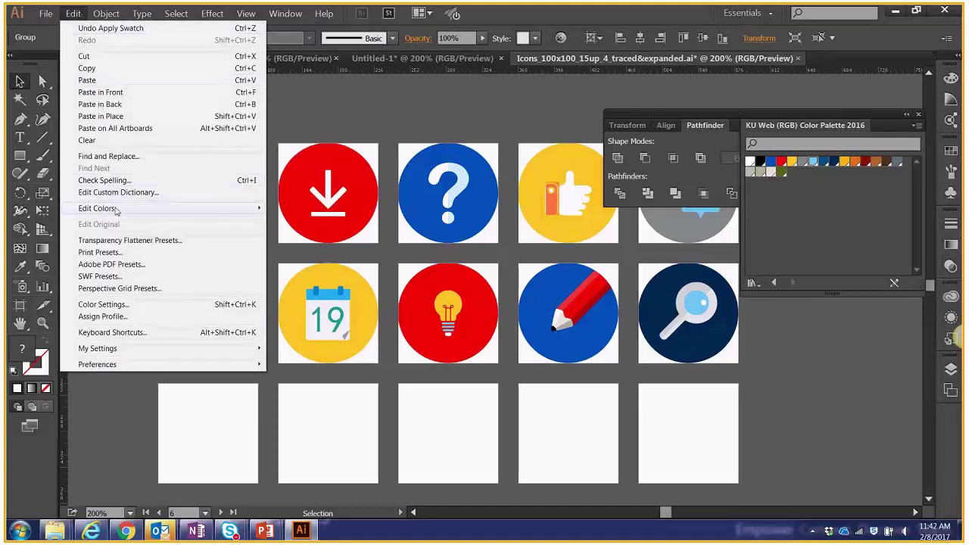
pyautogui.moveTo(130, 211)
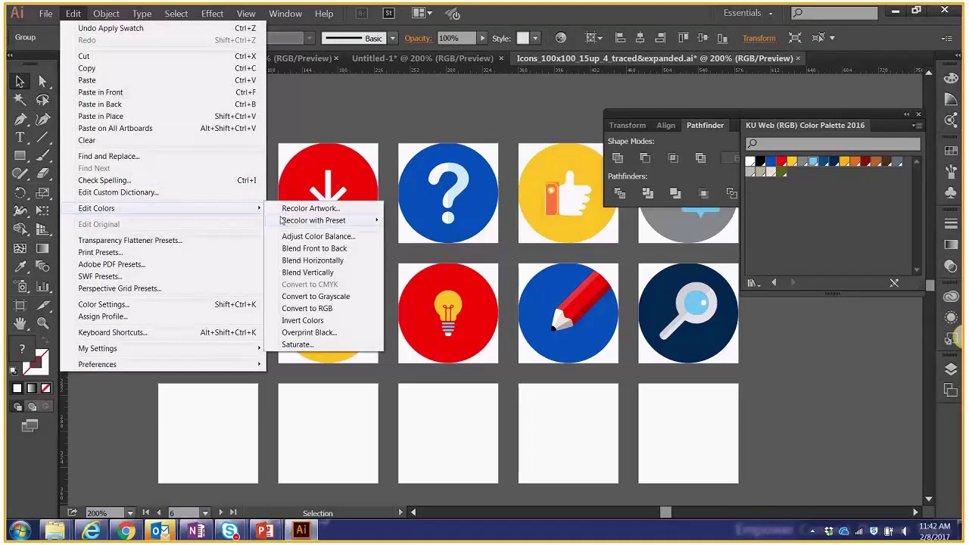
pyautogui.click(137, 302)
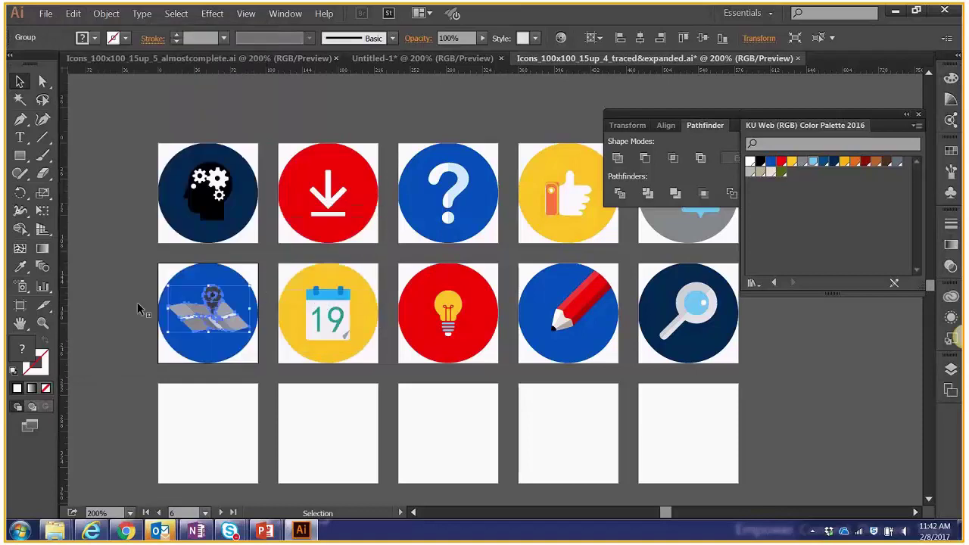
pyautogui.click(137, 302)
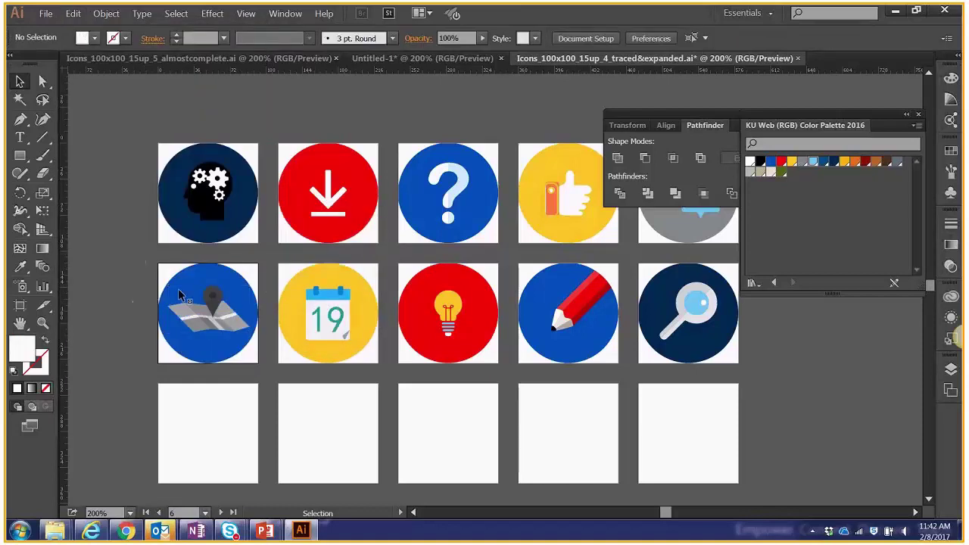
# Fill the map icon's location pin with the red KU swatch.
pyautogui.press('a')
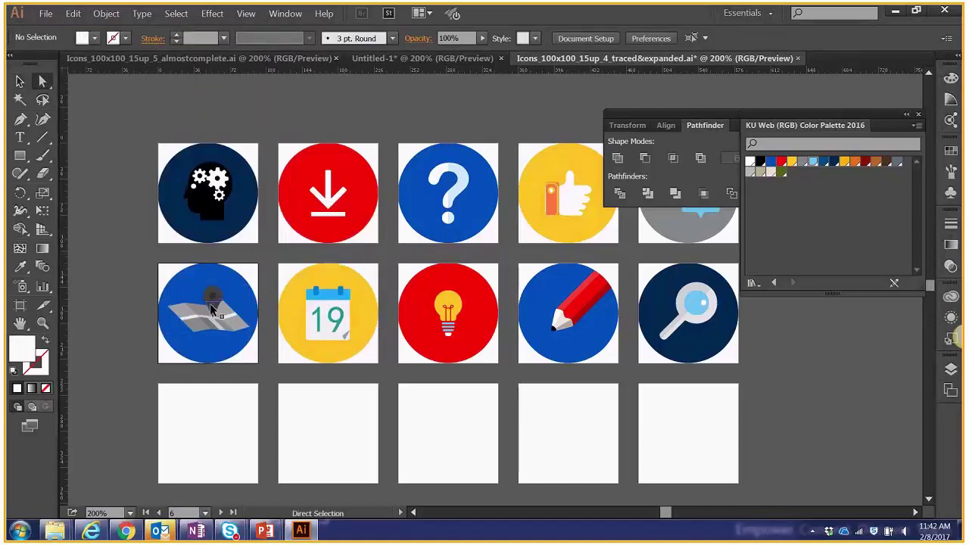
pyautogui.click(213, 309)
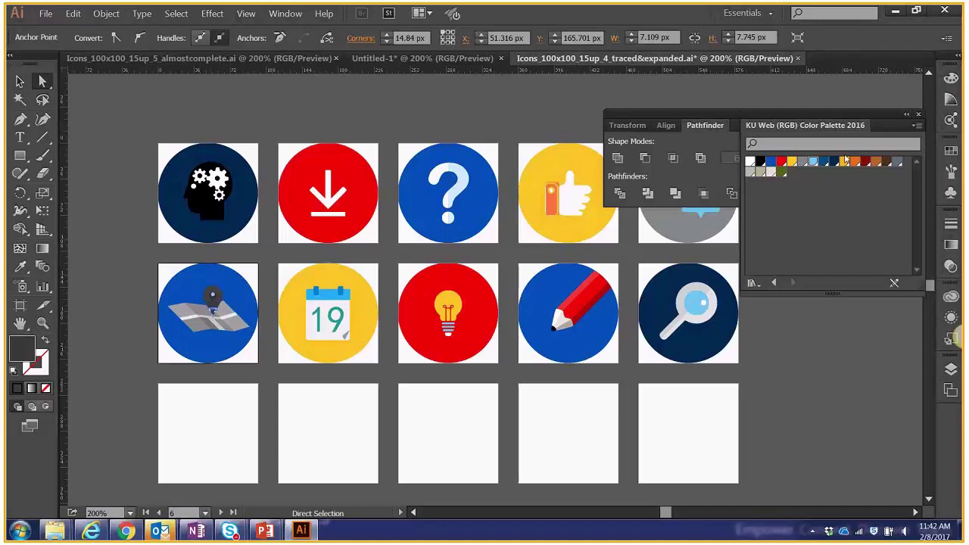
pyautogui.click(781, 164)
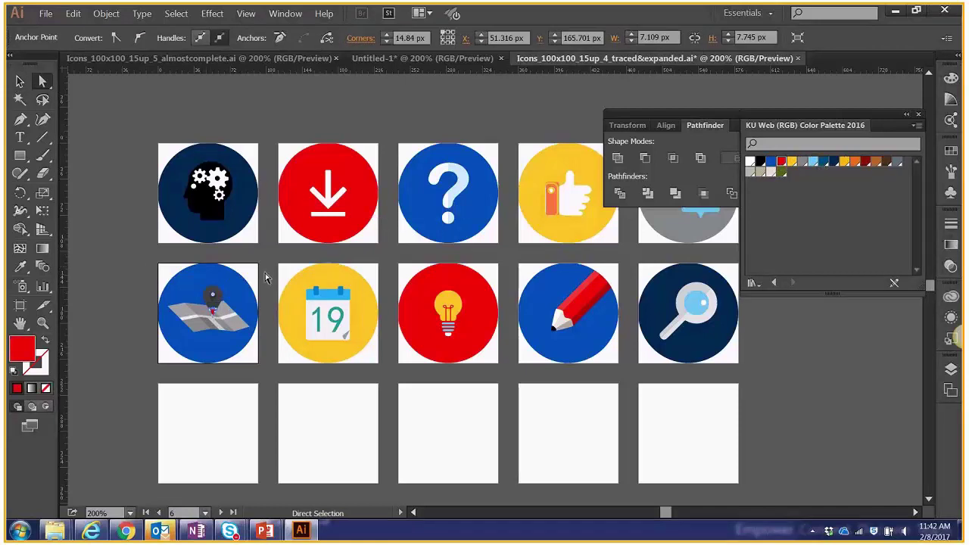
pyautogui.click(213, 310)
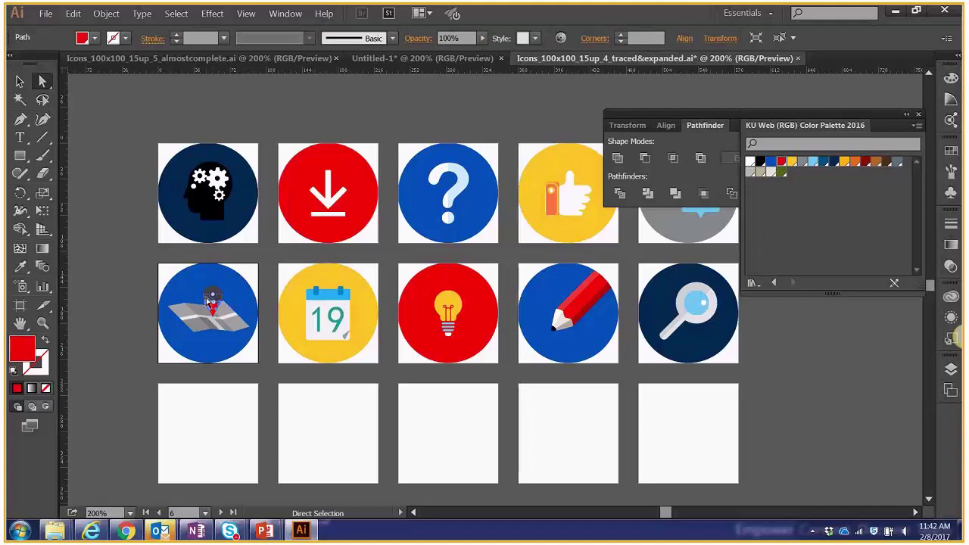
pyautogui.click(781, 162)
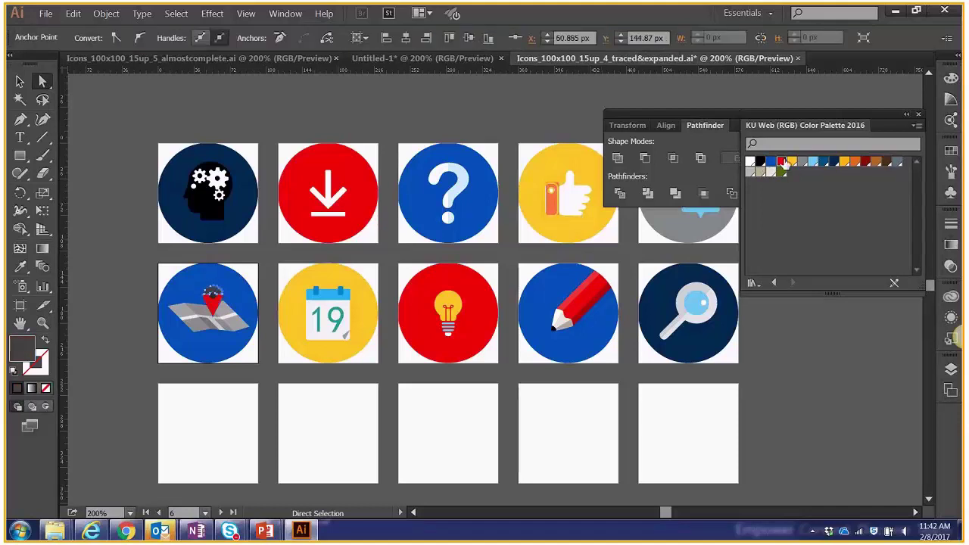
pyautogui.click(367, 127)
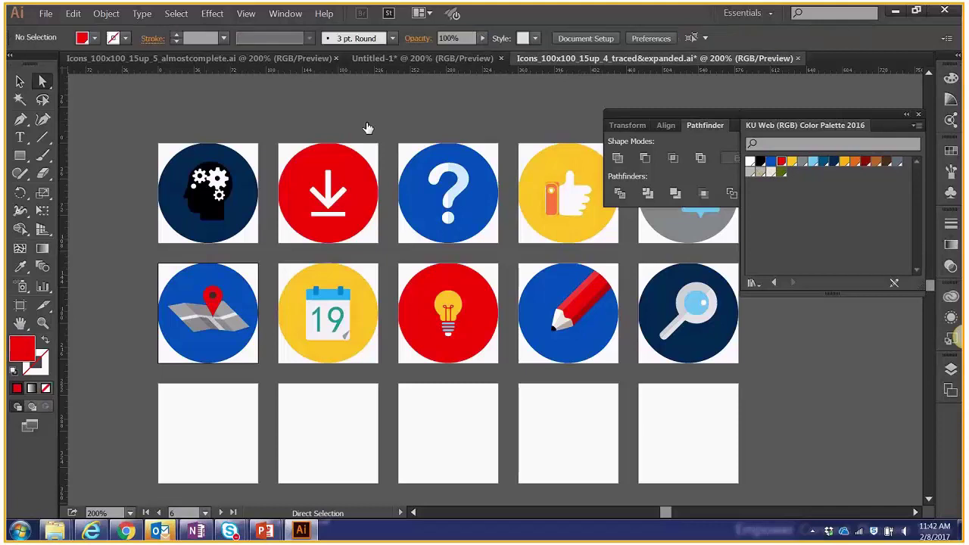
# Return to the almostcomplete.ai document and dock the Pathfinder panel group below the KU palette.
pyautogui.moveTo(426, 129); pyautogui.dragTo(382, 130)
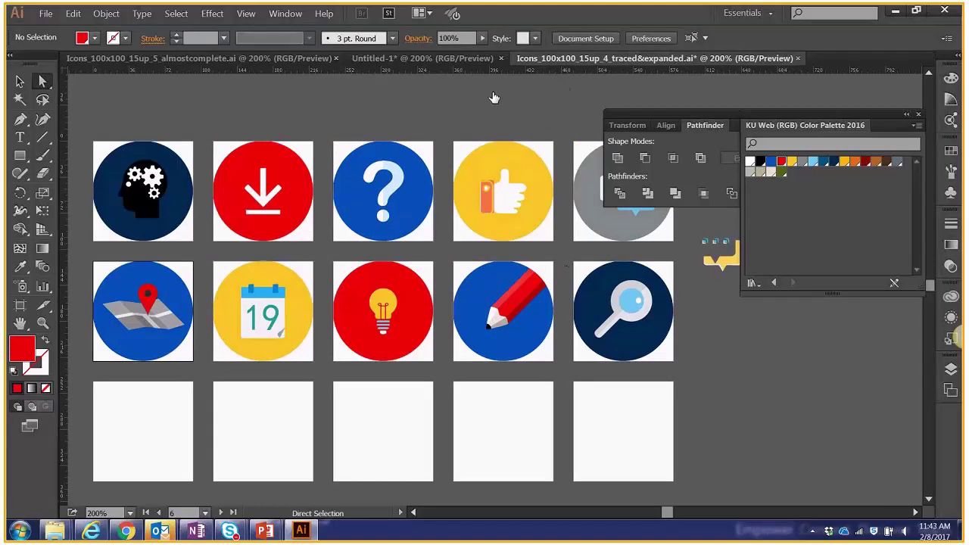
pyautogui.click(436, 59)
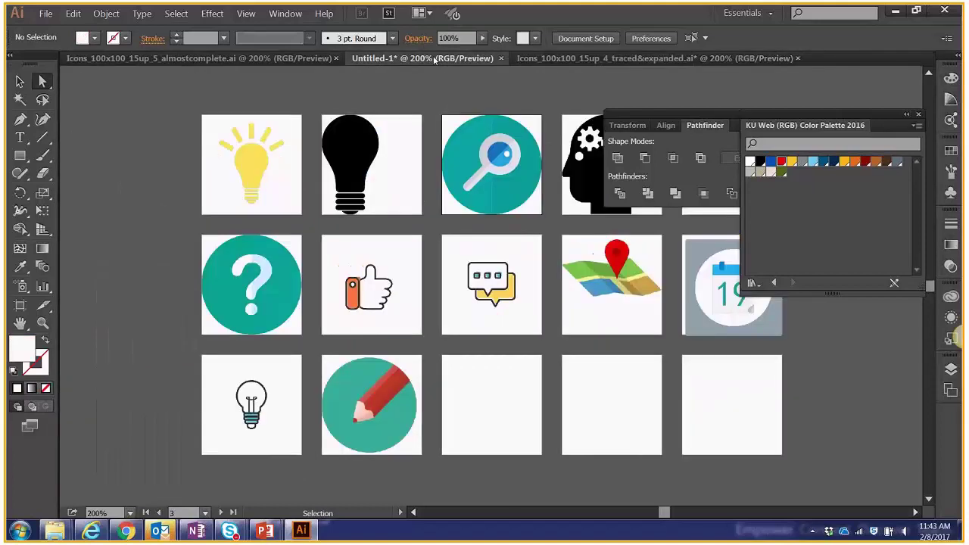
pyautogui.click(303, 59)
pyautogui.moveTo(724, 115); pyautogui.dragTo(862, 313)
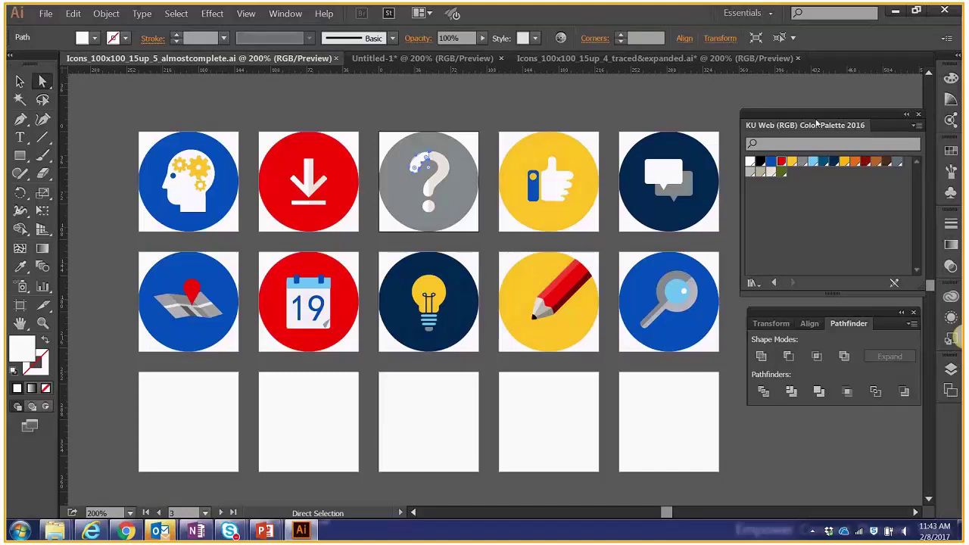
# Close the old palette and open KU Web (RGB) Color Palette 2016 from the Desktop.
pyautogui.click(919, 116)
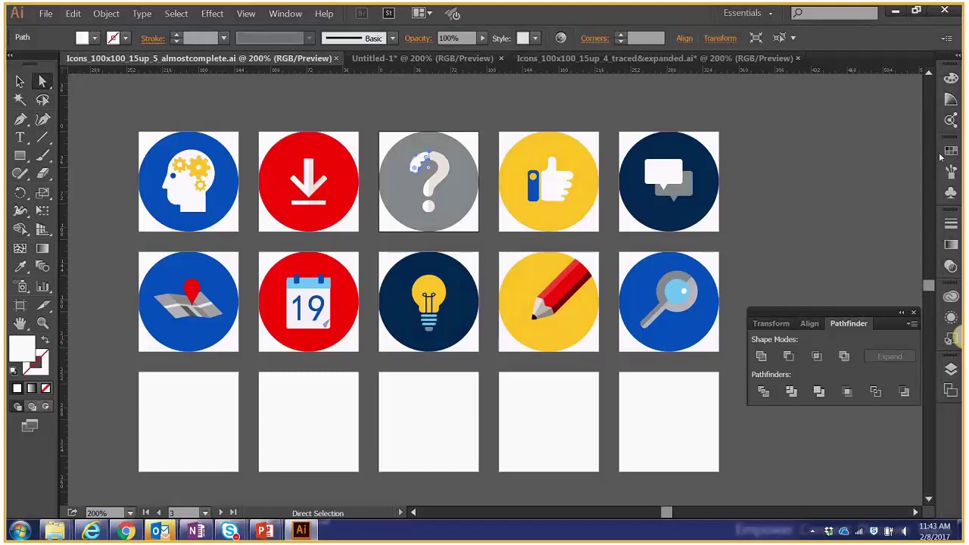
pyautogui.click(951, 151)
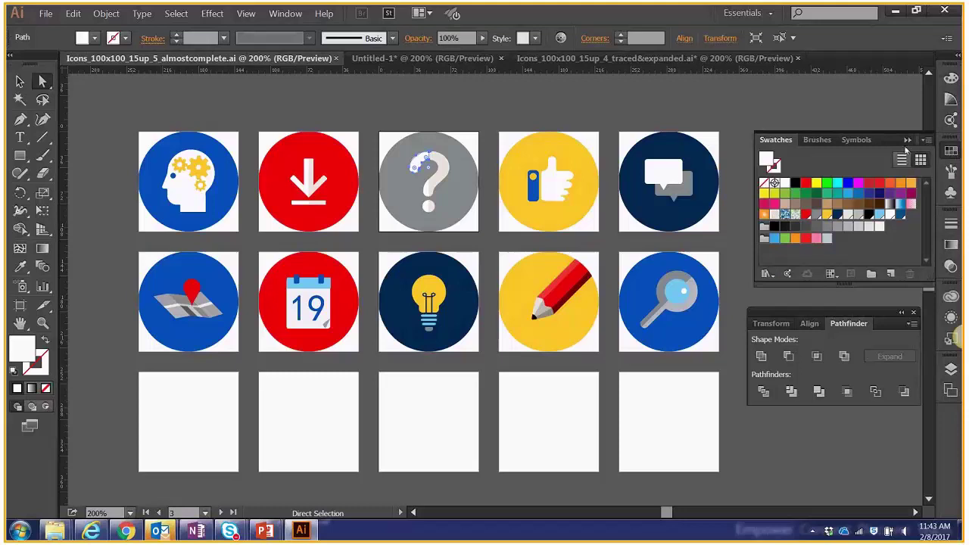
pyautogui.click(926, 141)
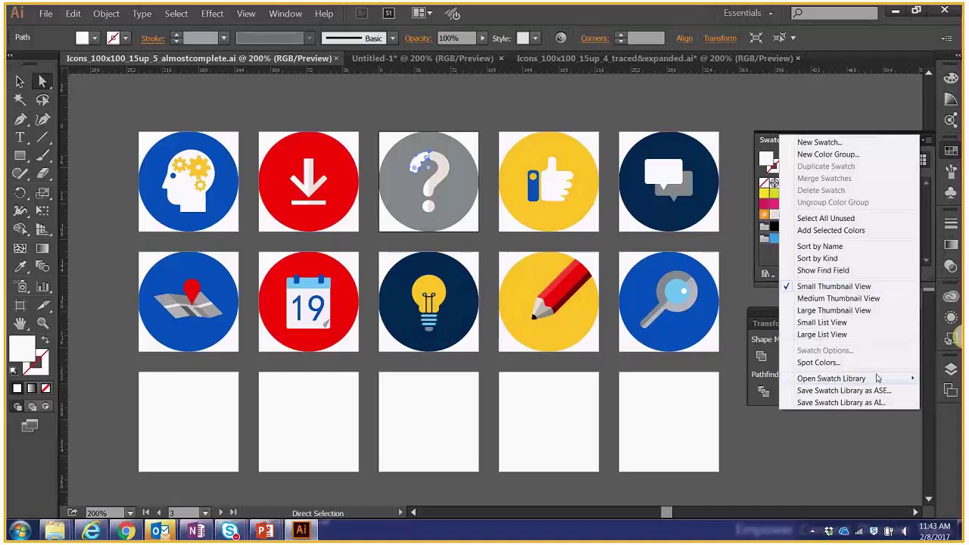
pyautogui.moveTo(861, 379)
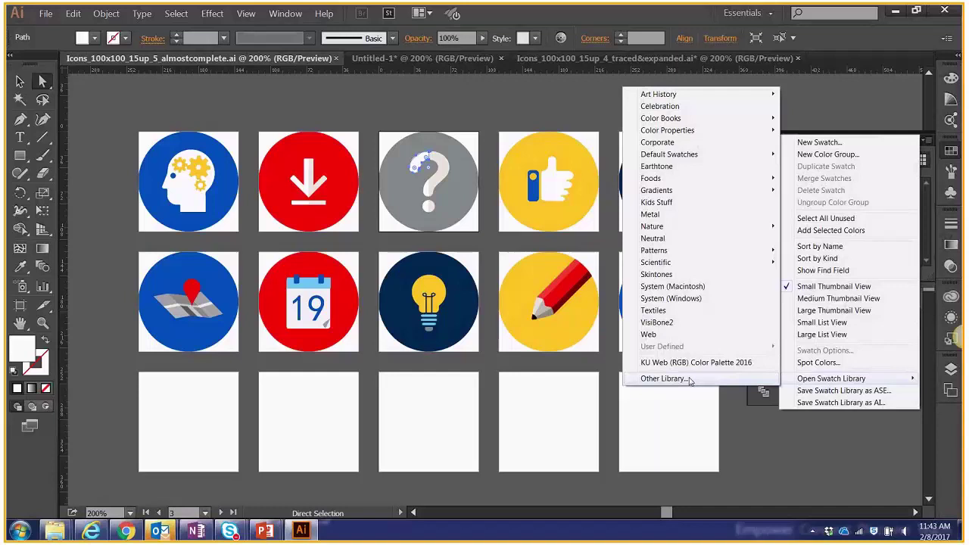
pyautogui.click(690, 380)
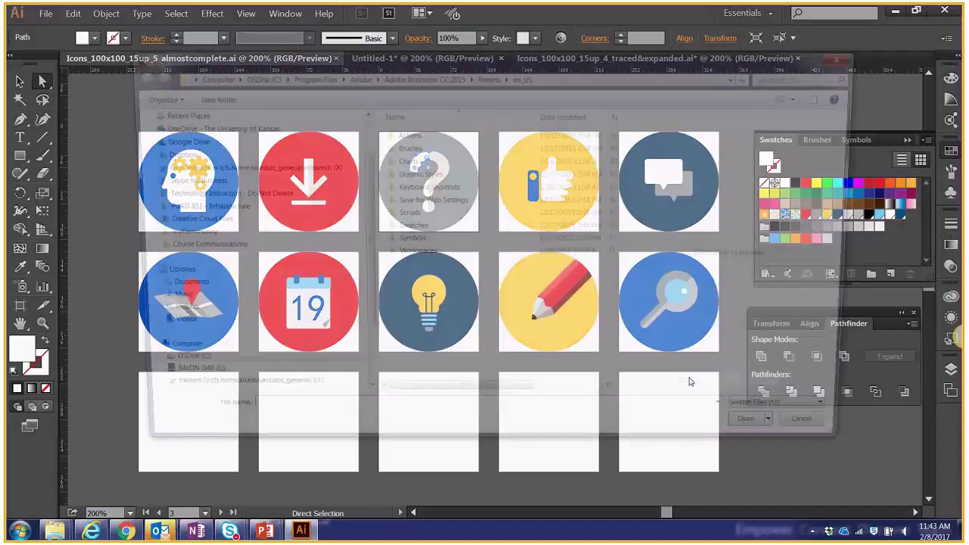
pyautogui.scroll(2, 262, 124)
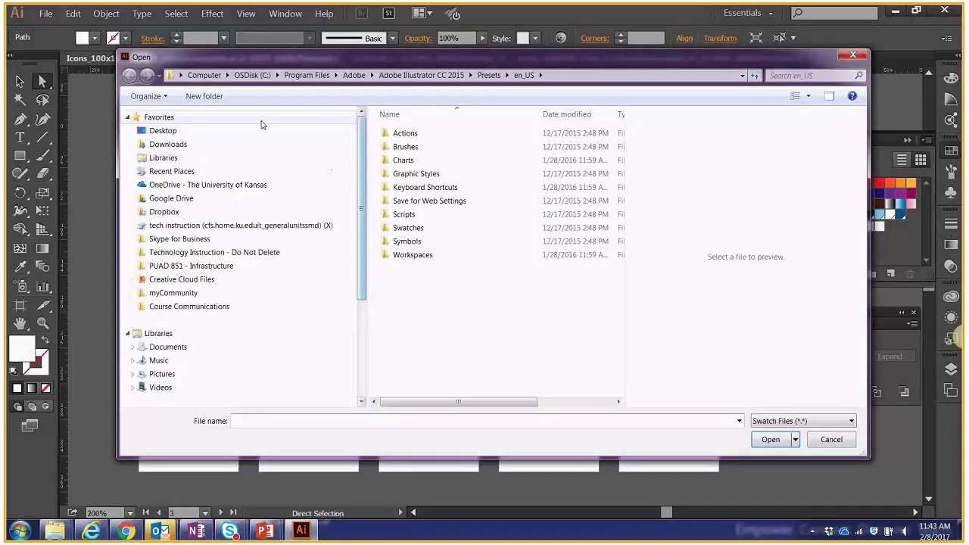
pyautogui.click(163, 130)
pyautogui.click(448, 309)
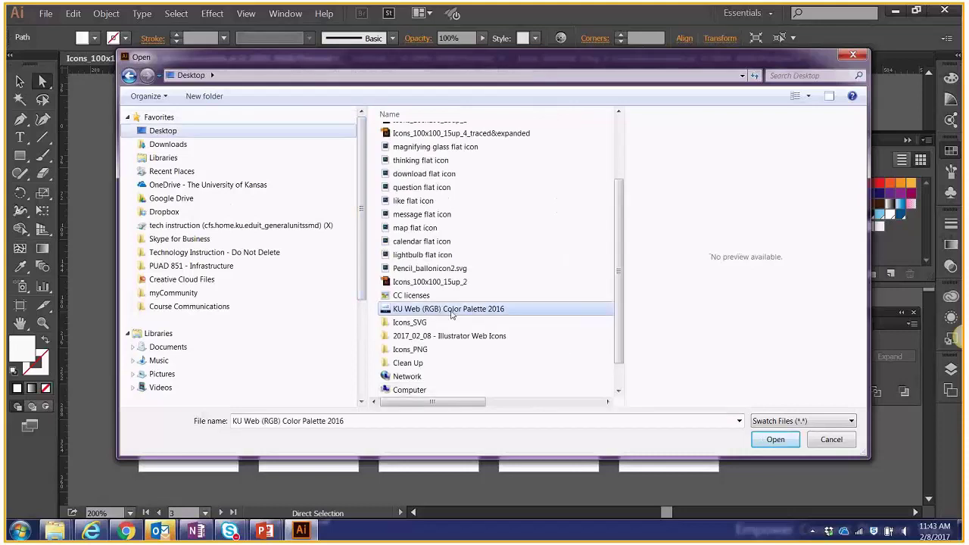
pyautogui.click(768, 439)
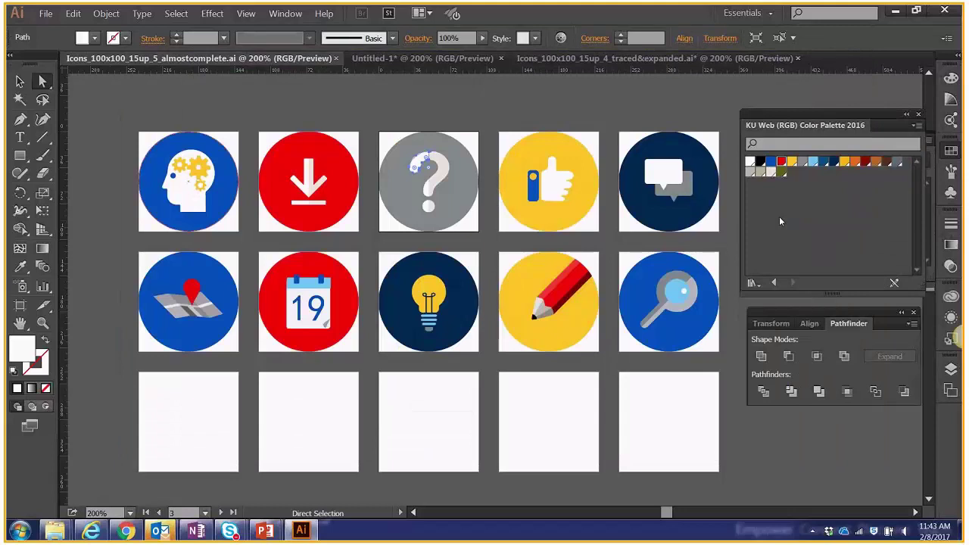
pyautogui.click(622, 178)
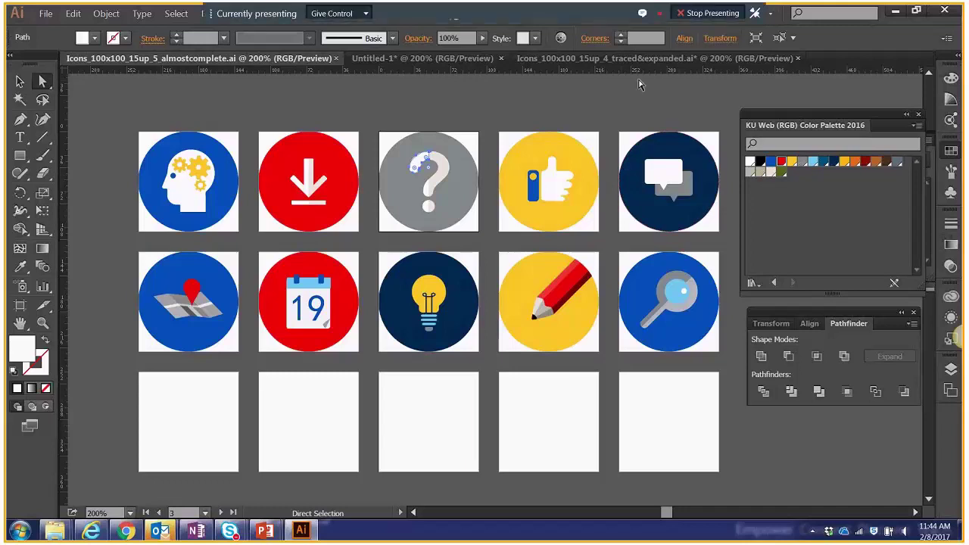
pyautogui.click(44, 14)
# Save a copy as Icons_100x100_15up_5_test.ai, keeping the default Illustrator options.
pyautogui.click(59, 128)
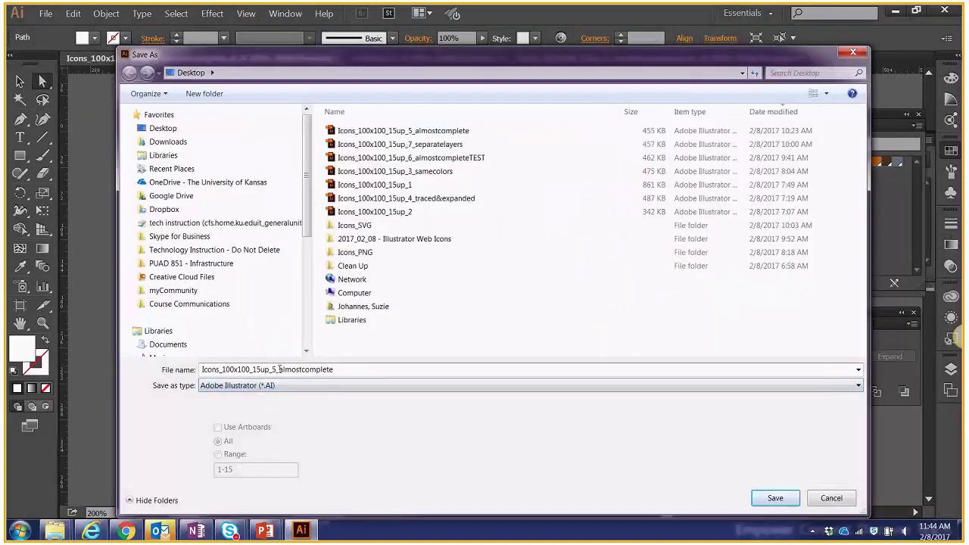
pyautogui.moveTo(278, 370); pyautogui.dragTo(362, 378)
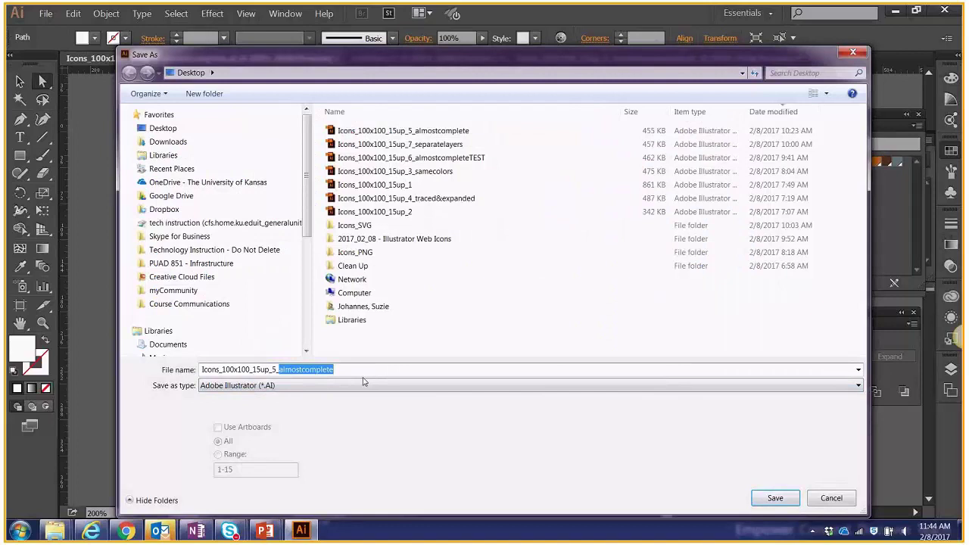
pyautogui.write('test')
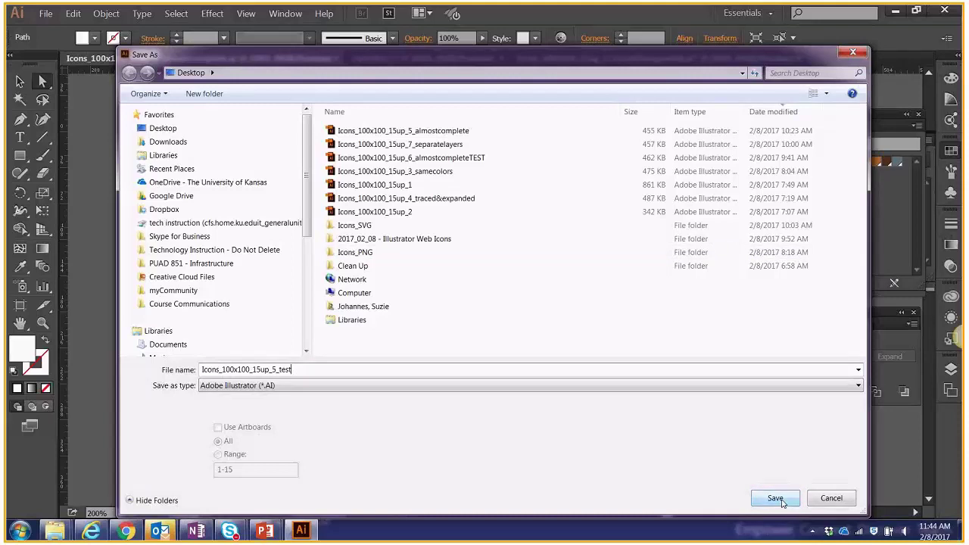
pyautogui.click(783, 503)
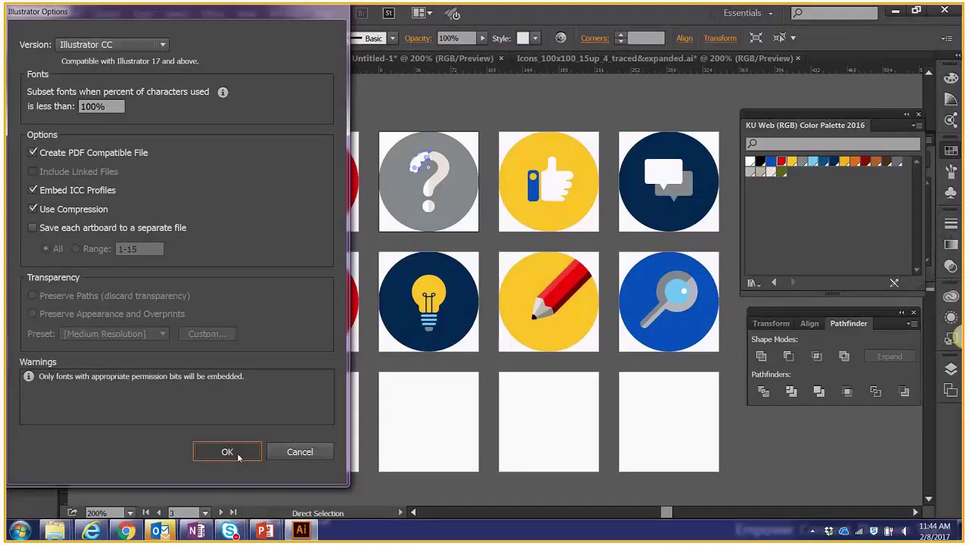
pyautogui.click(227, 452)
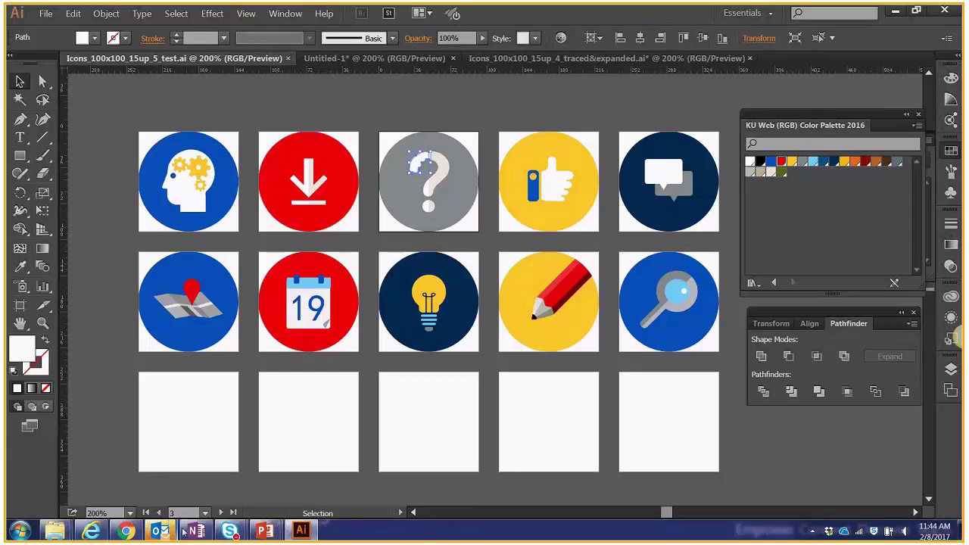
# Advance the PowerPoint slideshow to the File Formats and SVG Tips slides, then return to Illustrator.
pyautogui.moveTo(264, 530)
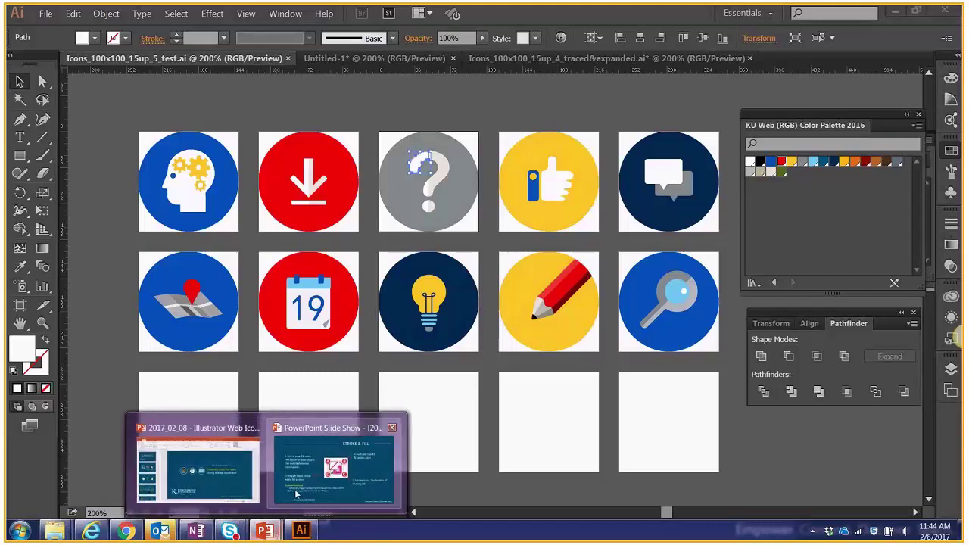
pyautogui.click(295, 494)
pyautogui.click(846, 439)
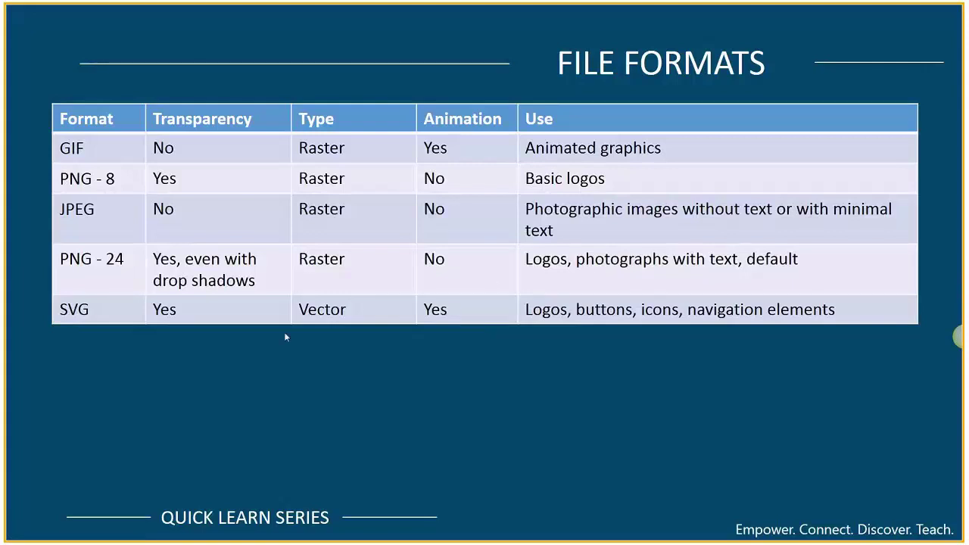
pyautogui.click(183, 342)
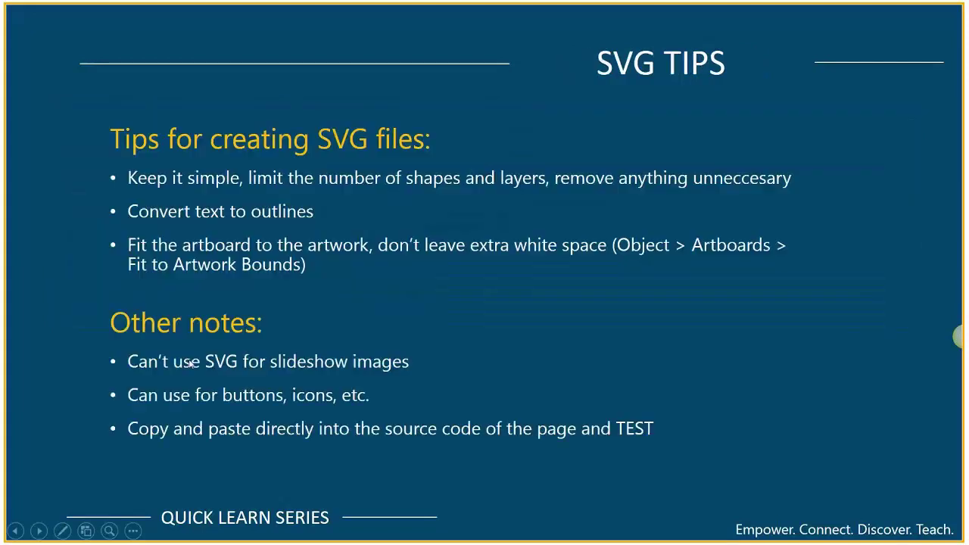
pyautogui.press('super')
pyautogui.click(301, 530)
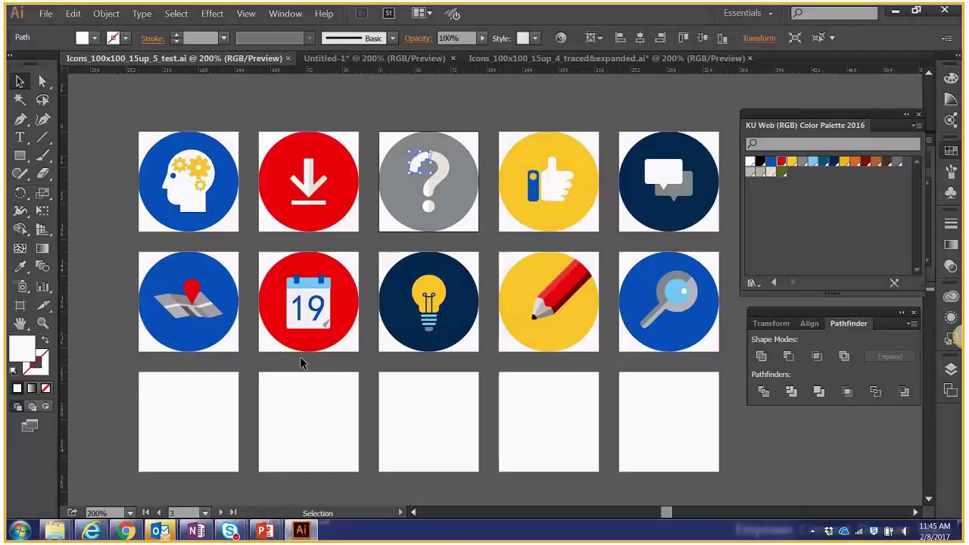
# Export the document as PNG with Use Artboards enabled for all artboards.
pyautogui.click(300, 358)
pyautogui.click(46, 14)
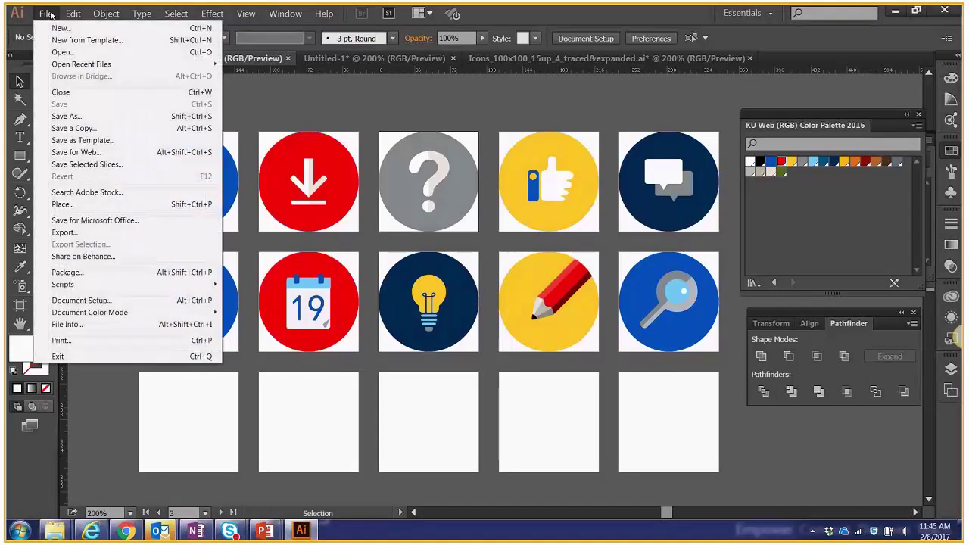
pyautogui.click(110, 234)
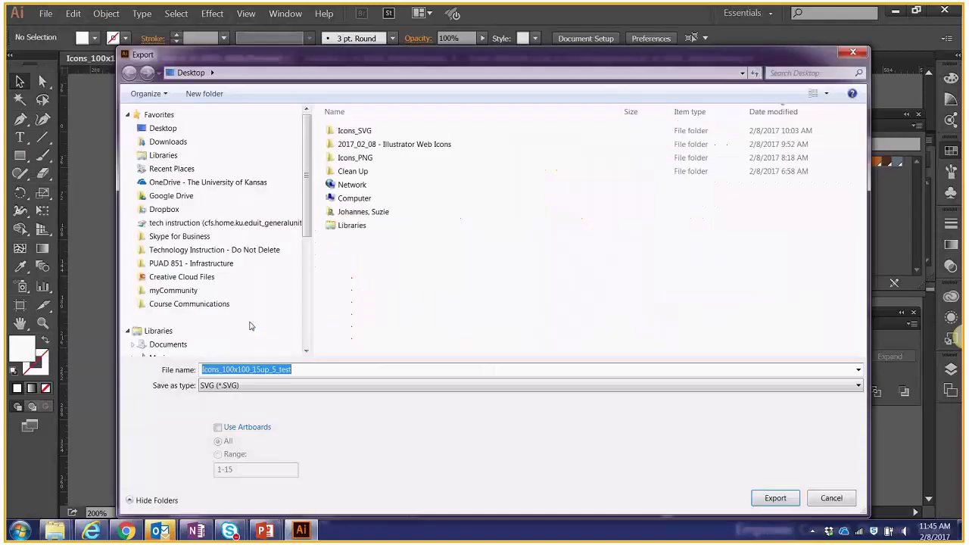
pyautogui.click(236, 385)
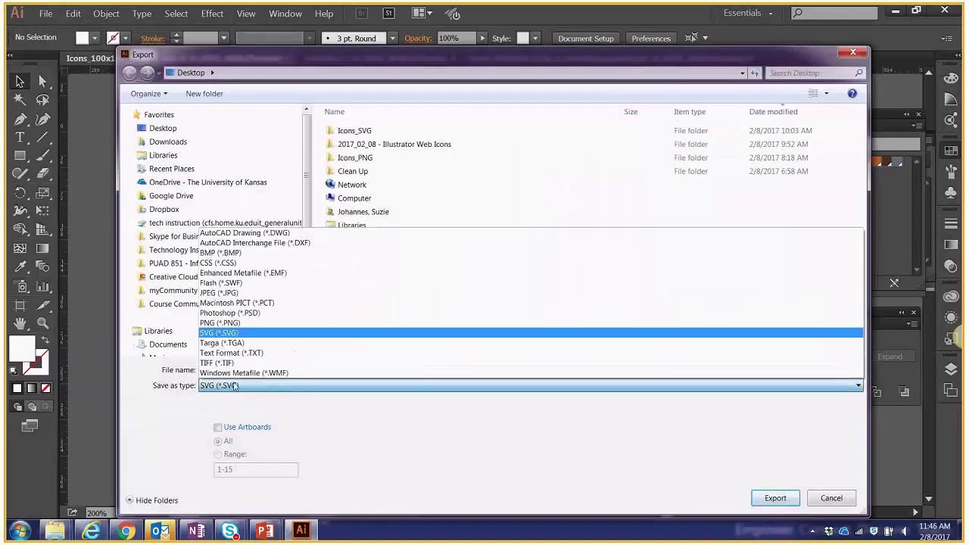
pyautogui.click(223, 323)
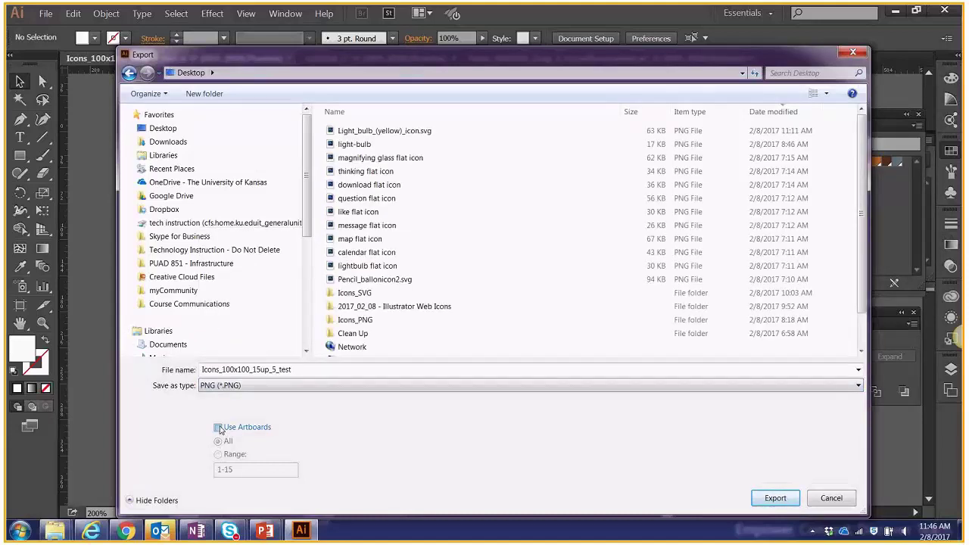
pyautogui.click(218, 428)
# Create and open a new Desktop folder 'test', trimming the export name to Icons_100x100.
pyautogui.click(205, 94)
pyautogui.write('test')
pyautogui.press('Return')
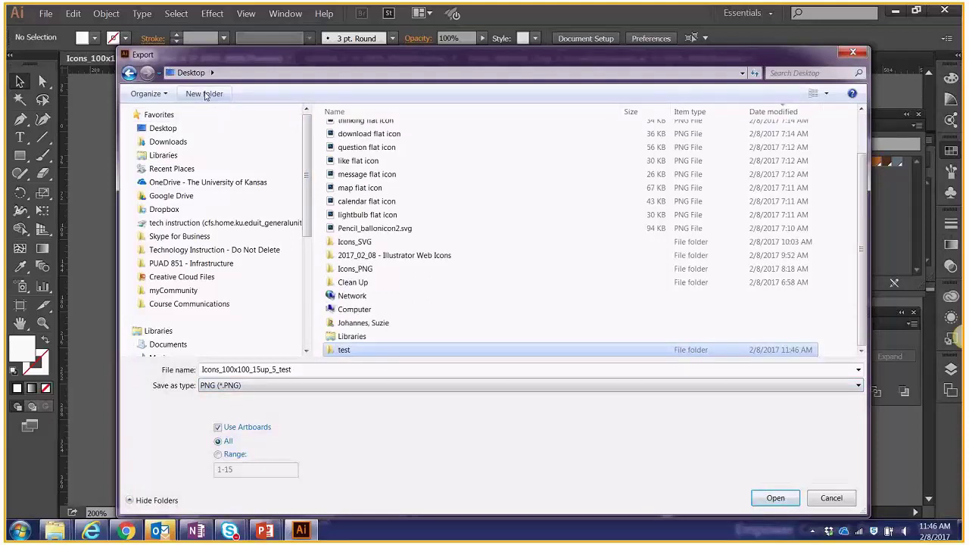
pyautogui.press('Return')
pyautogui.click(208, 369)
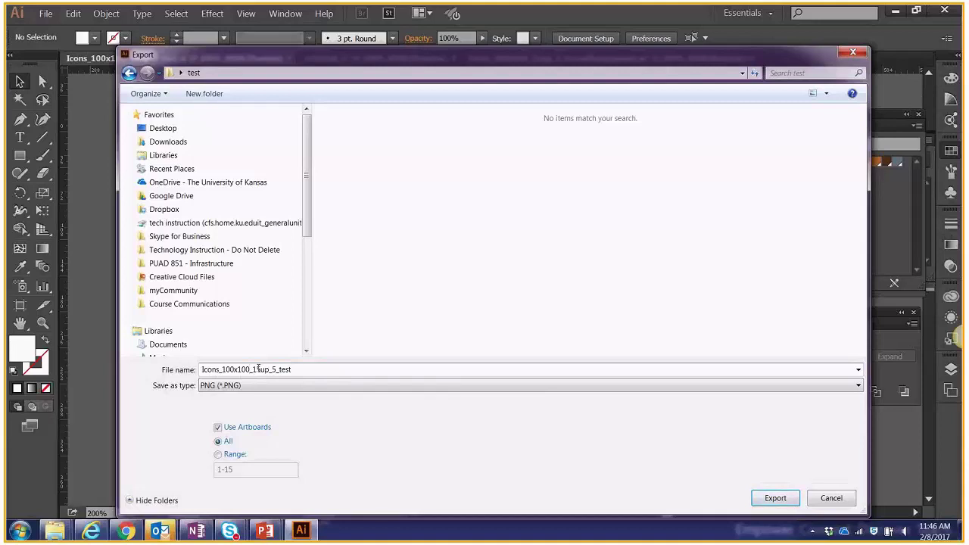
pyautogui.moveTo(250, 369); pyautogui.dragTo(339, 386)
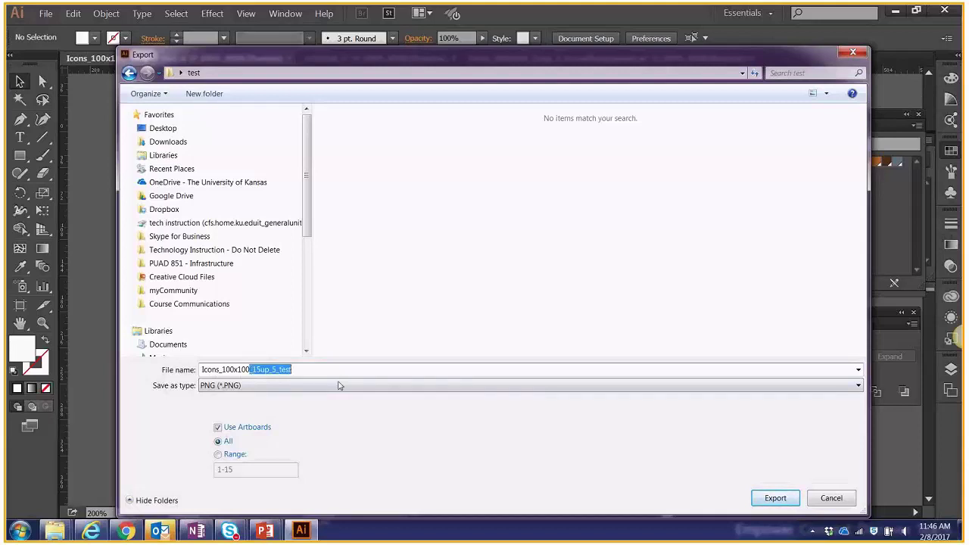
pyautogui.press('BackSpace')
# Confirm the Icons_100x100 PNG export at Screen (72 ppi), transparent background, then bring up Explorer.
pyautogui.click(784, 501)
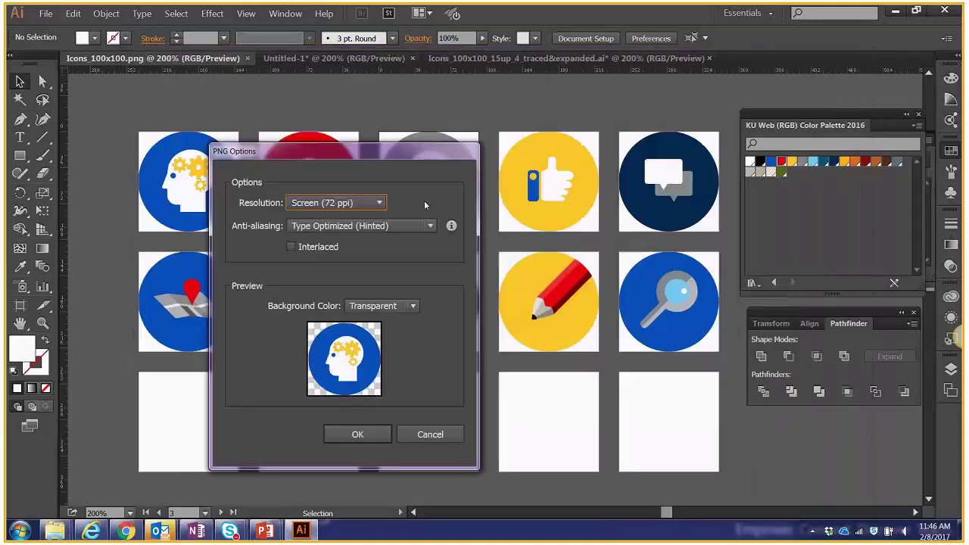
pyautogui.click(349, 204)
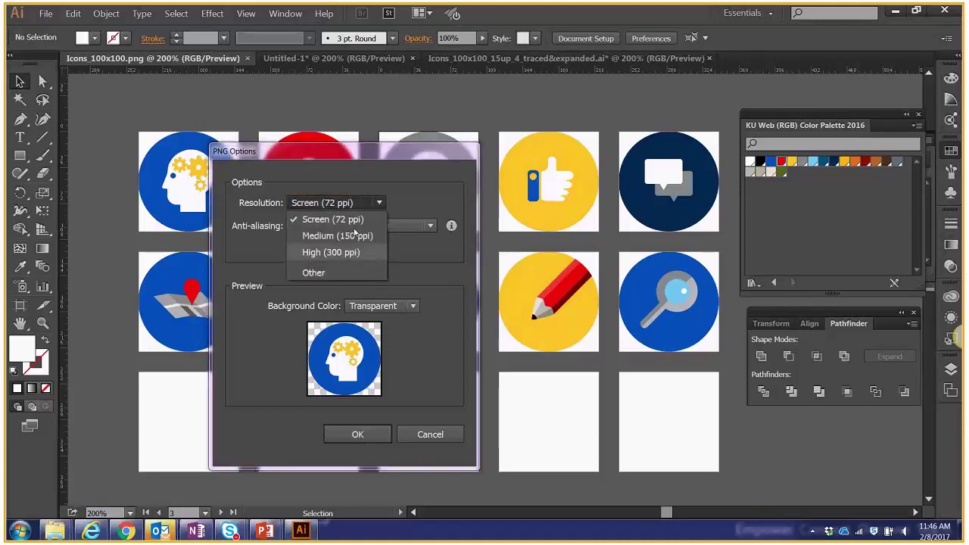
pyautogui.click(336, 219)
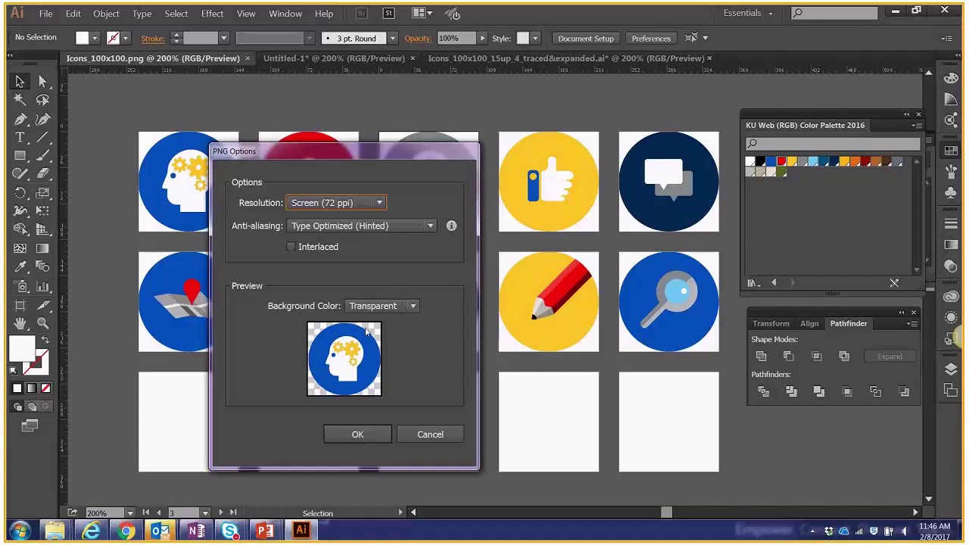
pyautogui.click(367, 435)
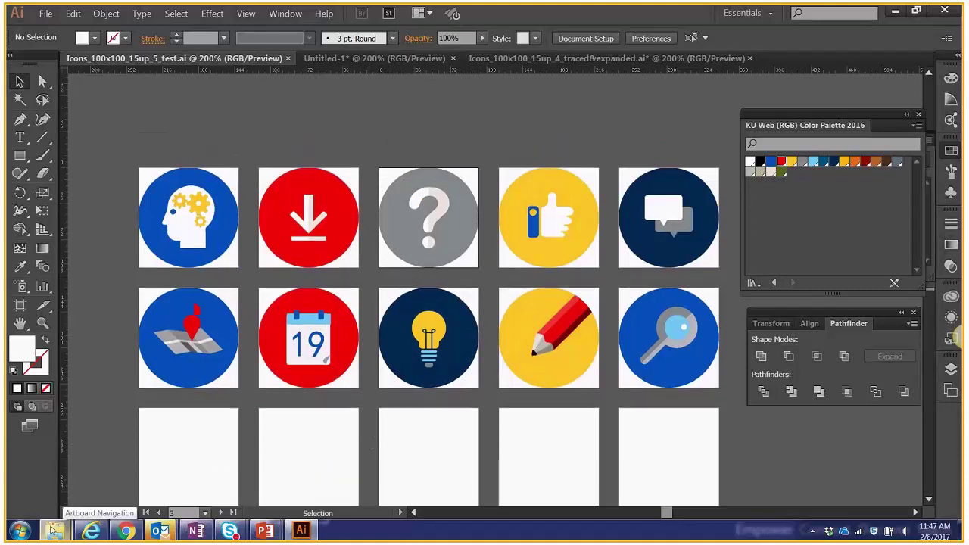
pyautogui.moveTo(50, 529)
pyautogui.click(163, 418)
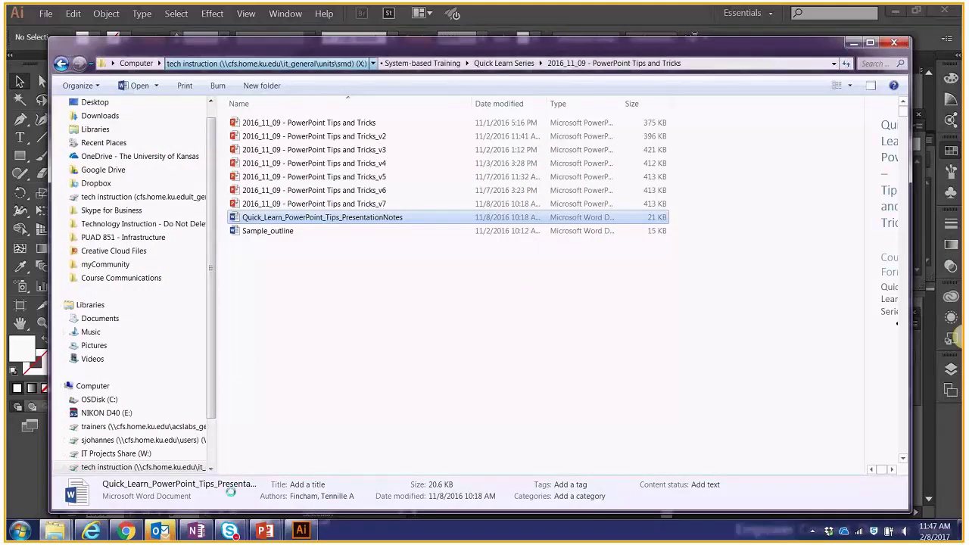
# Open the Desktop test folder holding the exported icons.
pyautogui.moveTo(55, 530)
pyautogui.click(210, 462)
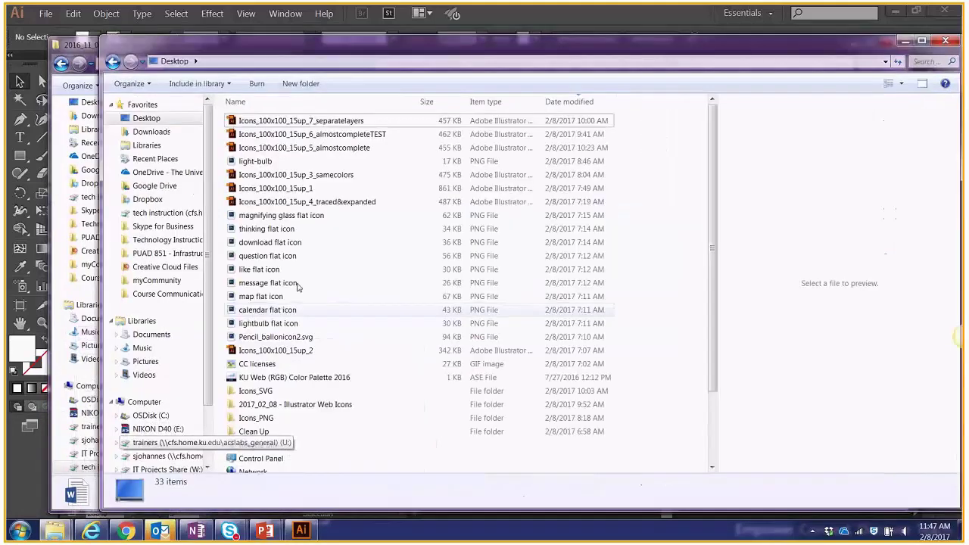
pyautogui.scroll(-2, 273, 378)
pyautogui.doubleClick(263, 466)
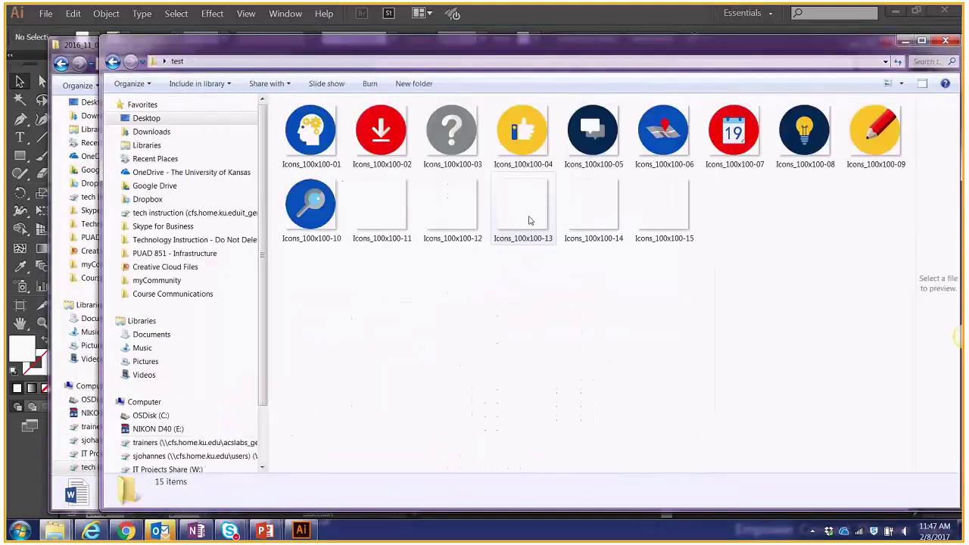
# Check exported PNGs Icons_100x100-02 and -11 to -15, then minimize both Explorer windows.
pyautogui.click(375, 129)
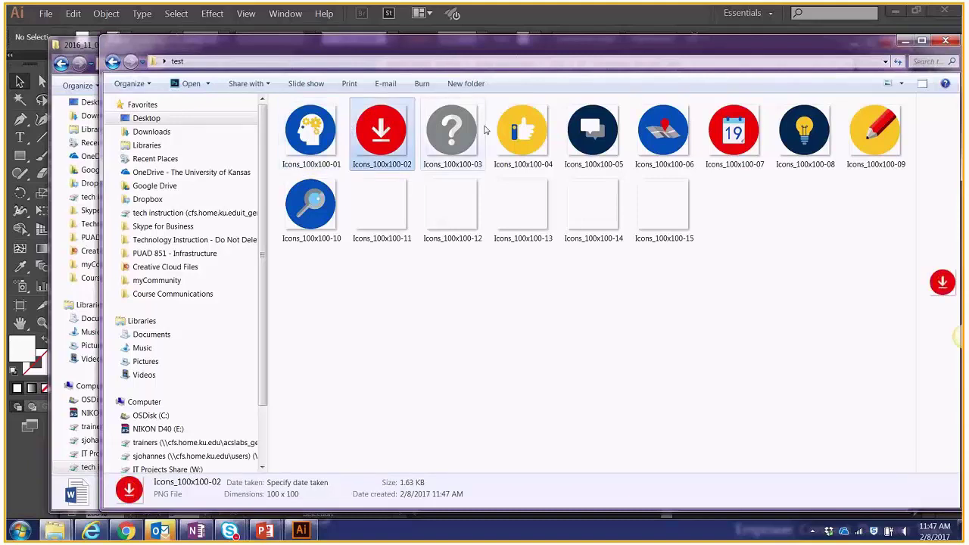
pyautogui.click(656, 205)
pyautogui.click(591, 206)
pyautogui.click(524, 208)
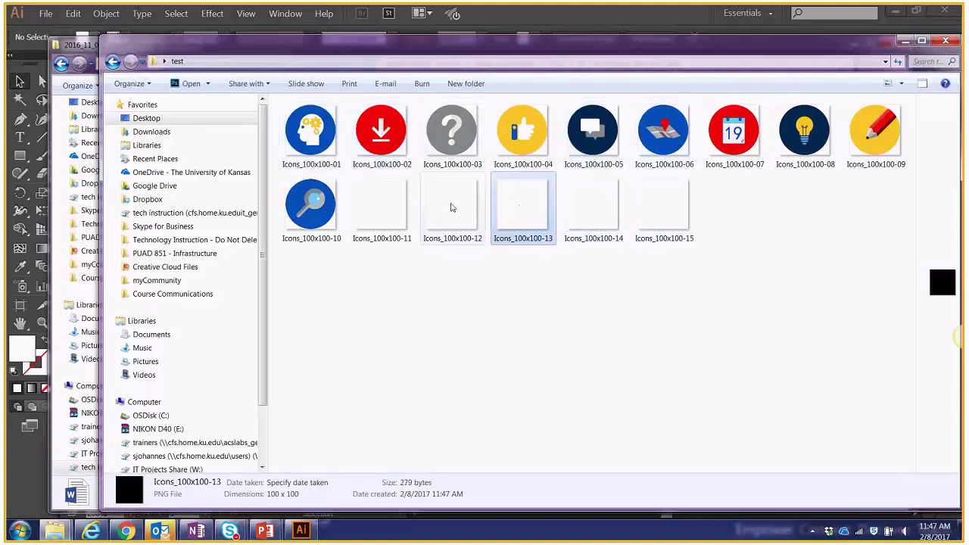
pyautogui.click(450, 206)
pyautogui.click(375, 187)
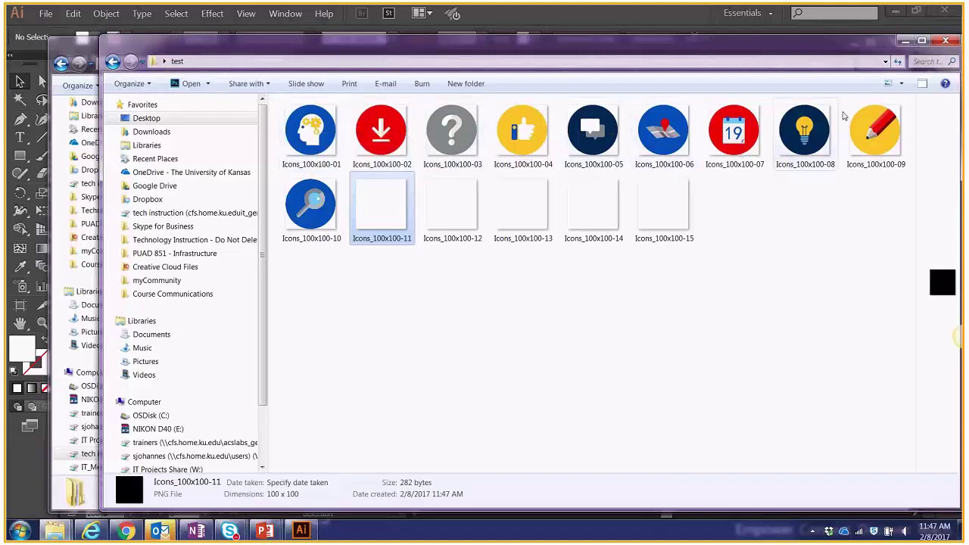
pyautogui.click(908, 42)
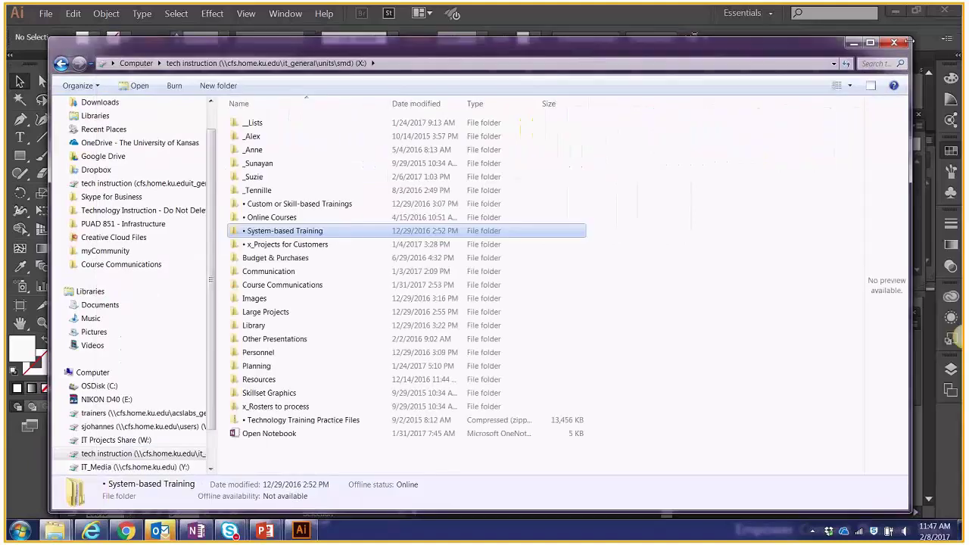
pyautogui.click(853, 42)
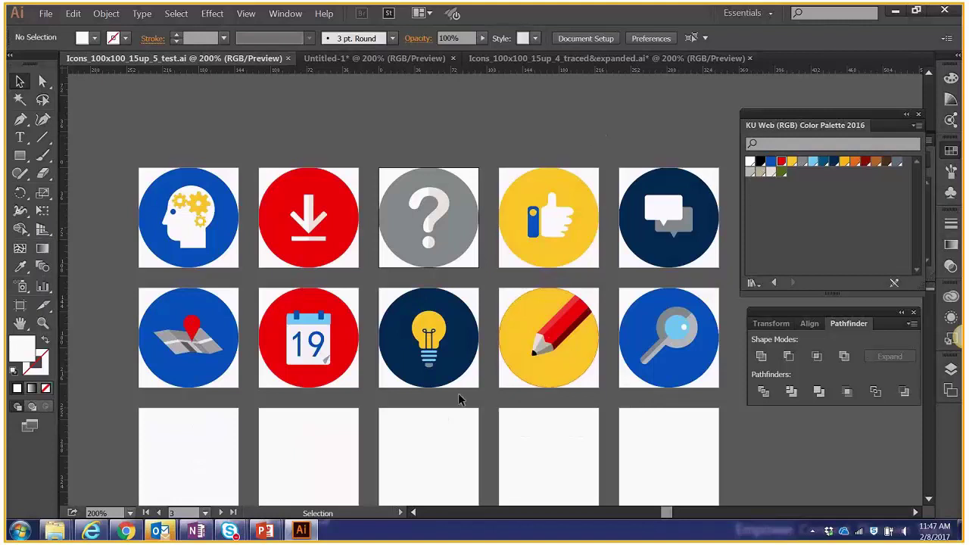
pyautogui.click(130, 533)
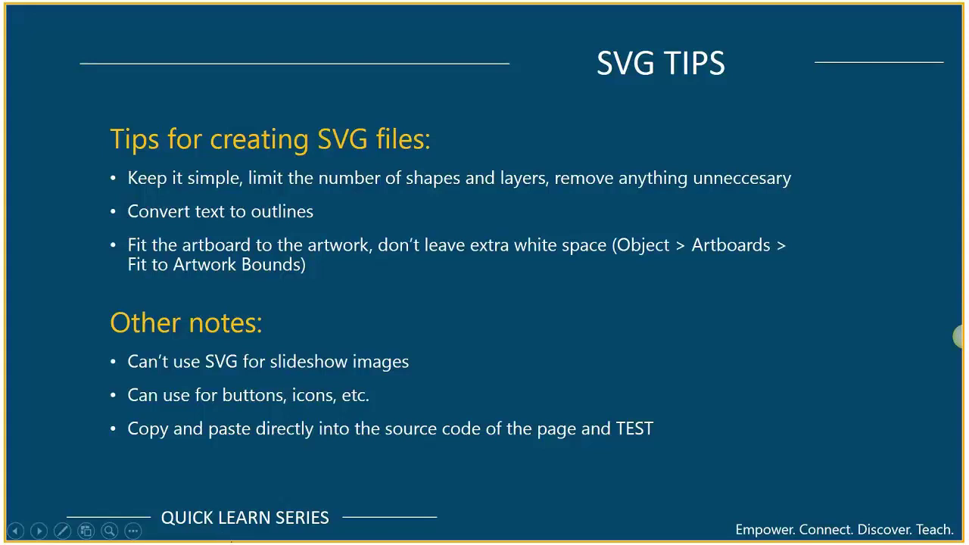
pyautogui.press('super')
pyautogui.press('super')
pyautogui.click(301, 530)
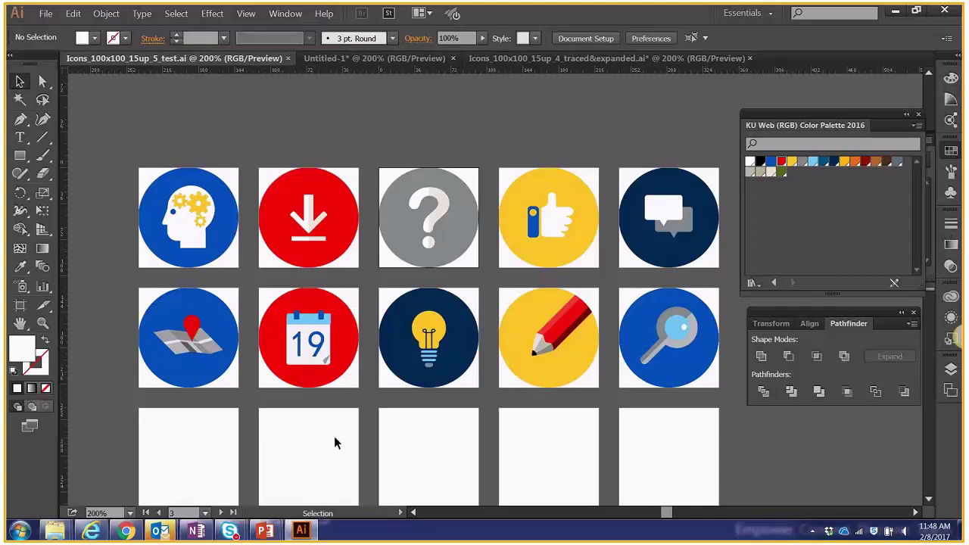
# Bring the PowerPoint slideshow's SVG TIPS slide to the front with Alt+Tab.
pyautogui.hotkey('alt', 'Tab')
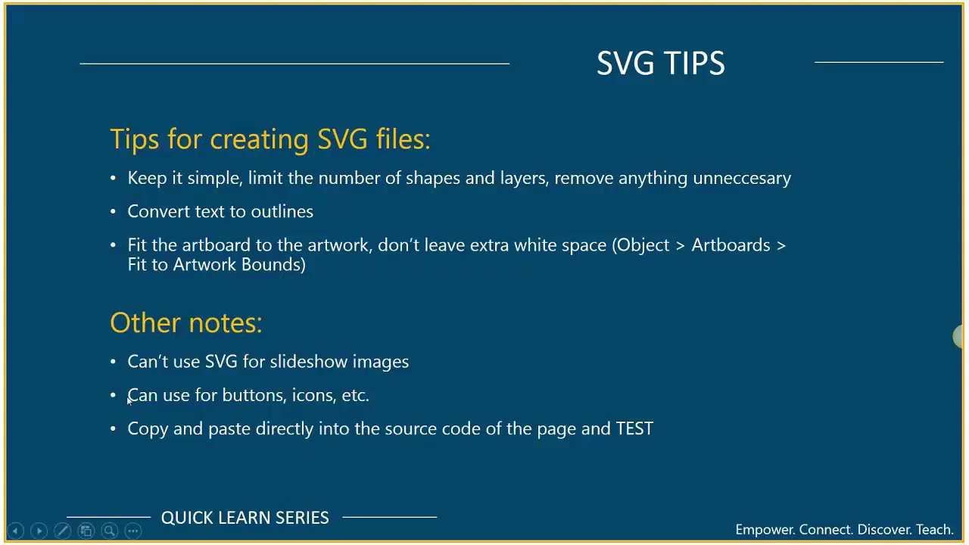
# Return to the Illustrator icon document and choose File > Export.
pyautogui.press('super')
pyautogui.click(302, 532)
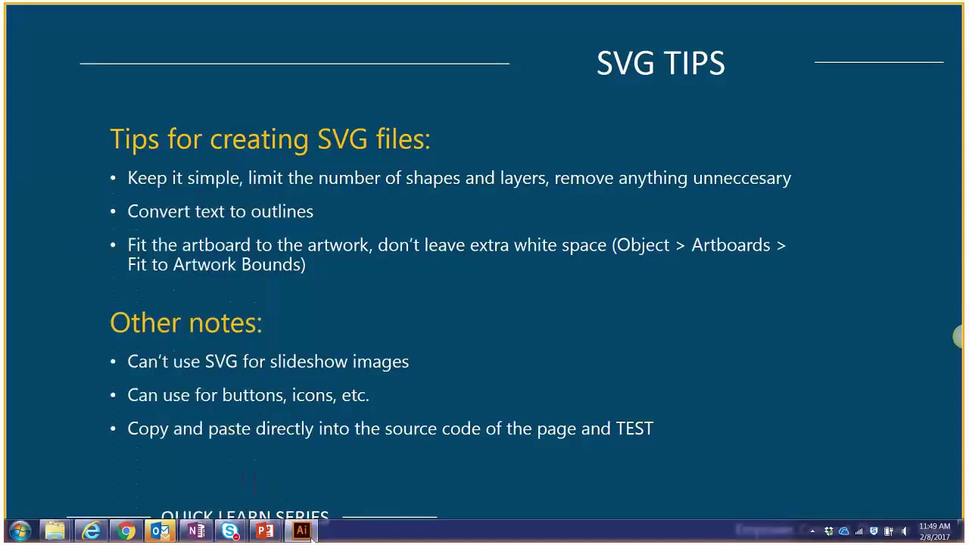
pyautogui.click(45, 14)
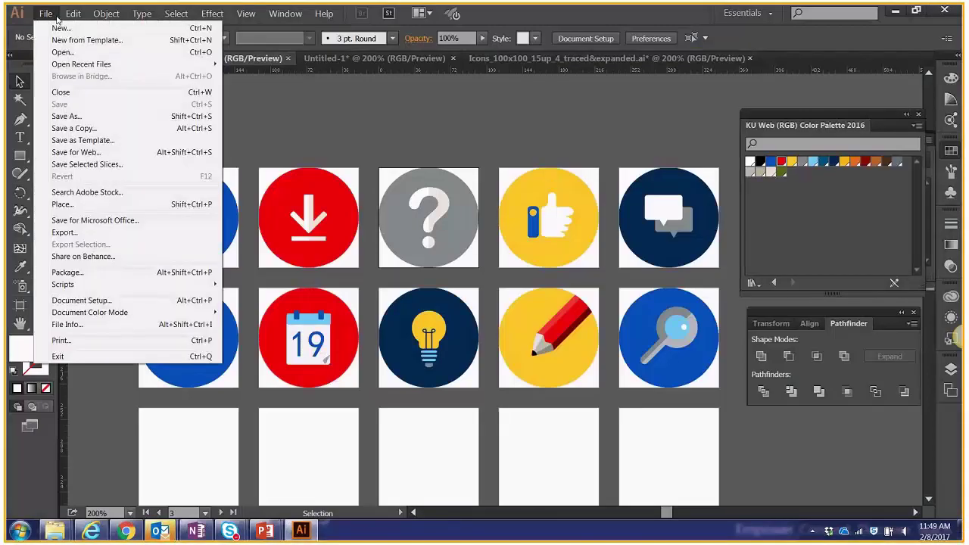
pyautogui.click(64, 233)
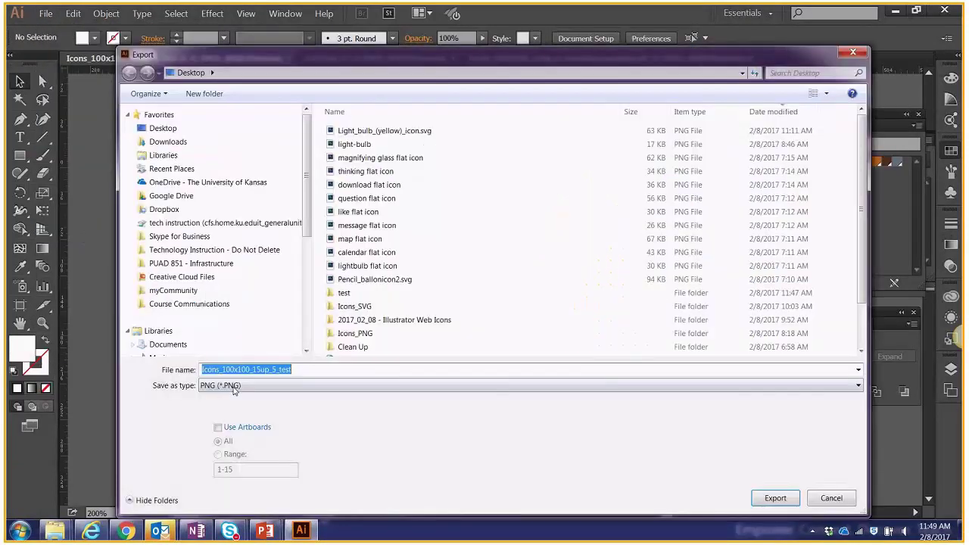
# Export as SVG using all artboards, into a new Desktop folder named 'svg test'.
pyautogui.click(233, 388)
pyautogui.click(227, 393)
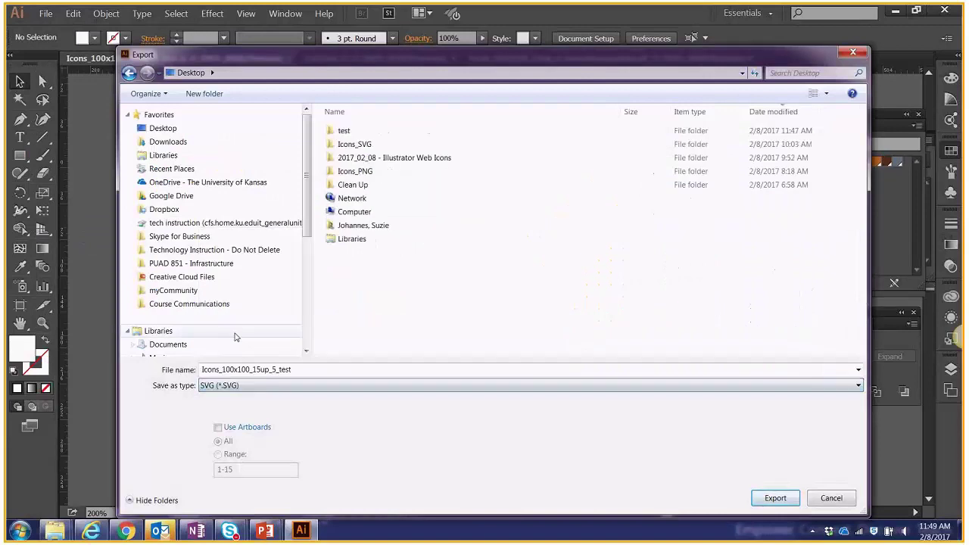
pyautogui.click(217, 428)
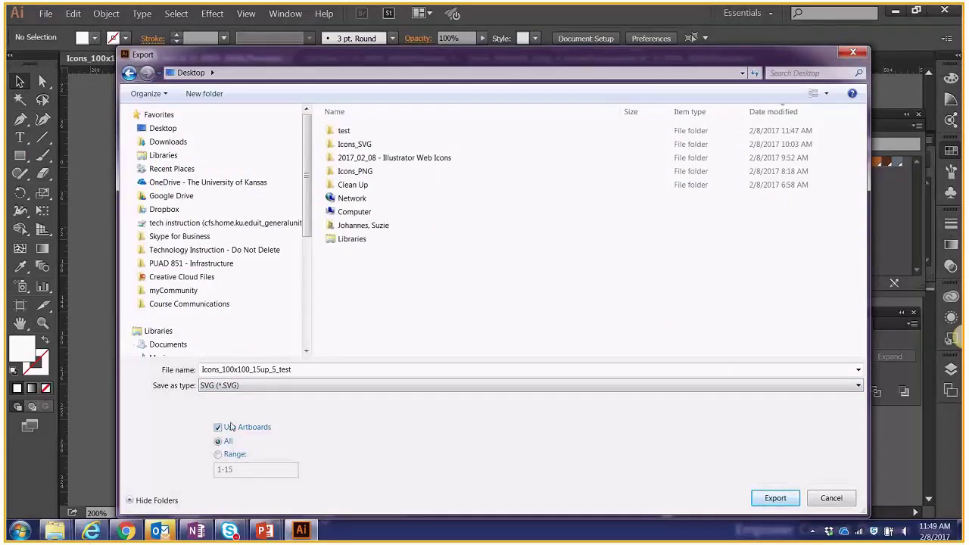
pyautogui.click(215, 95)
pyautogui.write('svg test')
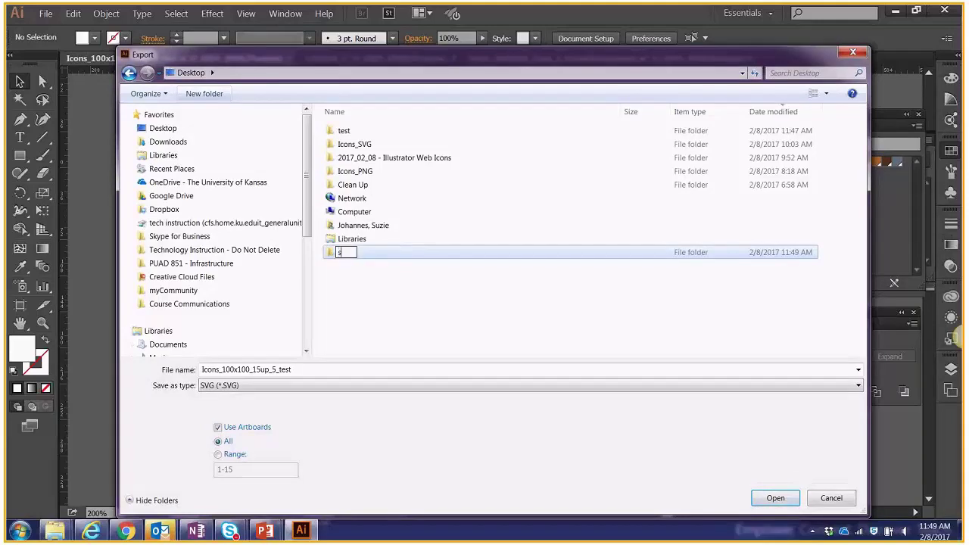
pyautogui.press('Return')
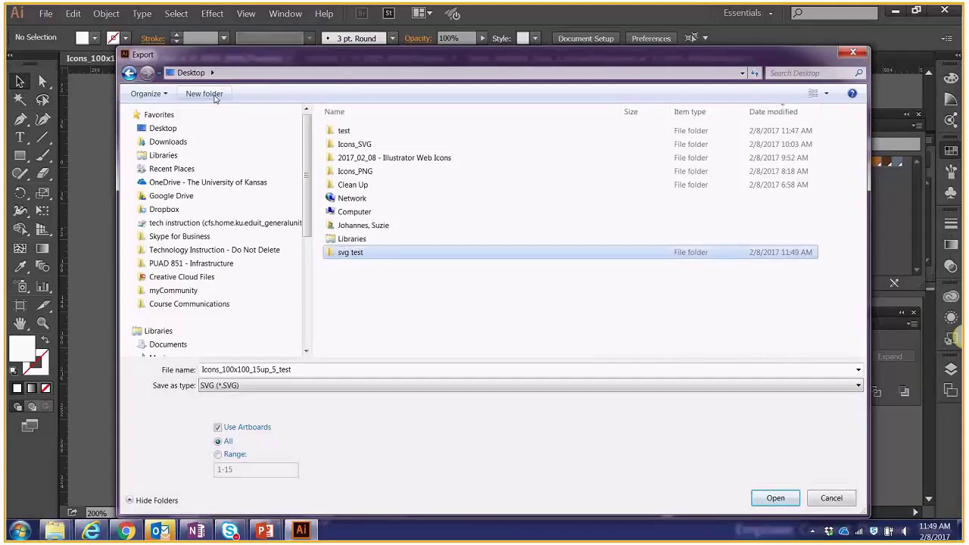
pyautogui.doubleClick(424, 257)
# Trim the file name to Icons_100x100 and run the export.
pyautogui.click(256, 371)
pyautogui.moveTo(256, 371); pyautogui.dragTo(305, 381)
pyautogui.press('BackSpace')
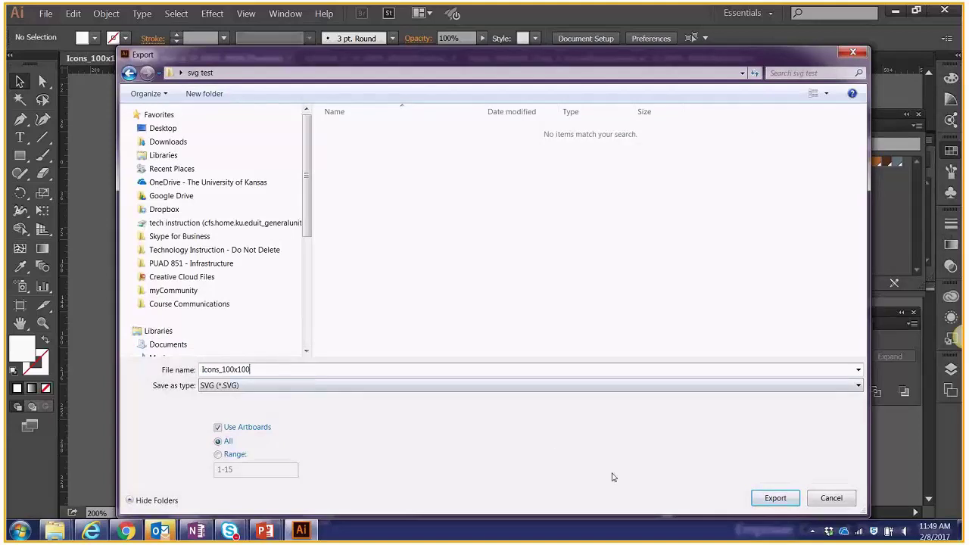
pyautogui.click(773, 497)
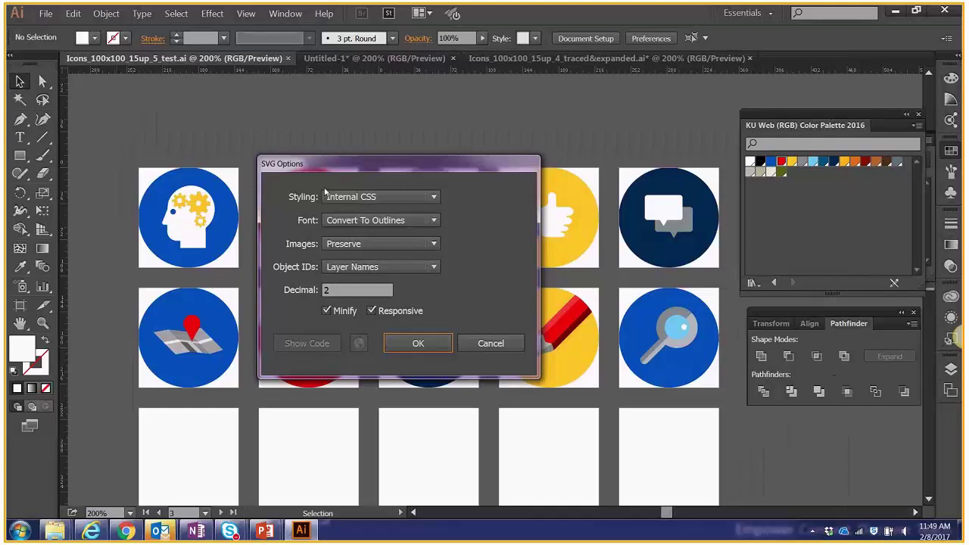
# Keep Internal CSS styling in SVG Options and confirm the export.
pyautogui.click(356, 198)
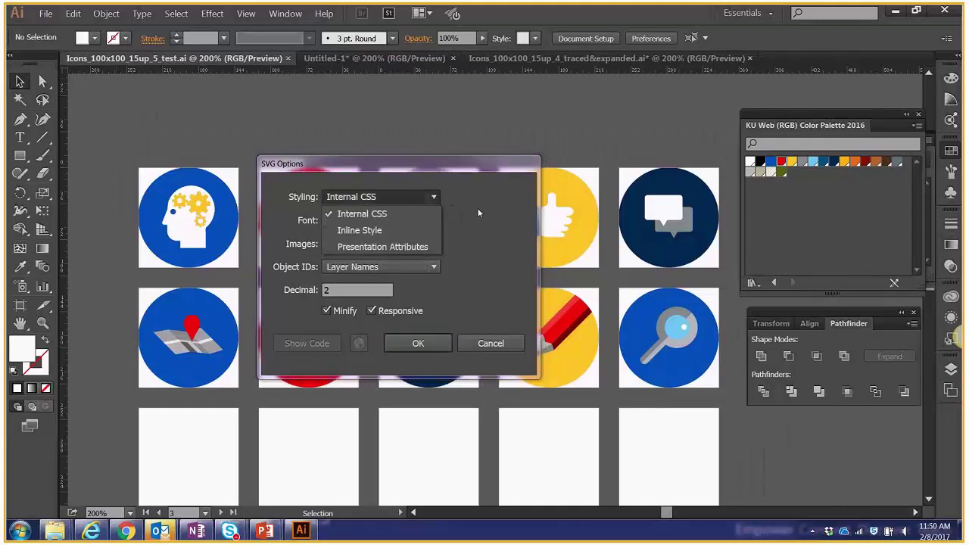
pyautogui.click(478, 213)
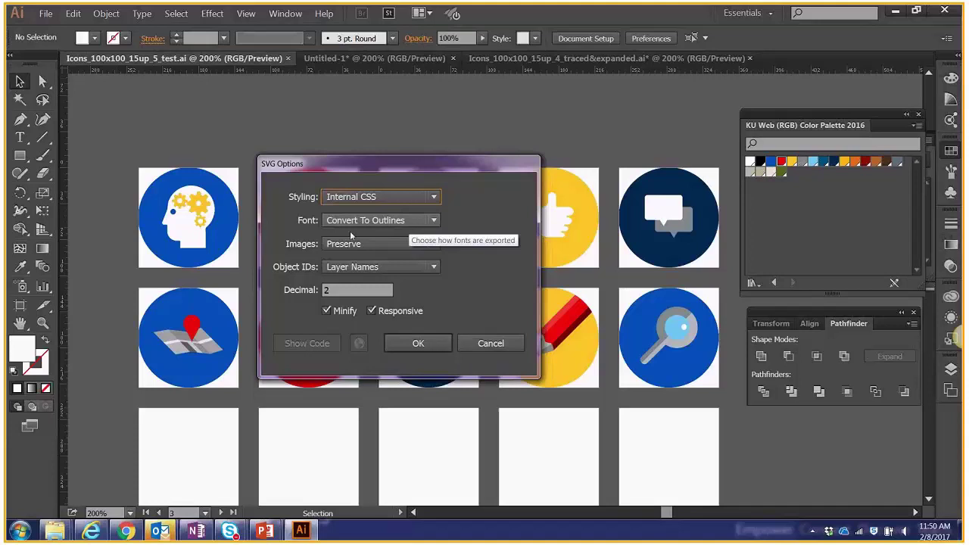
pyautogui.click(420, 343)
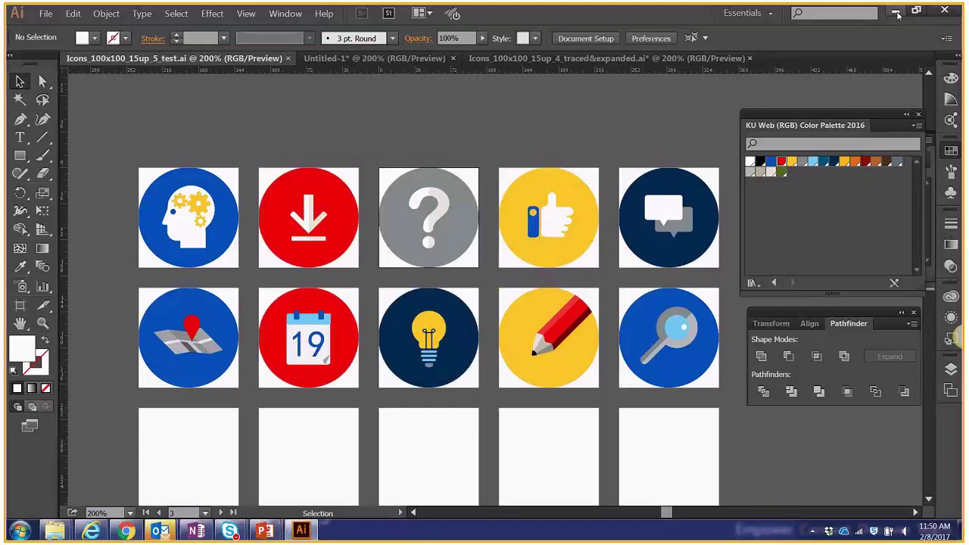
# Open Desktop > svg test in Explorer to check the fifteen exported SVGs.
pyautogui.moveTo(59, 528)
pyautogui.click(210, 475)
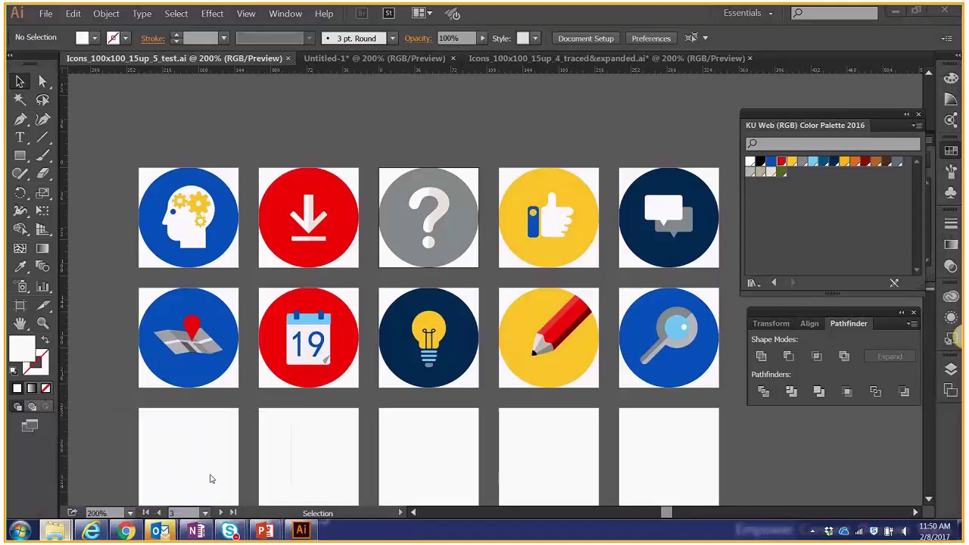
pyautogui.click(173, 121)
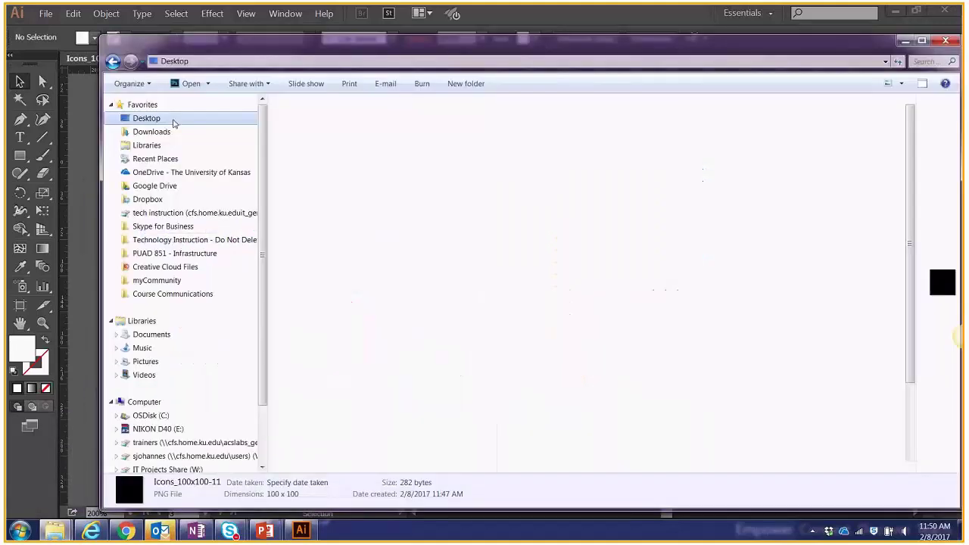
pyautogui.doubleClick(336, 418)
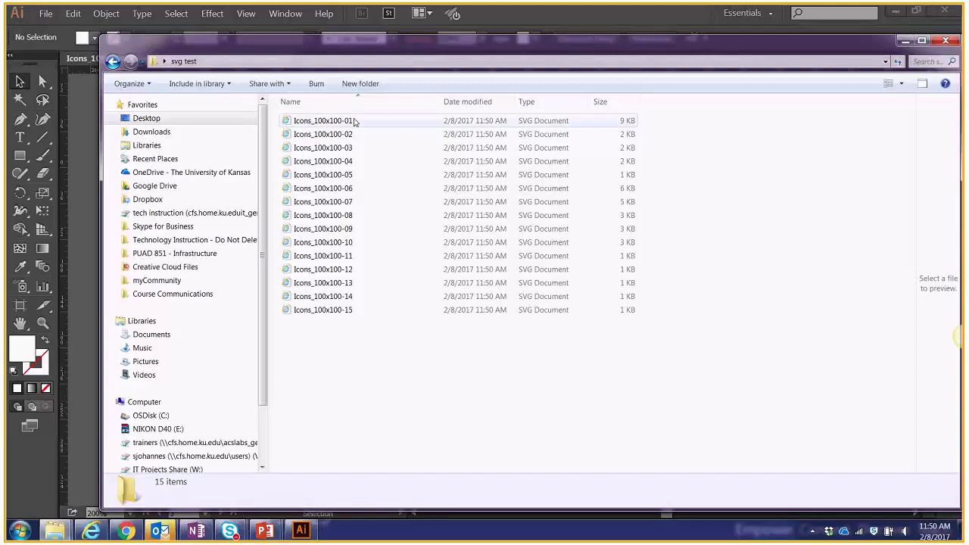
# View Icons_100x100-01's SVG code in Notepad++, then switch to Chrome.
pyautogui.rightClick(353, 122)
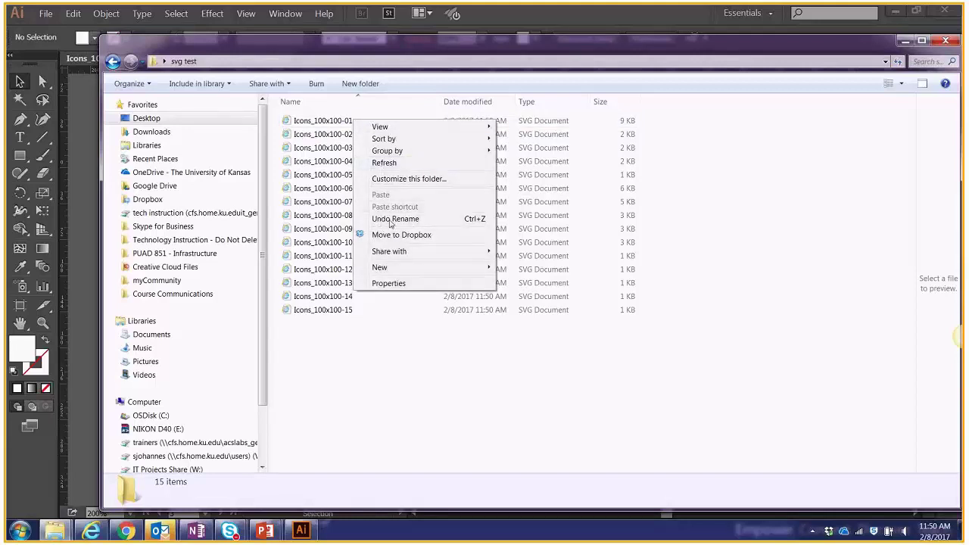
pyautogui.rightClick(350, 120)
pyautogui.click(379, 206)
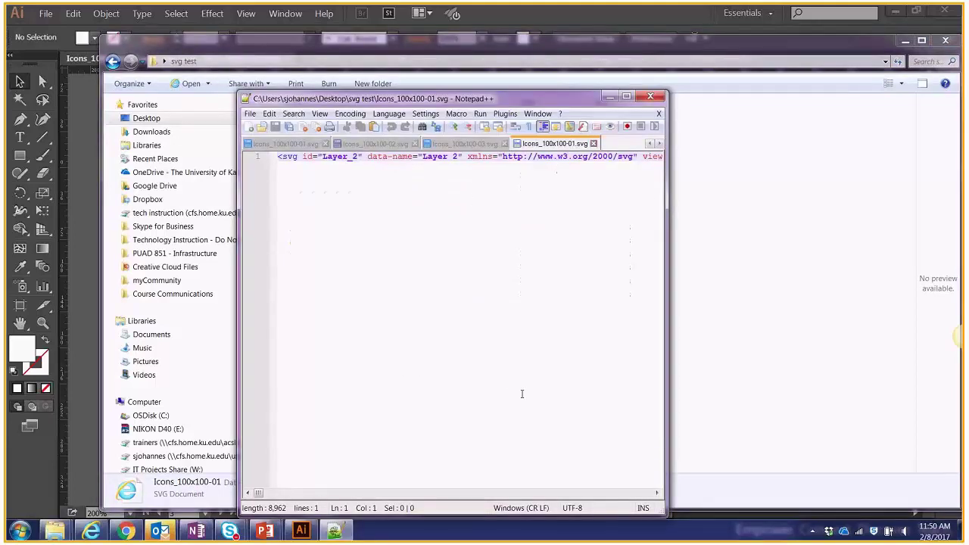
pyautogui.moveTo(265, 493); pyautogui.dragTo(254, 514)
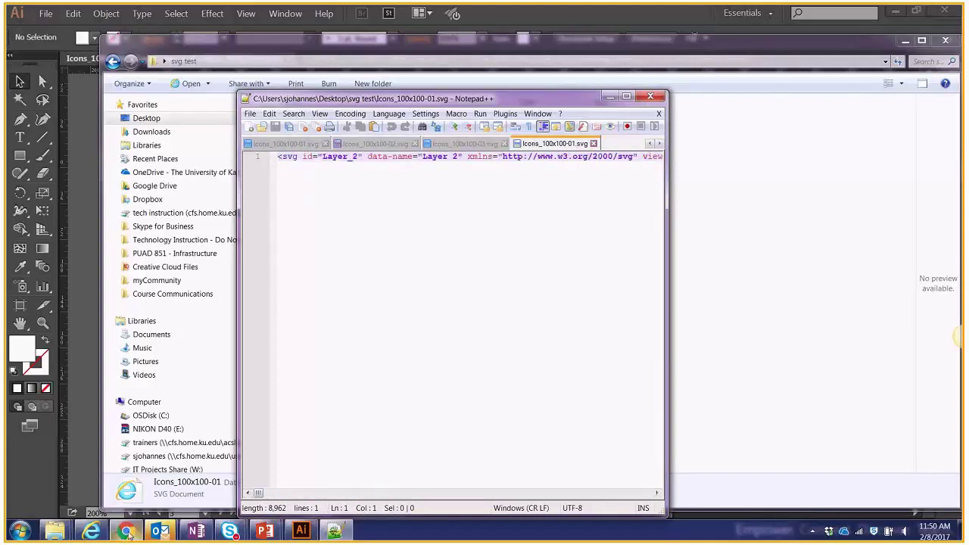
pyautogui.click(126, 531)
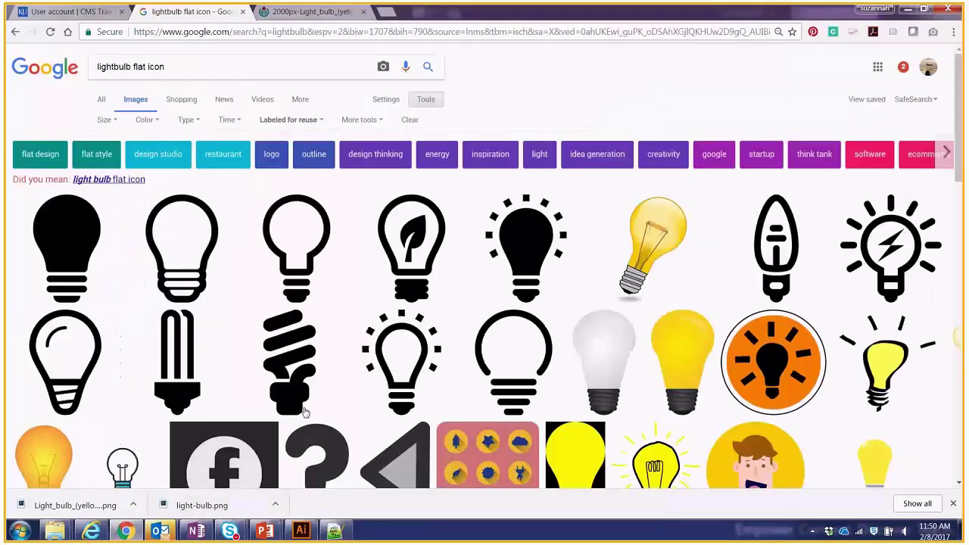
# Log in to the KU CMS training site with the saved username and the account password.
pyautogui.hotkey('ctrl', 'Tab')
pyautogui.hotkey('ctrl', 'Tab')
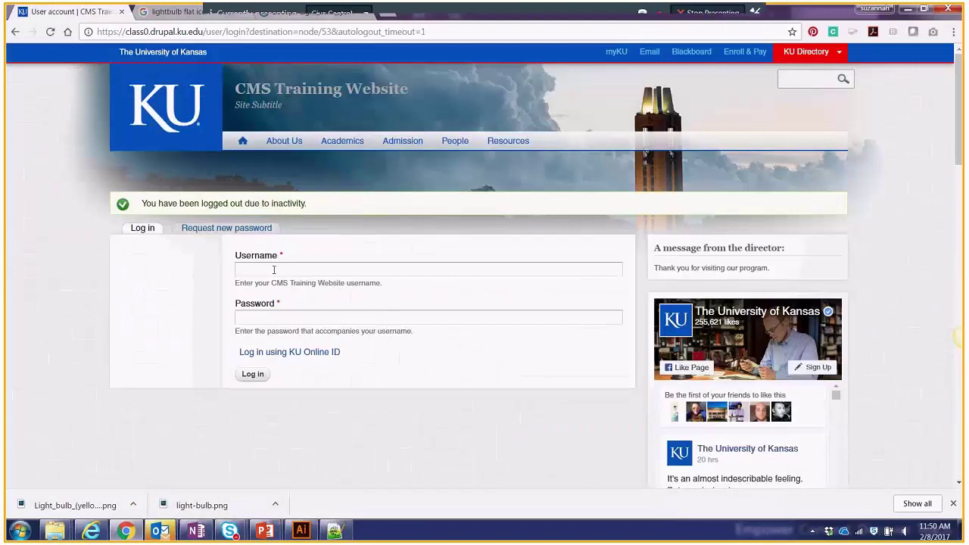
pyautogui.click(274, 269)
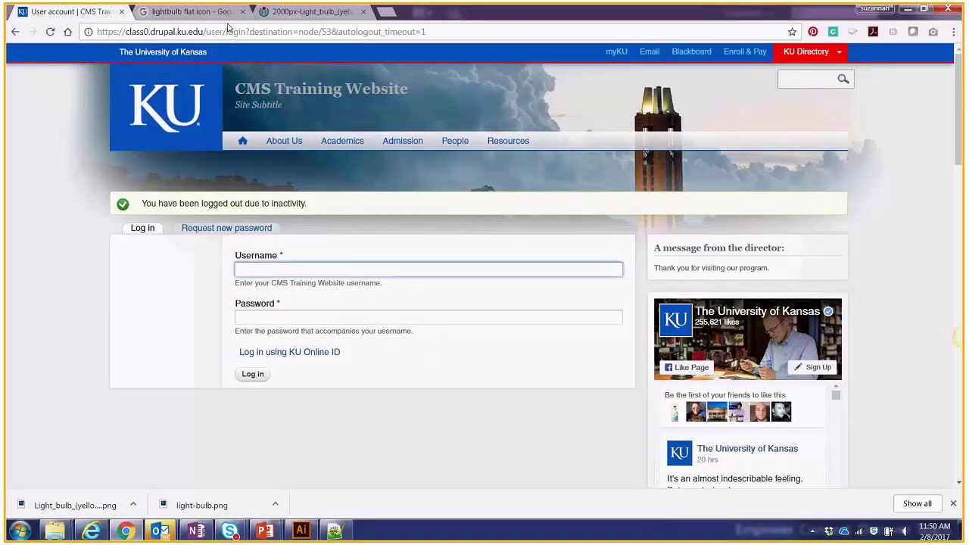
pyautogui.write('site')
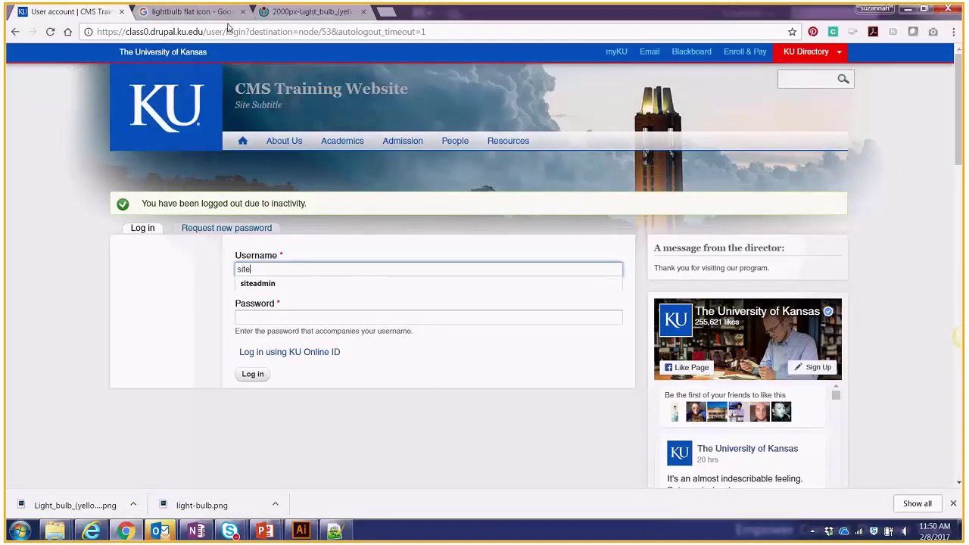
pyautogui.press('Down')
pyautogui.press('Tab')
pyautogui.write('•••••••••')
pyautogui.press('Return')
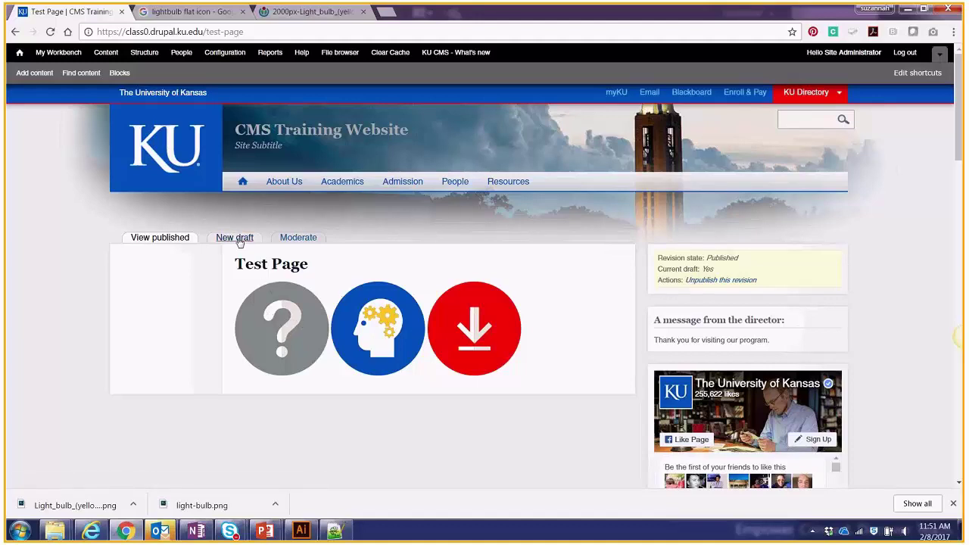
# Create a new draft of Test Page and launch the Image tool in the Body editor.
pyautogui.click(236, 239)
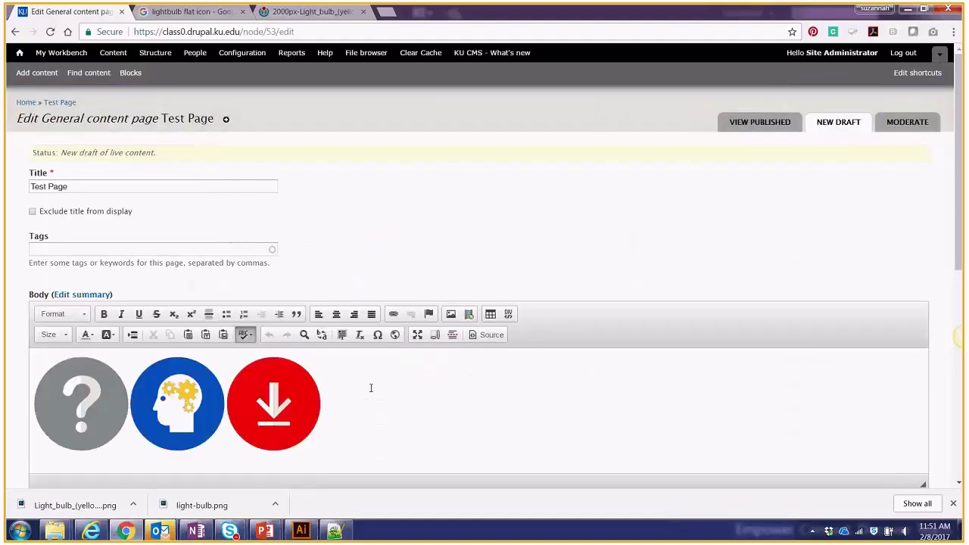
pyautogui.click(371, 387)
pyautogui.scroll(-3, 371, 387)
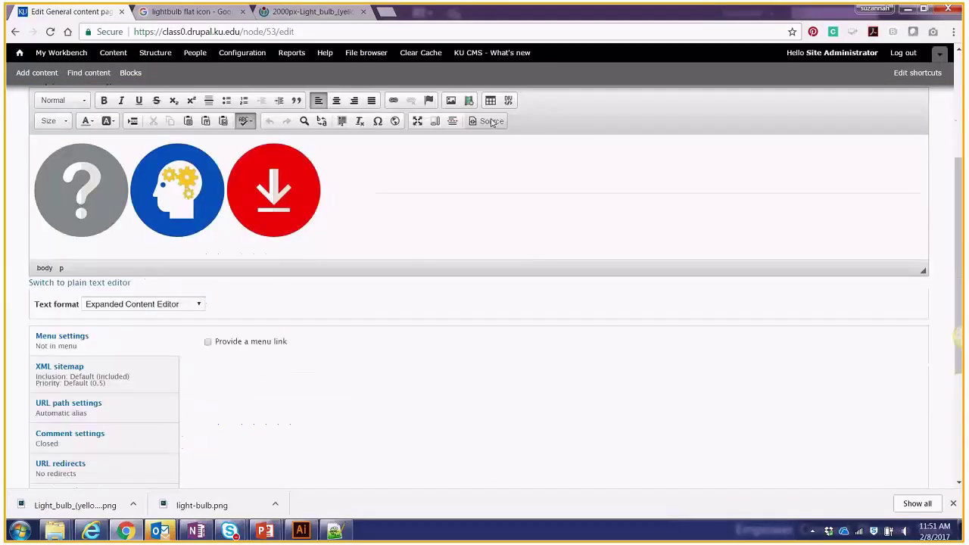
pyautogui.click(449, 104)
# Upload Icons_100x100-06.svg to images/general/svg and insert it as the fourth icon.
pyautogui.click(569, 180)
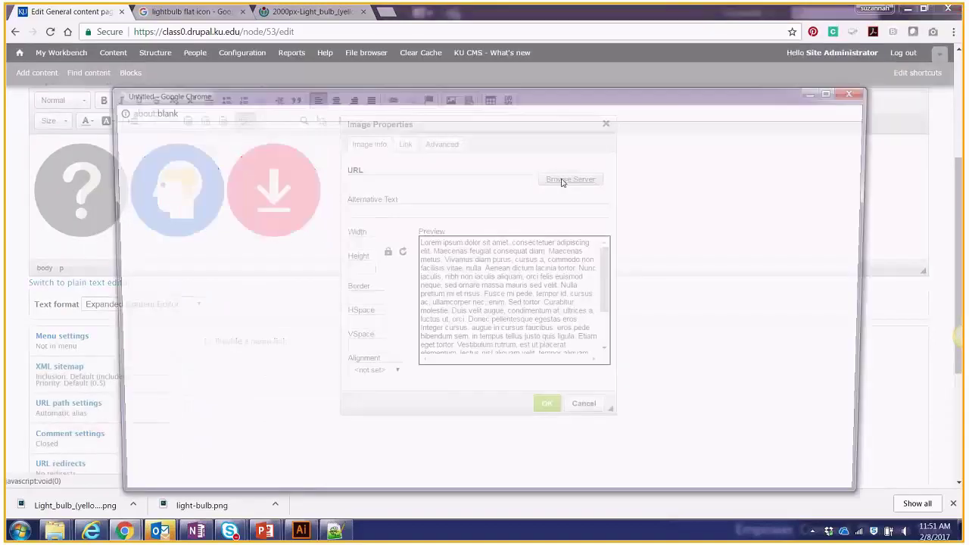
pyautogui.click(167, 200)
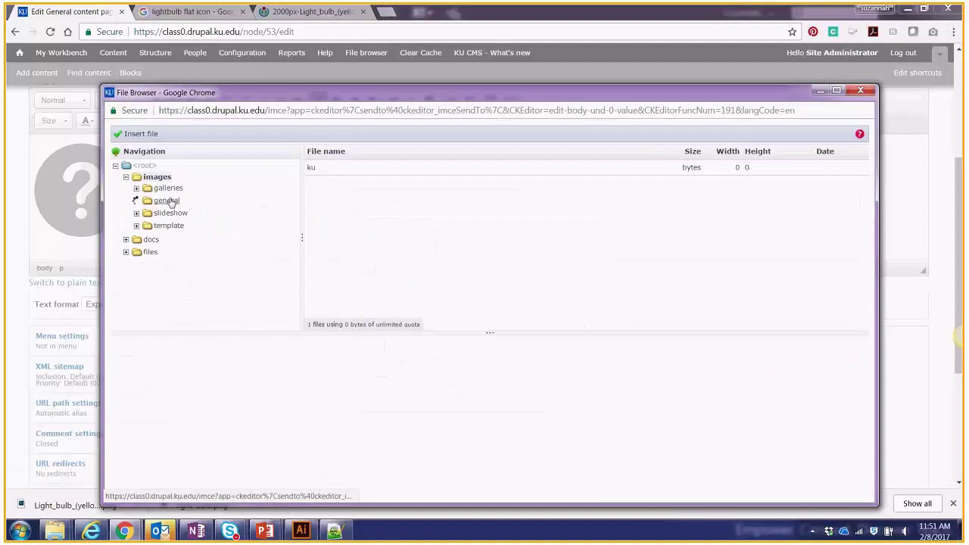
pyautogui.click(171, 288)
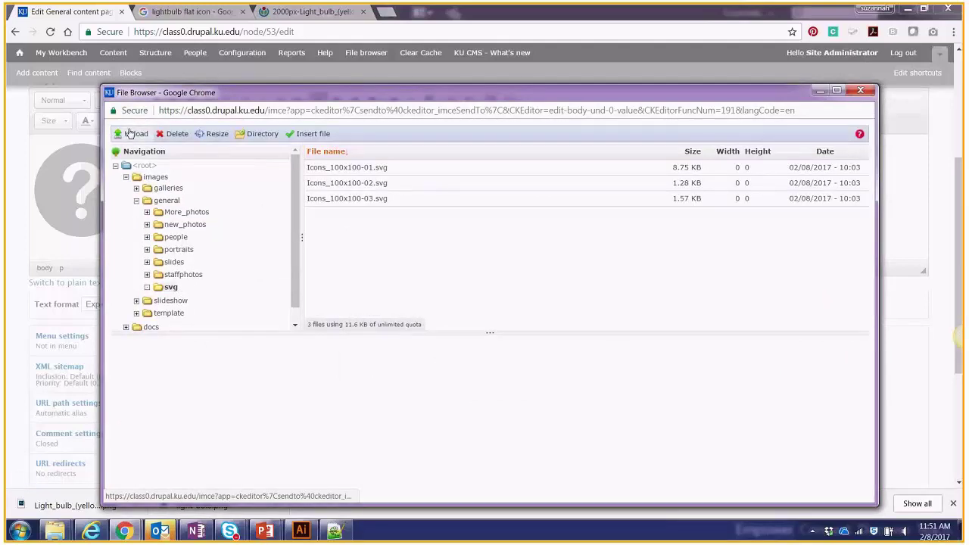
pyautogui.click(135, 134)
pyautogui.click(149, 173)
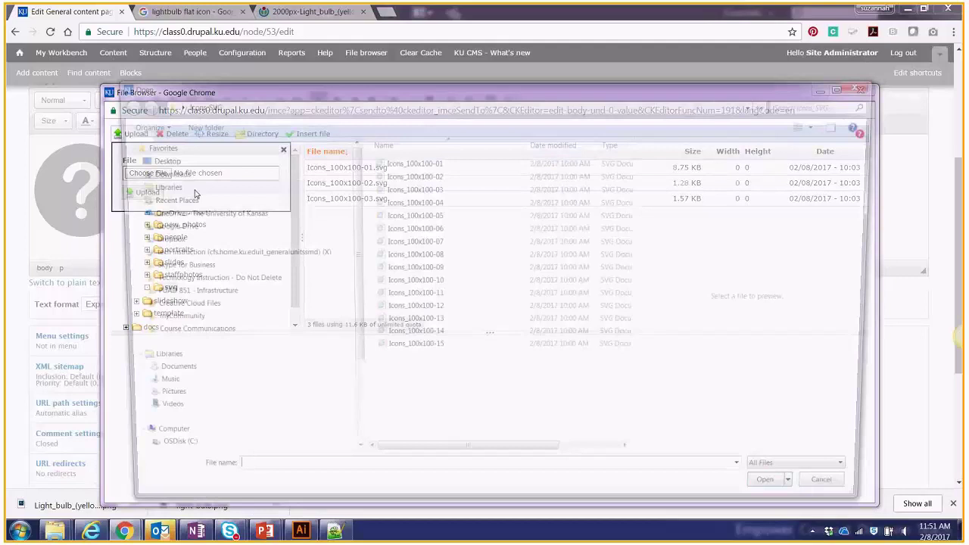
pyautogui.click(414, 230)
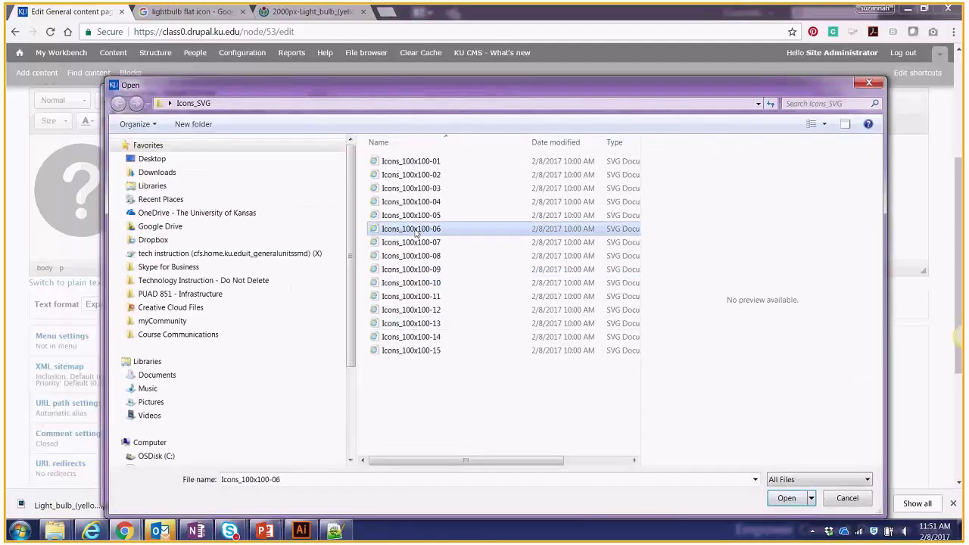
pyautogui.doubleClick(414, 233)
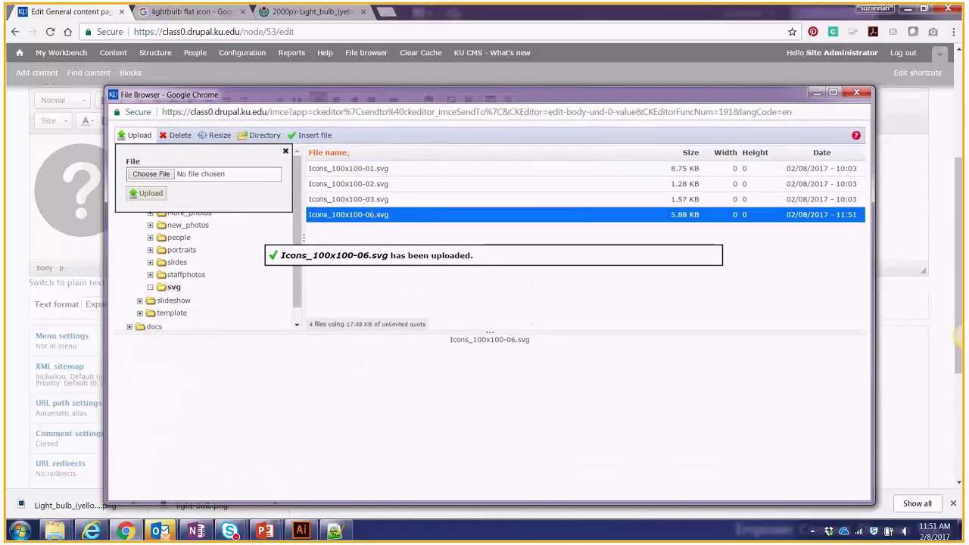
pyautogui.doubleClick(371, 215)
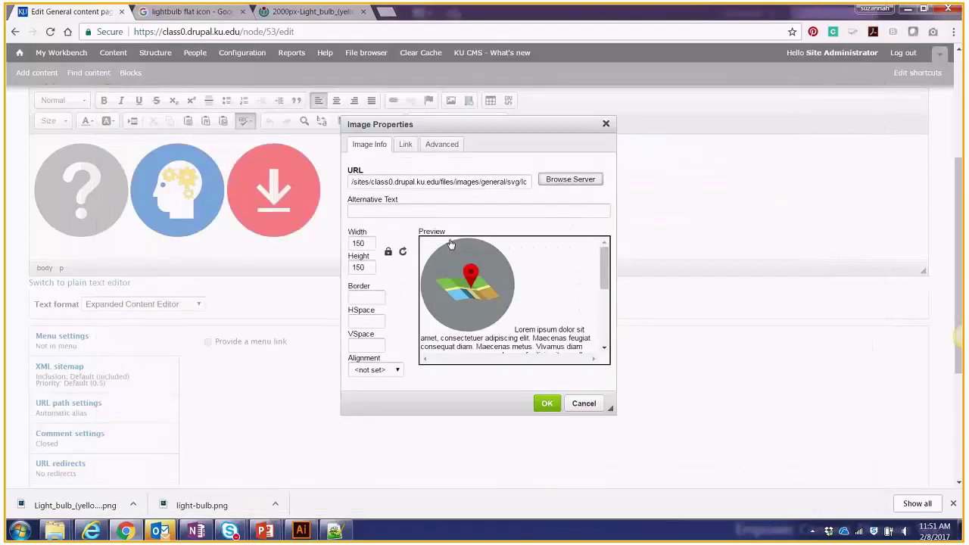
pyautogui.click(547, 404)
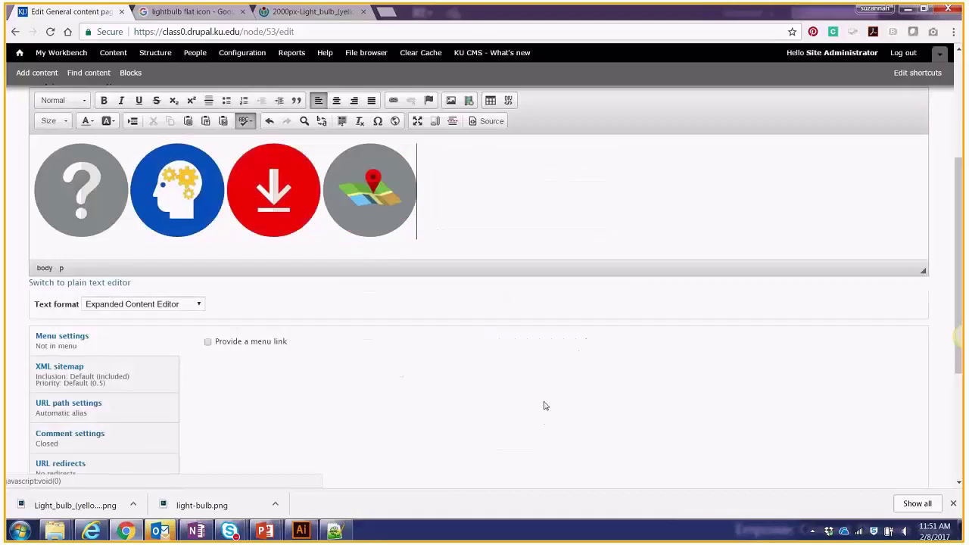
# Set the Test Page's moderation state to Published and save it.
pyautogui.click(324, 217)
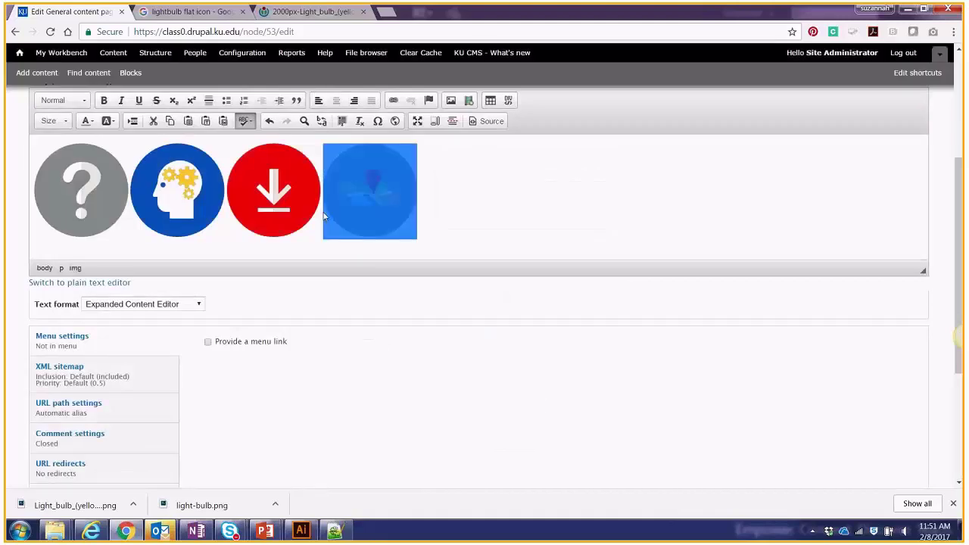
pyautogui.press('Right')
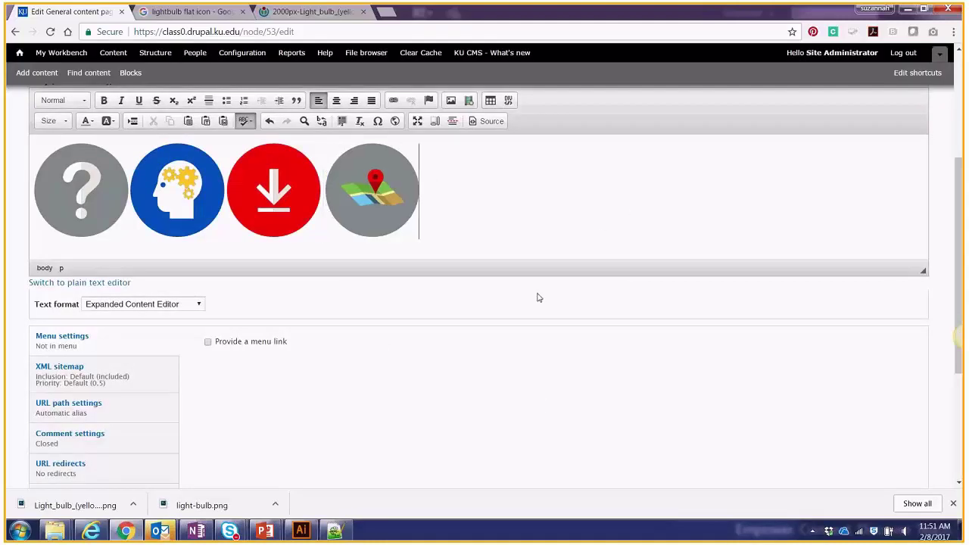
pyautogui.scroll(-3, 454, 333)
pyautogui.click(70, 401)
pyautogui.click(256, 294)
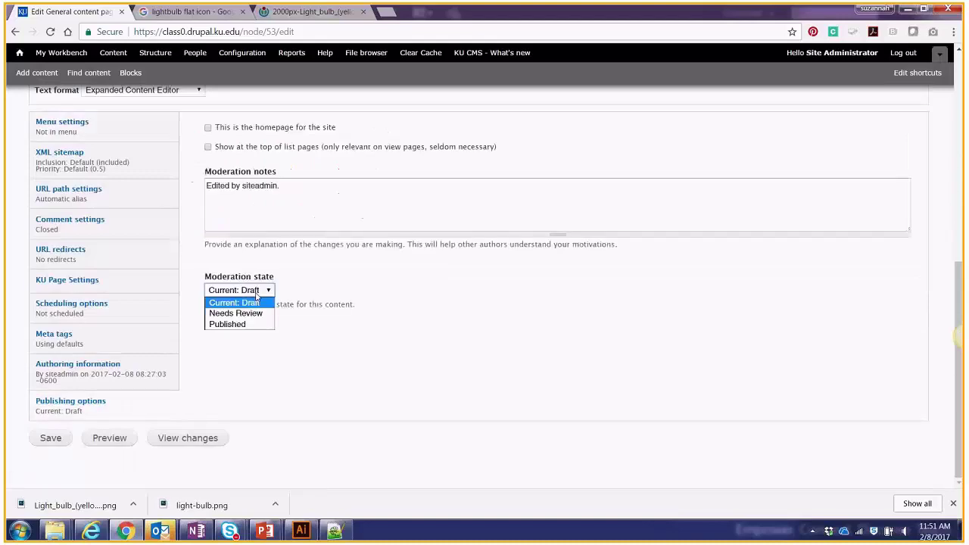
pyautogui.click(246, 324)
pyautogui.scroll(1, 95, 430)
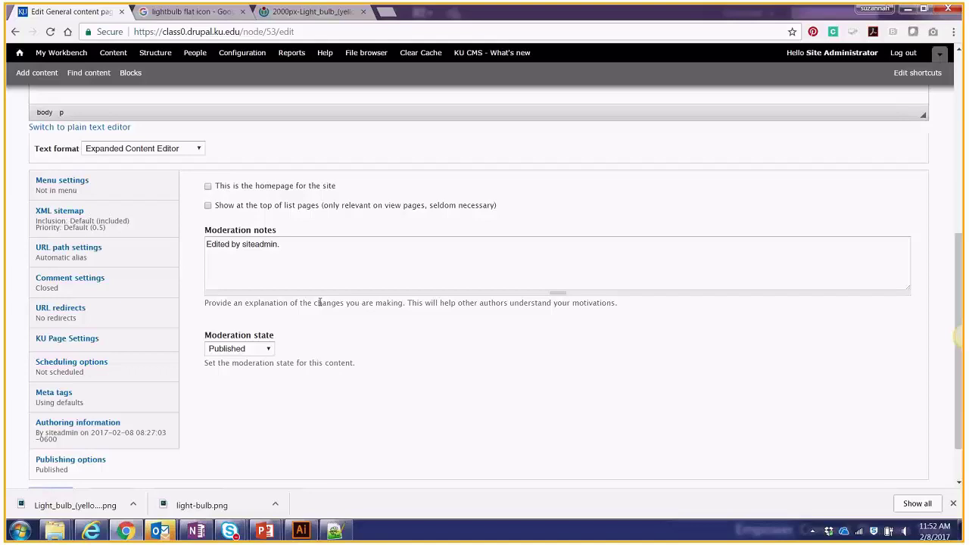
pyautogui.scroll(1, 318, 302)
pyautogui.scroll(-1, 250, 422)
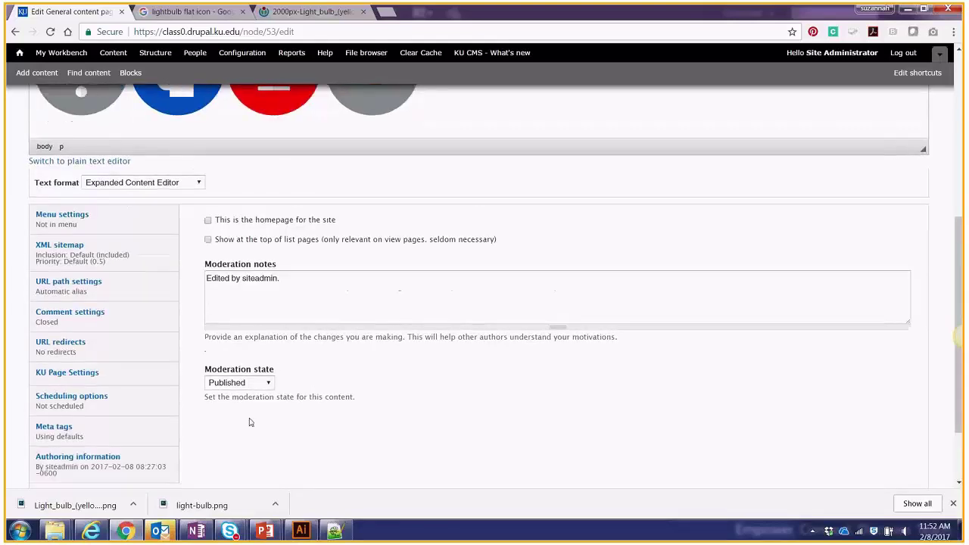
pyautogui.scroll(-2, 250, 422)
pyautogui.click(51, 439)
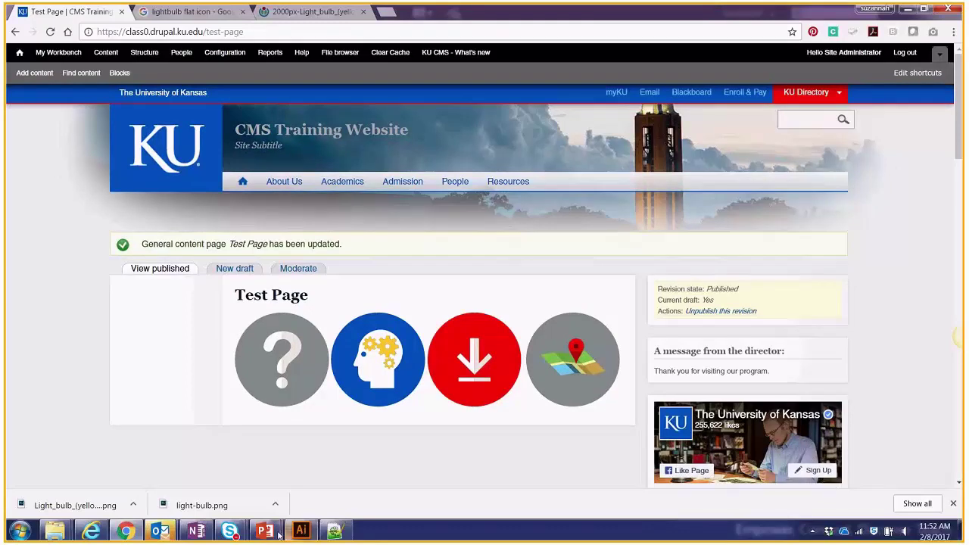
# Step the slideshow through Keyboard Shortcuts, Helpful Links, Training and Upcoming Quick Learn Topics slides.
pyautogui.moveTo(280, 534)
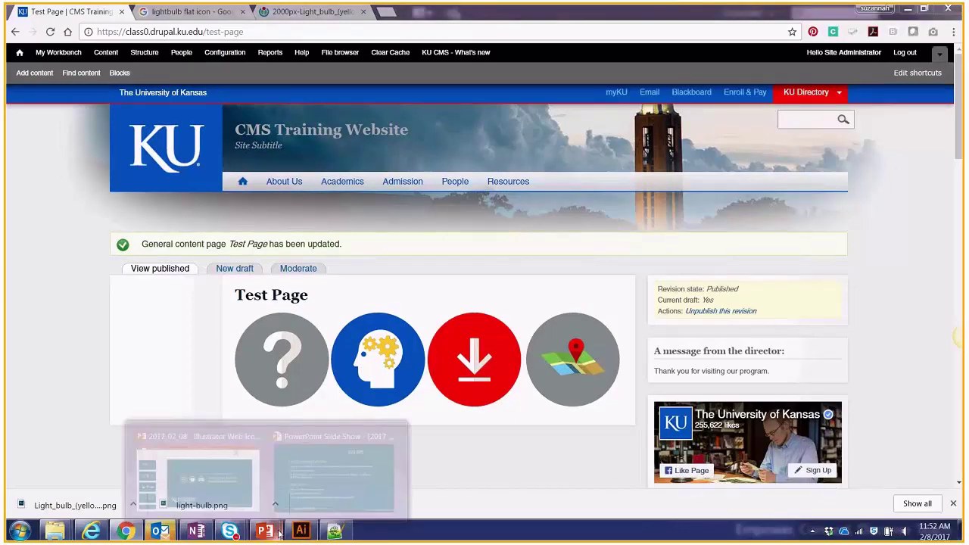
pyautogui.click(333, 476)
pyautogui.press('Right')
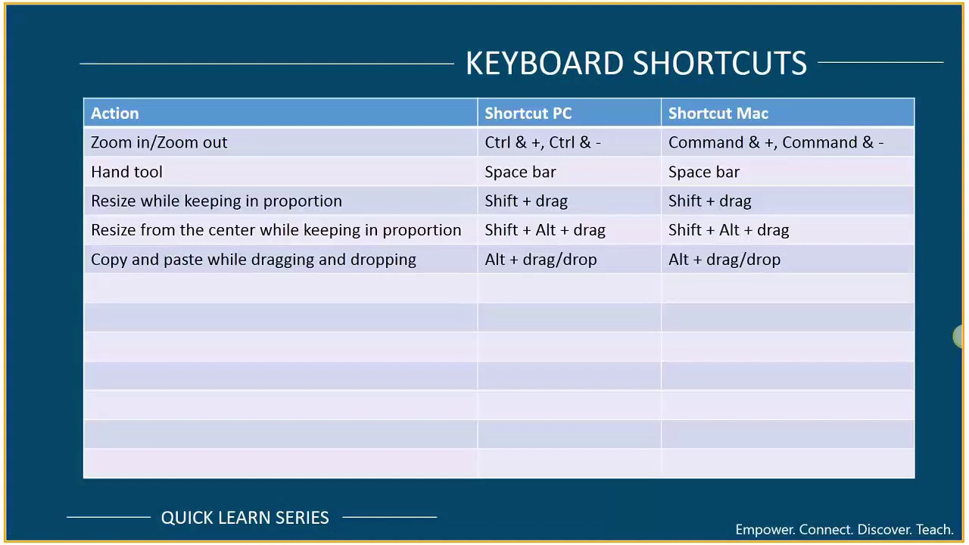
pyautogui.click(480, 252)
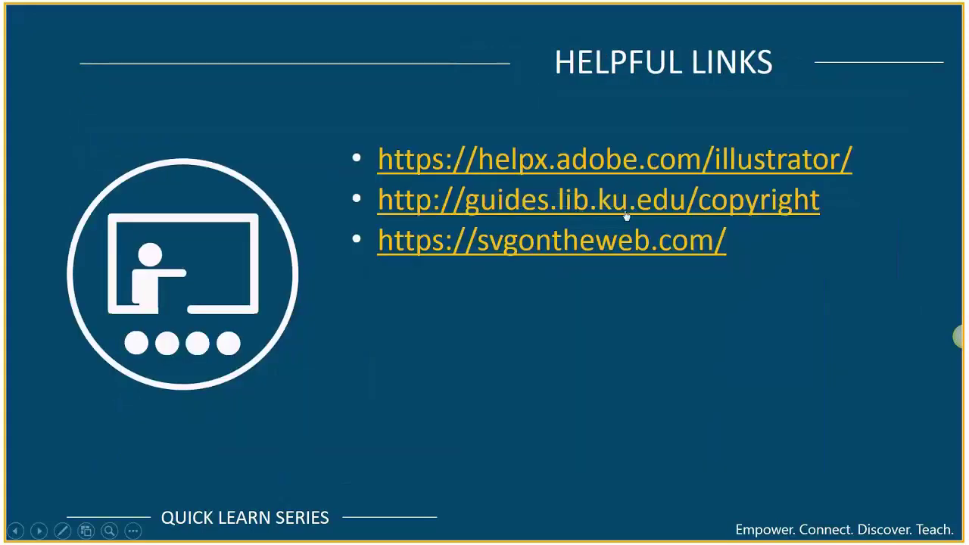
pyautogui.click(570, 299)
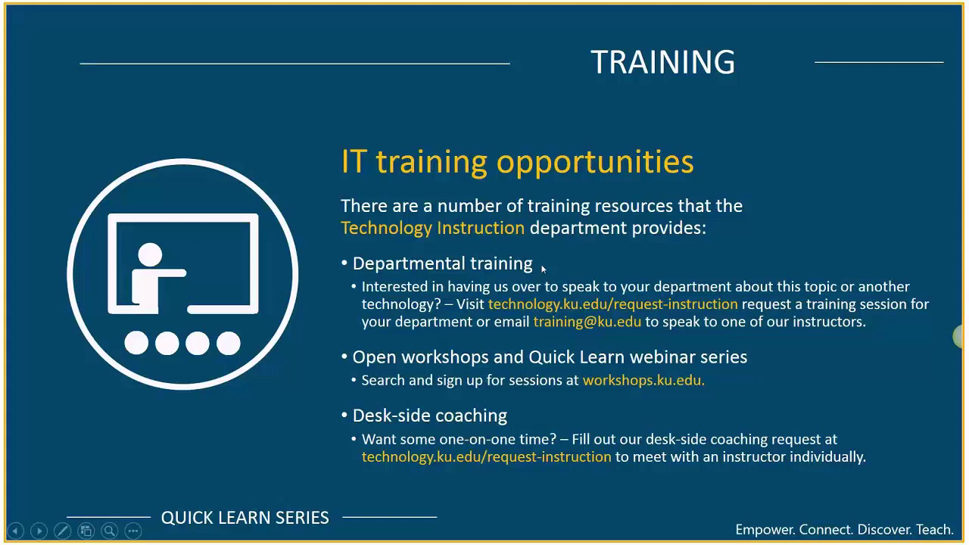
pyautogui.click(557, 216)
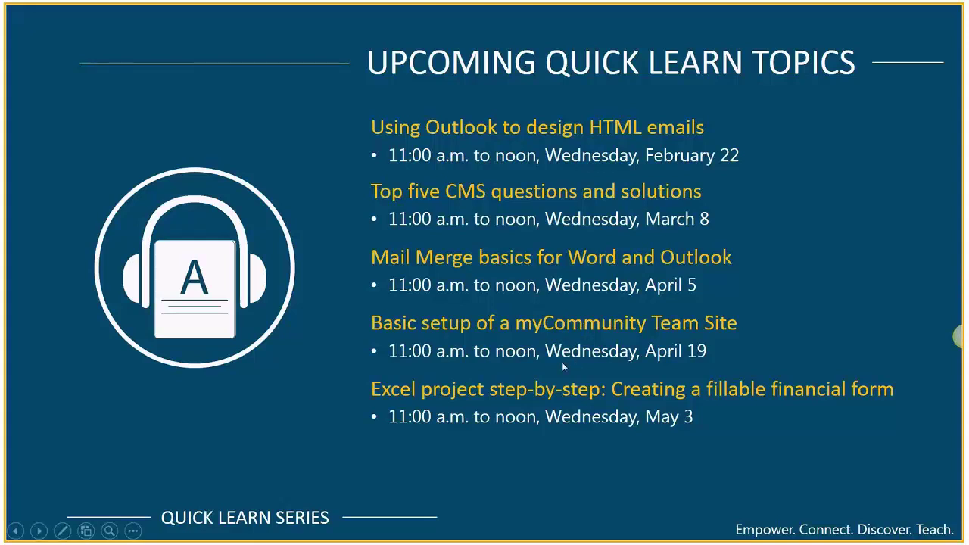
pyautogui.press('Right')
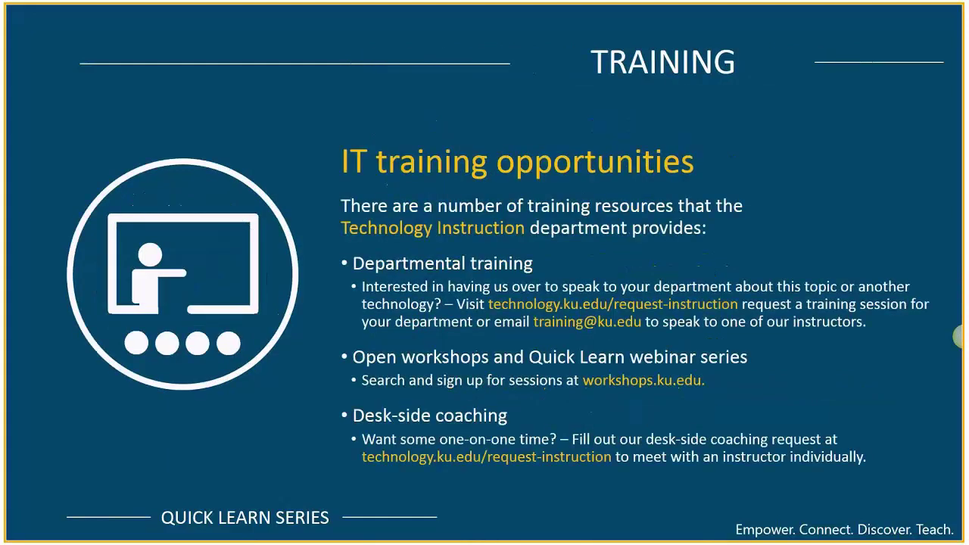
pyautogui.press('Left')
pyautogui.press('Left')
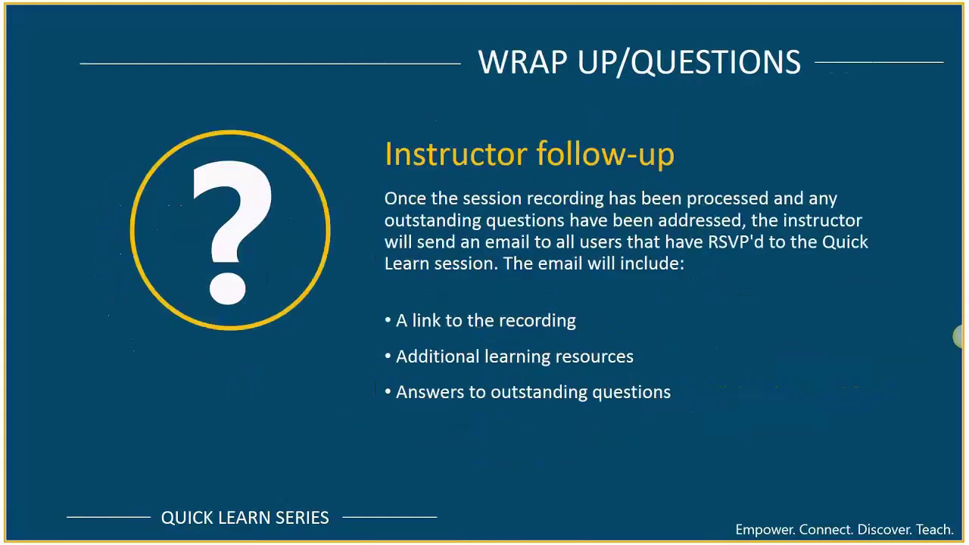